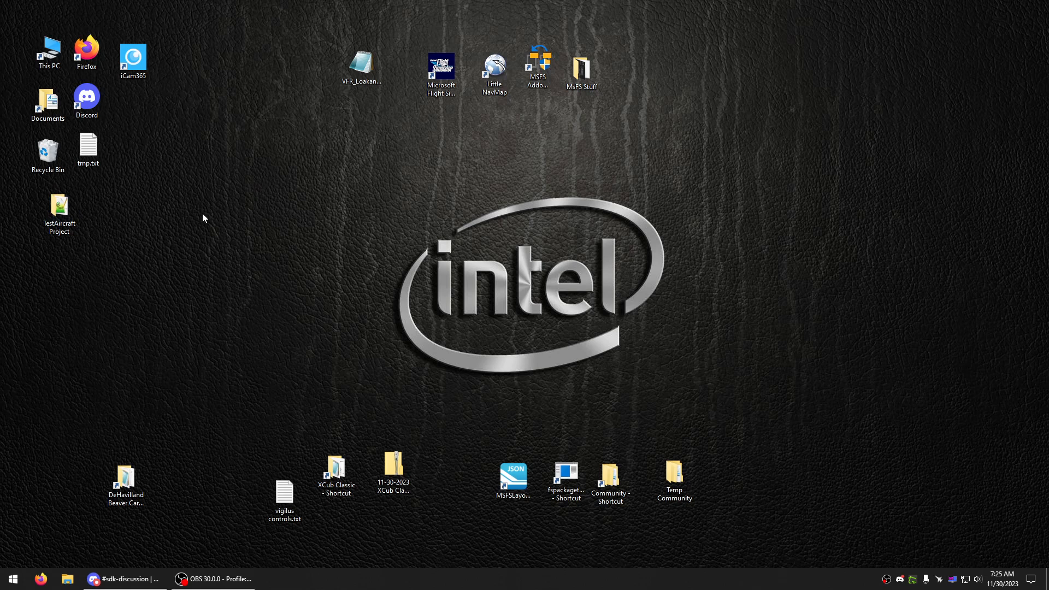
Step: Open SimpleAircraft.blend from the Models folder of the desktop's TestAircraft Project in Blender
{"action": "double_click", "coordinate": [76, 207]}
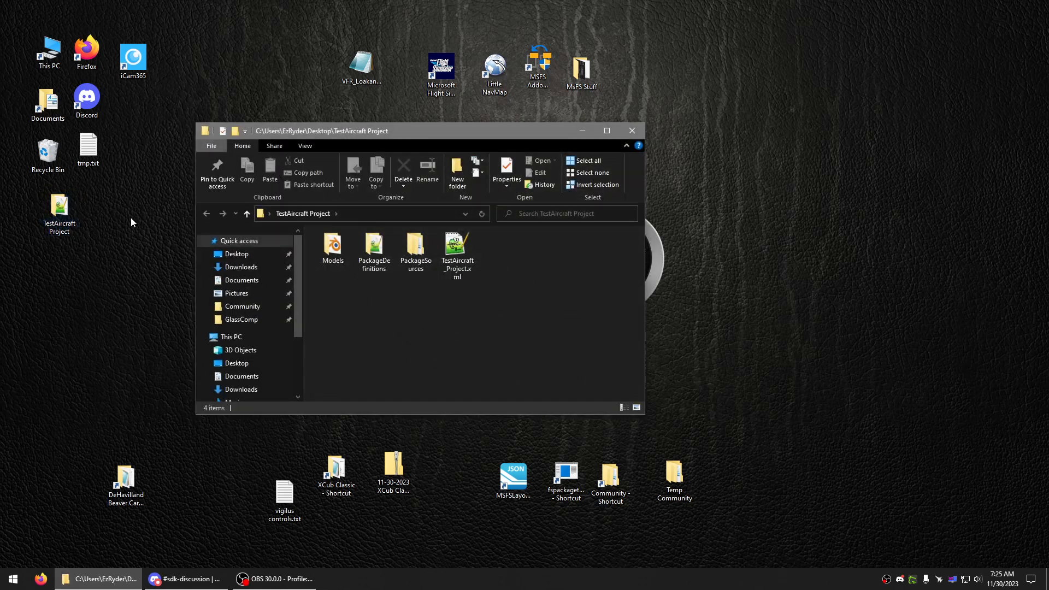
{"action": "double_click", "coordinate": [344, 253]}
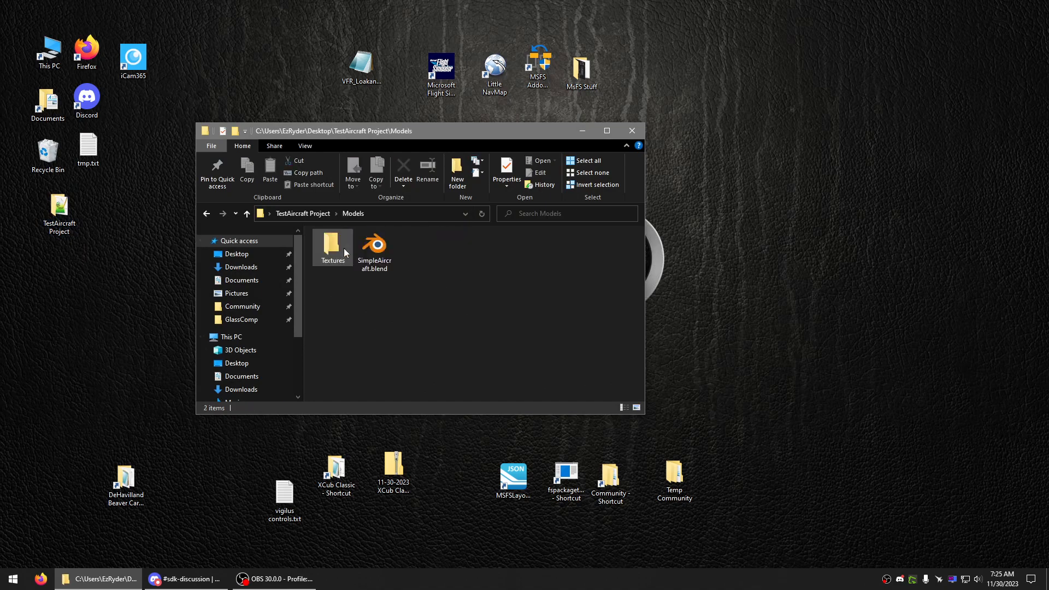
{"action": "double_click", "coordinate": [376, 249]}
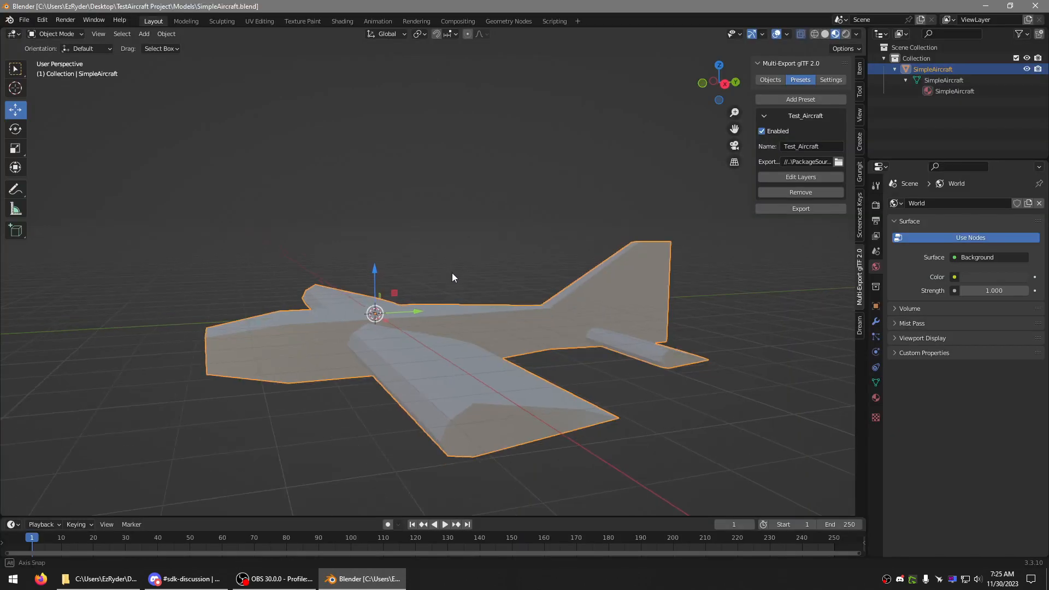
Step: Examine the simple aircraft model from several angles and select it
{"action": "middle_click_drag", "start_coordinate": [393, 257], "coordinate": [530, 317]}
{"action": "left_click", "coordinate": [576, 250]}
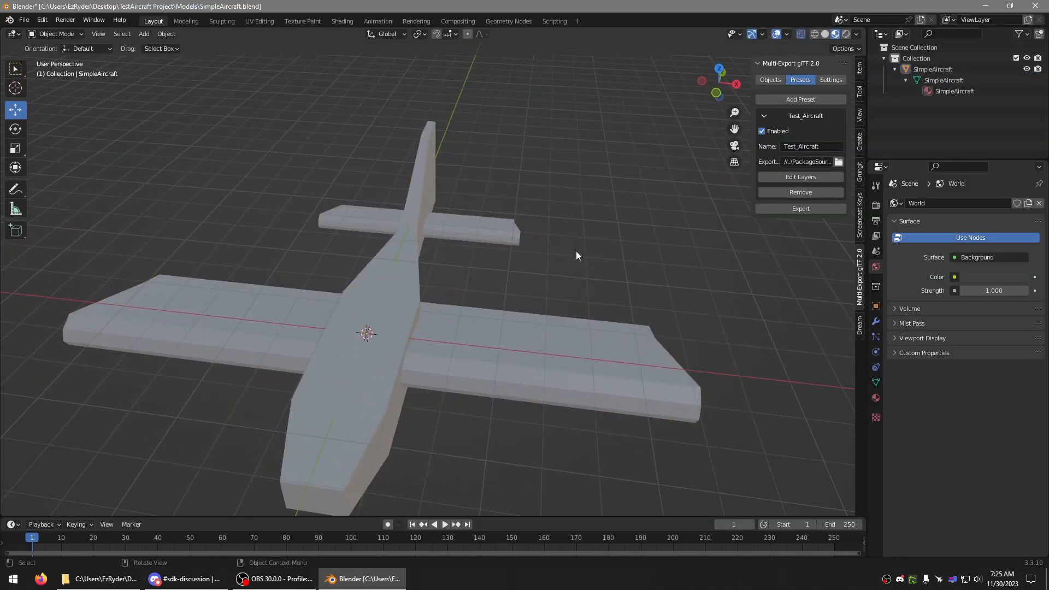
{"action": "middle_click_drag", "start_coordinate": [576, 250], "coordinate": [555, 236]}
{"action": "scroll", "coordinate": [556, 228], "scroll_direction": "down", "scroll_amount": 3}
{"action": "left_click", "coordinate": [402, 339]}
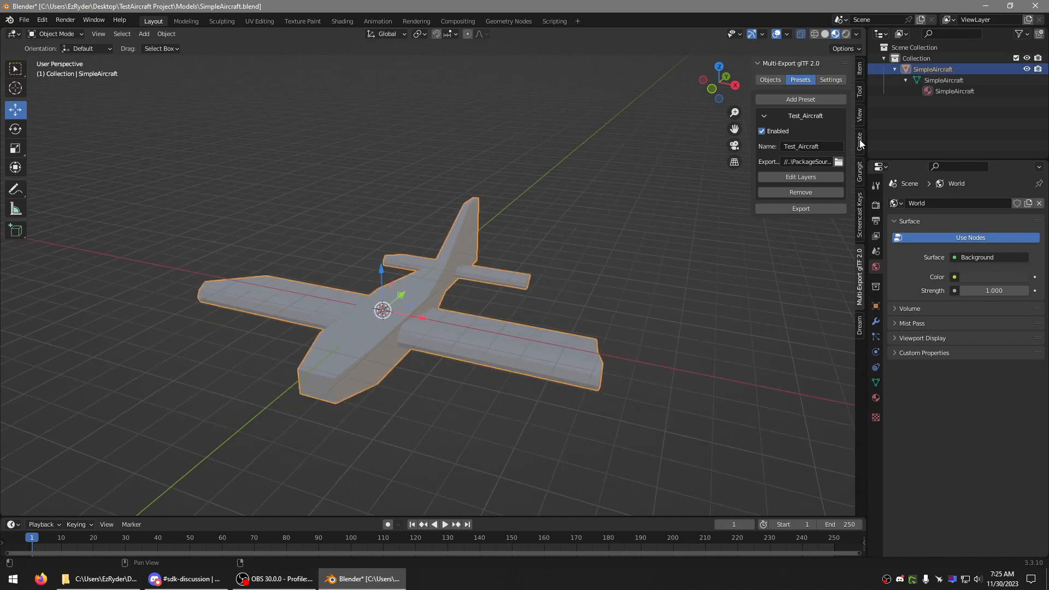
{"action": "middle_click_drag", "start_coordinate": [693, 187], "coordinate": [430, 246]}
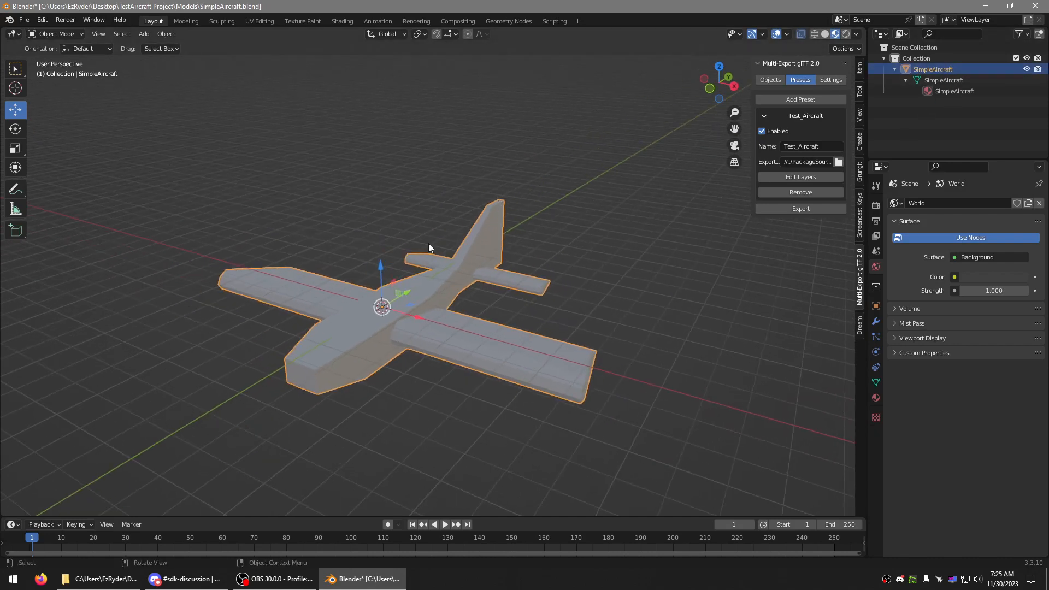
Step: Go back to the TestAircraft Project folder in File Explorer and review its top-level folders and project file
{"action": "left_click", "coordinate": [986, 6]}
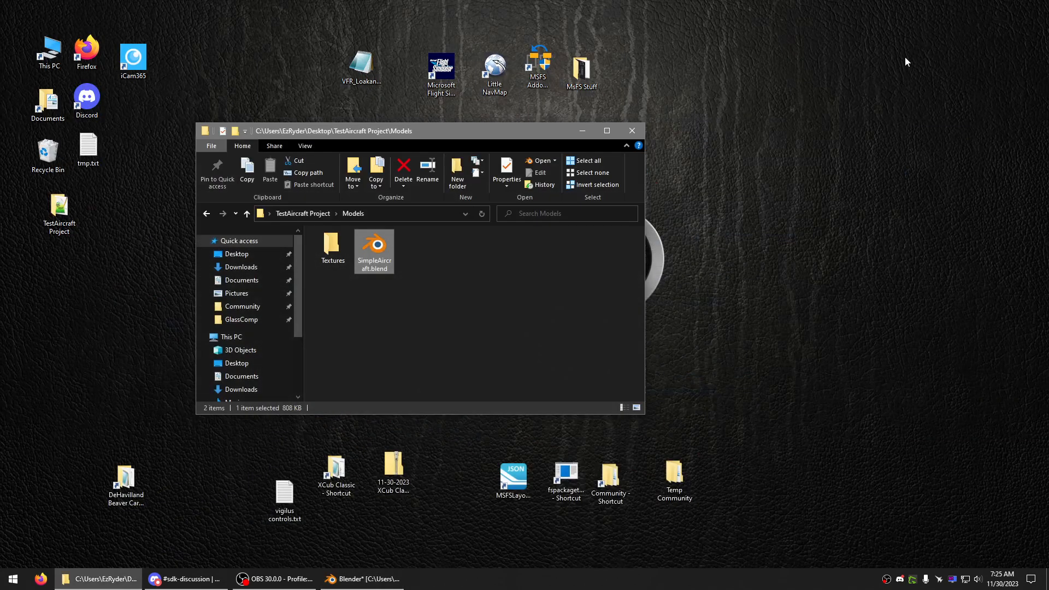
{"action": "left_click", "coordinate": [414, 271]}
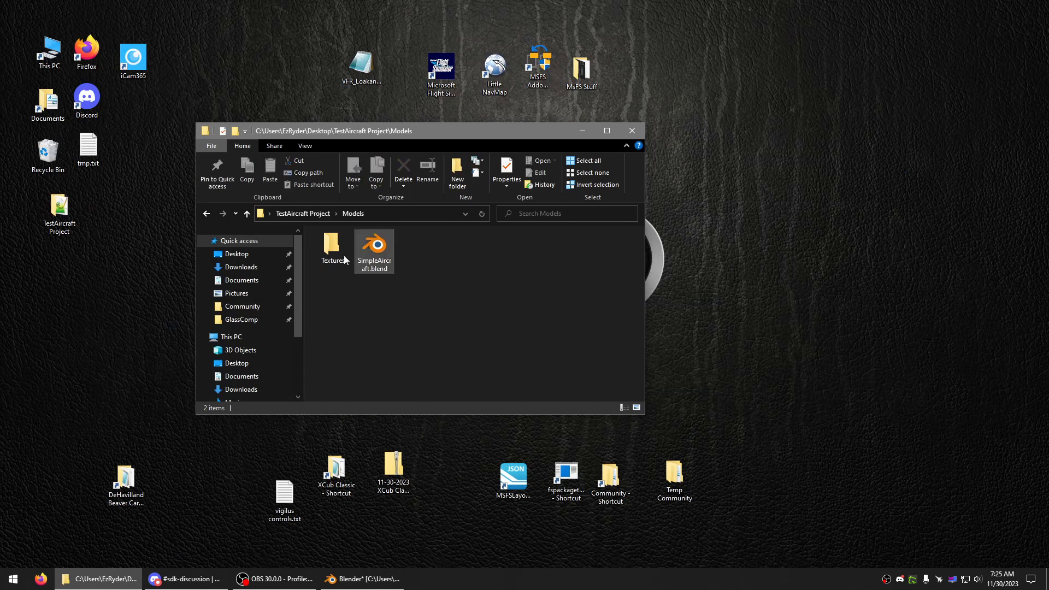
{"action": "left_click", "coordinate": [247, 214]}
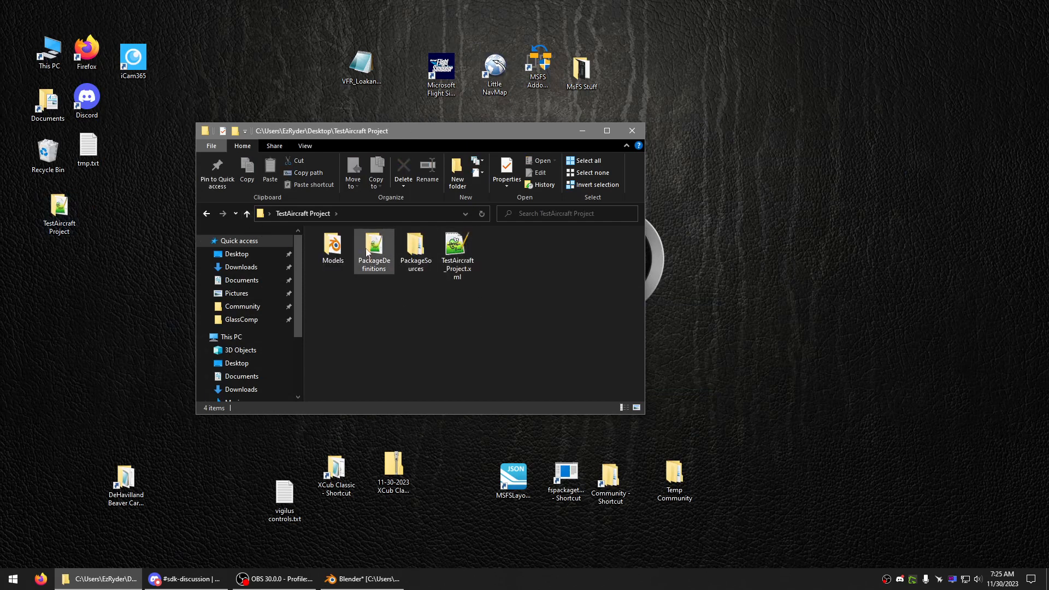
{"action": "left_click_drag", "start_coordinate": [525, 256], "coordinate": [355, 276]}
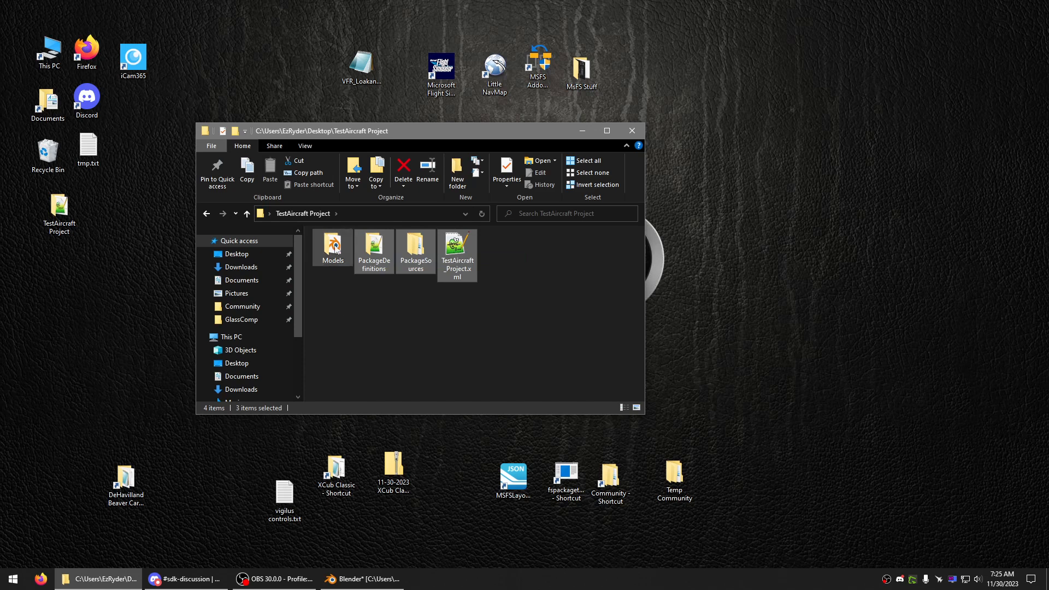
{"action": "left_click", "coordinate": [483, 337]}
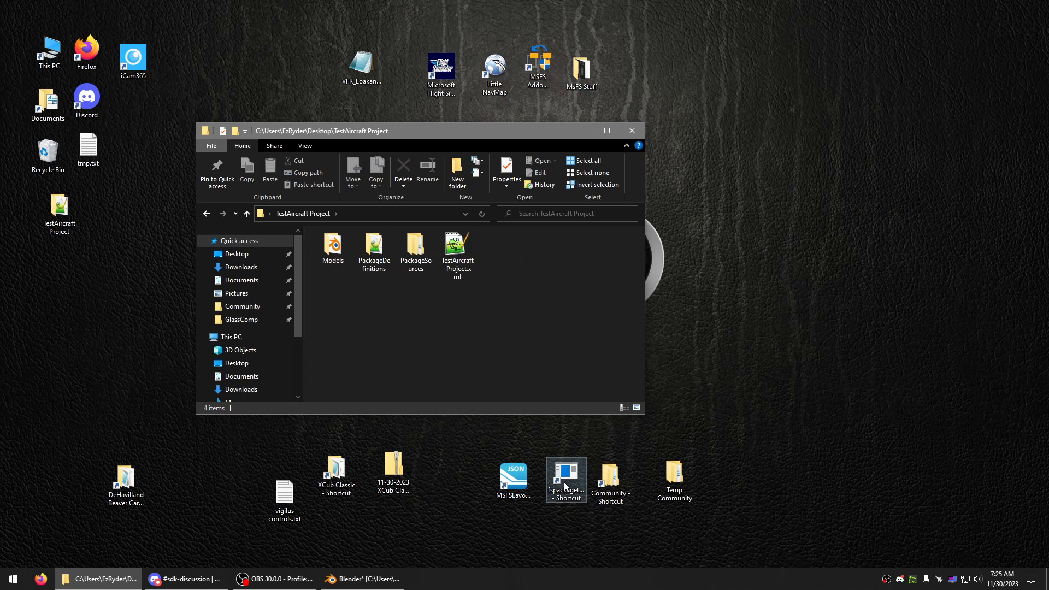
{"action": "left_click", "coordinate": [113, 263]}
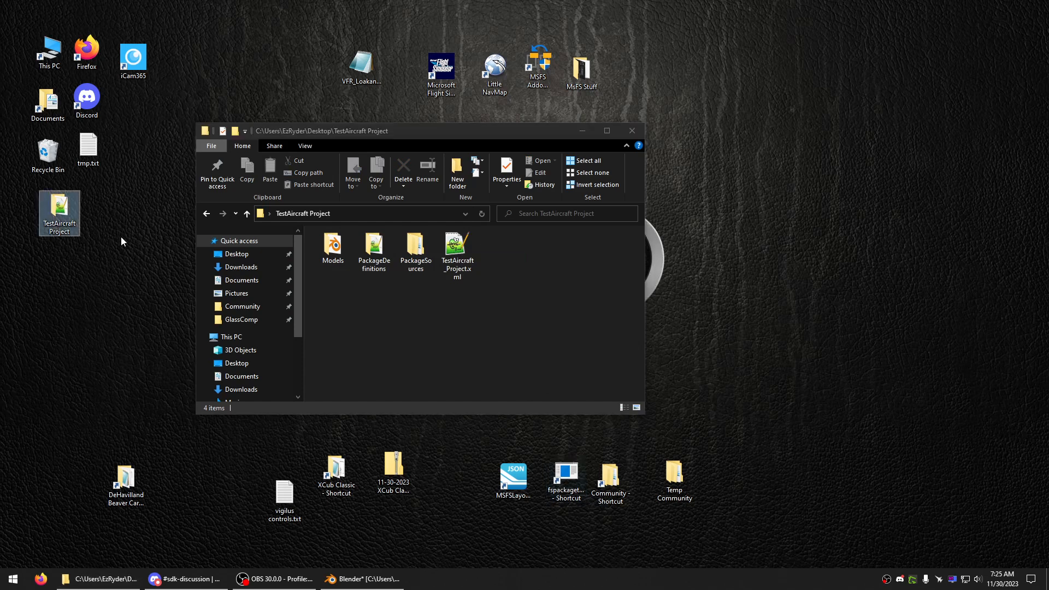
Step: Locate fspackagetool.exe in the C: drive's MSFS SDK\Tools\bin folder, then close that folder window
{"action": "double_click", "coordinate": [47, 49]}
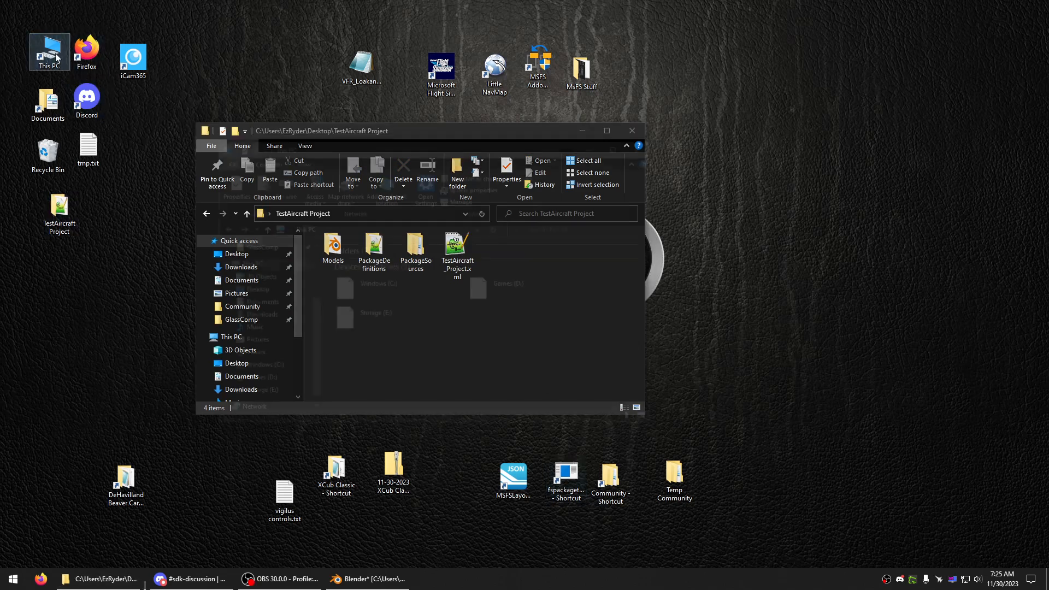
{"action": "double_click", "coordinate": [408, 284]}
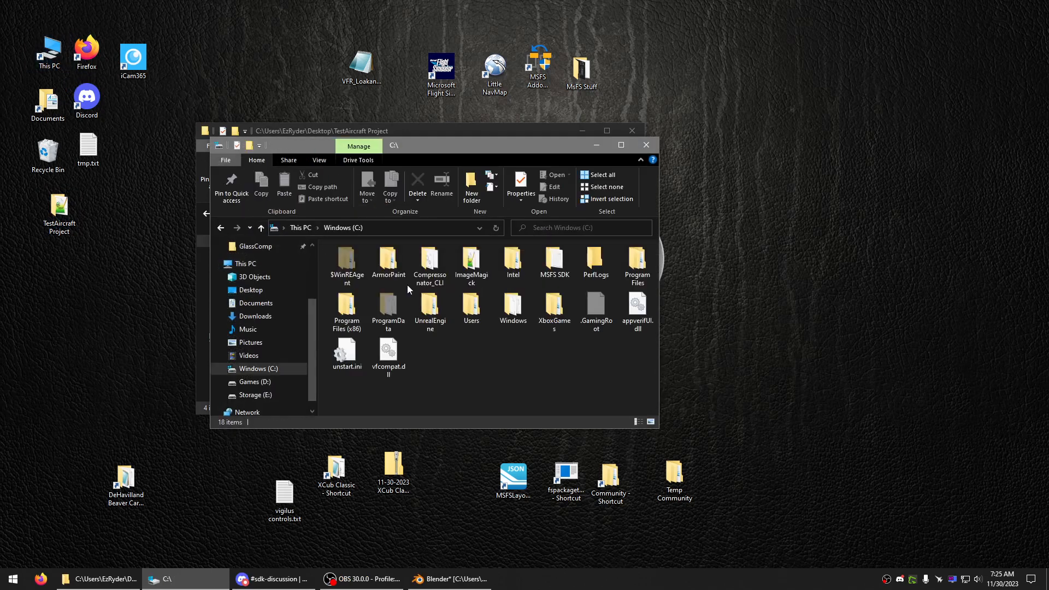
{"action": "double_click", "coordinate": [555, 262]}
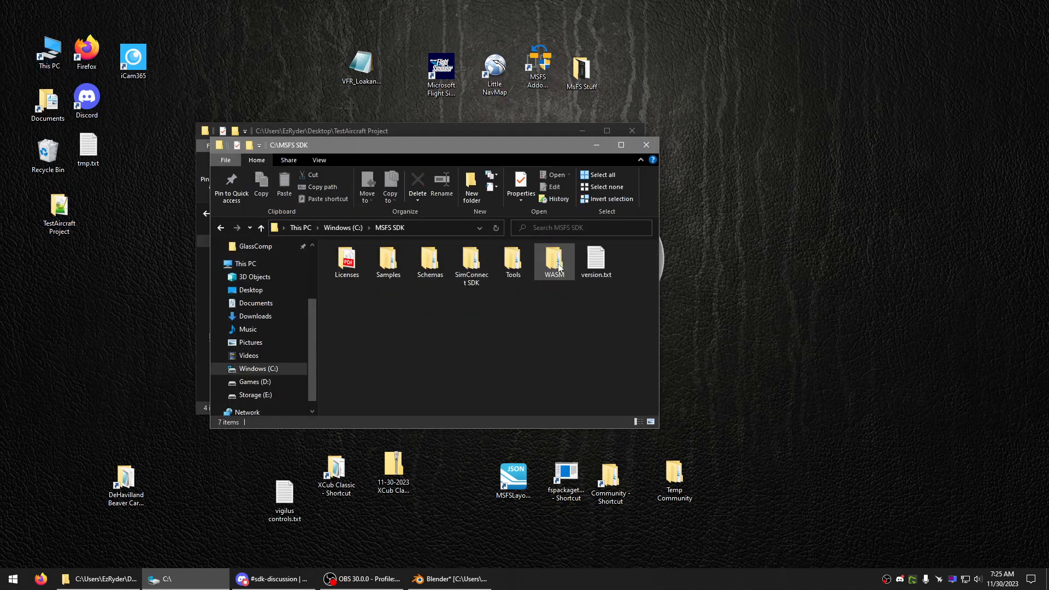
{"action": "double_click", "coordinate": [512, 261]}
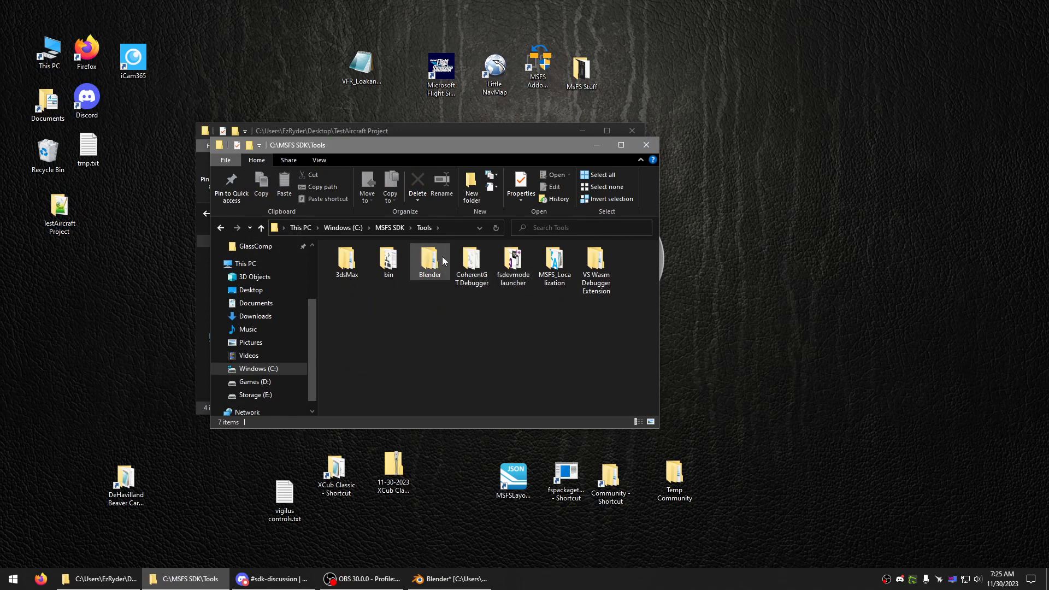
{"action": "double_click", "coordinate": [389, 260]}
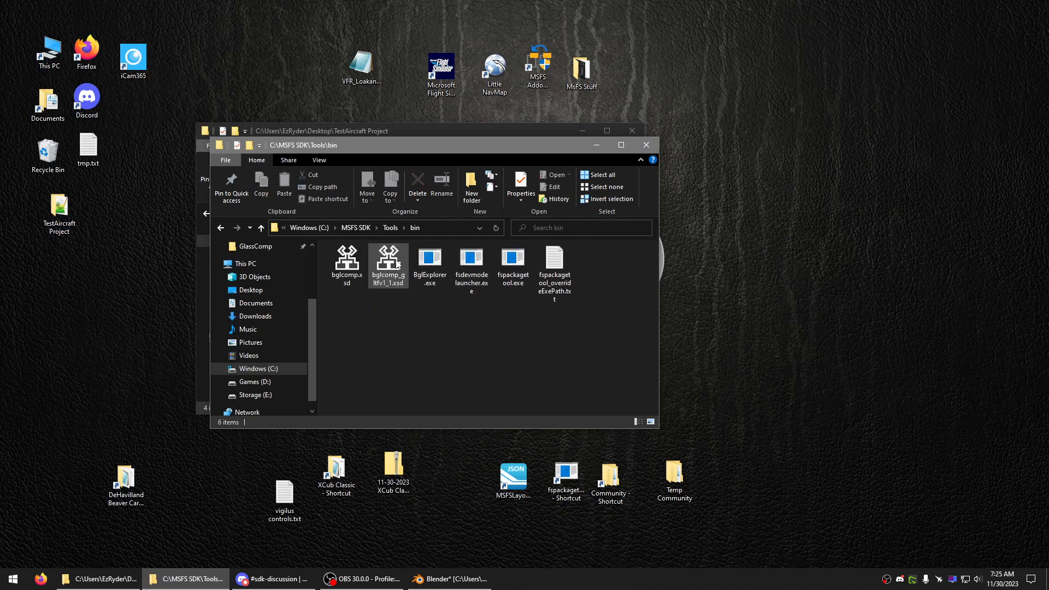
{"action": "left_click", "coordinate": [523, 267]}
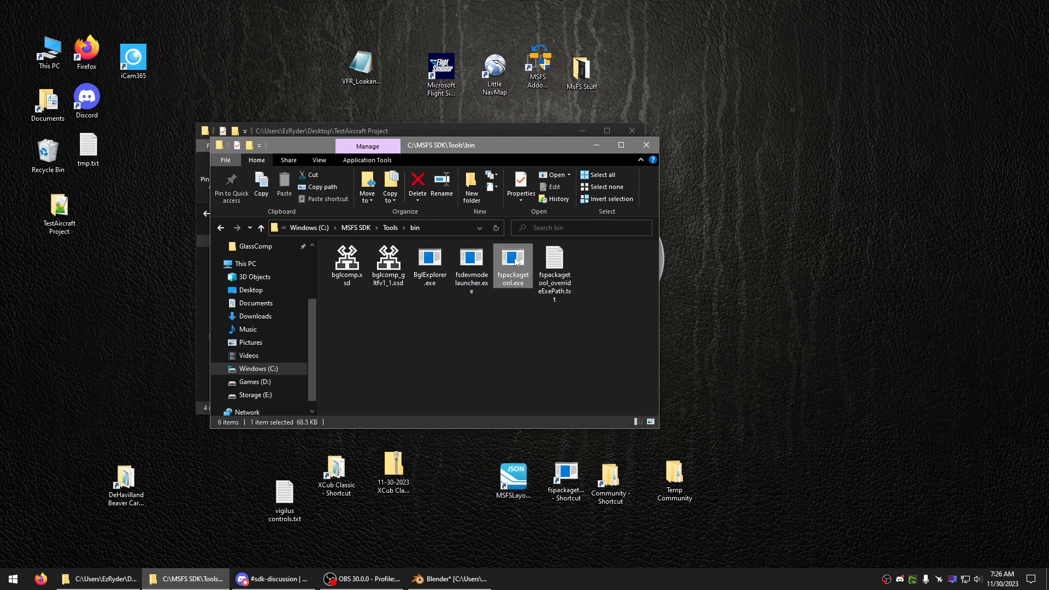
{"action": "mouse_move", "coordinate": [503, 144]}
{"action": "left_mouse_down"}
{"action": "mouse_move", "coordinate": [483, 183]}
{"action": "mouse_move", "coordinate": [506, 128]}
{"action": "left_mouse_up"}
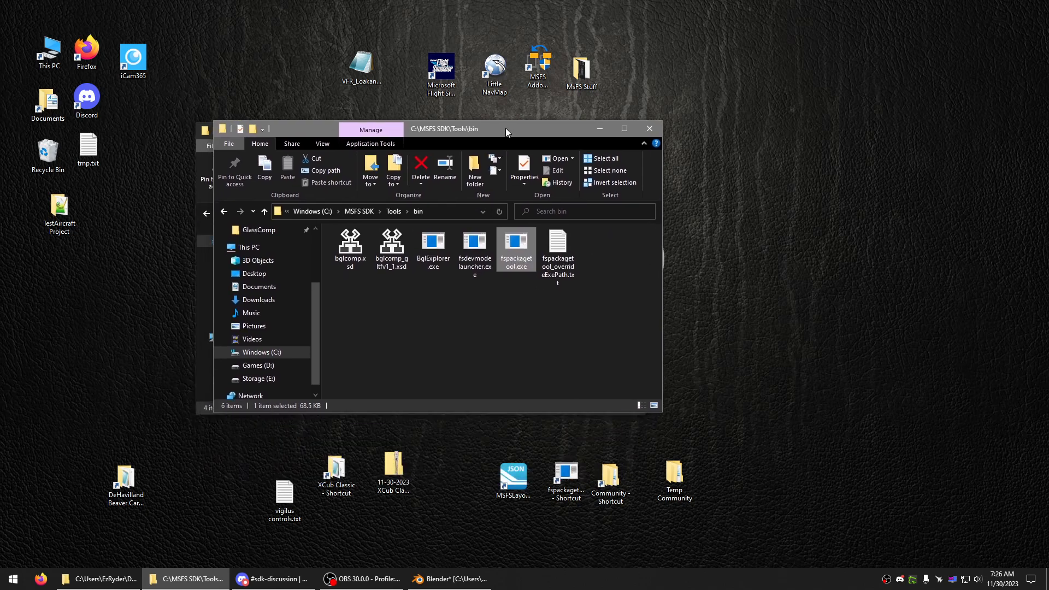
{"action": "left_click", "coordinate": [514, 321]}
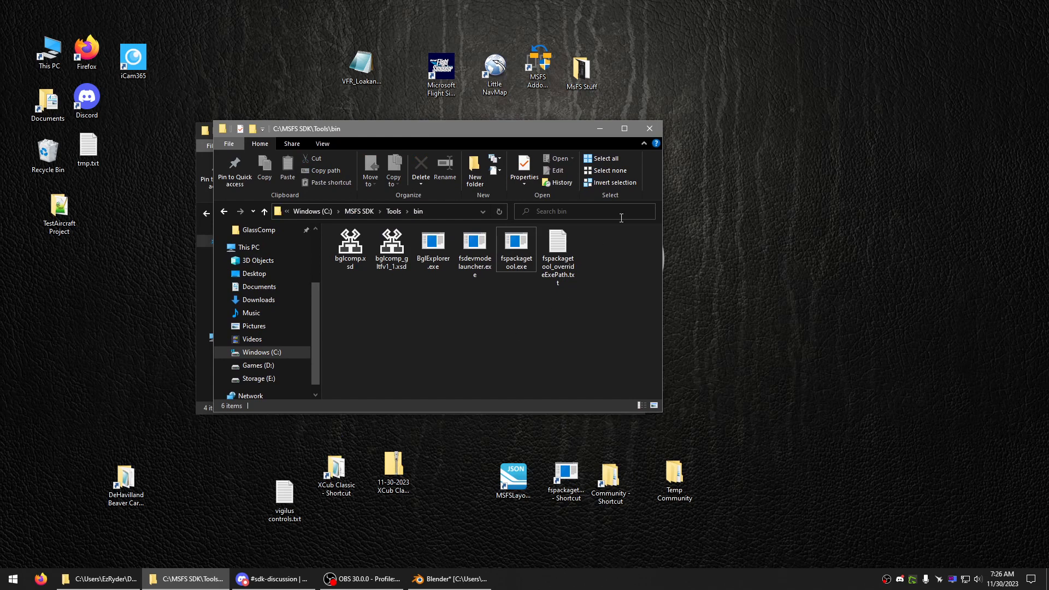
{"action": "left_click", "coordinate": [650, 129]}
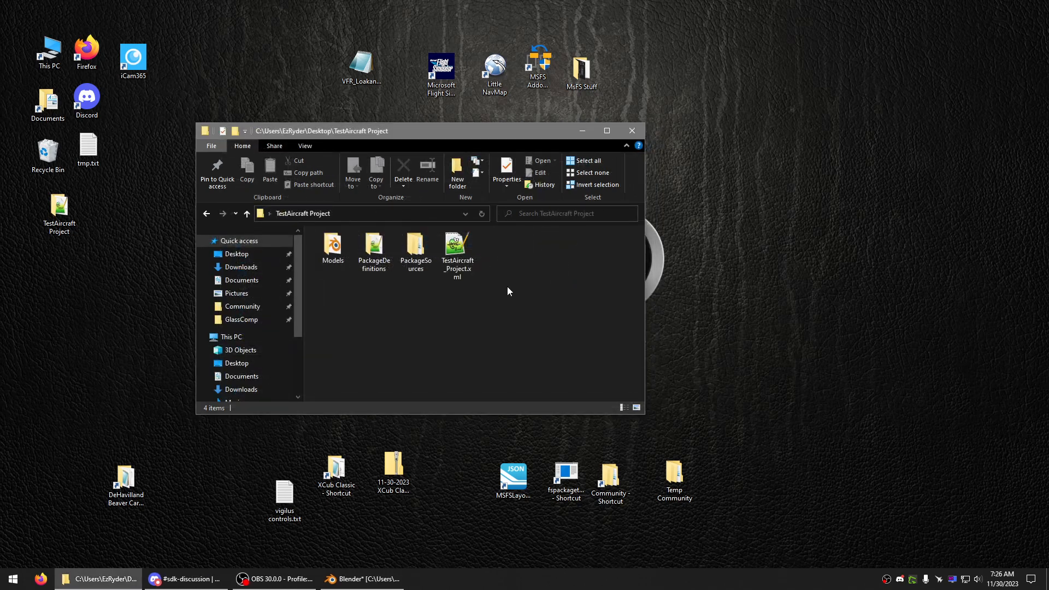
Step: Switch to Blender and place the 3D cursor on top of the aircraft's fuselage, ahead of the wing
{"action": "left_click", "coordinate": [364, 579]}
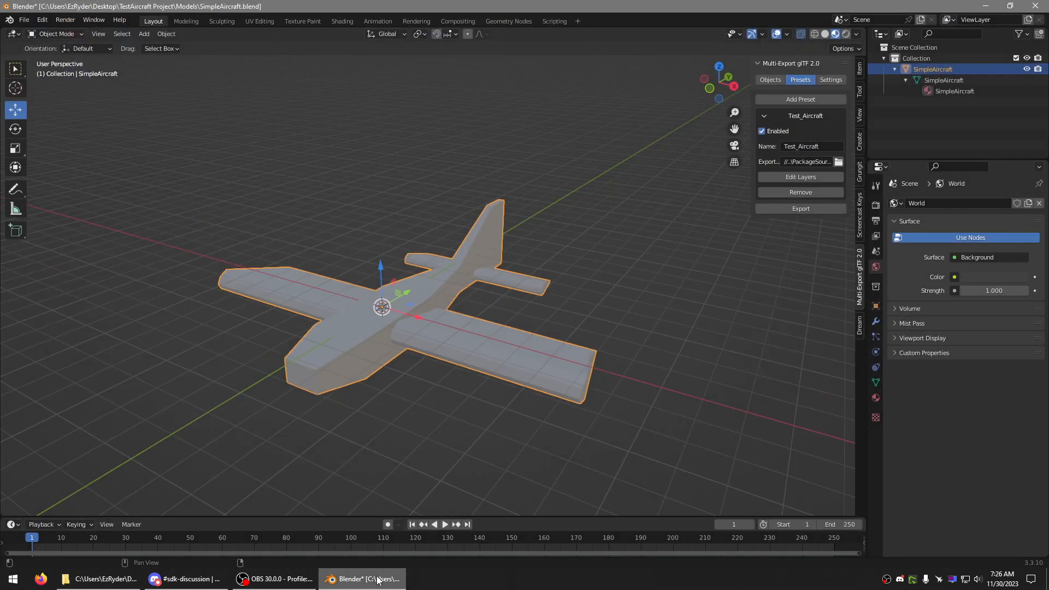
{"action": "scroll", "coordinate": [382, 377], "scroll_direction": "up", "scroll_amount": 3}
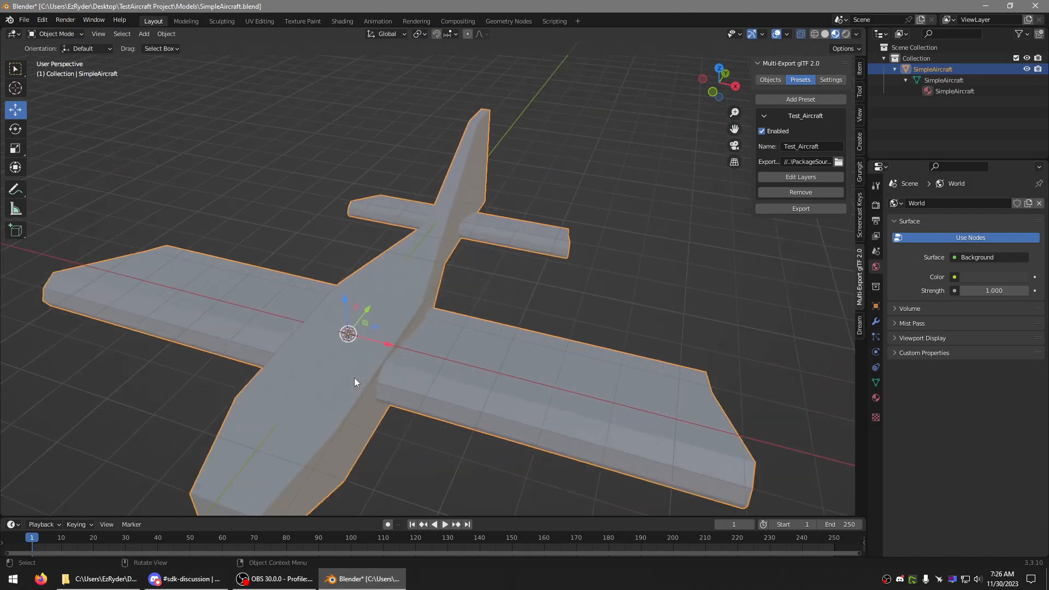
{"action": "left_click", "coordinate": [392, 457]}
{"action": "scroll", "coordinate": [437, 442], "scroll_direction": "up", "scroll_amount": 2}
{"action": "middle_click_drag", "start_coordinate": [446, 438], "coordinate": [485, 257]}
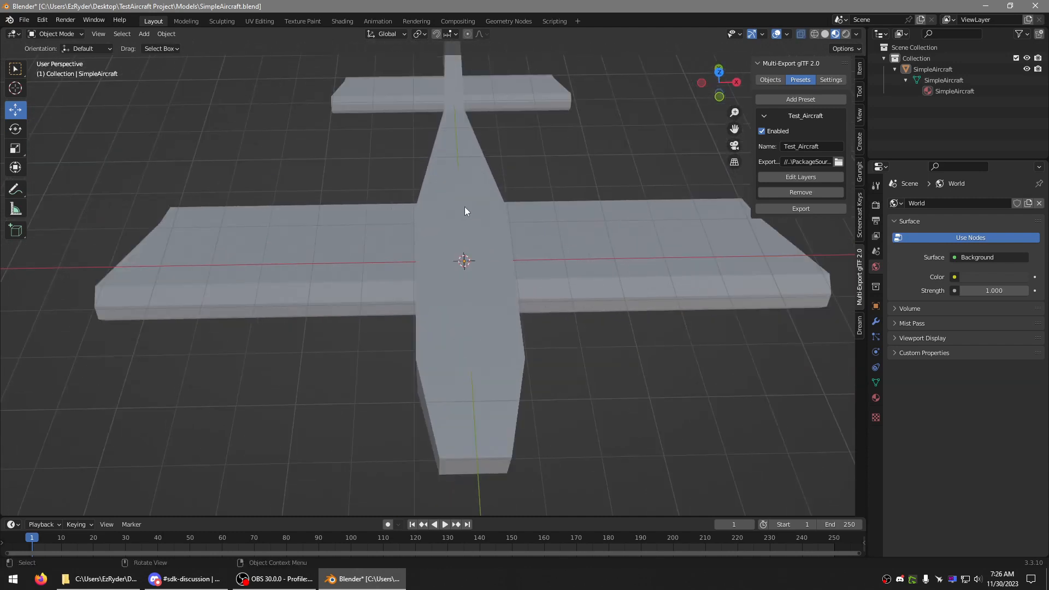
{"action": "left_click", "coordinate": [16, 88]}
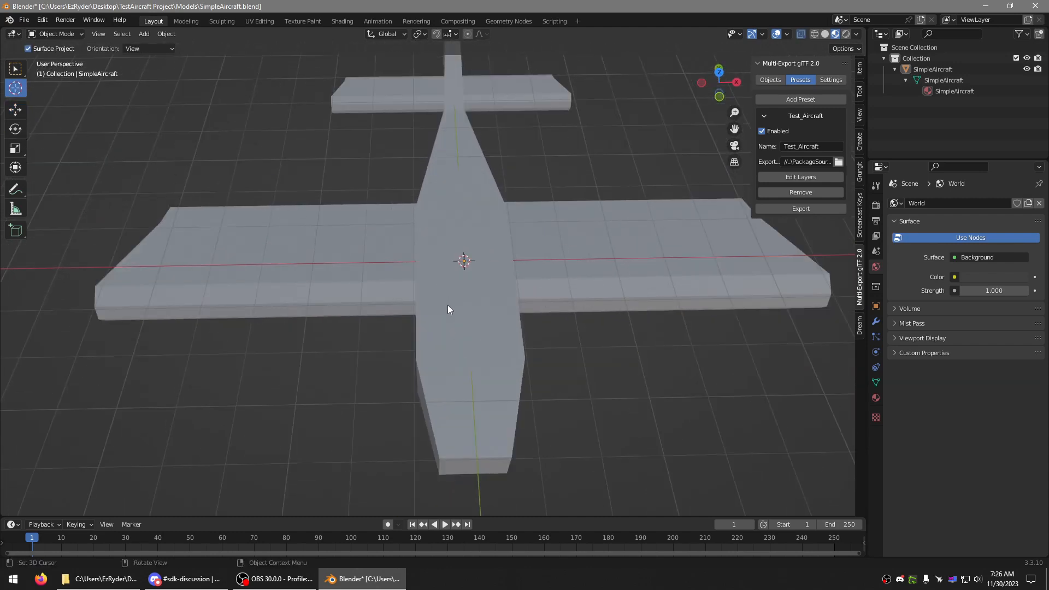
{"action": "left_click", "coordinate": [468, 352]}
{"action": "middle_click_drag", "start_coordinate": [500, 326], "coordinate": [385, 286]}
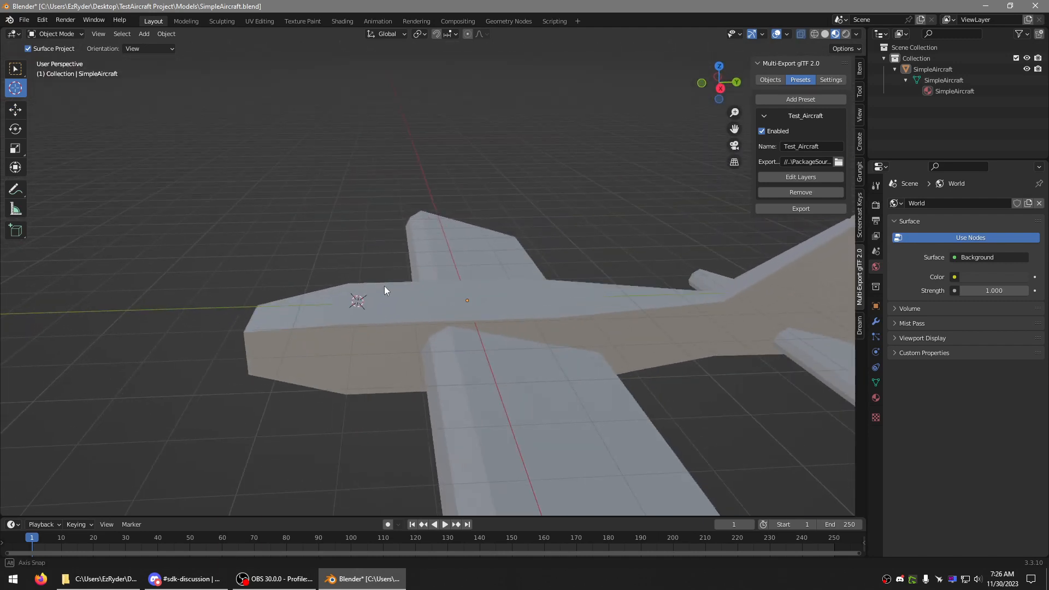
Step: Add a 2' mesh plane at the 3D cursor and check its placement in top orthographic view
{"action": "left_click", "coordinate": [143, 34]}
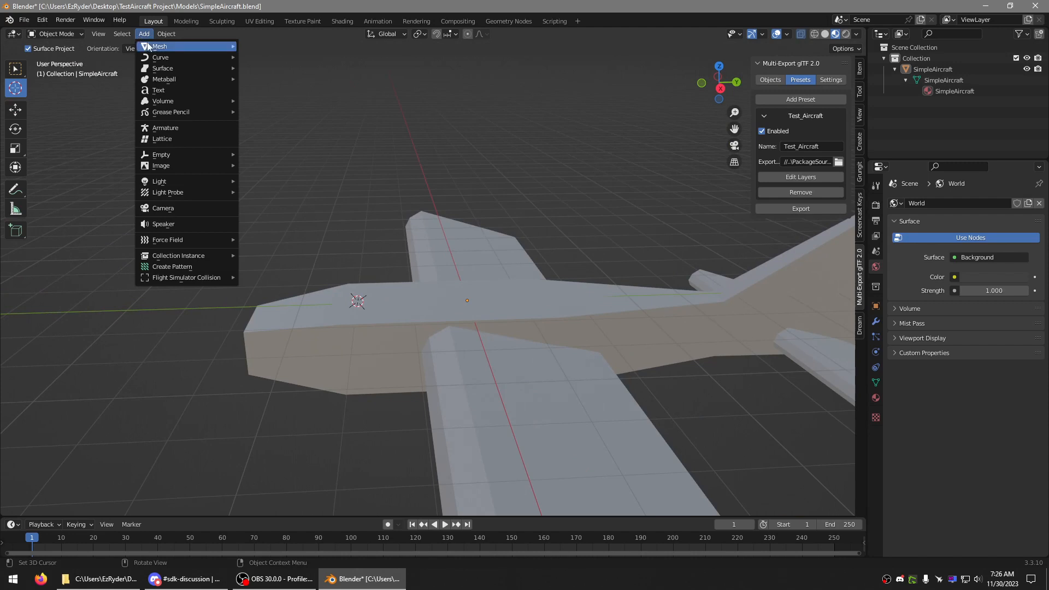
{"action": "mouse_move", "coordinate": [175, 47]}
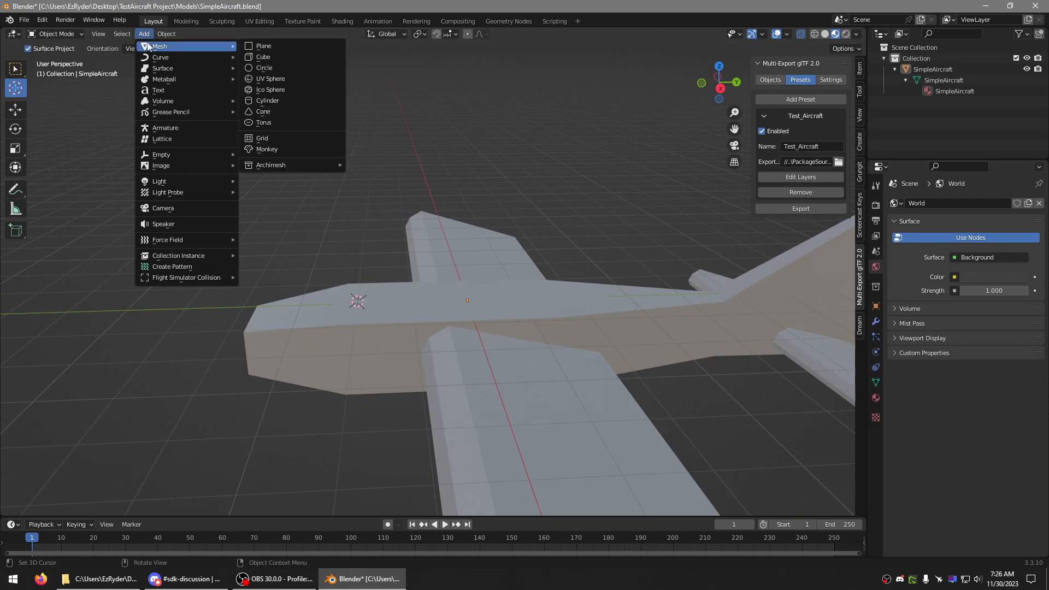
{"action": "left_click", "coordinate": [270, 47]}
{"action": "middle_click_drag", "start_coordinate": [309, 99], "coordinate": [655, 53]}
{"action": "left_click", "coordinate": [719, 68]}
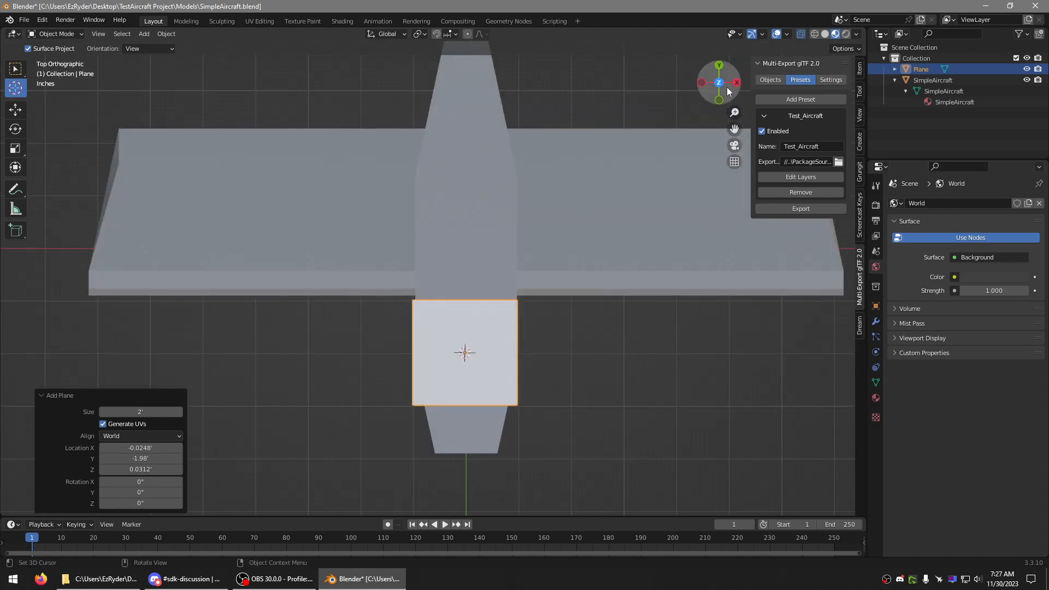
{"action": "middle_click_drag", "start_coordinate": [498, 306], "coordinate": [455, 236], "text": "shift"}
{"action": "scroll", "coordinate": [452, 234], "scroll_direction": "up", "scroll_amount": 3}
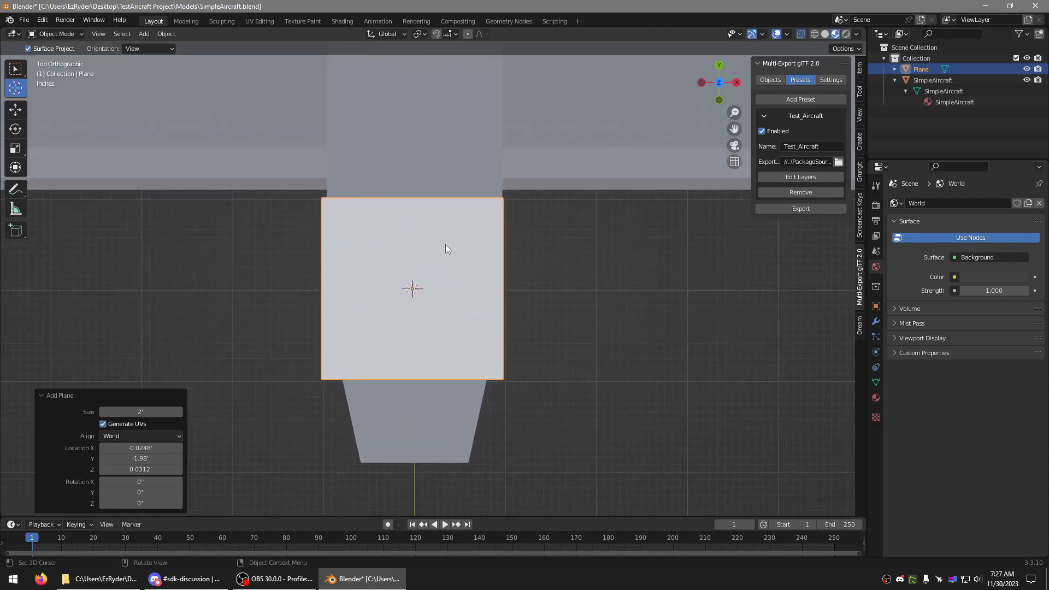
Step: Rotate the plane about 90° around the global X axis so it stands upright on the fuselage
{"action": "middle_click_drag", "start_coordinate": [488, 268], "coordinate": [368, 175]}
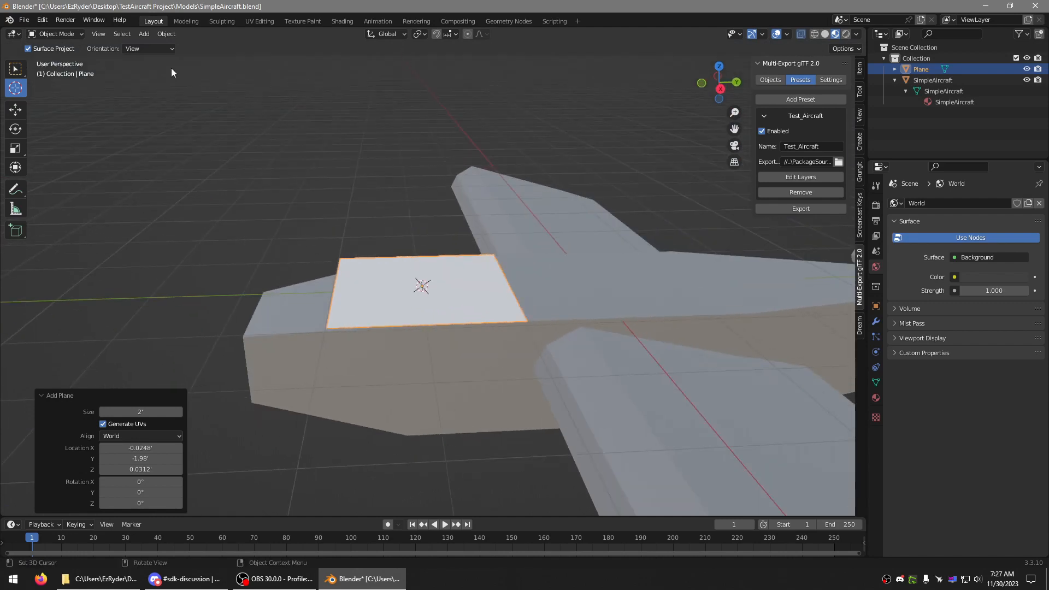
{"action": "left_click", "coordinate": [16, 130]}
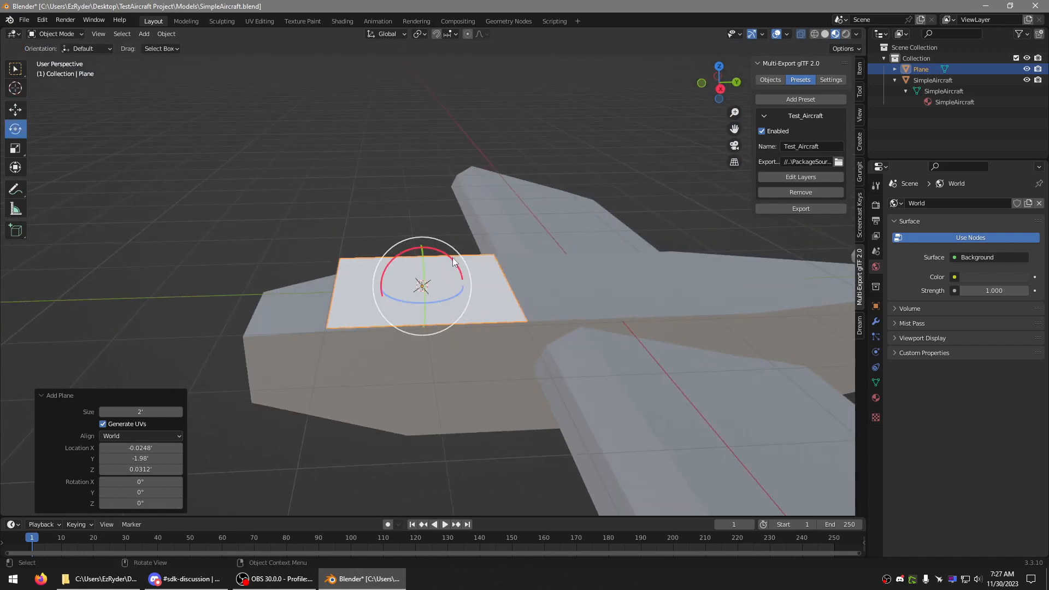
{"action": "left_click_drag", "start_coordinate": [455, 261], "coordinate": [388, 250]}
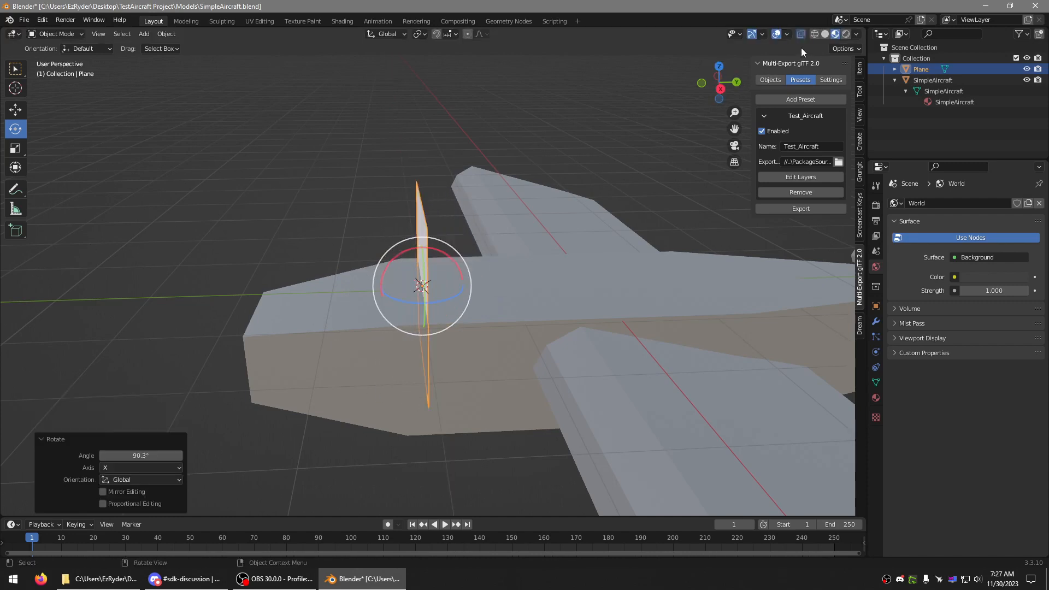
Step: Turn on the Face Orientation overlay and inspect the front and back sides of the upright plane
{"action": "left_click", "coordinate": [788, 34]}
{"action": "left_click", "coordinate": [717, 244]}
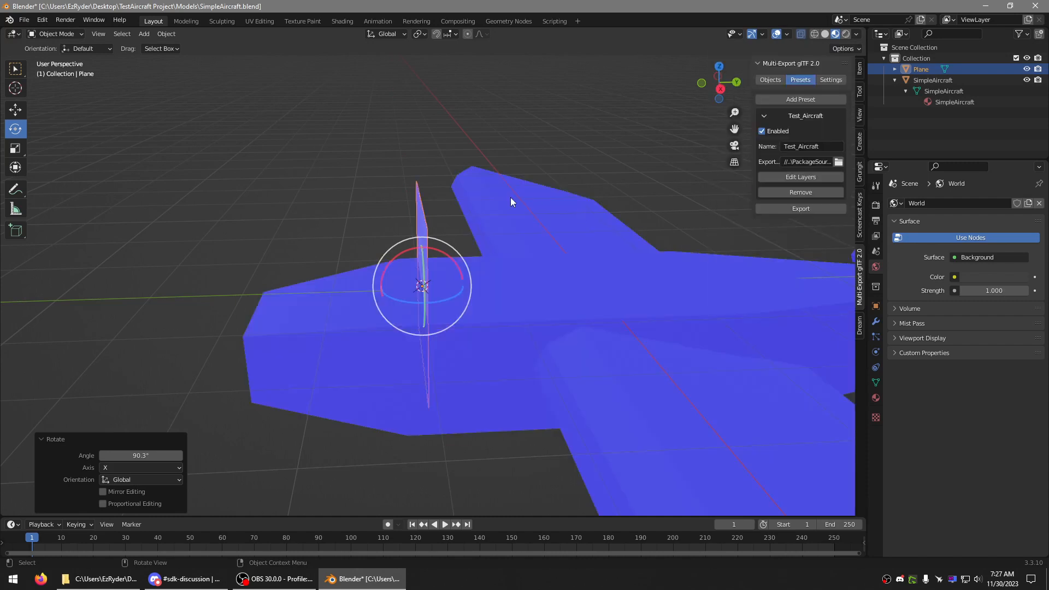
{"action": "middle_click_drag", "start_coordinate": [511, 198], "coordinate": [441, 265]}
{"action": "middle_click_drag", "start_coordinate": [378, 233], "coordinate": [743, 190]}
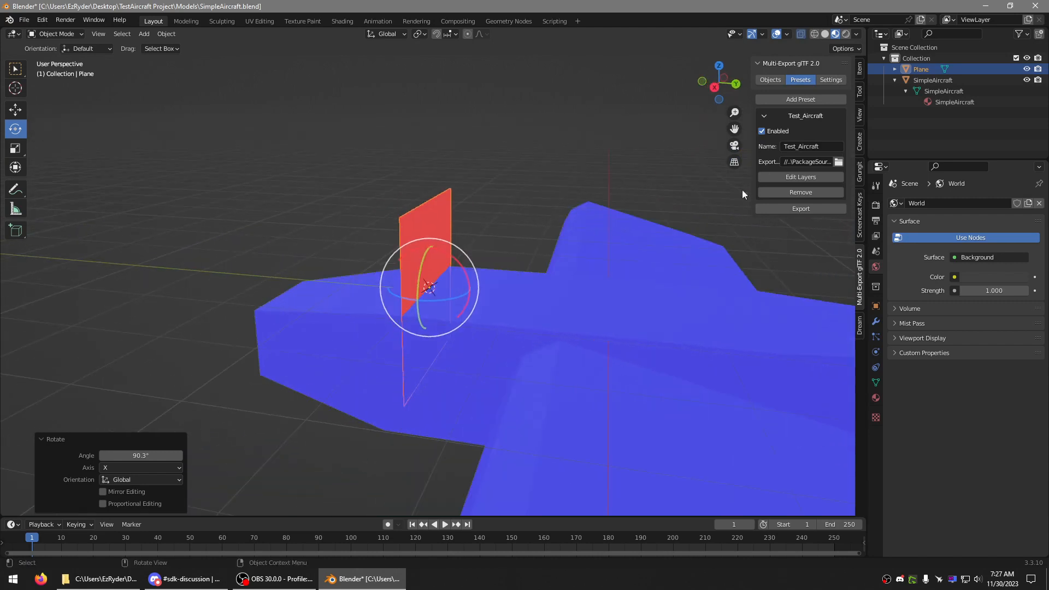
Step: Turn off the Face Orientation overlay and rotate the upright plane -180° around the global Z axis
{"action": "left_click", "coordinate": [786, 34]}
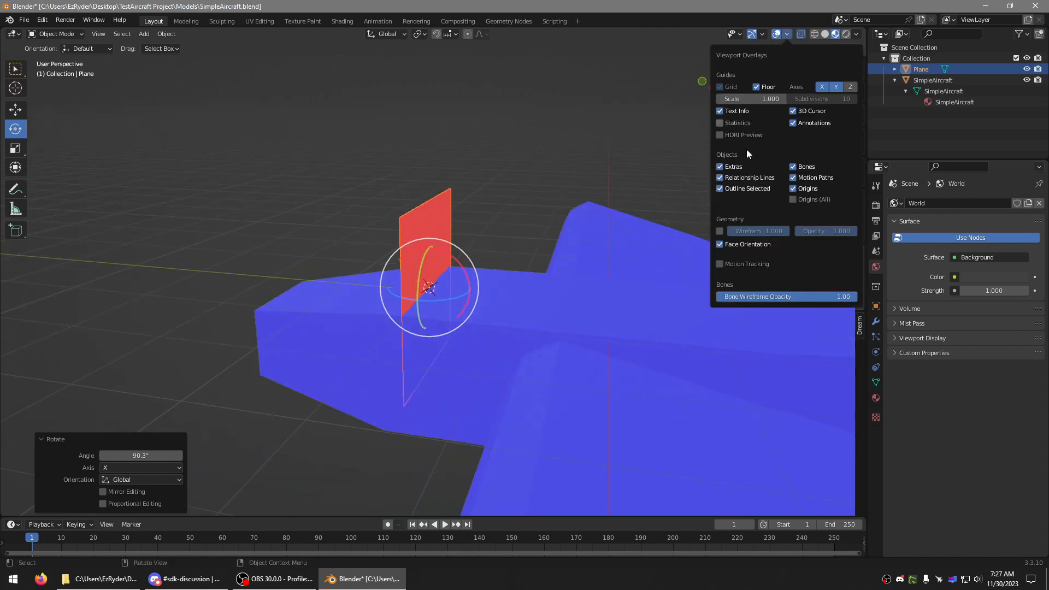
{"action": "left_click", "coordinate": [719, 244]}
{"action": "middle_click_drag", "start_coordinate": [699, 240], "coordinate": [507, 286]}
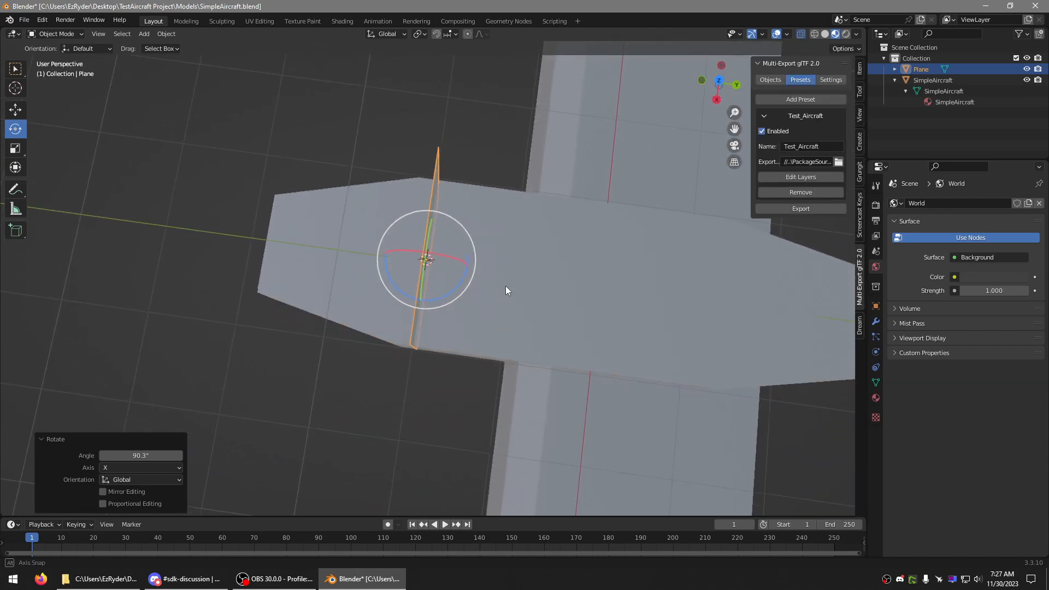
{"action": "left_click_drag", "start_coordinate": [457, 290], "coordinate": [385, 212]}
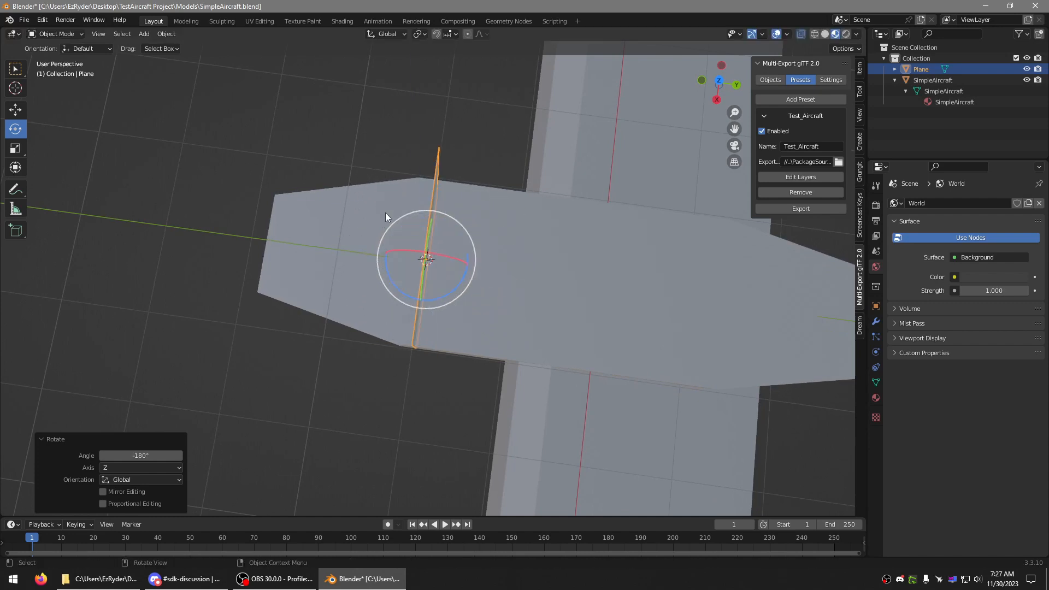
{"action": "middle_click_drag", "start_coordinate": [385, 212], "coordinate": [388, 153]}
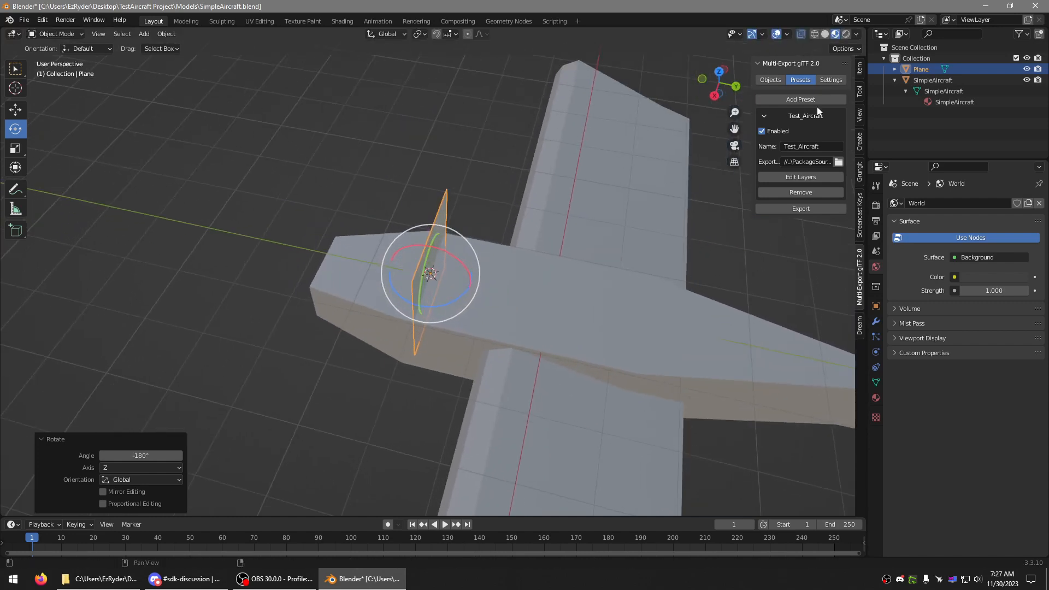
Step: Set the upright plane's X rotation to exactly 90° in its transform values
{"action": "left_click", "coordinate": [861, 64]}
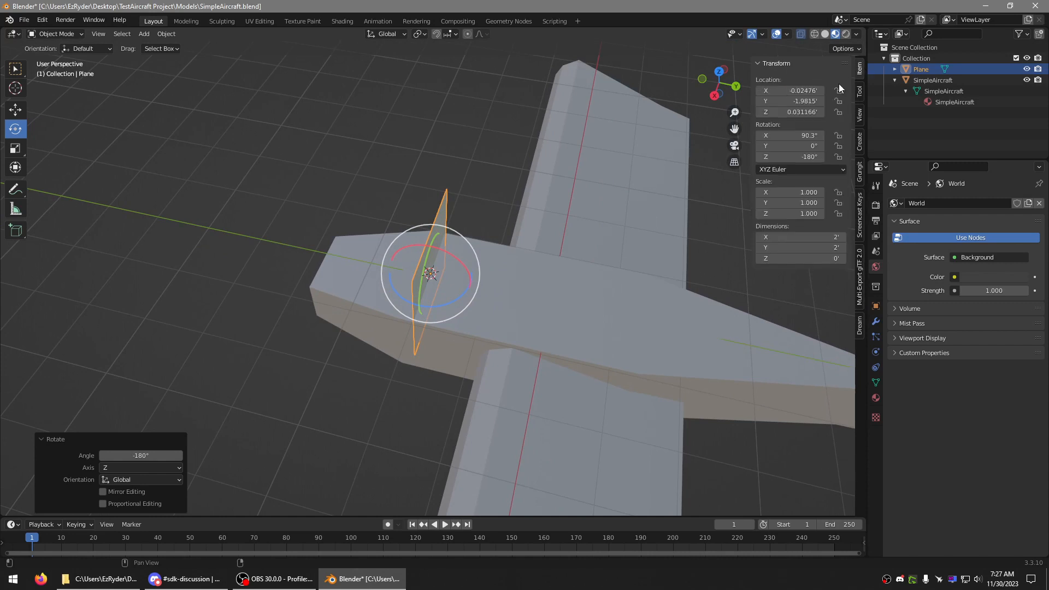
{"action": "left_click", "coordinate": [815, 135]}
{"action": "left_click_drag", "start_coordinate": [811, 135], "coordinate": [767, 141]}
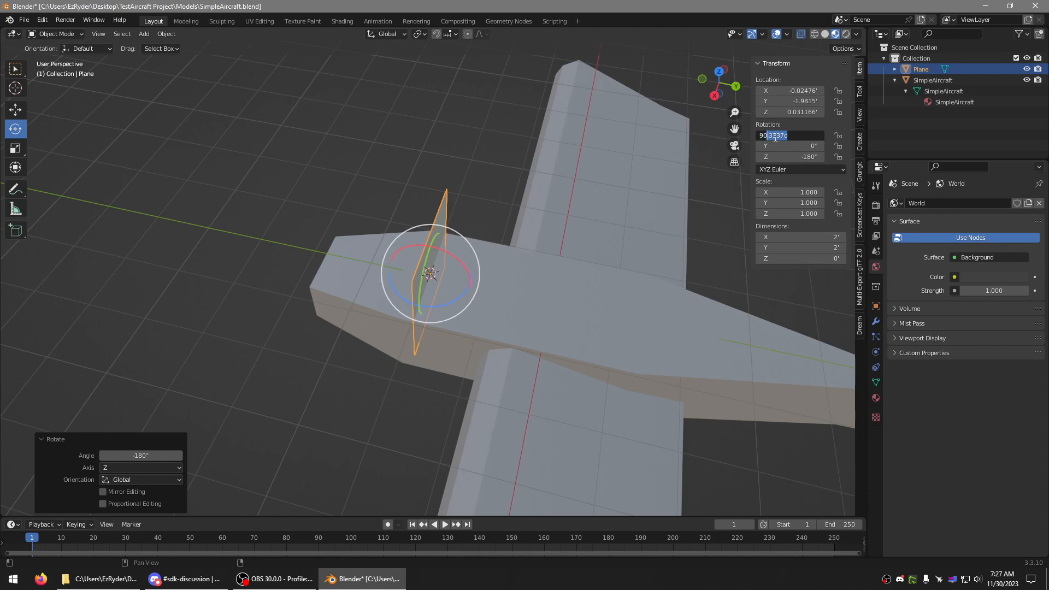
{"action": "type", "text": "0"}
{"action": "key", "text": "BackSpace"}
{"action": "key", "text": "Return"}
{"action": "middle_click_drag", "start_coordinate": [559, 151], "coordinate": [486, 111]}
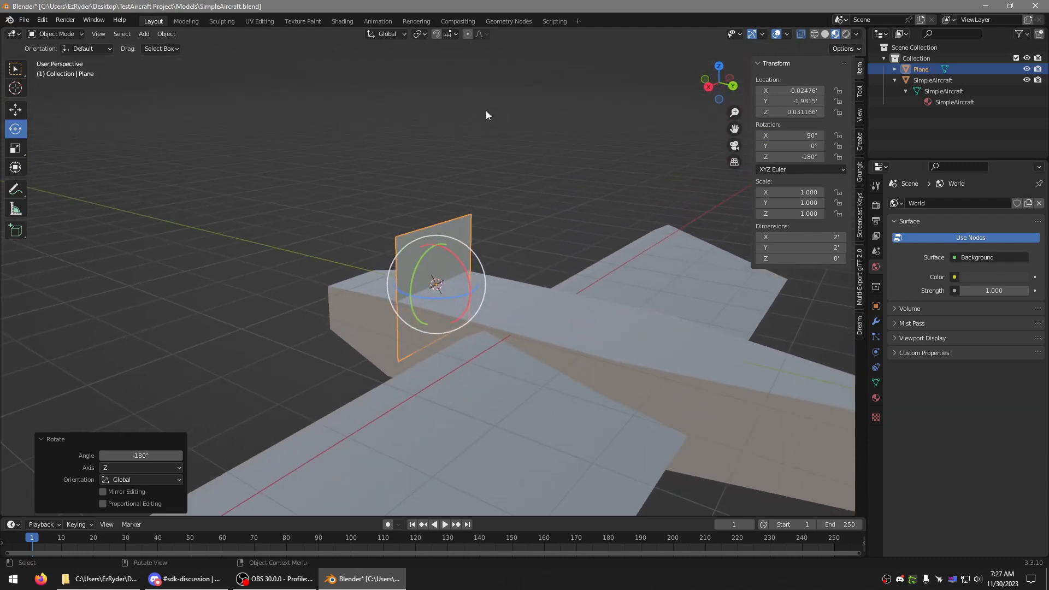
Step: Enter -180° as the upright plane's Z rotation
{"action": "left_click", "coordinate": [810, 156]}
{"action": "left_click", "coordinate": [804, 156]}
{"action": "left_click_drag", "start_coordinate": [804, 156], "coordinate": [767, 162]}
{"action": "type", "text": "180"}
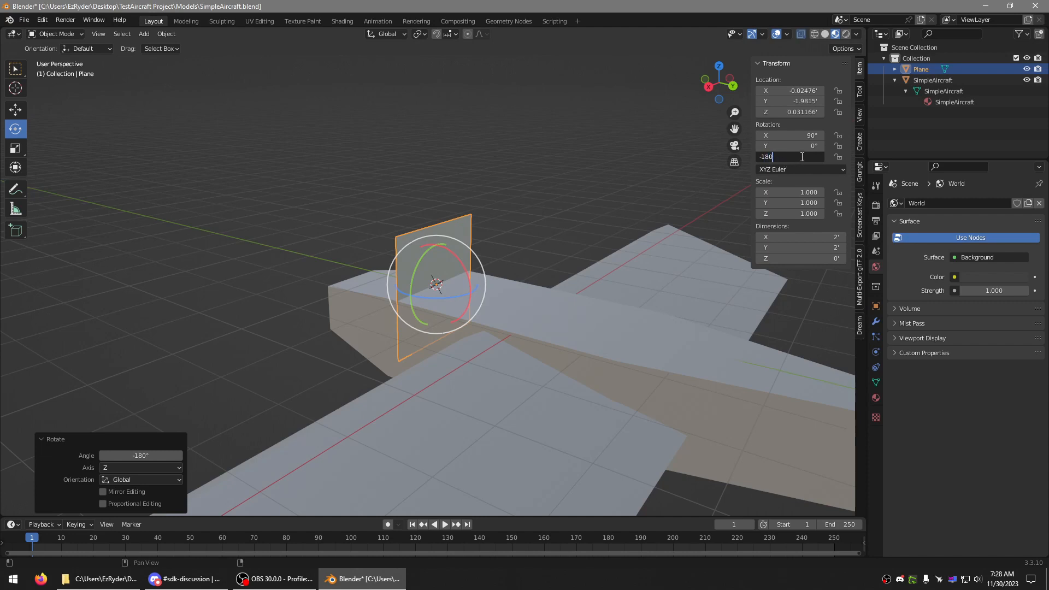
{"action": "key", "text": "Return"}
Step: Raise the plane about 0.72' along the global Z axis above the fuselage and activate the Scale tool
{"action": "middle_click_drag", "start_coordinate": [622, 171], "coordinate": [370, 155]}
{"action": "left_click", "coordinate": [15, 109]}
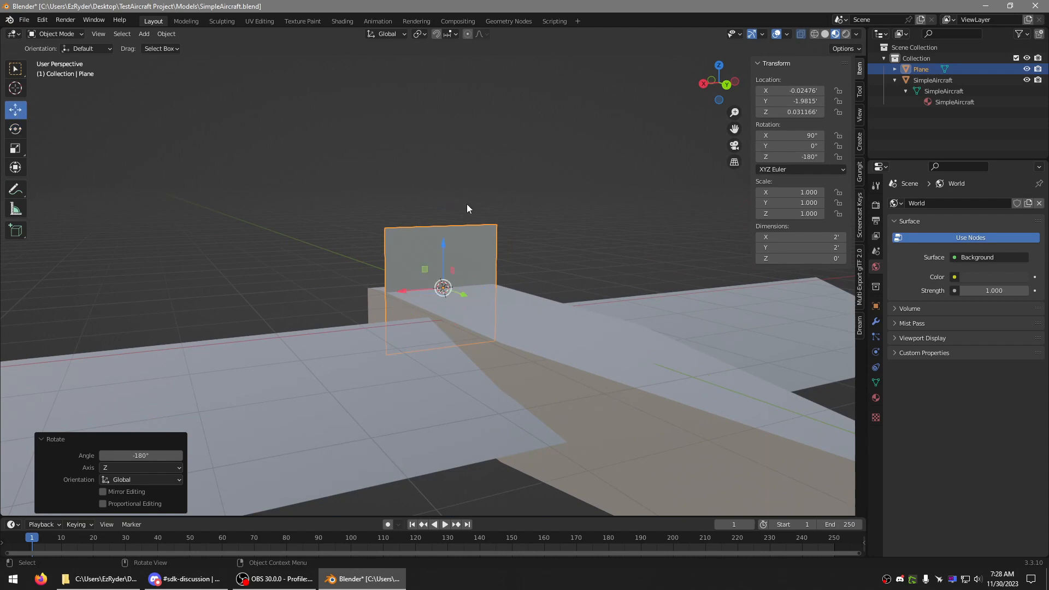
{"action": "left_click_drag", "start_coordinate": [448, 249], "coordinate": [439, 234]}
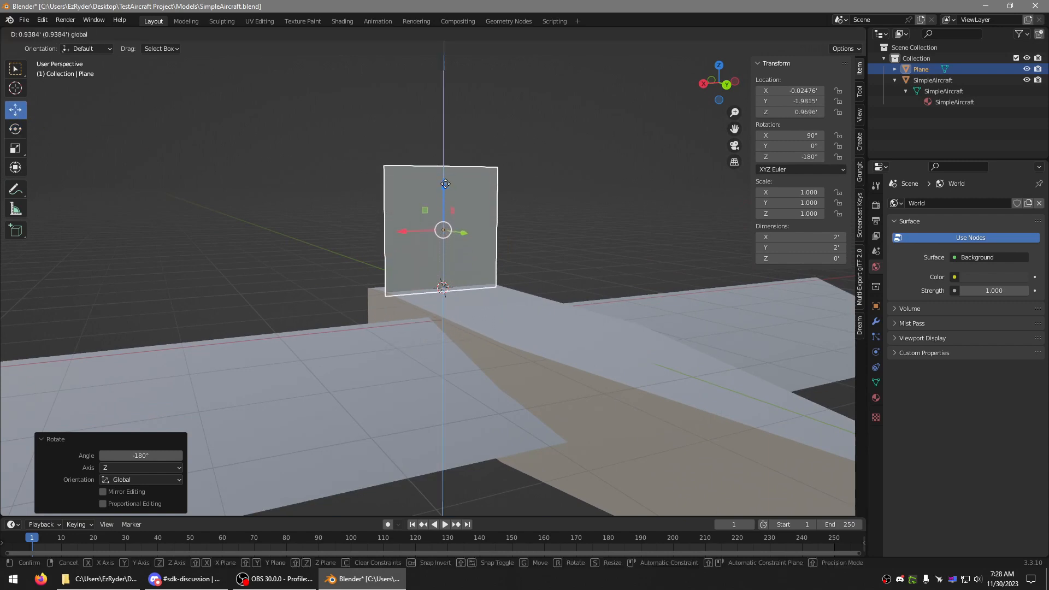
{"action": "left_click", "coordinate": [521, 176]}
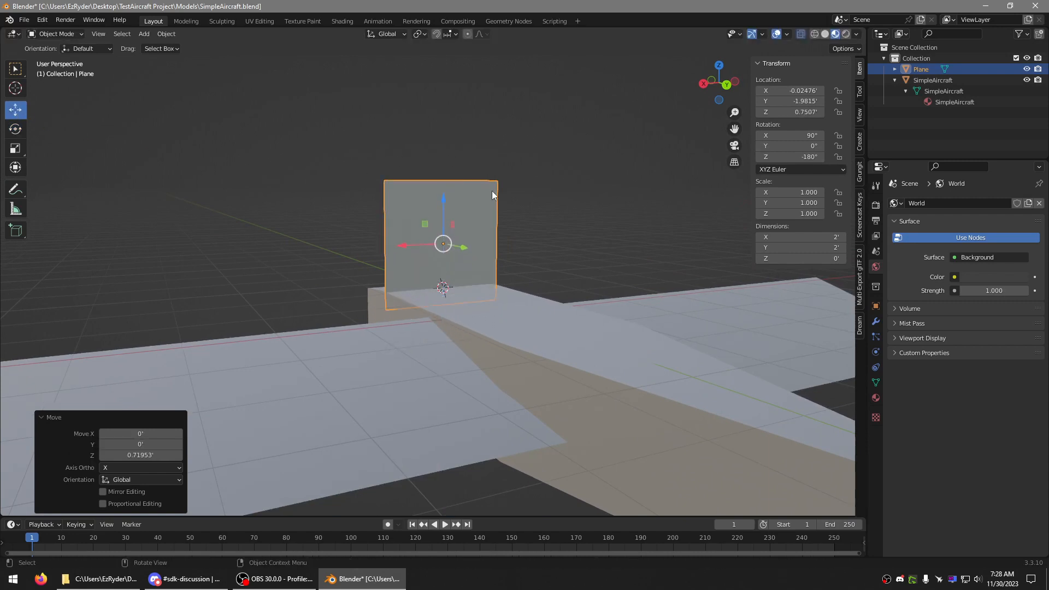
{"action": "left_click", "coordinate": [16, 148]}
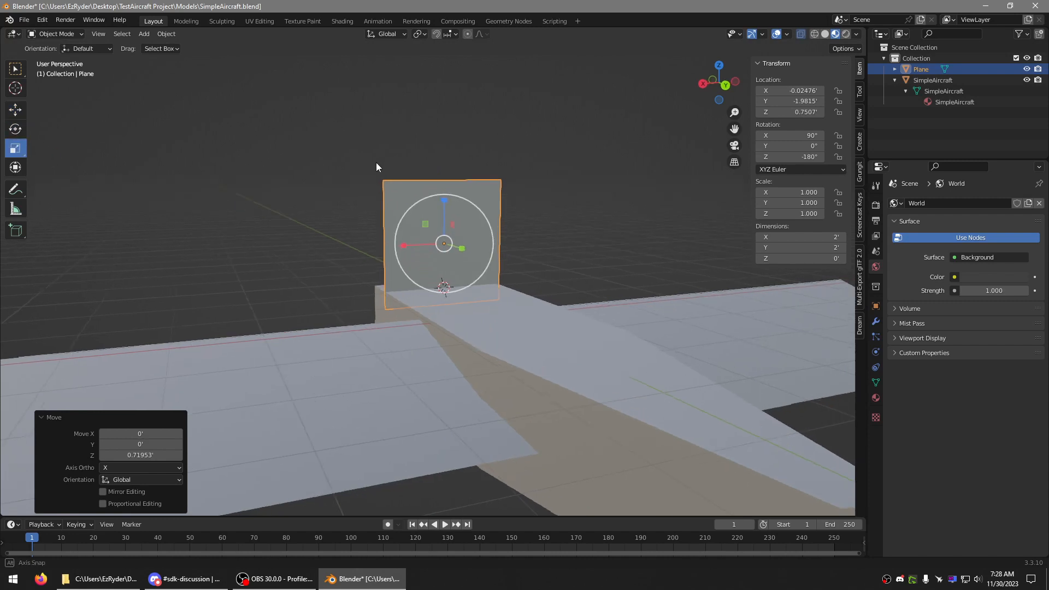
{"action": "middle_click_drag", "start_coordinate": [376, 162], "coordinate": [458, 165]}
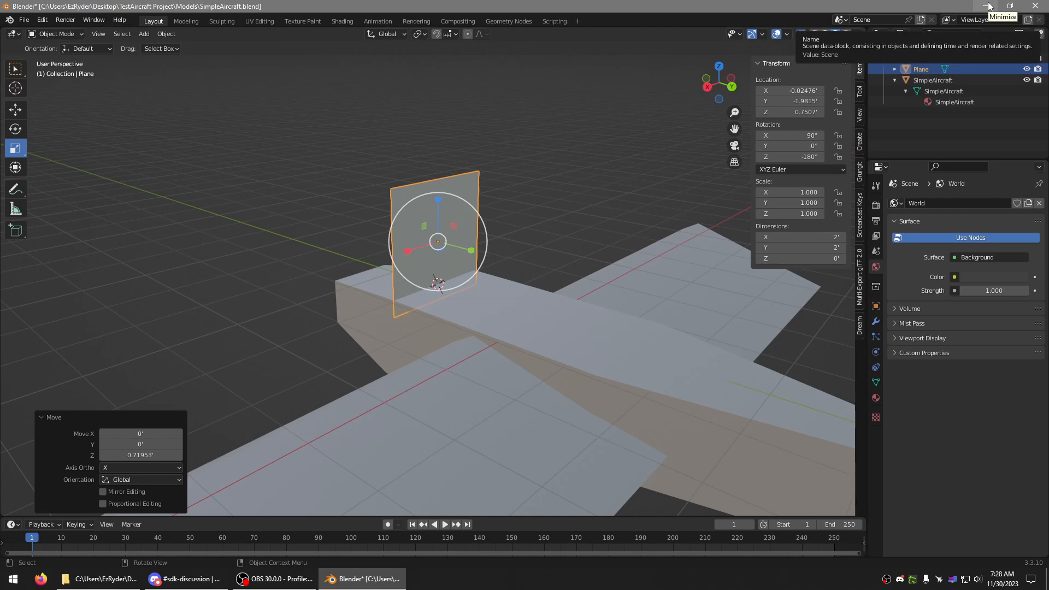
{"action": "scroll", "coordinate": [593, 153], "scroll_direction": "up", "scroll_amount": 4}
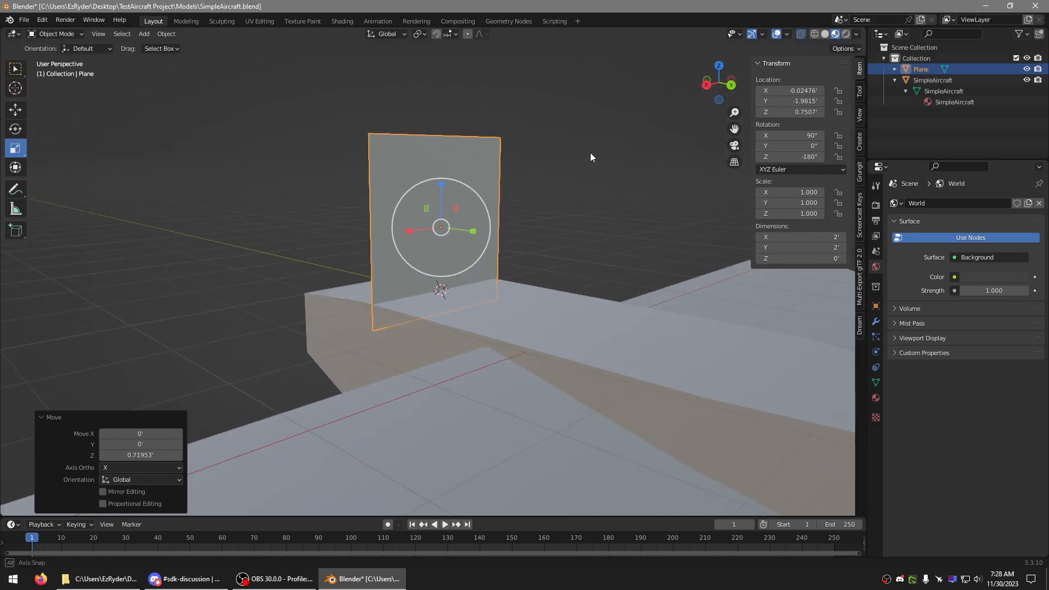
Step: Switch from Blender to the Windows desktop
{"action": "left_click", "coordinate": [989, 5]}
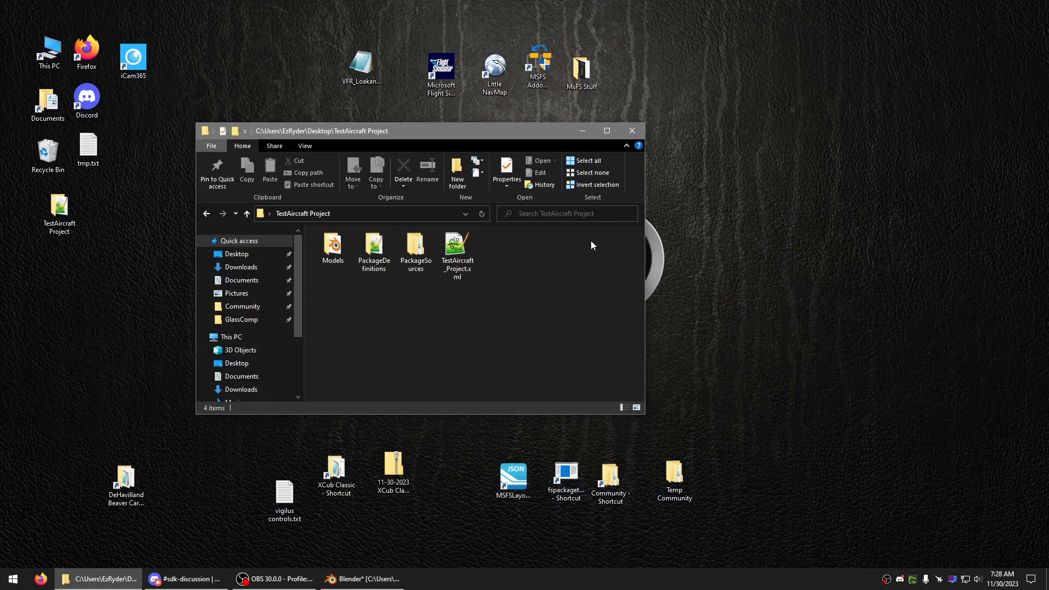
{"action": "left_click", "coordinate": [377, 580]}
{"action": "left_click", "coordinate": [377, 581]}
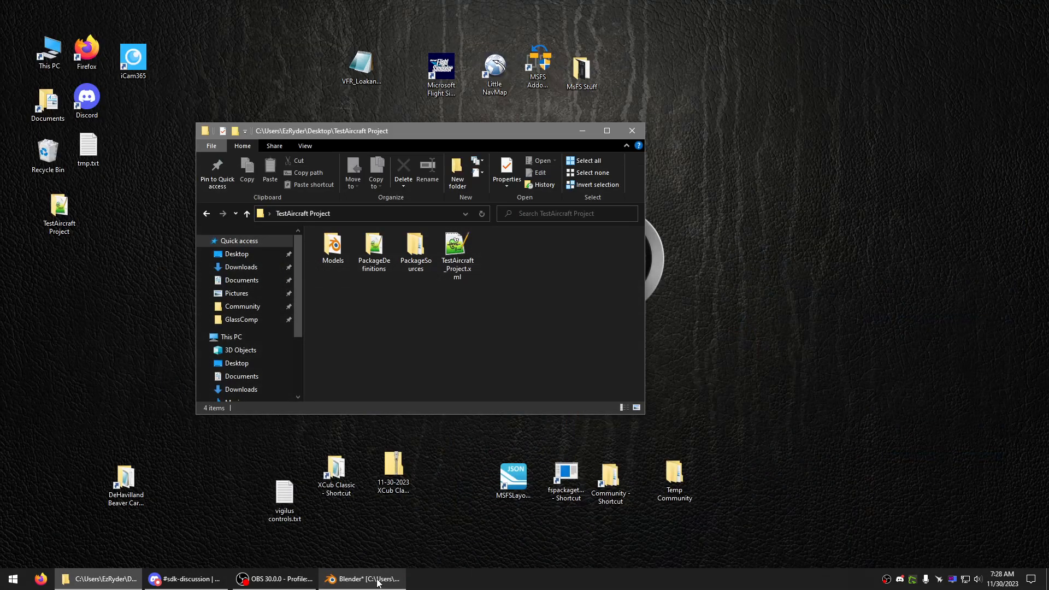
{"action": "left_click", "coordinate": [652, 452]}
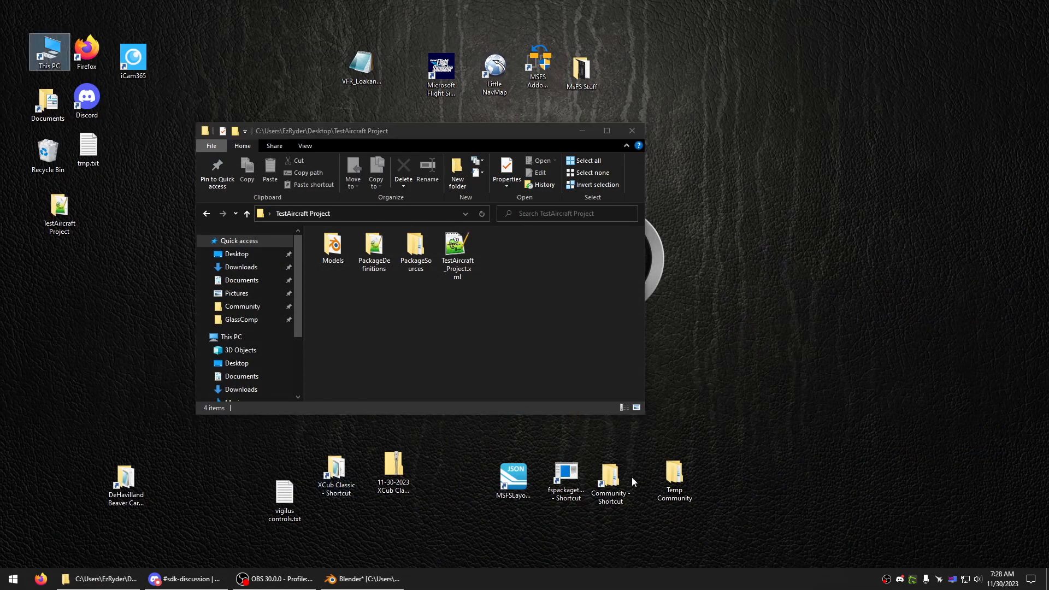
{"action": "left_click", "coordinate": [352, 580]}
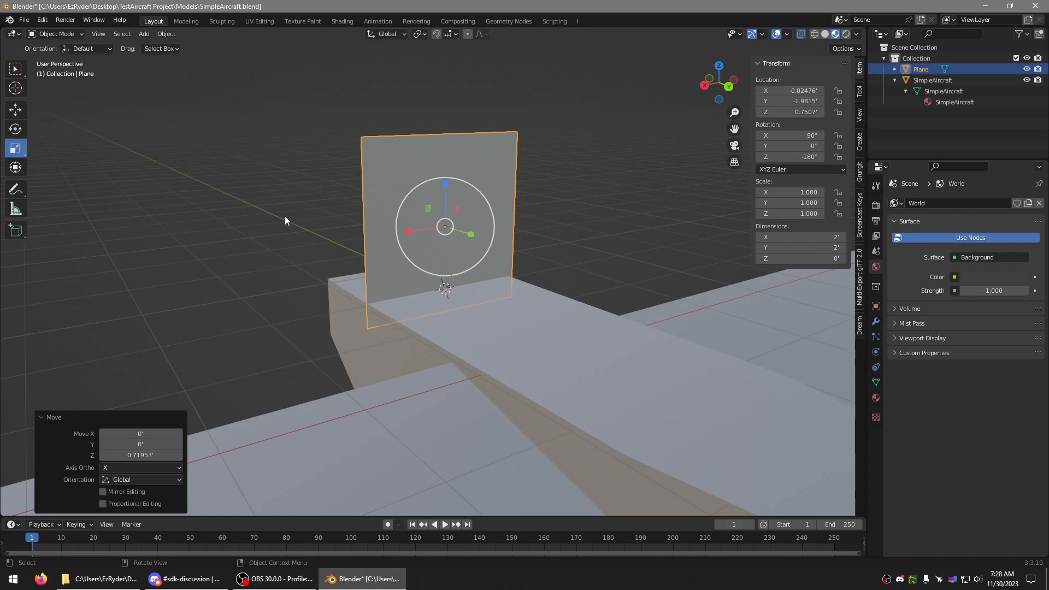
{"action": "left_click", "coordinate": [364, 579]}
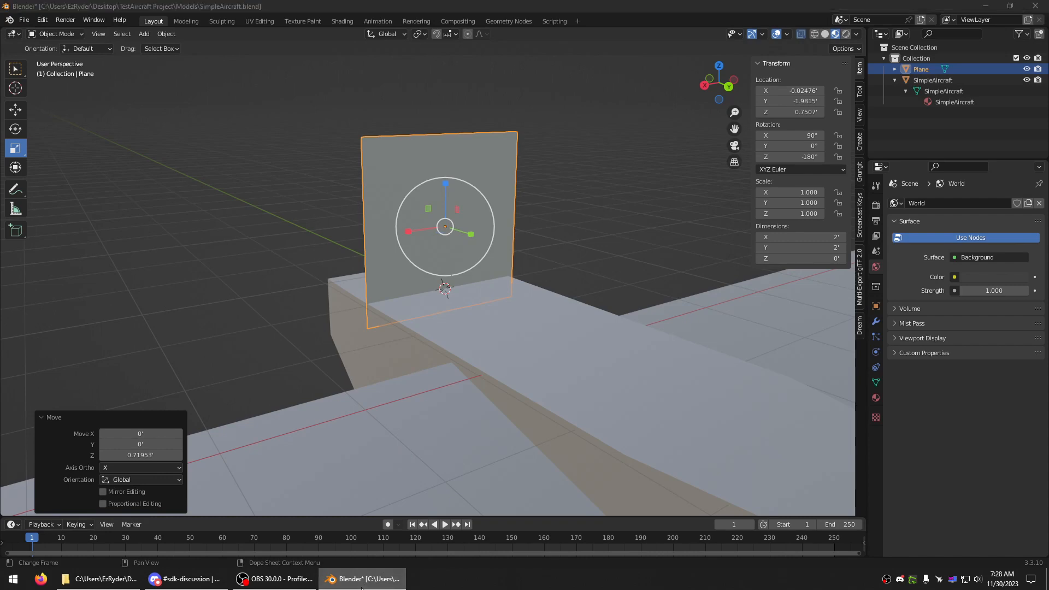
Step: Open the Community folder shortcut and go from there to the MsFS Packages\Official\OneStore folder
{"action": "double_click", "coordinate": [610, 477]}
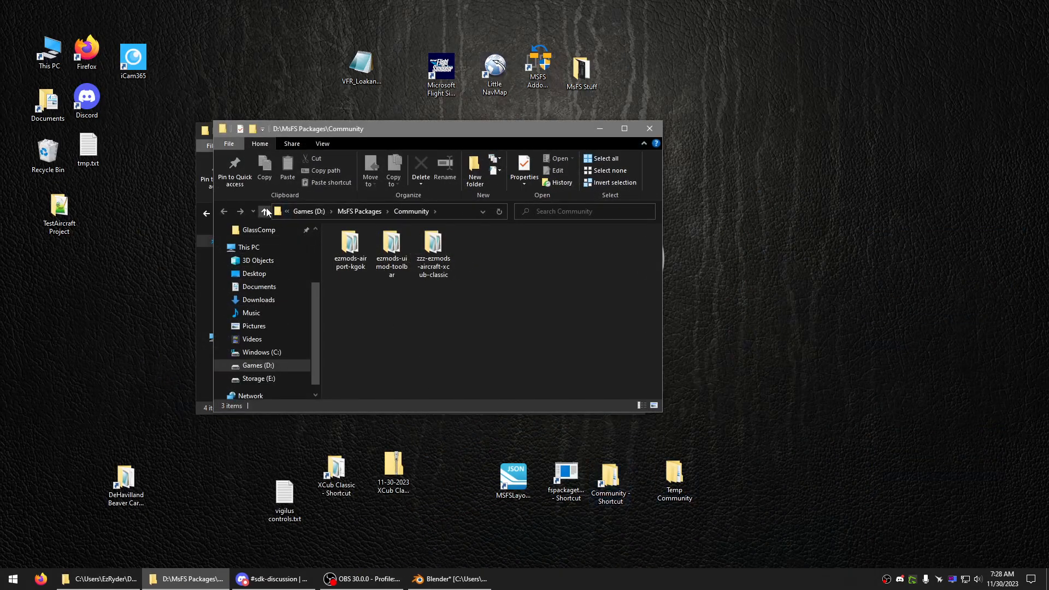
{"action": "left_click", "coordinate": [266, 211]}
{"action": "double_click", "coordinate": [394, 243]}
{"action": "left_click", "coordinate": [358, 246]}
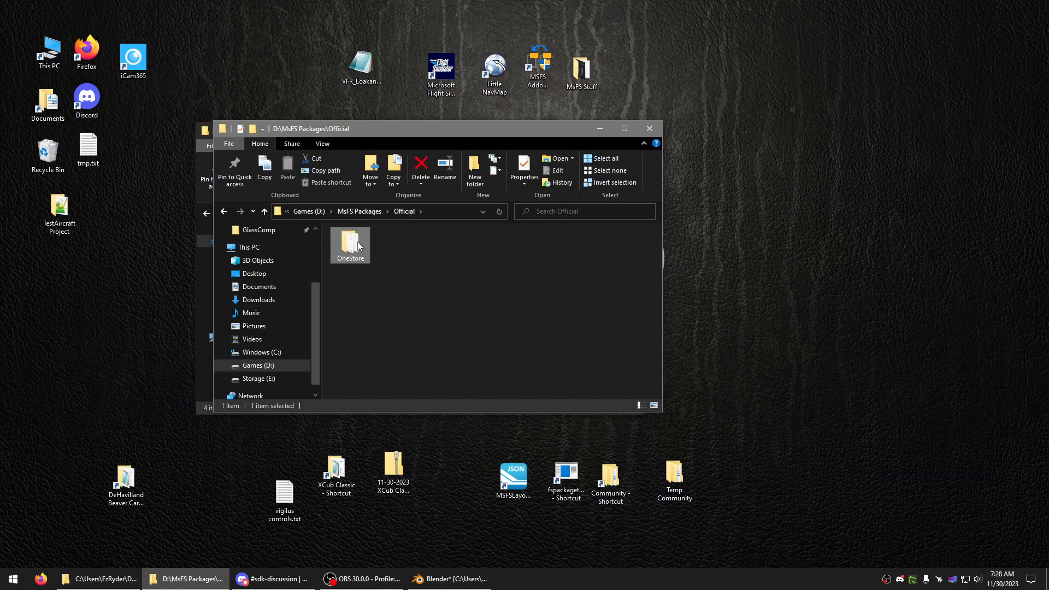
{"action": "double_click", "coordinate": [358, 246]}
{"action": "left_click_drag", "start_coordinate": [502, 132], "coordinate": [552, 129]}
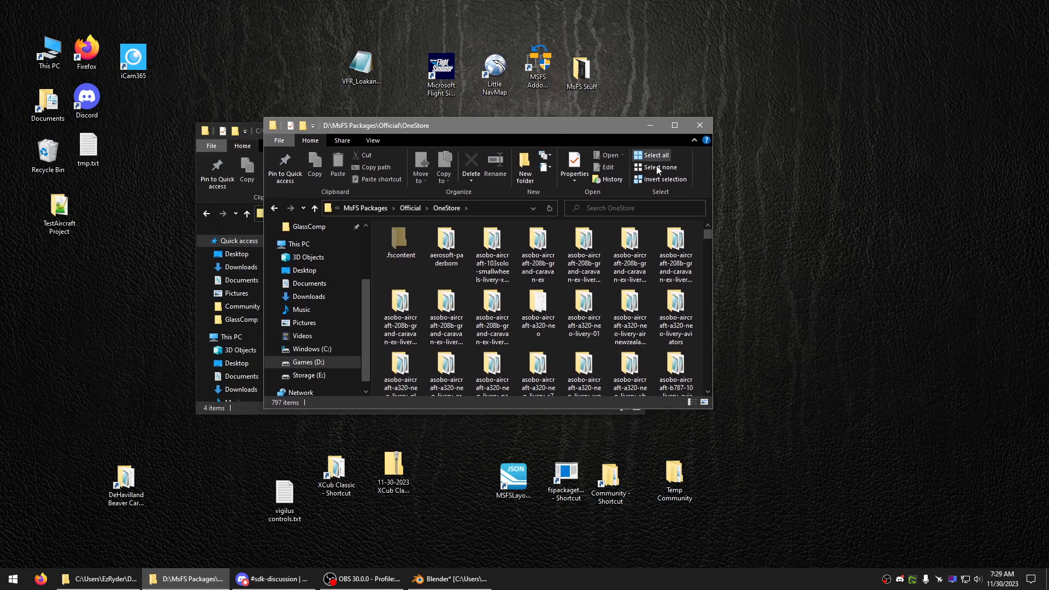
Step: Look through the asobo-aircraft packages in the OneStore folder to find the Icon aircraft
{"action": "left_click_drag", "start_coordinate": [707, 234], "coordinate": [710, 249]}
{"action": "left_click", "coordinate": [492, 295]}
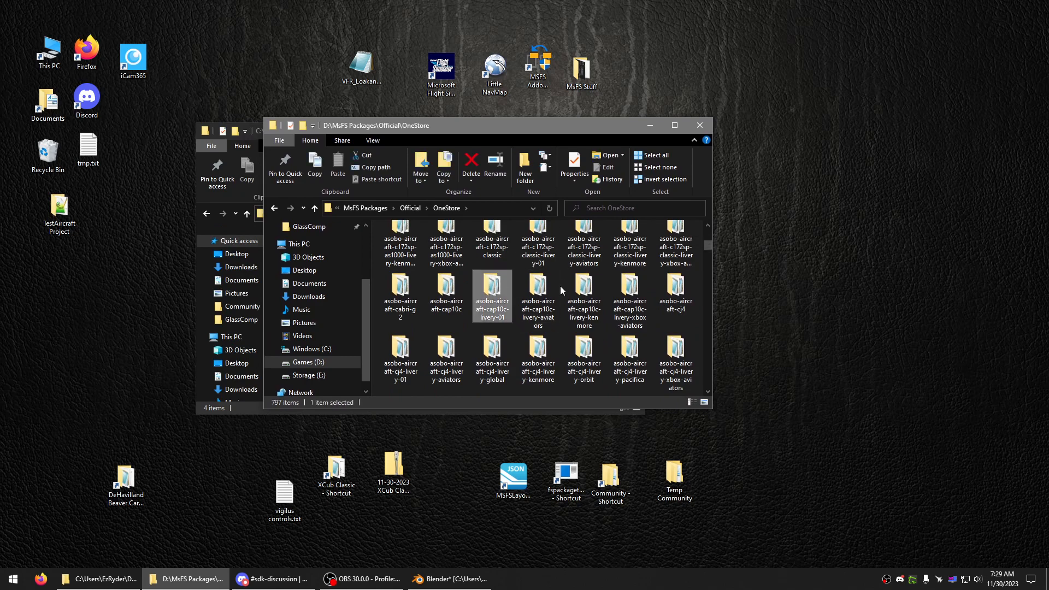
{"action": "scroll", "coordinate": [486, 311], "scroll_direction": "down", "scroll_amount": 1}
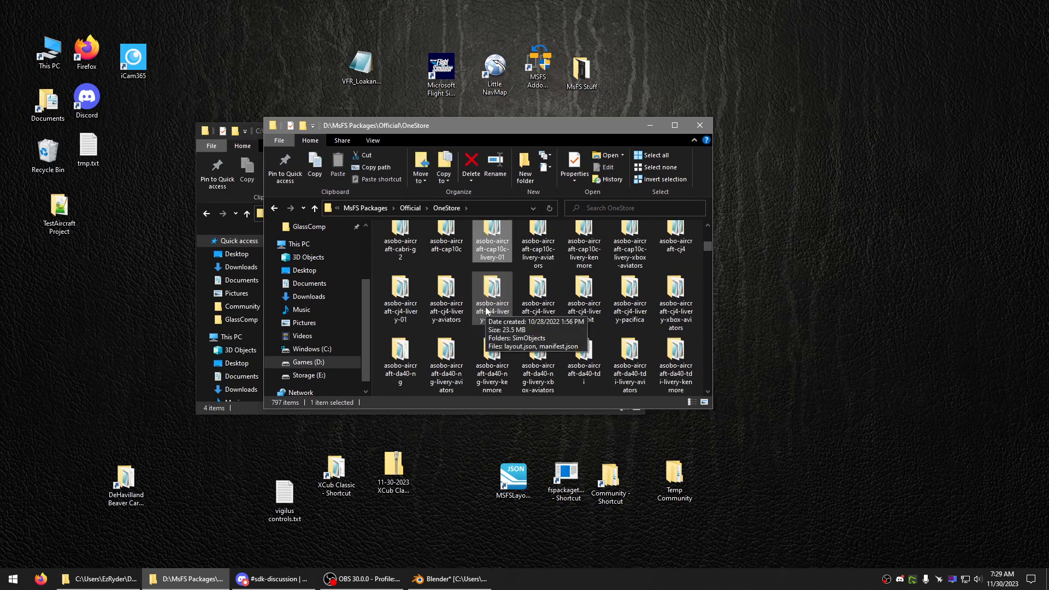
{"action": "scroll", "coordinate": [499, 301], "scroll_direction": "down", "scroll_amount": 1}
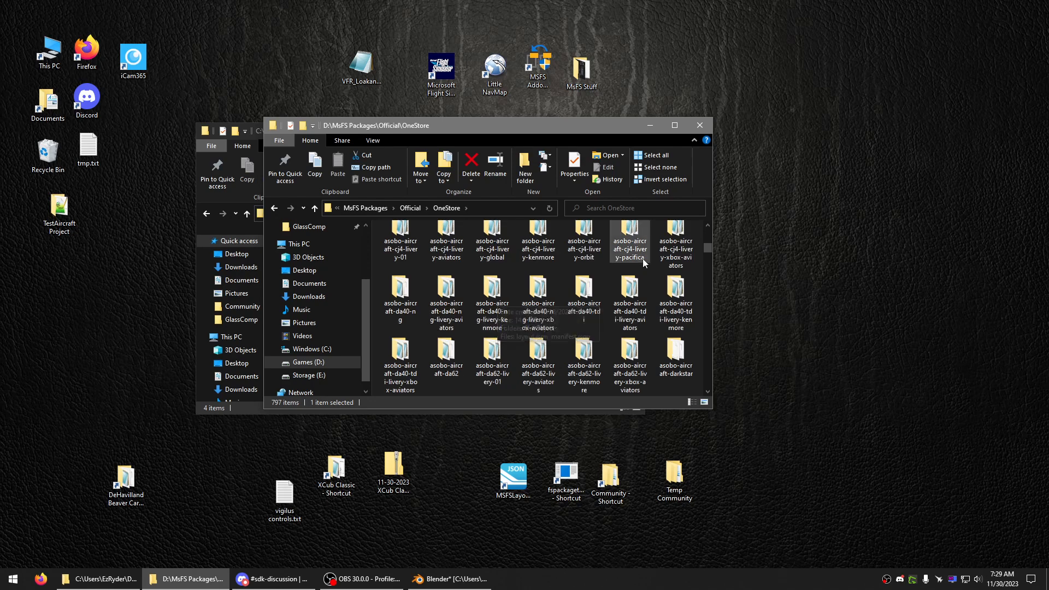
{"action": "scroll", "coordinate": [575, 257], "scroll_direction": "down", "scroll_amount": 1}
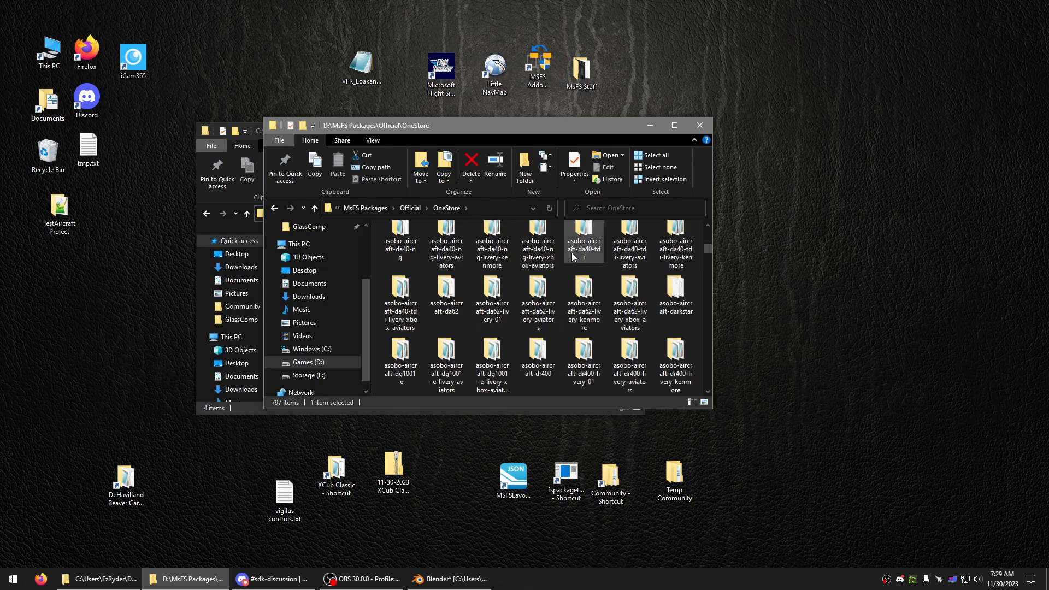
{"action": "scroll", "coordinate": [573, 257], "scroll_direction": "down", "scroll_amount": 1}
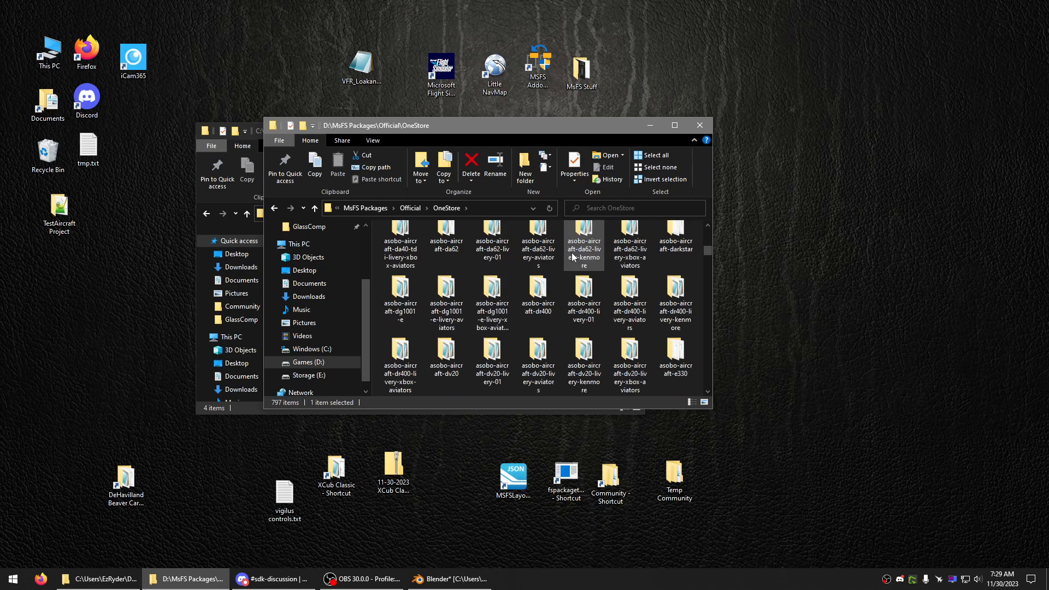
{"action": "scroll", "coordinate": [573, 257], "scroll_direction": "down", "scroll_amount": 1}
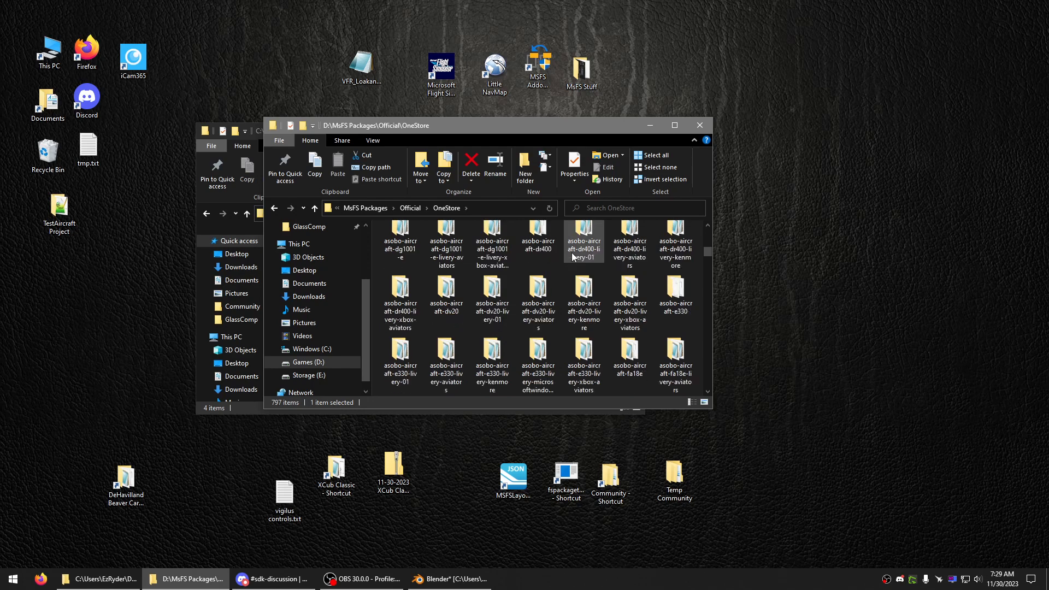
{"action": "scroll", "coordinate": [573, 257], "scroll_direction": "down", "scroll_amount": 1}
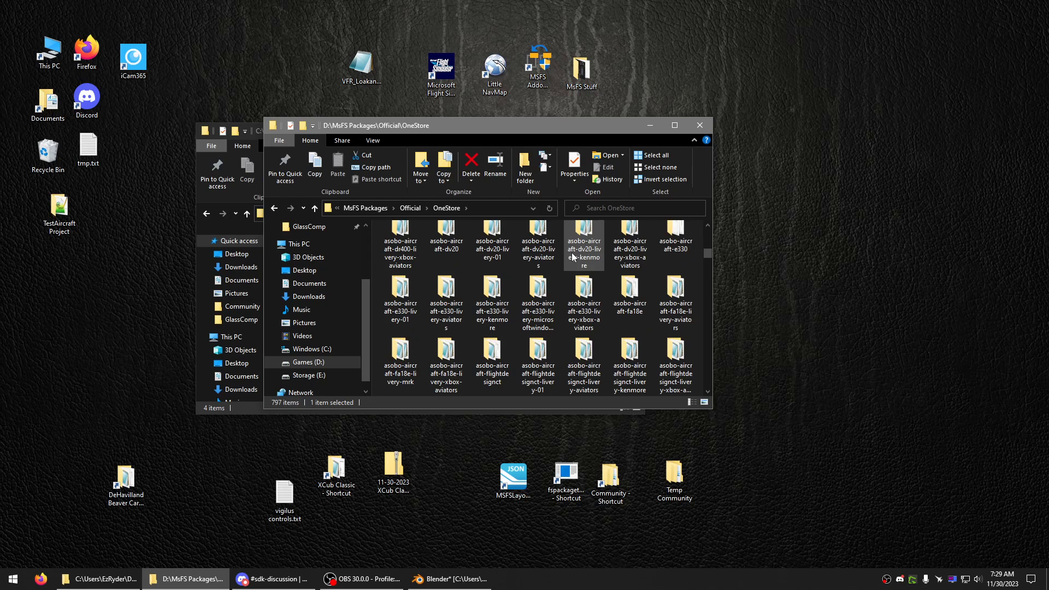
{"action": "left_click", "coordinate": [554, 261]}
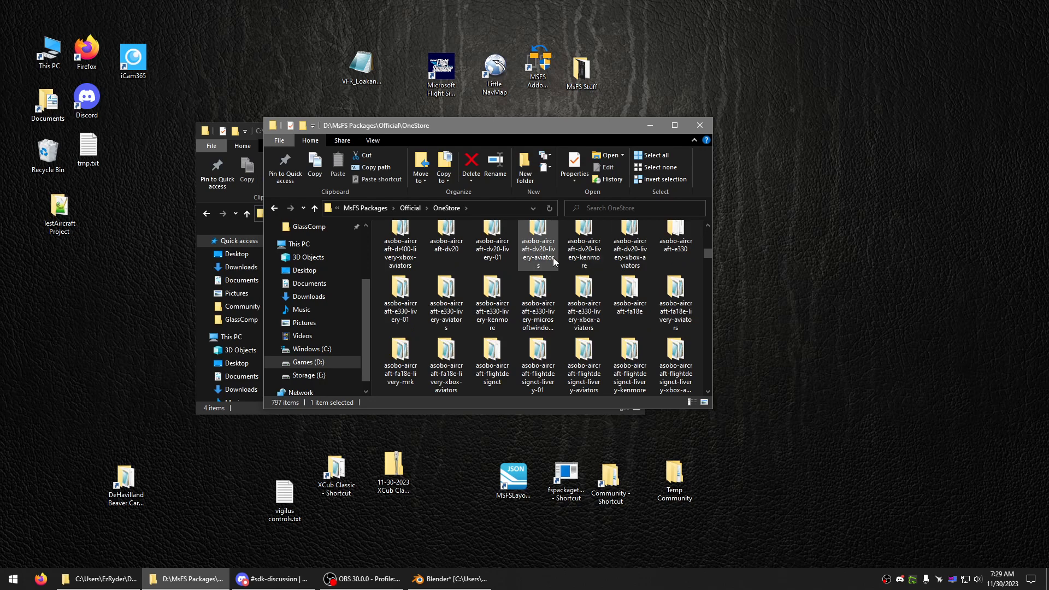
{"action": "left_click", "coordinate": [583, 297]}
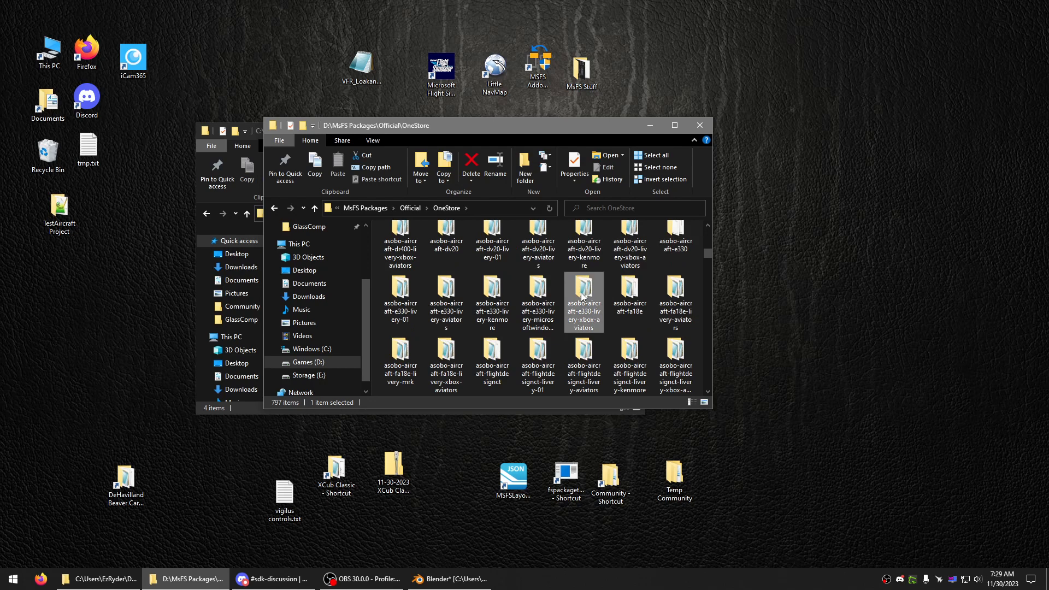
{"action": "scroll", "coordinate": [583, 297], "scroll_direction": "down", "scroll_amount": 1}
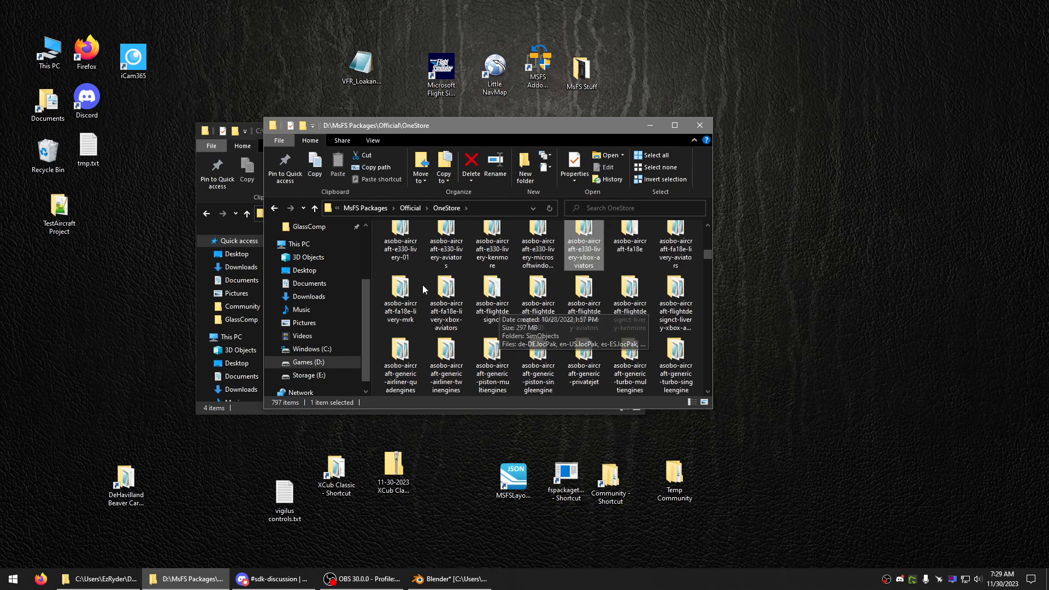
{"action": "scroll", "coordinate": [433, 279], "scroll_direction": "down", "scroll_amount": 1}
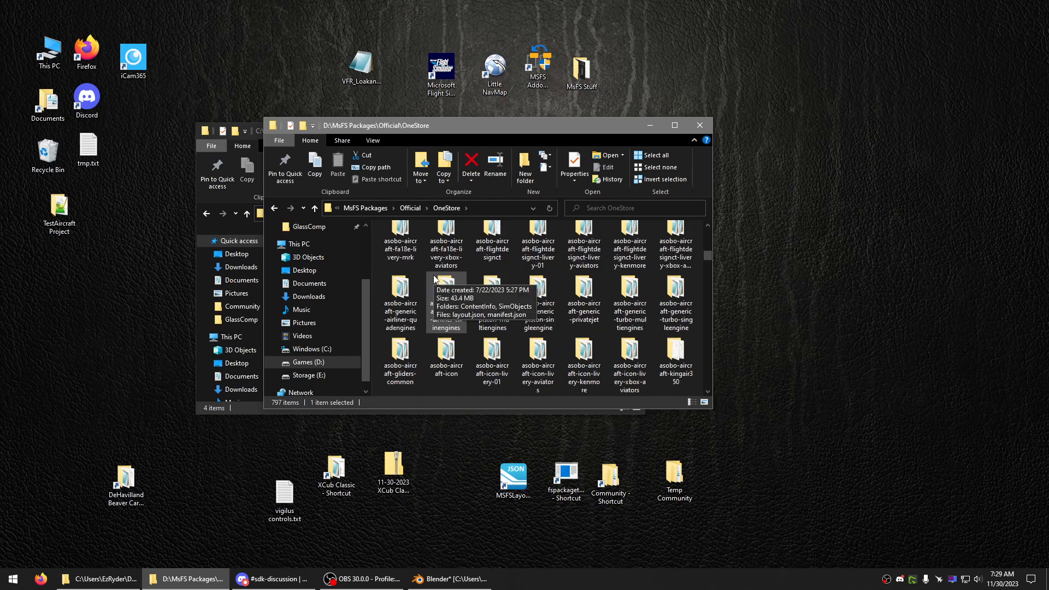
Step: Open the SimObjects folder inside the asobo-aircraft-icon package and reposition its window over the project folder
{"action": "double_click", "coordinate": [443, 350]}
{"action": "double_click", "coordinate": [400, 238]}
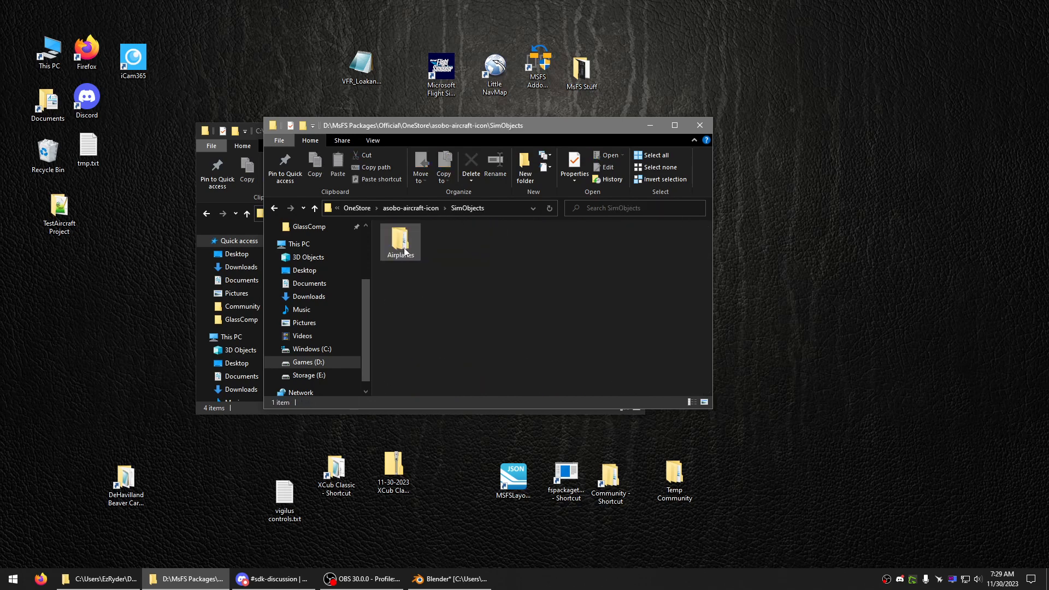
{"action": "left_click_drag", "start_coordinate": [464, 130], "coordinate": [491, 188]}
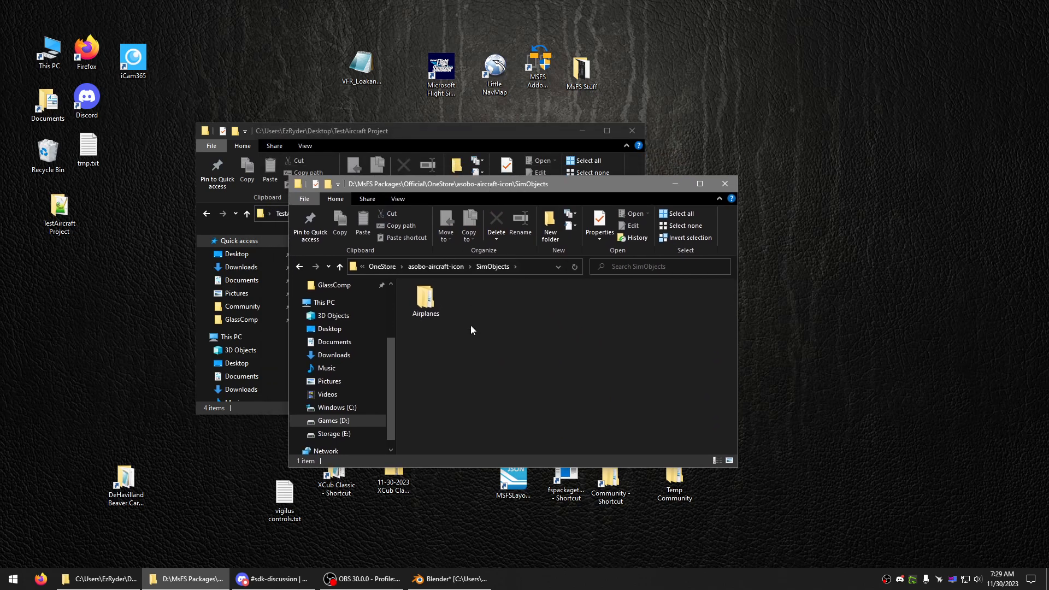
Step: Open the model folder inside Airplanes\Asobo_Icon of the Icon package
{"action": "double_click", "coordinate": [432, 301]}
{"action": "double_click", "coordinate": [427, 299]}
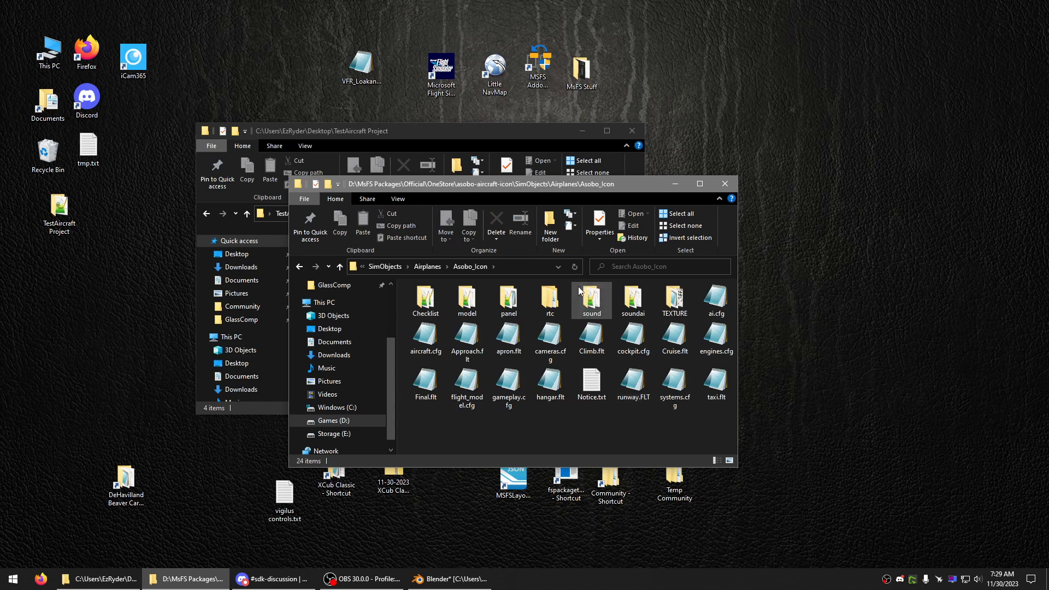
{"action": "double_click", "coordinate": [466, 306]}
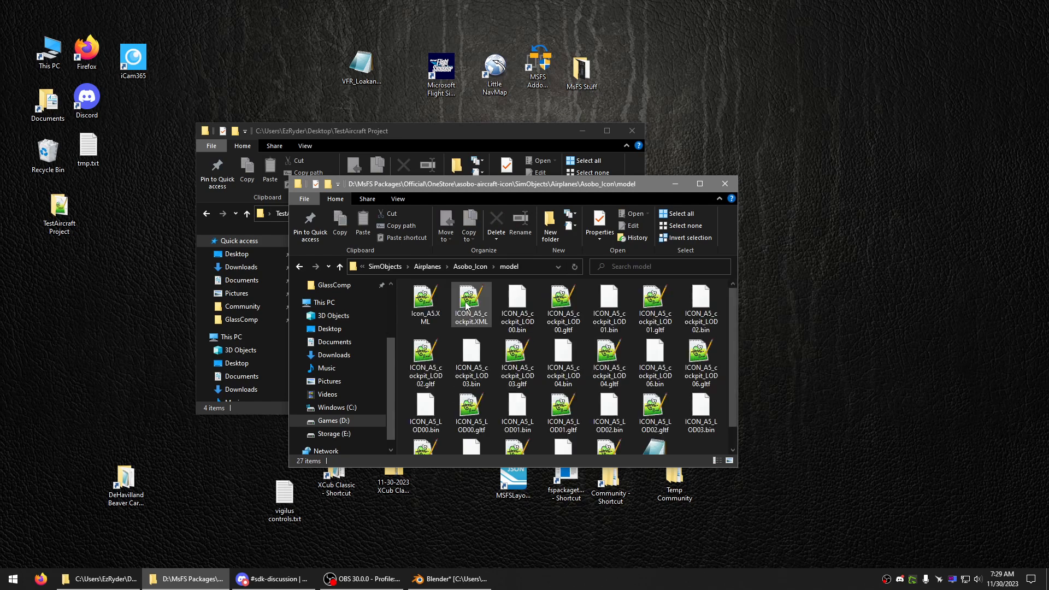
Step: Open ICON_A5_cockpit.XML to view its contents and close it again
{"action": "left_click", "coordinate": [468, 308]}
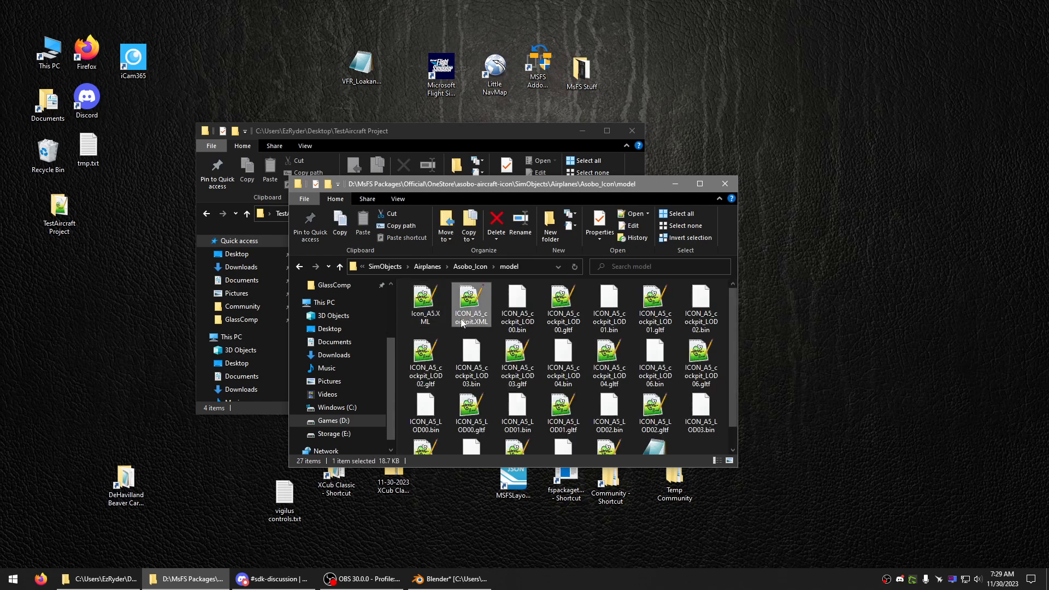
{"action": "double_click", "coordinate": [474, 315]}
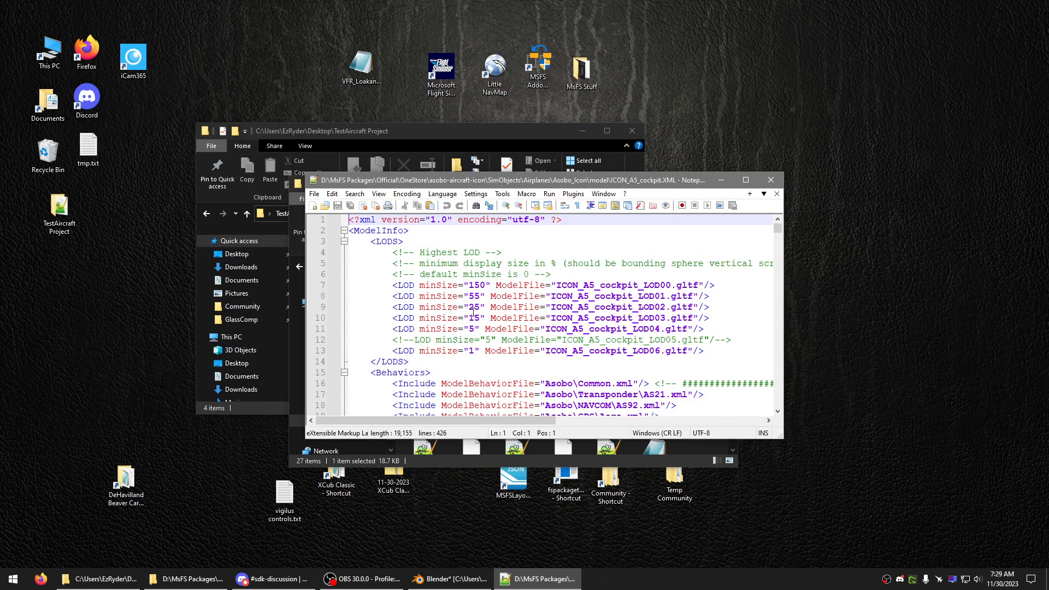
{"action": "left_click", "coordinate": [771, 180]}
Step: Copy ICON_A5_cockpit.XML from the Icon's model folder to the desktop
{"action": "right_click", "coordinate": [474, 301]}
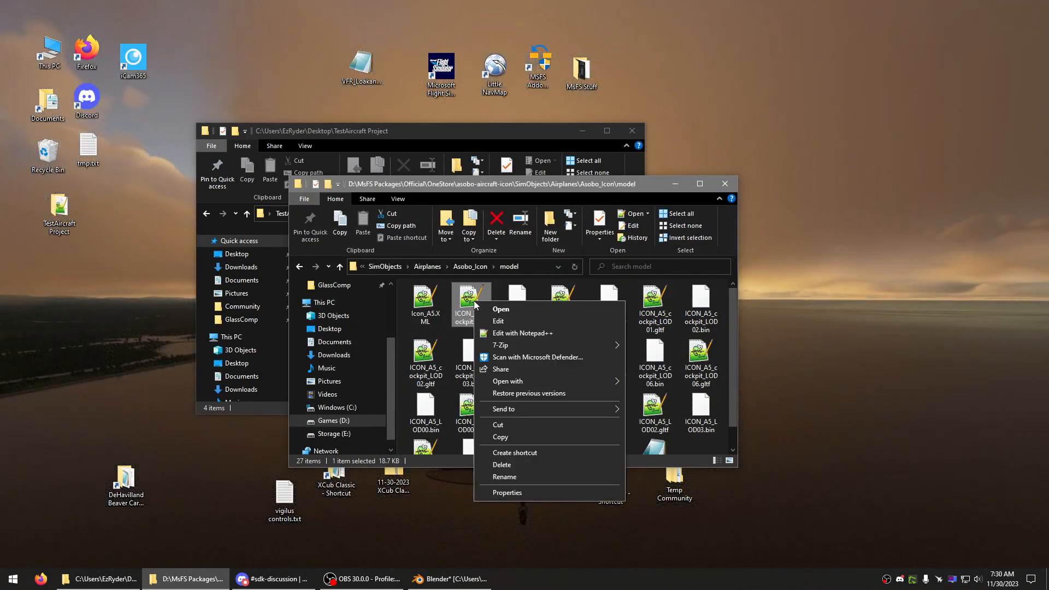
{"action": "left_click", "coordinate": [510, 437]}
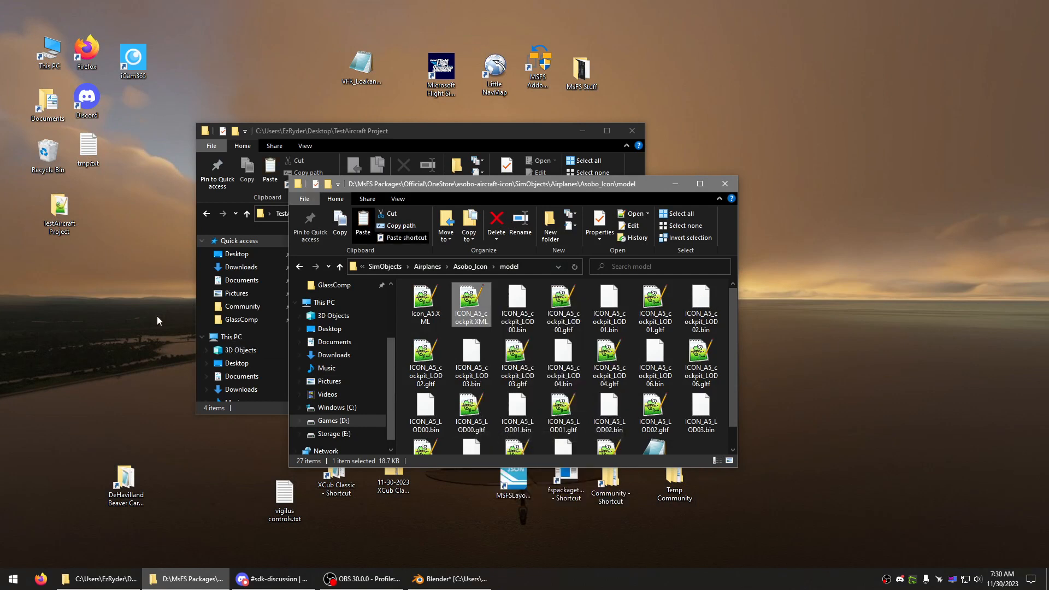
{"action": "right_click", "coordinate": [86, 256]}
{"action": "left_click", "coordinate": [130, 305]}
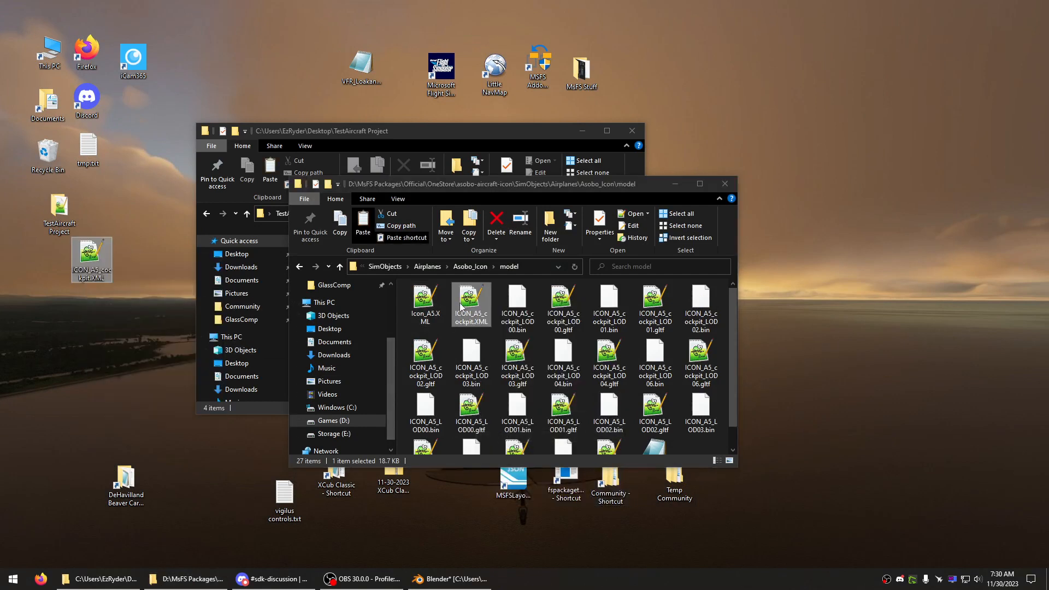
Step: Copy panel.cfg and panel.xml from the Asobo_Icon panel folder to the desktop
{"action": "left_click", "coordinate": [340, 266]}
{"action": "double_click", "coordinate": [501, 305]}
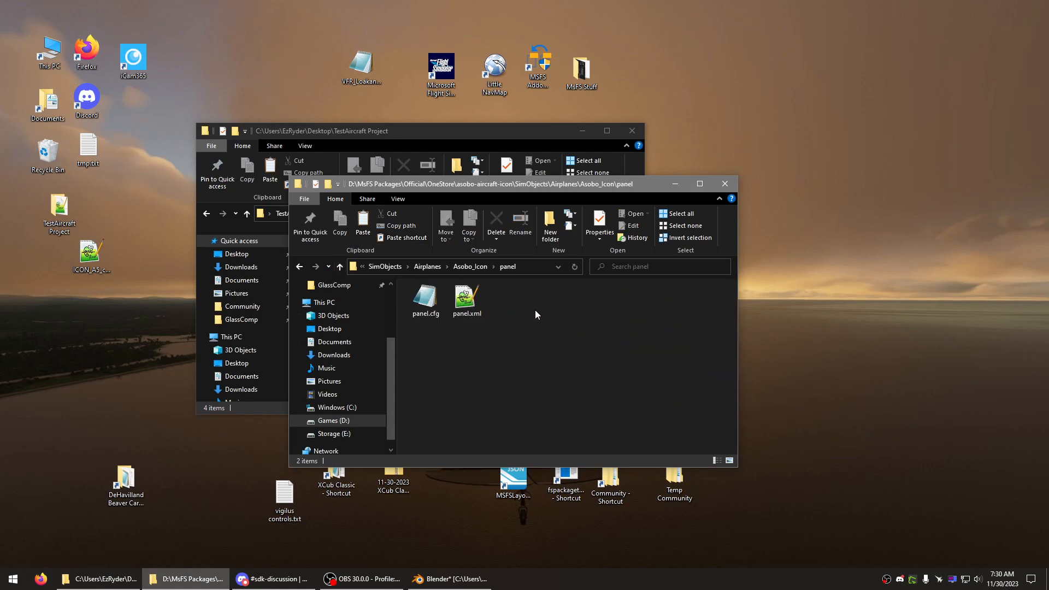
{"action": "left_click_drag", "start_coordinate": [534, 311], "coordinate": [441, 300]}
{"action": "right_click", "coordinate": [442, 300]}
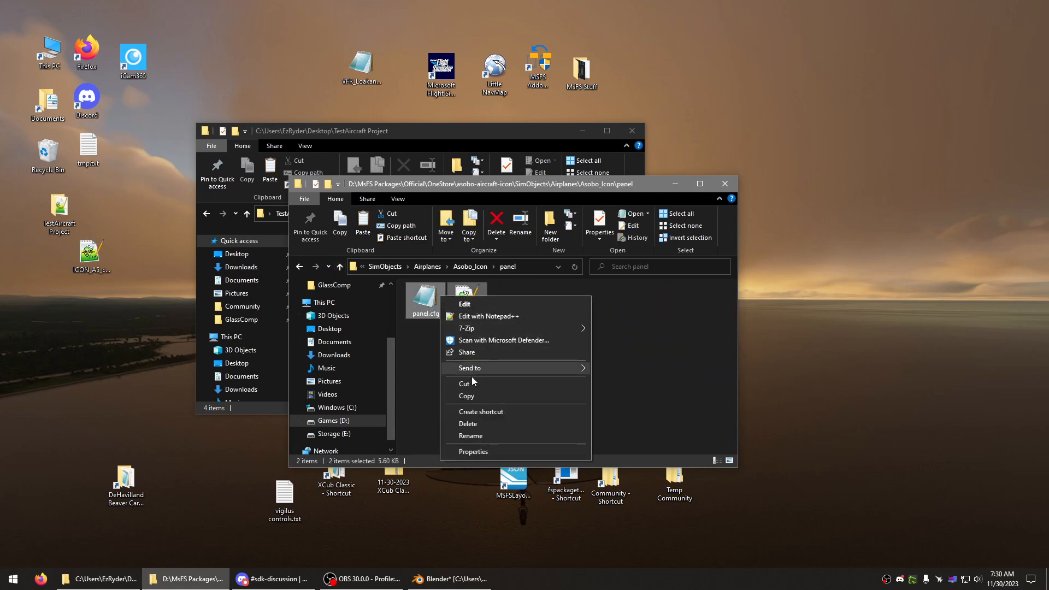
{"action": "left_click", "coordinate": [453, 397]}
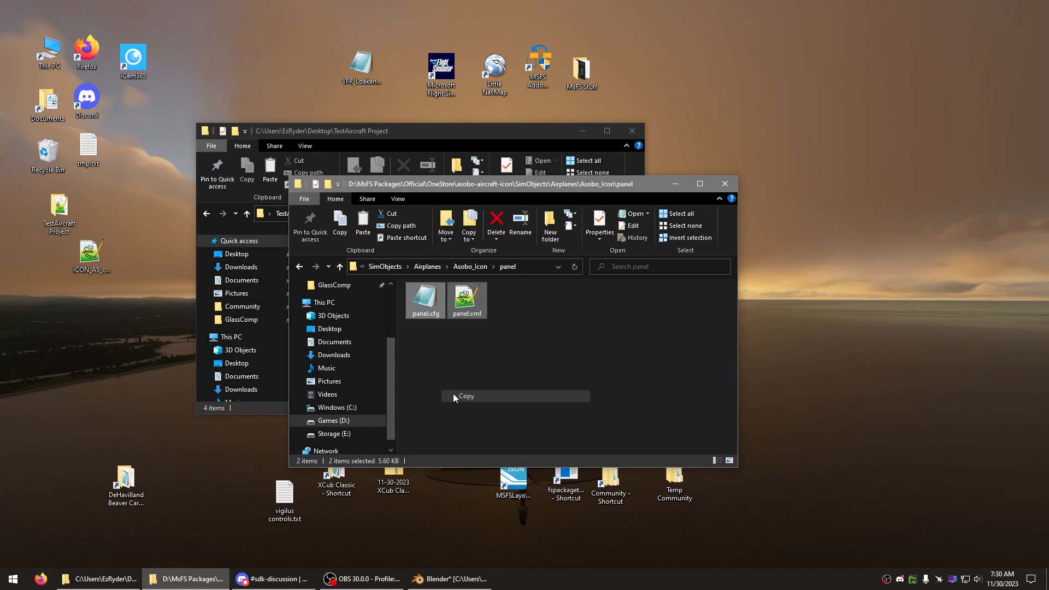
{"action": "right_click", "coordinate": [93, 334]}
{"action": "left_click", "coordinate": [119, 381]}
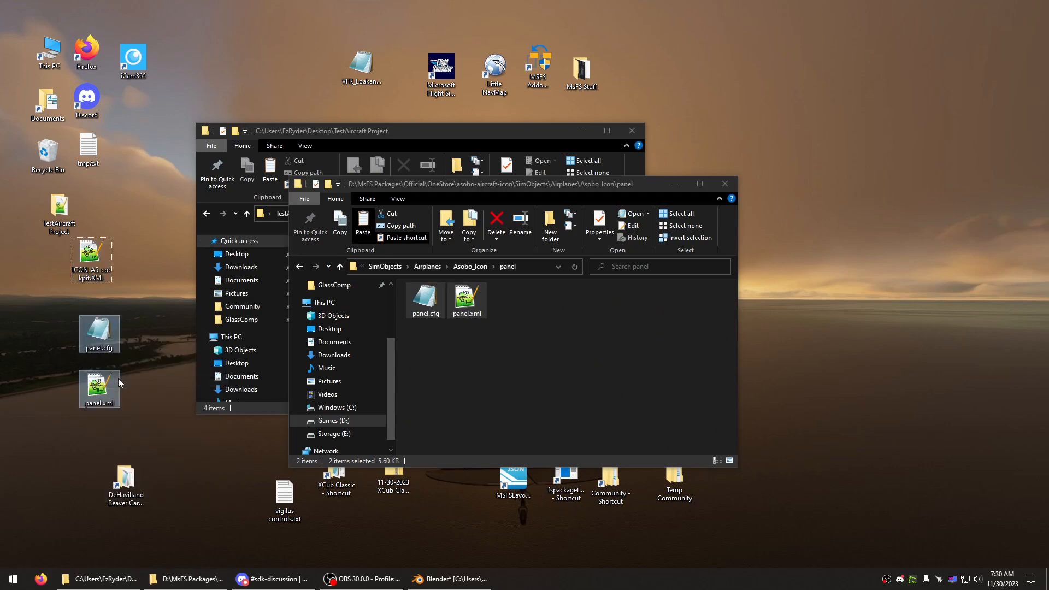
{"action": "left_click", "coordinate": [508, 371]}
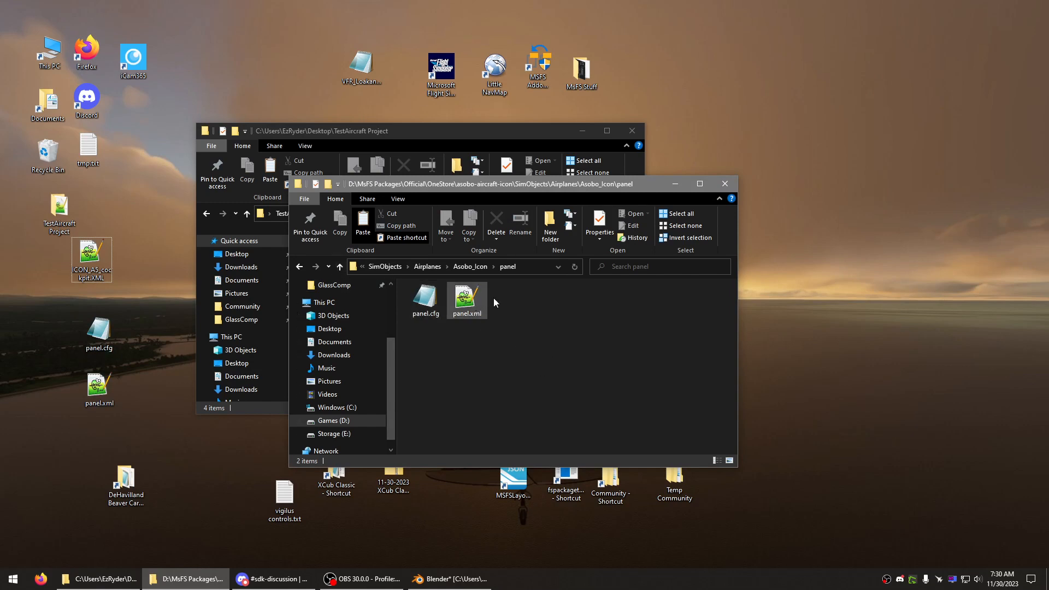
Step: Close the Icon package window and open the project's PackageSources\SimObjects\Airplanes\EzMods_Test_Aircraft folder
{"action": "left_click", "coordinate": [731, 184]}
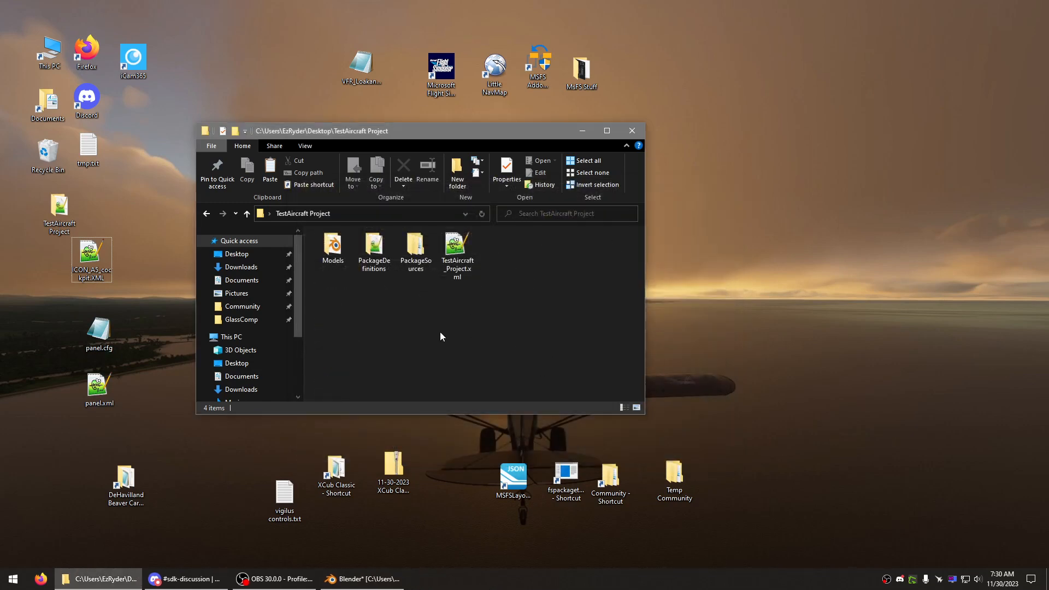
{"action": "left_click", "coordinate": [413, 250]}
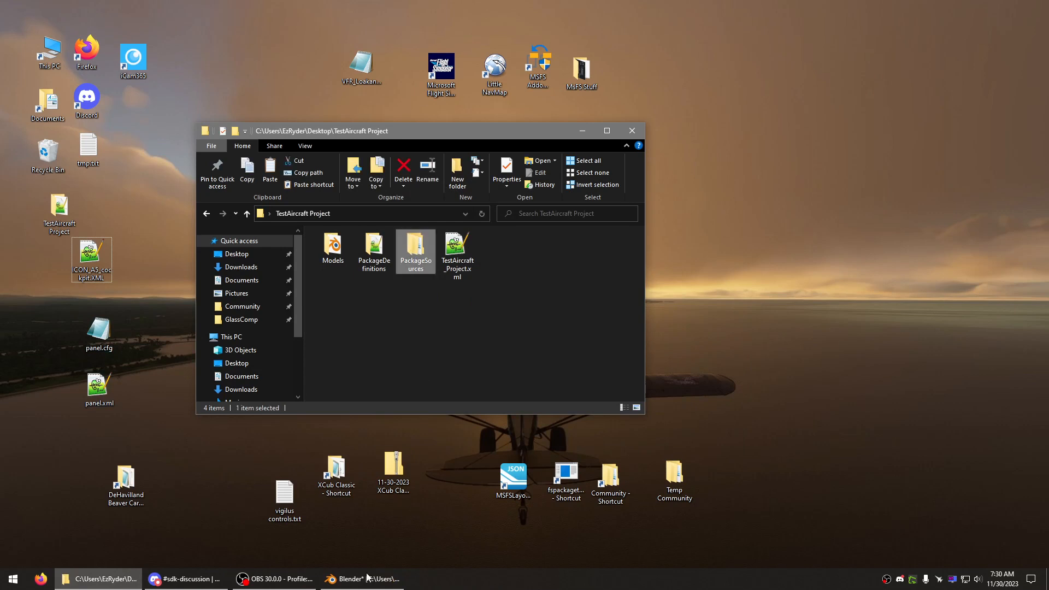
{"action": "double_click", "coordinate": [424, 253]}
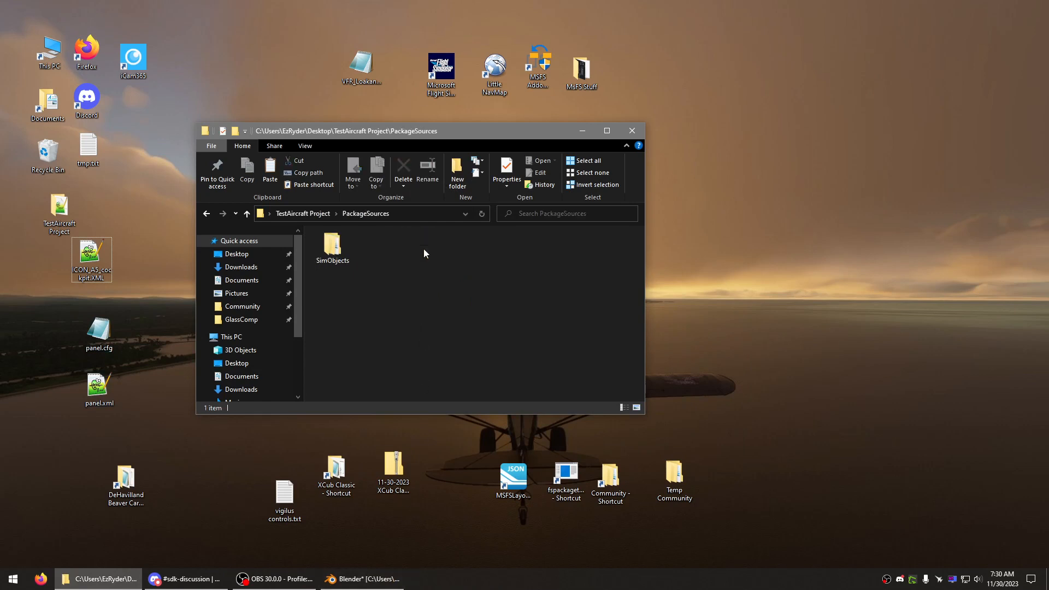
{"action": "double_click", "coordinate": [333, 247]}
{"action": "double_click", "coordinate": [333, 247]}
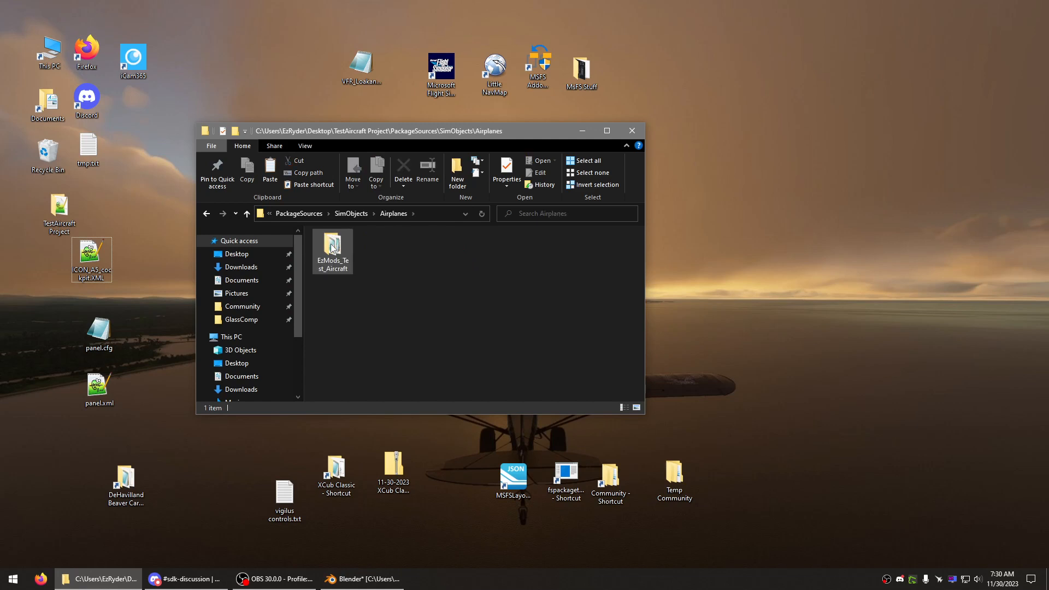
{"action": "double_click", "coordinate": [333, 247]}
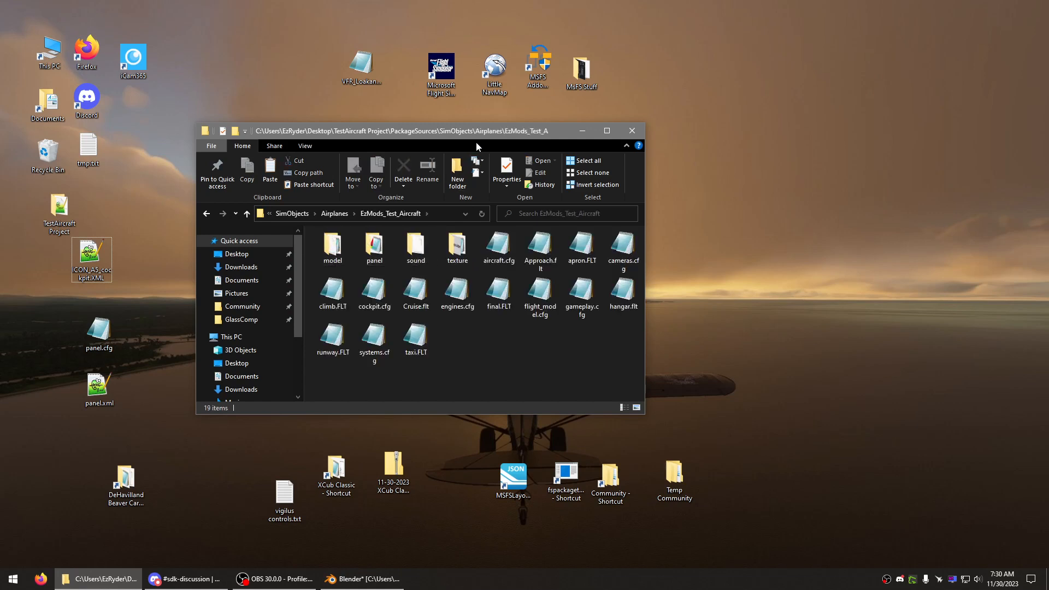
Step: Reposition the project window and the copied panel files on the desktop, and open the copied panel.cfg in Notepad
{"action": "left_click_drag", "start_coordinate": [480, 139], "coordinate": [559, 133]}
{"action": "left_click_drag", "start_coordinate": [97, 340], "coordinate": [137, 264]}
{"action": "left_click", "coordinate": [181, 256]}
{"action": "double_click", "coordinate": [147, 261]}
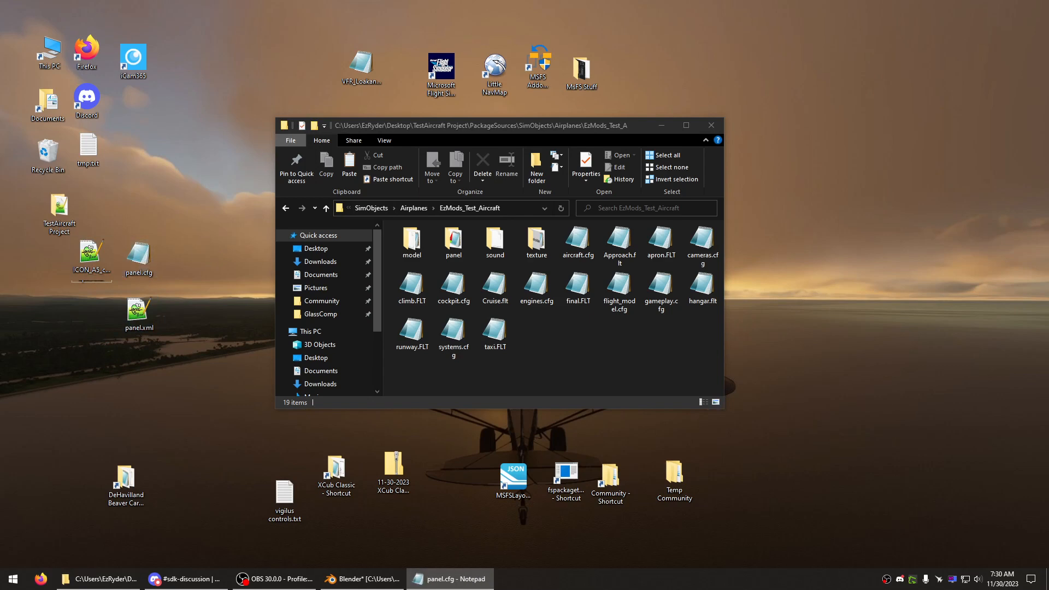
Step: Select the whole [VCockpit01] section with the GPS_AERA_SCREEN texture in the Icon's panel.cfg
{"action": "left_click", "coordinate": [256, 208]}
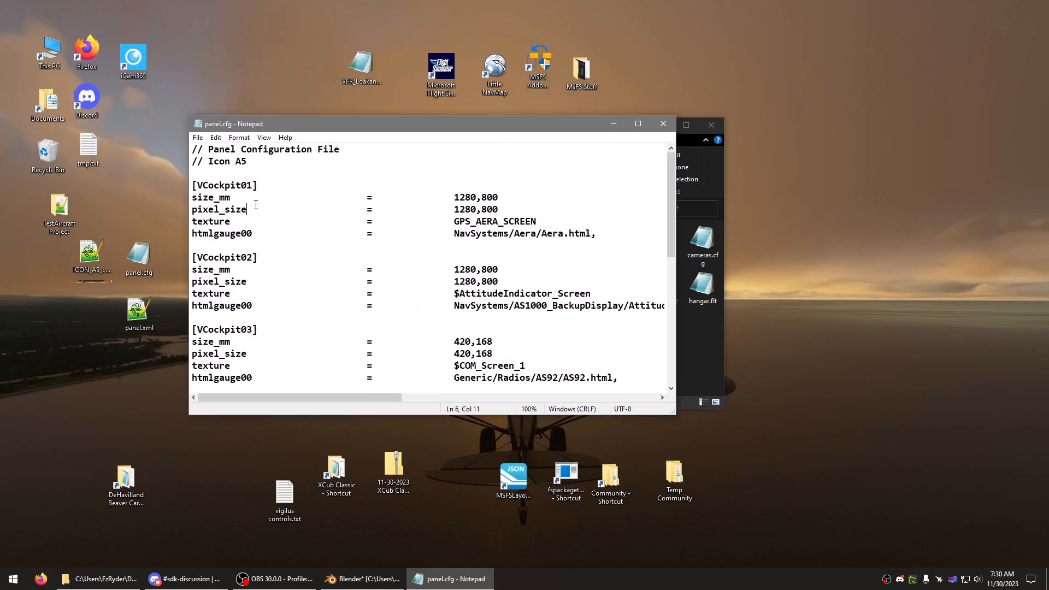
{"action": "left_click_drag", "start_coordinate": [553, 217], "coordinate": [419, 218]}
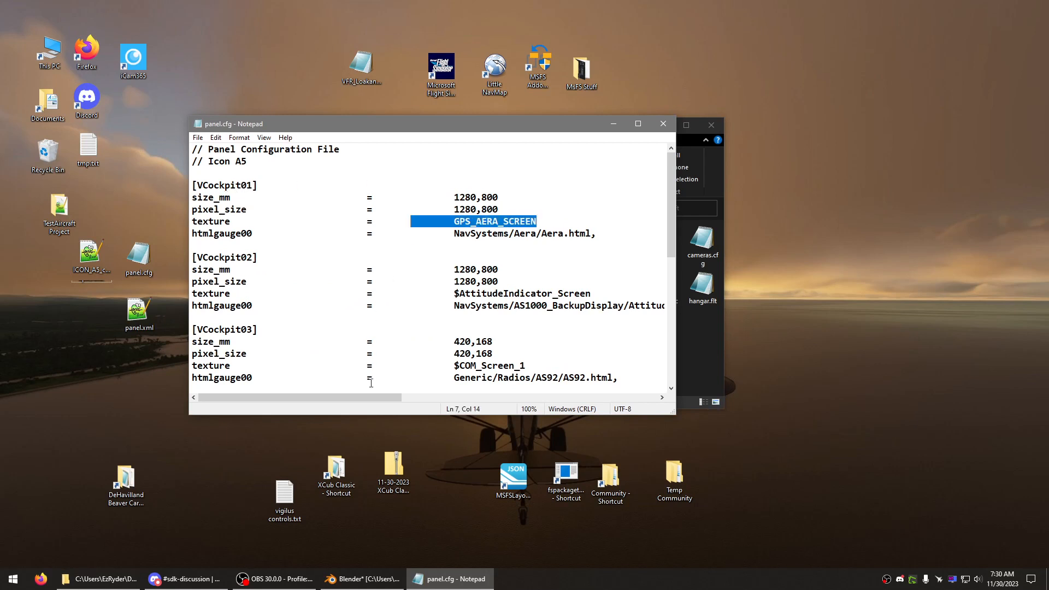
{"action": "left_click_drag", "start_coordinate": [371, 398], "coordinate": [605, 397]}
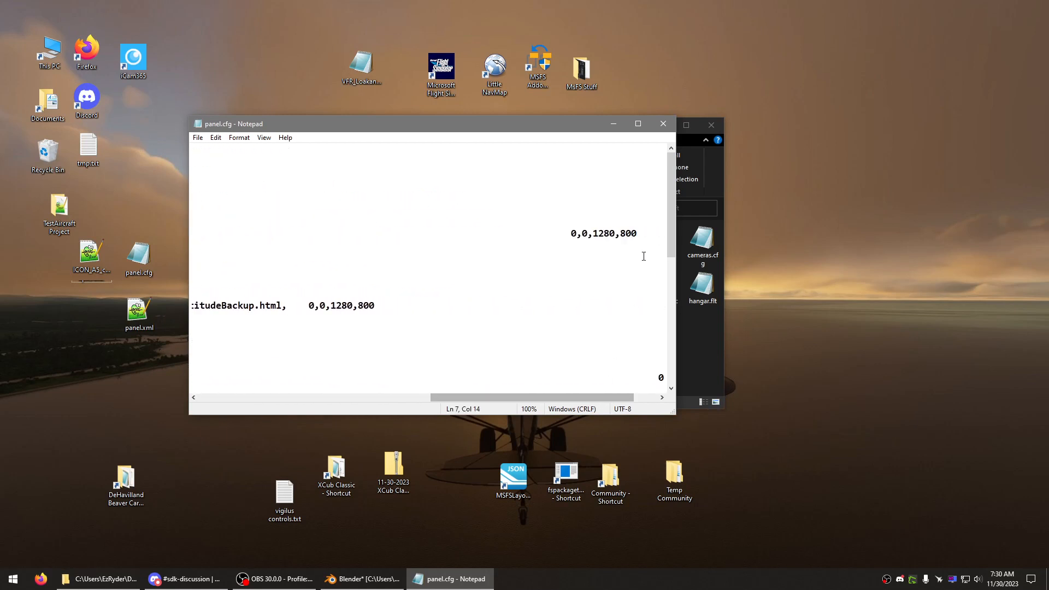
{"action": "left_click_drag", "start_coordinate": [644, 234], "coordinate": [83, 188]}
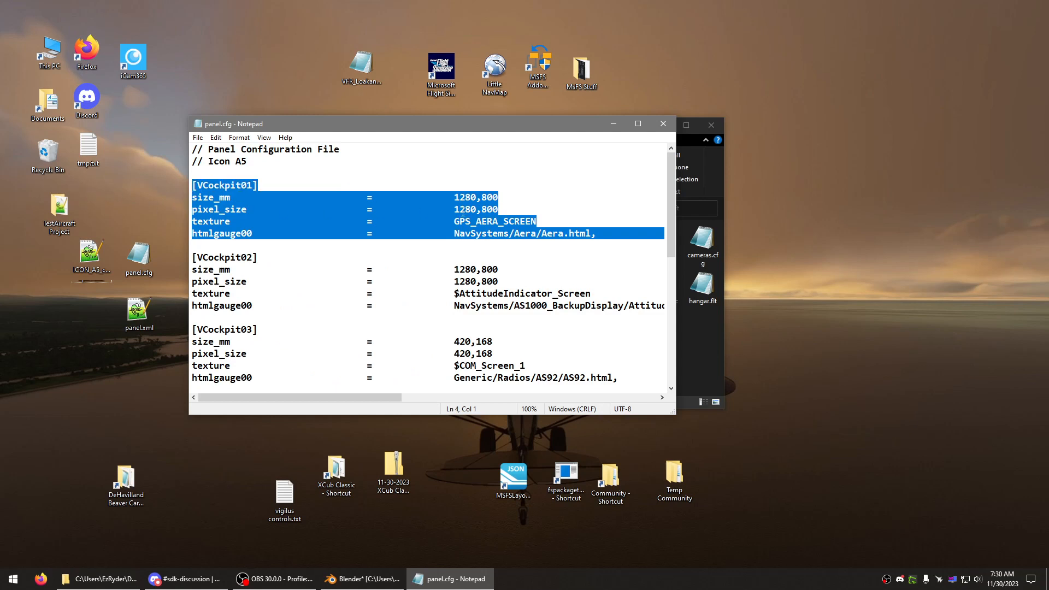
Step: Move the Notepad and project windows apart and open panel.cfg from the test aircraft's panel folder
{"action": "left_click_drag", "start_coordinate": [519, 128], "coordinate": [413, 179]}
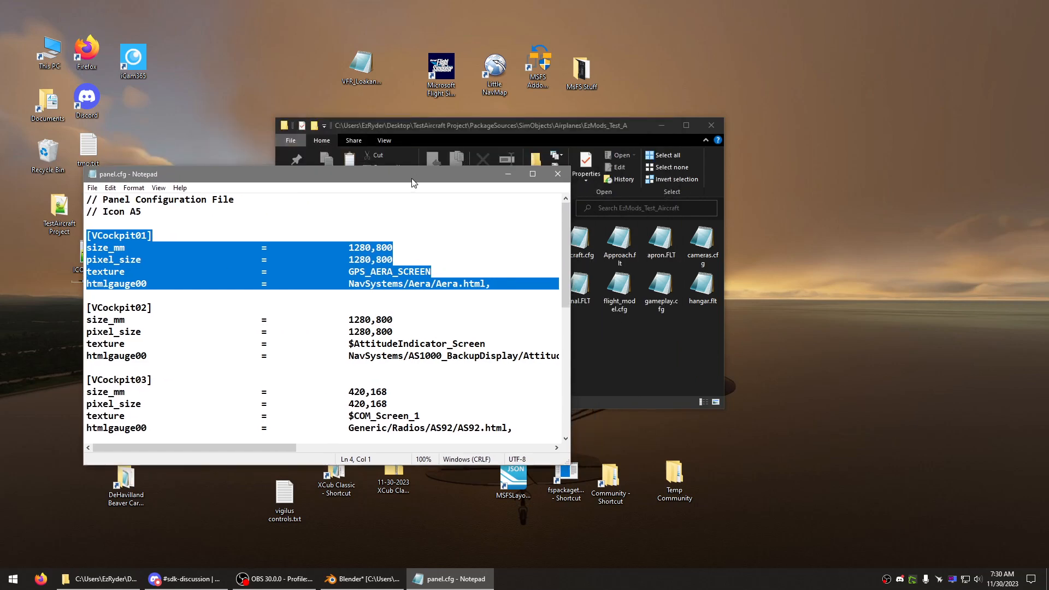
{"action": "left_click_drag", "start_coordinate": [507, 128], "coordinate": [559, 116]}
{"action": "double_click", "coordinate": [504, 229]}
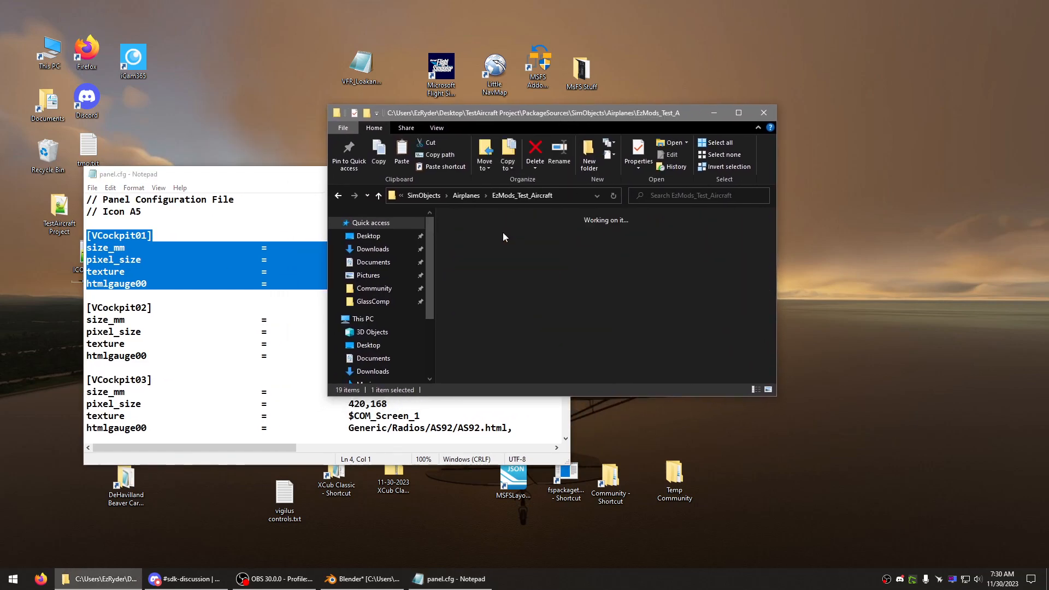
{"action": "double_click", "coordinate": [465, 237]}
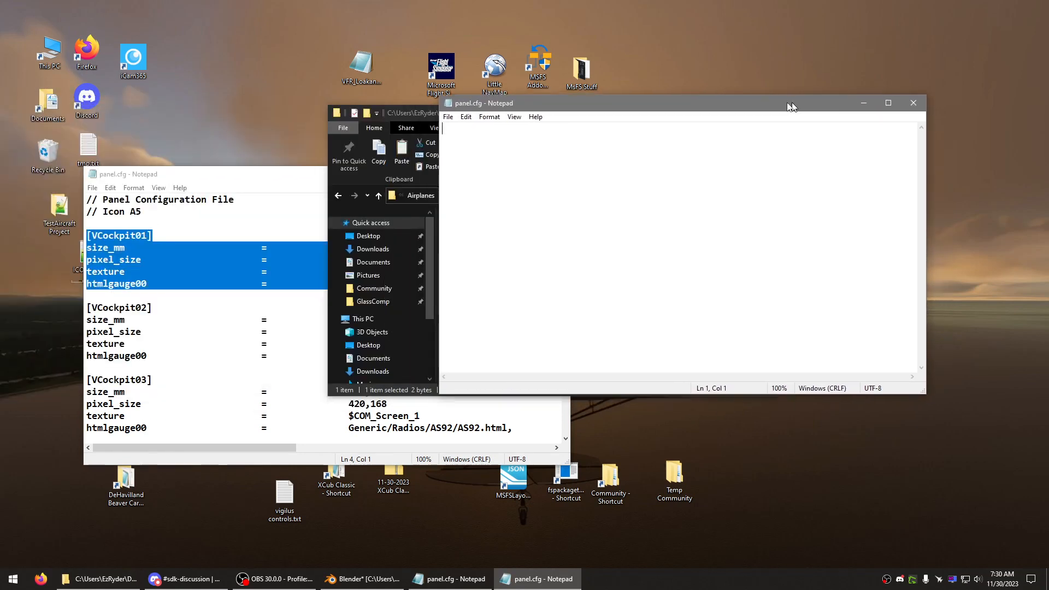
Step: Copy the selected [VCockpit01] section into the test aircraft's empty panel.cfg and add blank space beneath it
{"action": "right_click", "coordinate": [450, 161]}
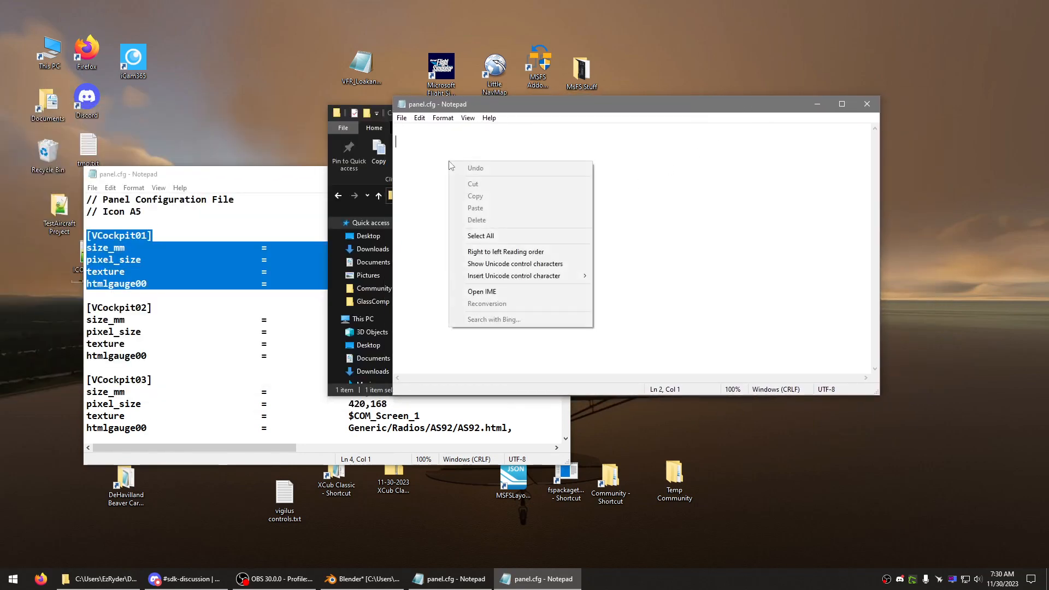
{"action": "left_click", "coordinate": [240, 176]}
{"action": "right_click", "coordinate": [108, 258]}
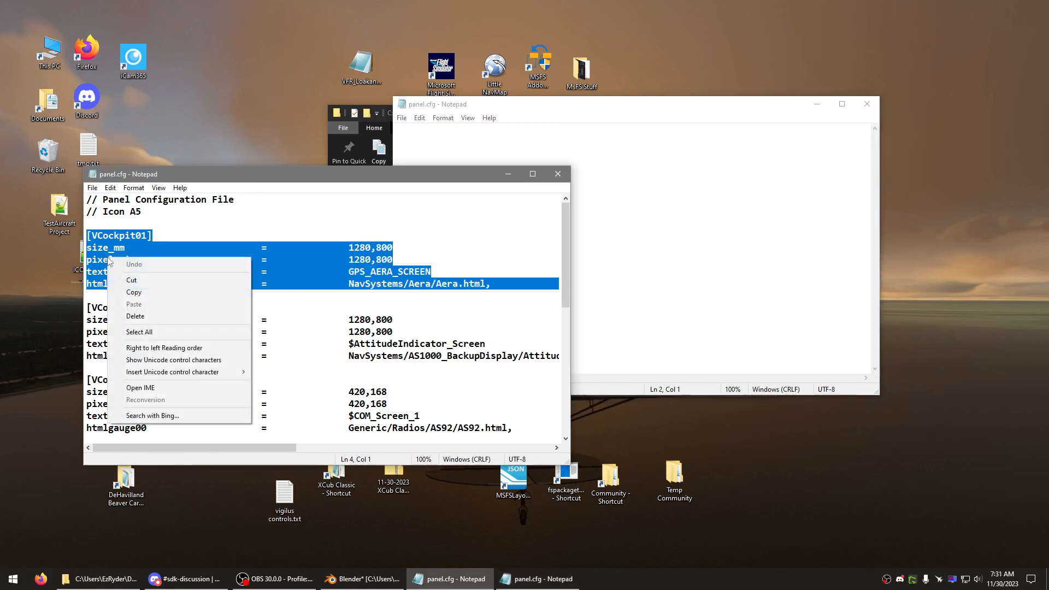
{"action": "left_click", "coordinate": [134, 292]}
{"action": "left_click", "coordinate": [578, 216]}
{"action": "right_click", "coordinate": [424, 164]}
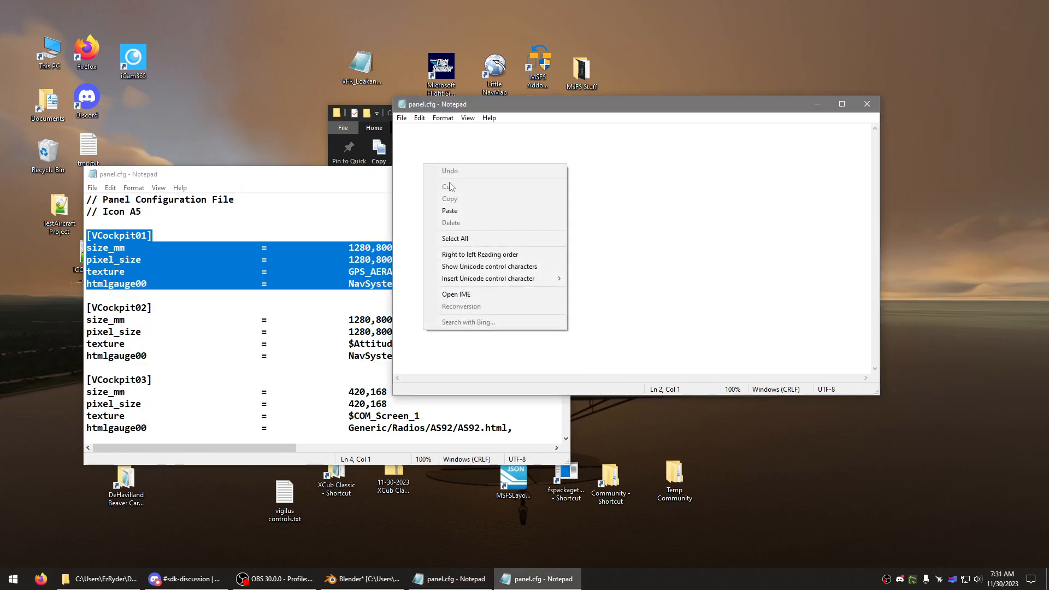
{"action": "left_click", "coordinate": [457, 213]}
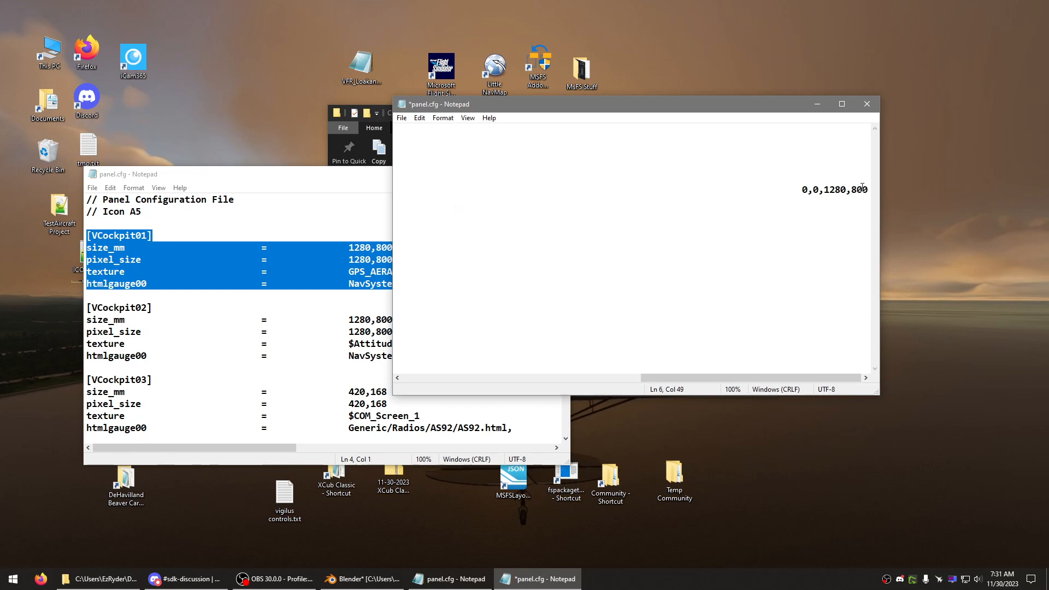
{"action": "key", "text": "Return"}
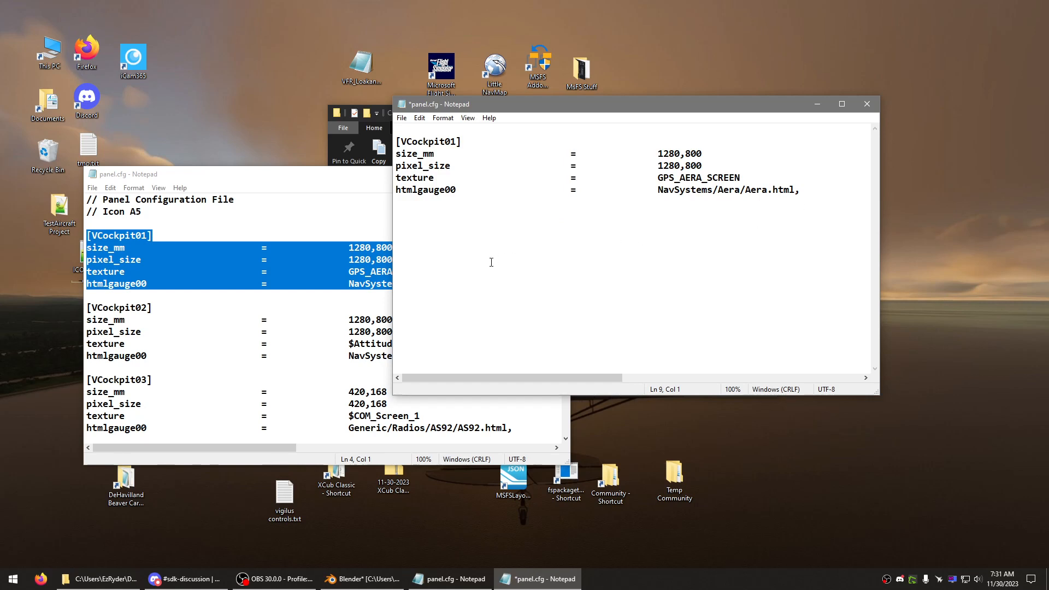
Step: Look through the remaining [VCockpit02] to [VCockpit05] sections in the Icon's panel.cfg
{"action": "left_click", "coordinate": [274, 265]}
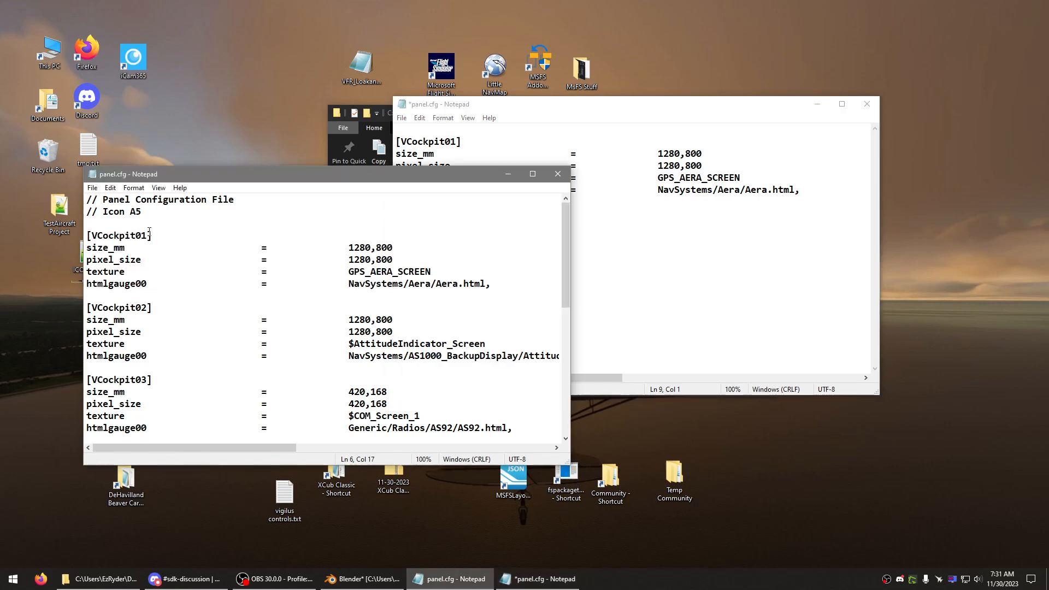
{"action": "scroll", "coordinate": [154, 306], "scroll_direction": "down", "scroll_amount": 2}
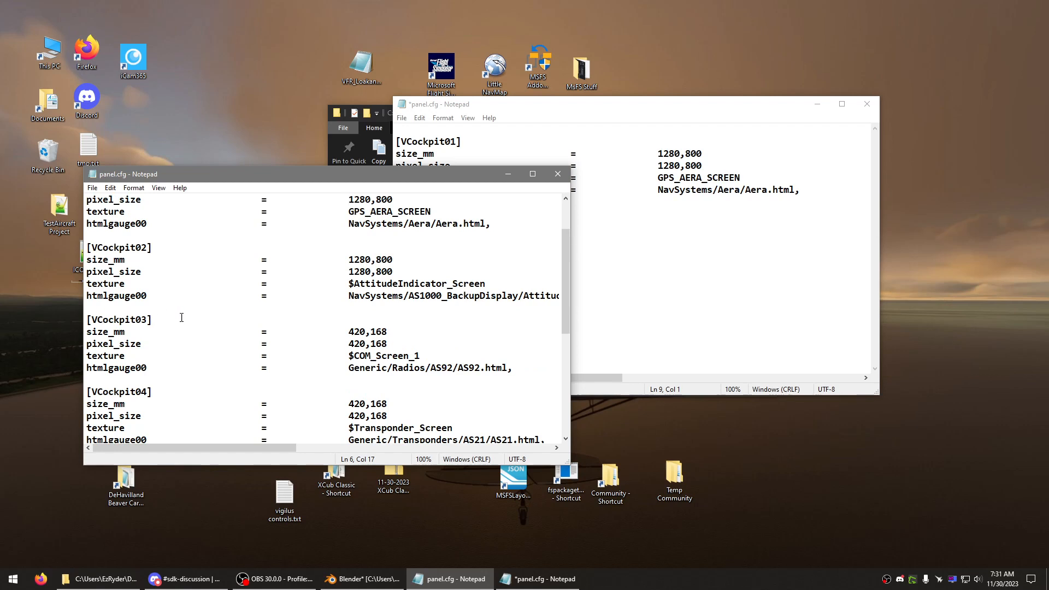
{"action": "scroll", "coordinate": [163, 334], "scroll_direction": "down", "scroll_amount": 2}
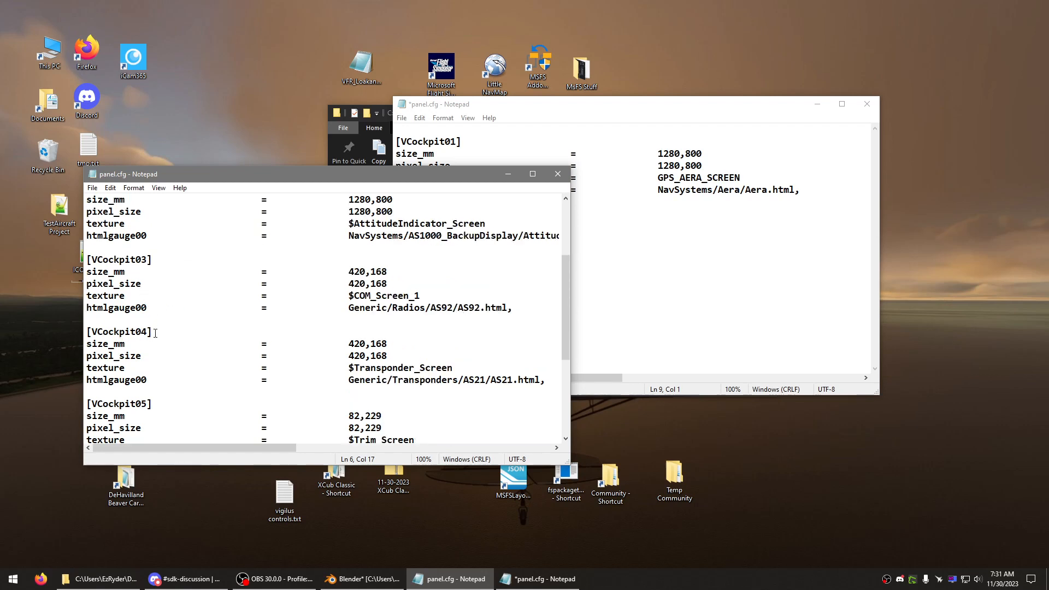
{"action": "left_click", "coordinate": [630, 248]}
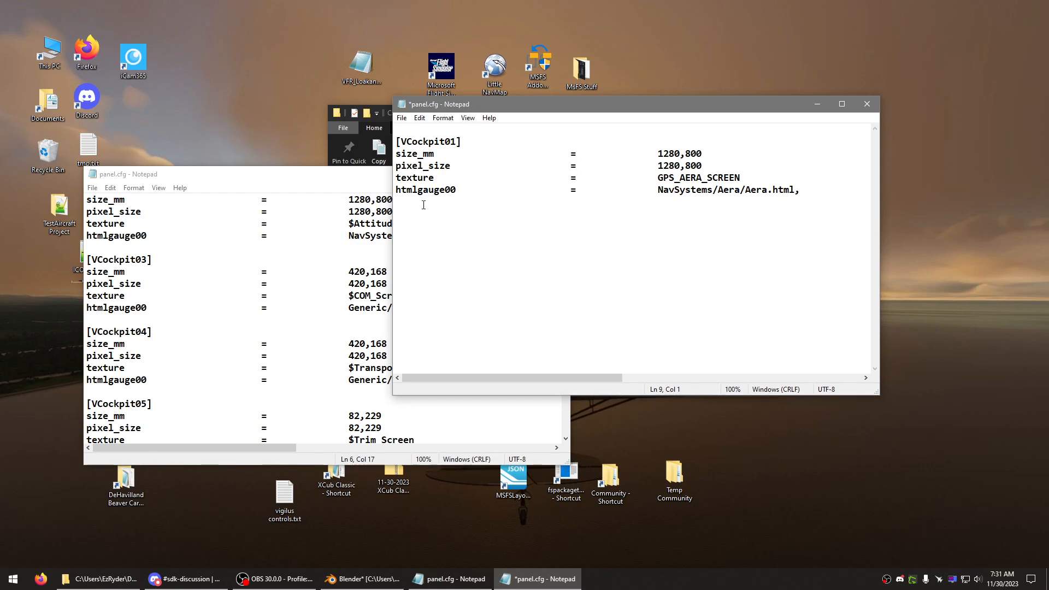
{"action": "left_click", "coordinate": [107, 314]}
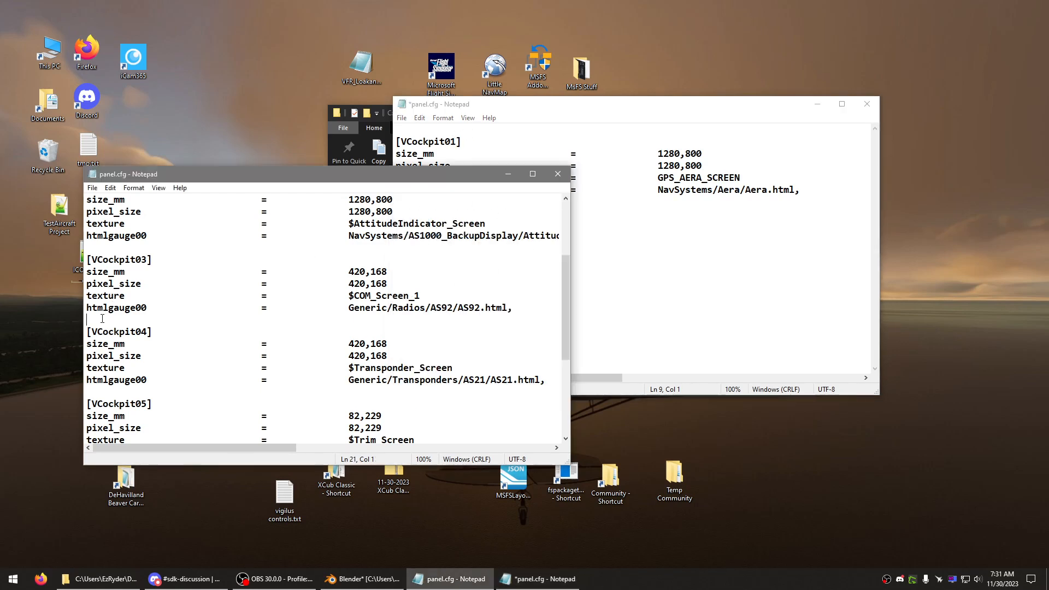
{"action": "key", "text": "Return"}
{"action": "key", "text": "Return"}
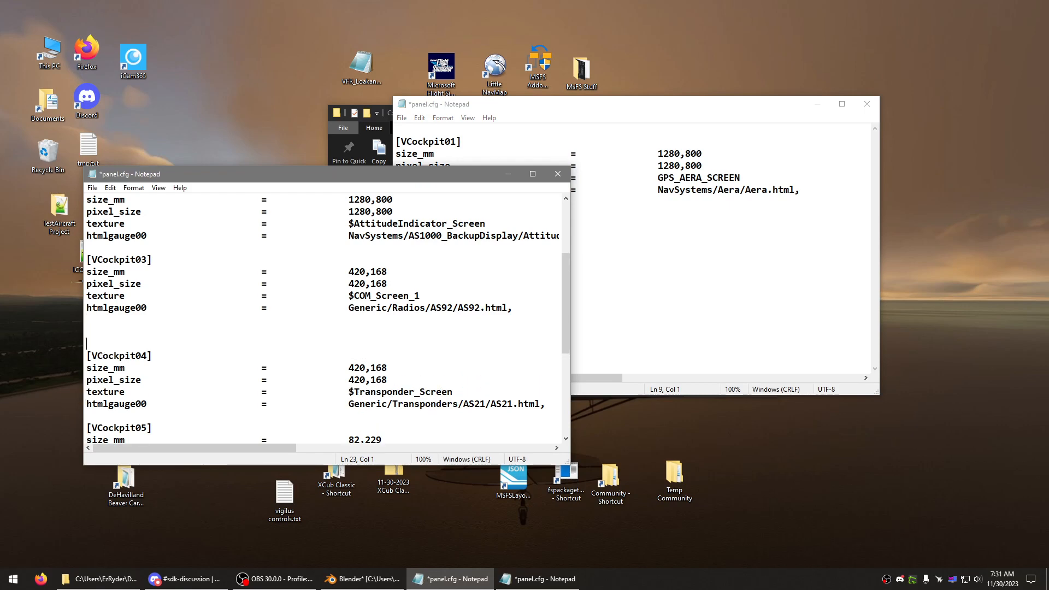
{"action": "scroll", "coordinate": [100, 317], "scroll_direction": "down", "scroll_amount": 4}
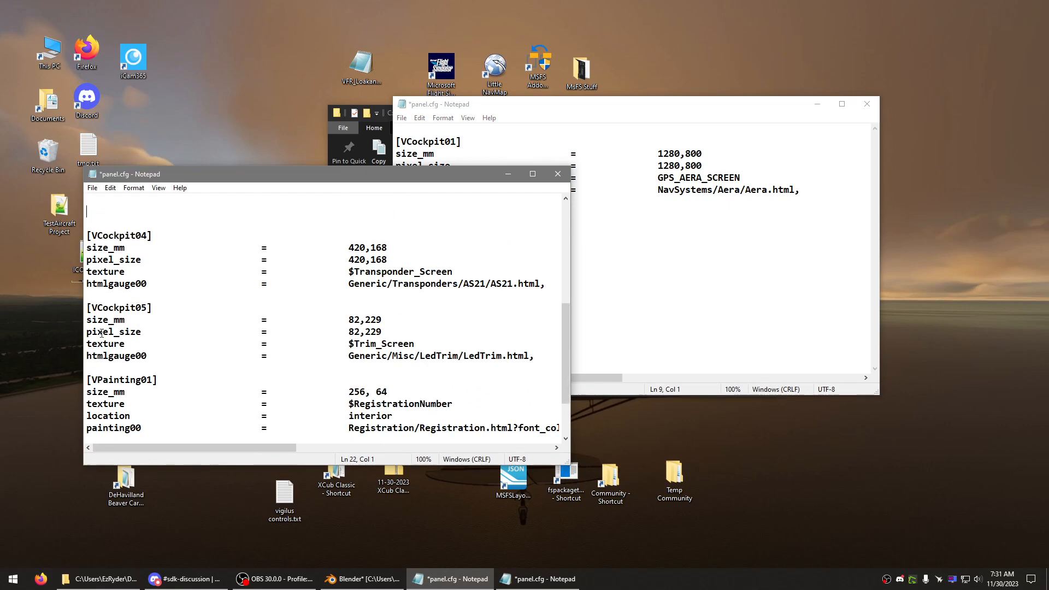
{"action": "scroll", "coordinate": [98, 313], "scroll_direction": "up", "scroll_amount": 3}
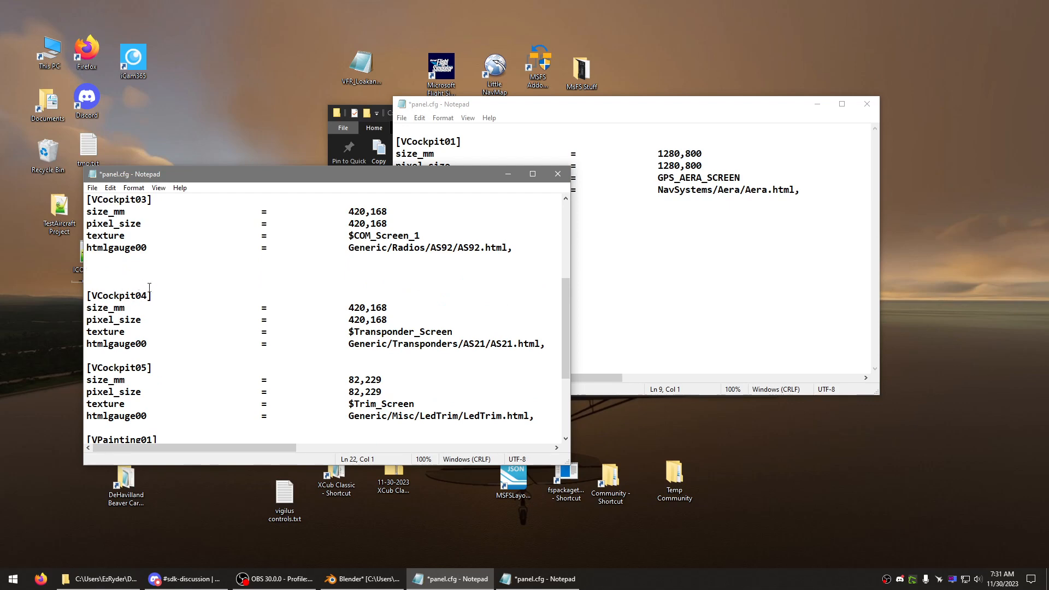
{"action": "scroll", "coordinate": [143, 340], "scroll_direction": "down", "scroll_amount": 2}
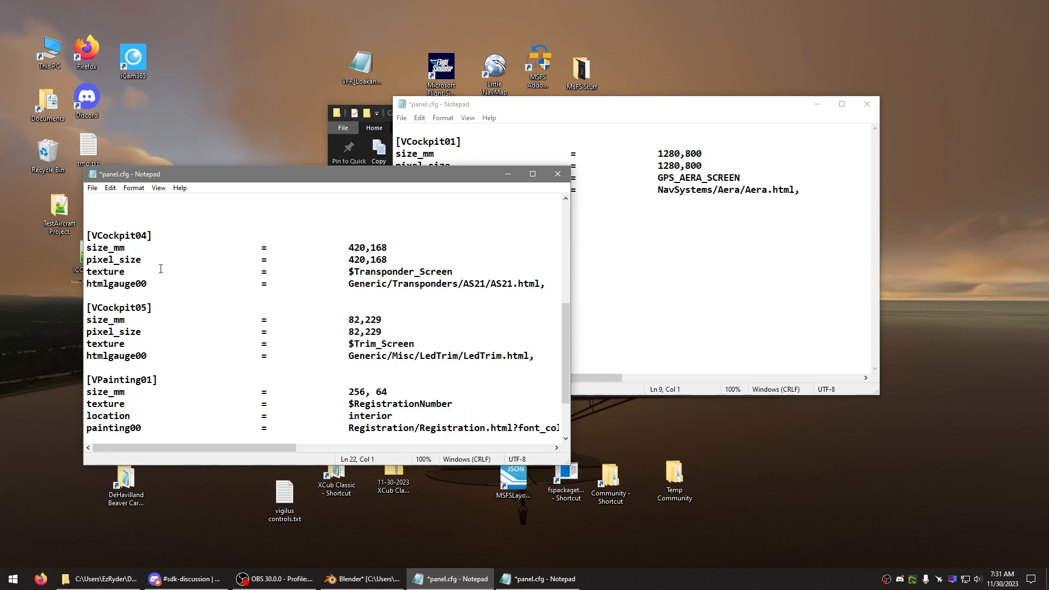
{"action": "left_click_drag", "start_coordinate": [152, 308], "coordinate": [120, 307]}
{"action": "scroll", "coordinate": [191, 288], "scroll_direction": "up", "scroll_amount": 3}
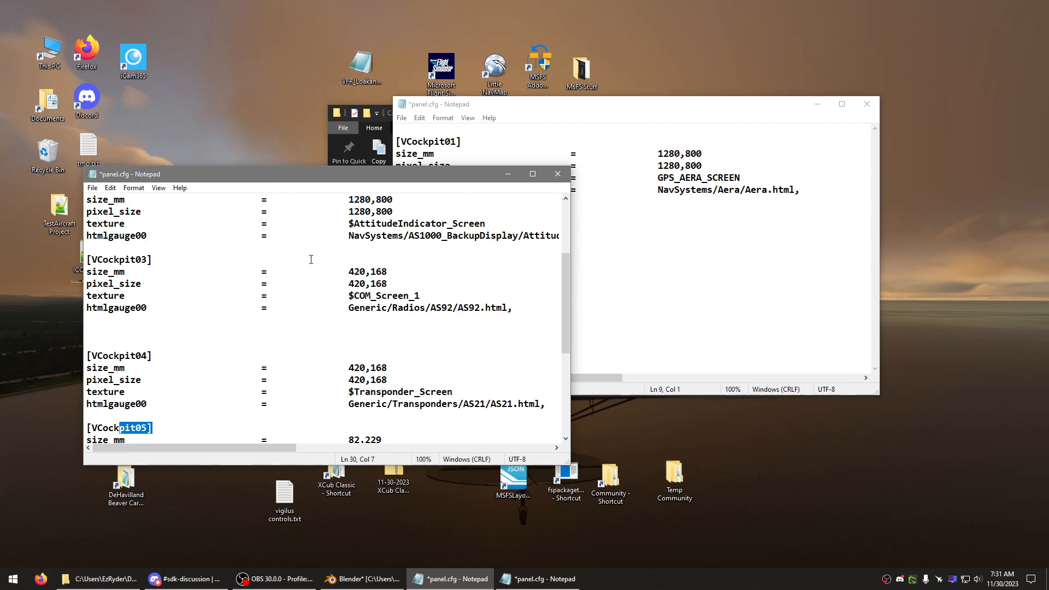
Step: Close the Icon's panel.cfg without saving and reposition the test aircraft's panel.cfg window
{"action": "left_click", "coordinate": [557, 173]}
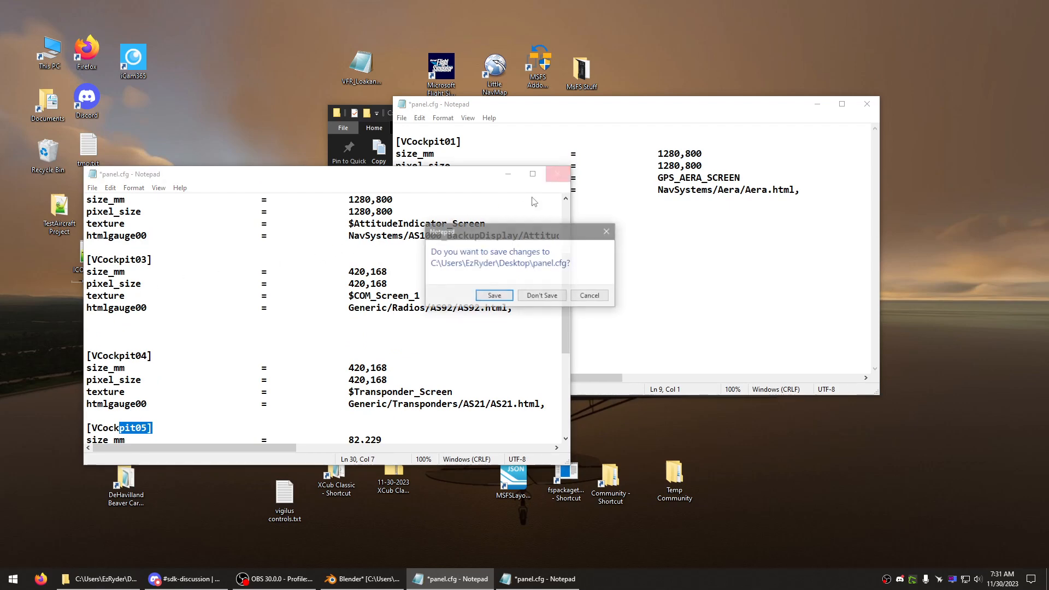
{"action": "left_click", "coordinate": [543, 295]}
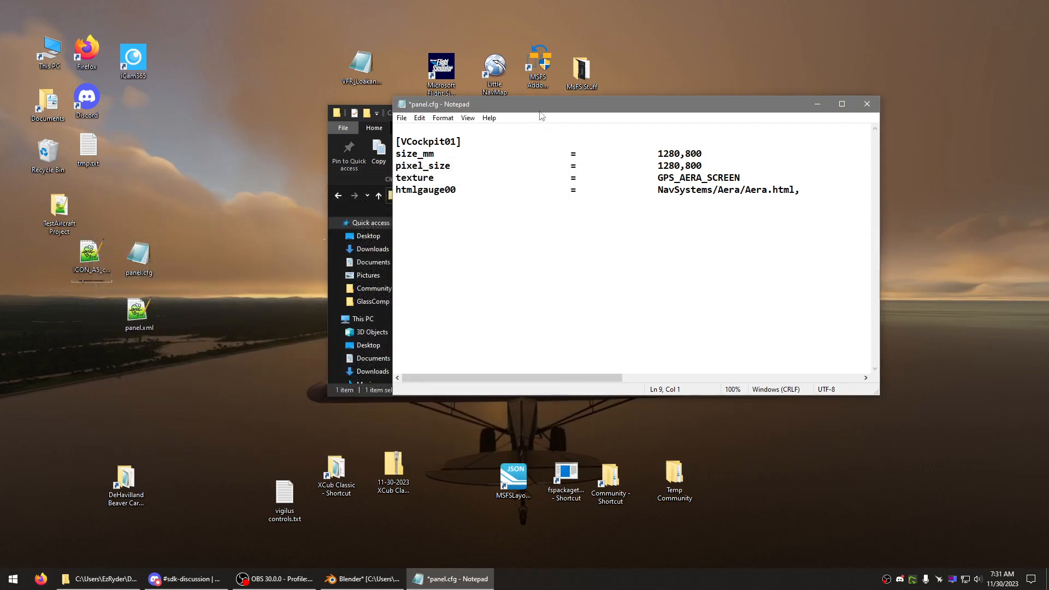
{"action": "left_click_drag", "start_coordinate": [541, 109], "coordinate": [364, 151]}
Step: Remove most of the blank space before 0,0,1280,800 on the htmlgauge00 line of the test aircraft's panel.cfg
{"action": "left_click_drag", "start_coordinate": [428, 422], "coordinate": [689, 420]}
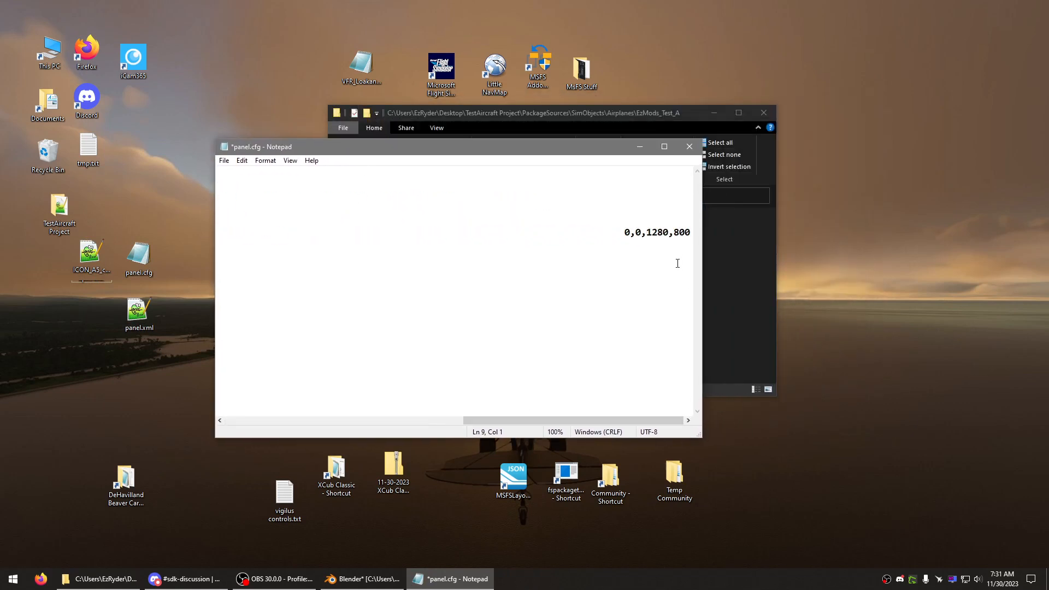
{"action": "left_click", "coordinate": [691, 232]}
{"action": "key", "text": "BackSpace"}
{"action": "key", "text": "BackSpace"}
{"action": "key", "text": "BackSpace"}
{"action": "key", "text": "BackSpace"}
{"action": "key", "text": "BackSpace"}
{"action": "key", "text": "BackSpace"}
{"action": "key", "text": "BackSpace"}
{"action": "key", "text": "BackSpace"}
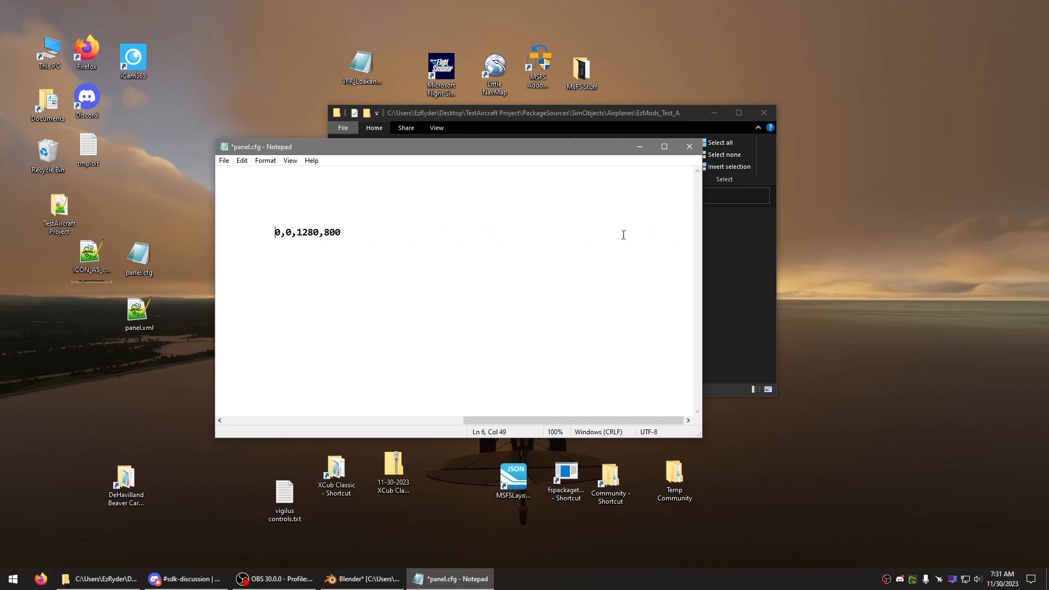
{"action": "key", "text": "BackSpace"}
Step: Remove the extra spacing before the equals signs on the size_mm, pixel_size, texture and htmlgauge00 lines so they align closer to the names
{"action": "left_click", "coordinate": [430, 292]}
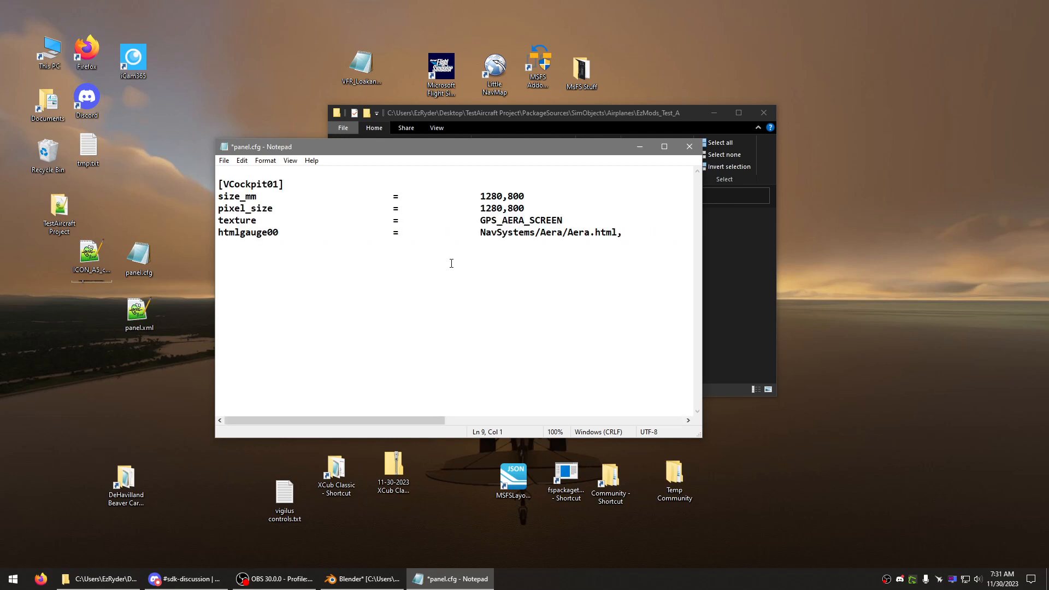
{"action": "key", "text": "BackSpace"}
{"action": "key", "text": "BackSpace"}
{"action": "left_click", "coordinate": [393, 208]}
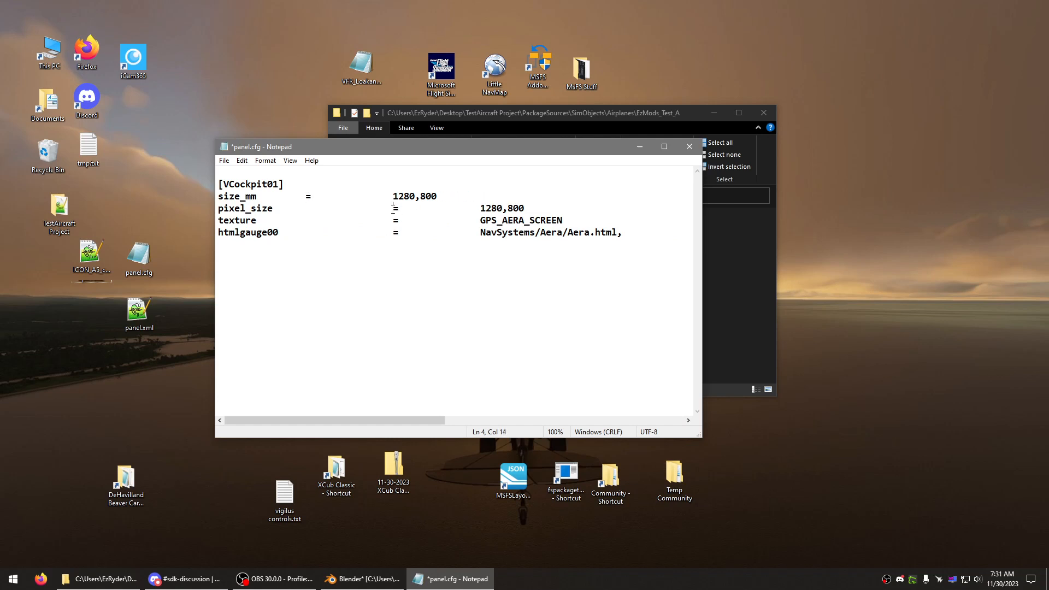
{"action": "key", "text": "BackSpace"}
{"action": "key", "text": "BackSpace"}
{"action": "left_click", "coordinate": [394, 221]}
{"action": "key", "text": "BackSpace"}
{"action": "key", "text": "BackSpace"}
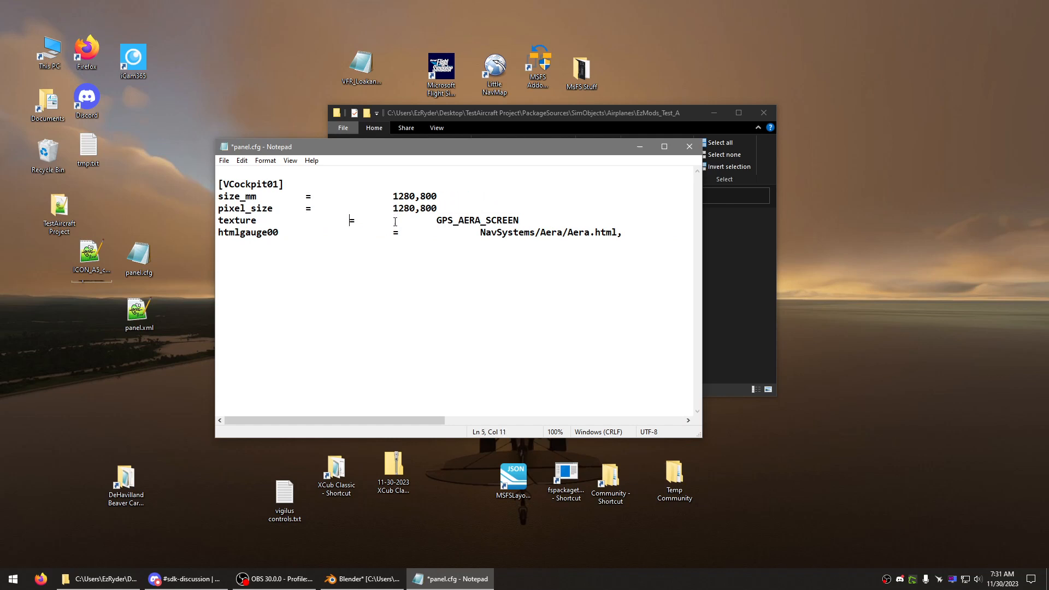
{"action": "left_click", "coordinate": [393, 233]}
{"action": "key", "text": "BackSpace"}
{"action": "key", "text": "BackSpace"}
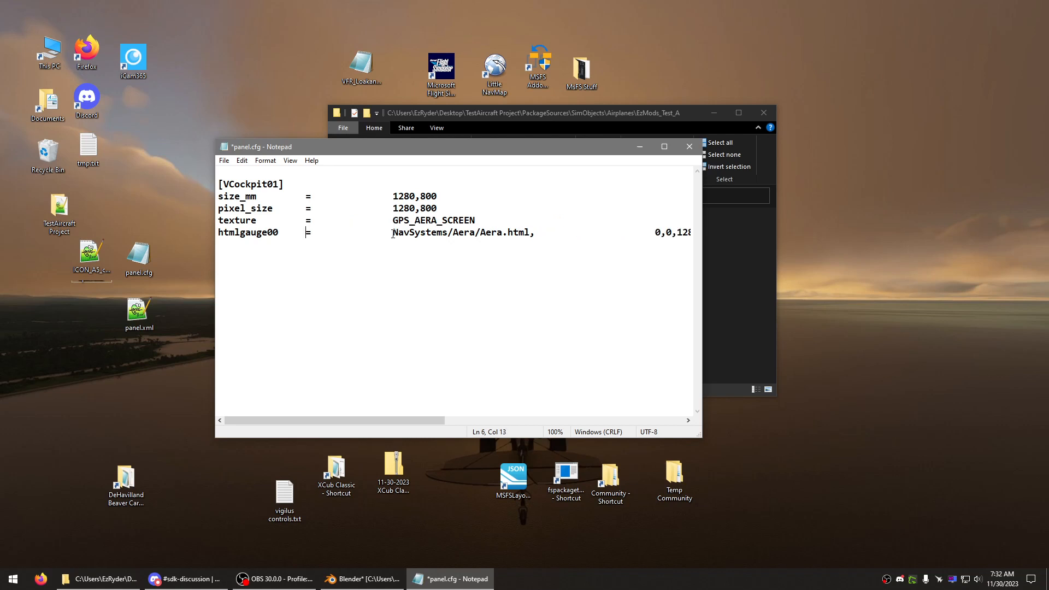
Step: Reduce the gap after the equals sign to a single space on all four [VCockpit01] lines
{"action": "left_click", "coordinate": [393, 232]}
{"action": "key", "text": "BackSpace"}
{"action": "key", "text": "BackSpace"}
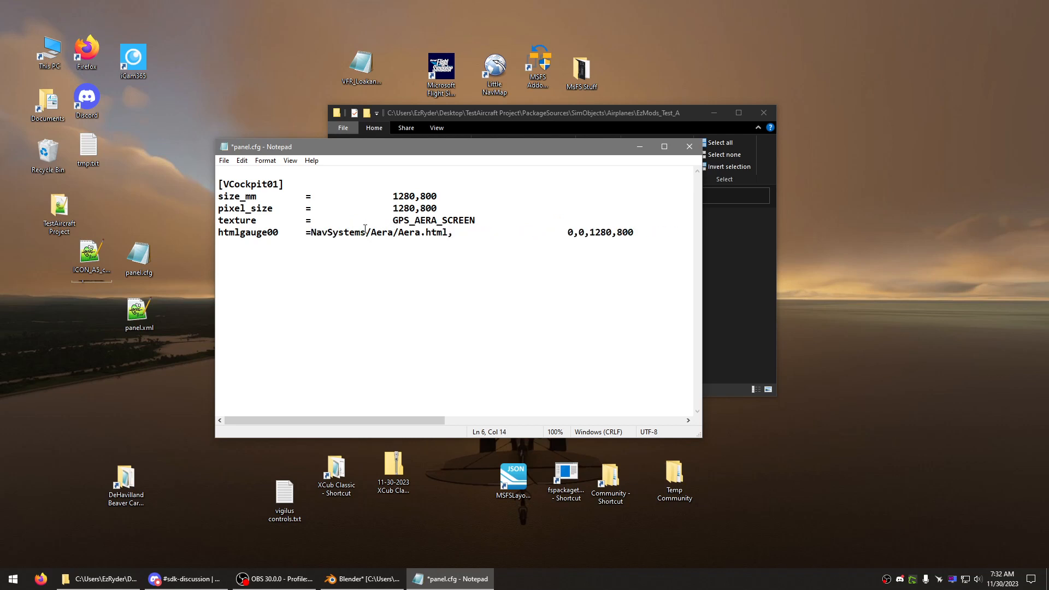
{"action": "left_click", "coordinate": [388, 222]}
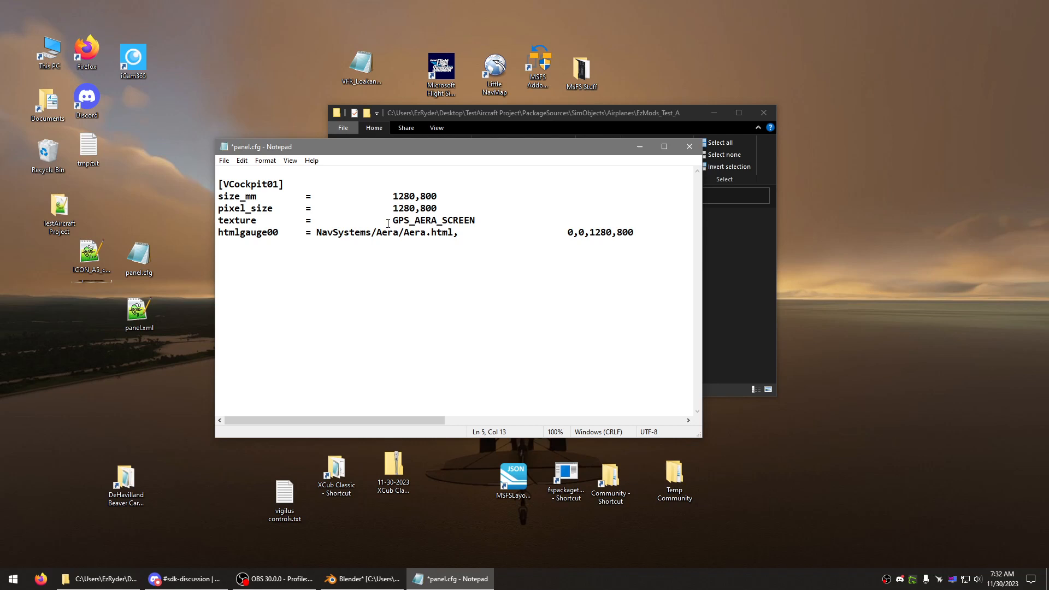
{"action": "key", "text": "BackSpace"}
{"action": "key", "text": "BackSpace"}
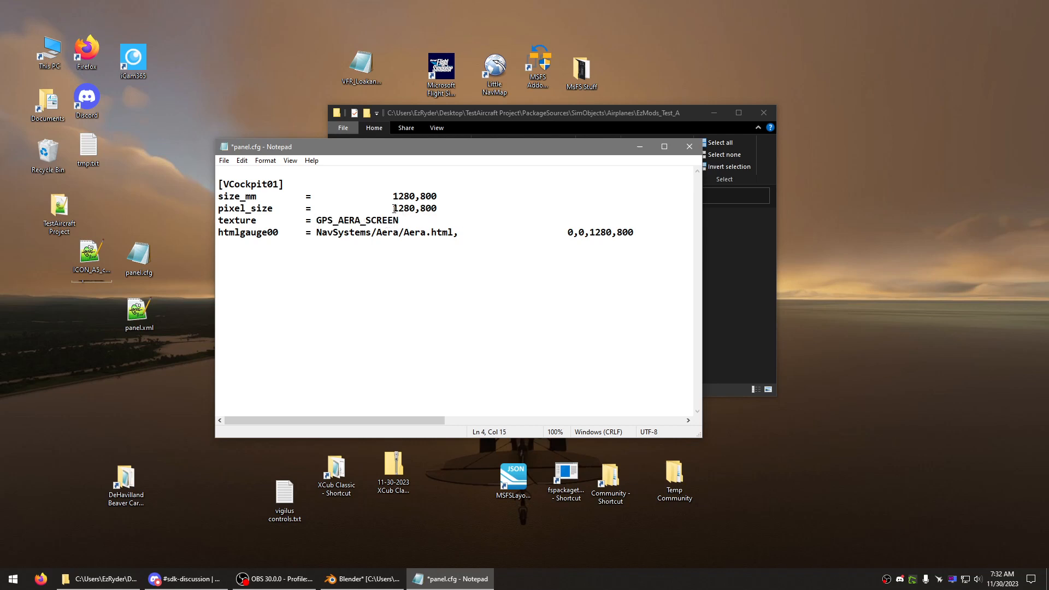
{"action": "key", "text": "BackSpace"}
{"action": "key", "text": "BackSpace"}
{"action": "left_click", "coordinate": [393, 196]}
{"action": "key", "text": "BackSpace"}
{"action": "key", "text": "BackSpace"}
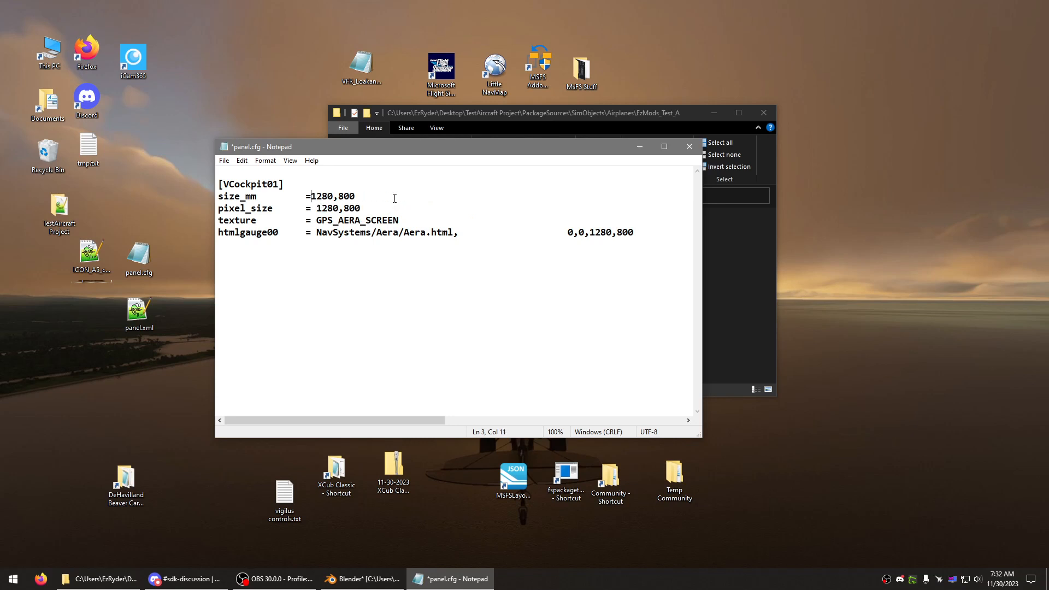
Step: Reduce the gap before 0,0,1280,800 on the htmlgauge00 line to a single space and save panel.cfg
{"action": "left_click_drag", "start_coordinate": [568, 233], "coordinate": [453, 234]}
{"action": "left_click", "coordinate": [555, 234]}
{"action": "left_click_drag", "start_coordinate": [568, 233], "coordinate": [460, 234]}
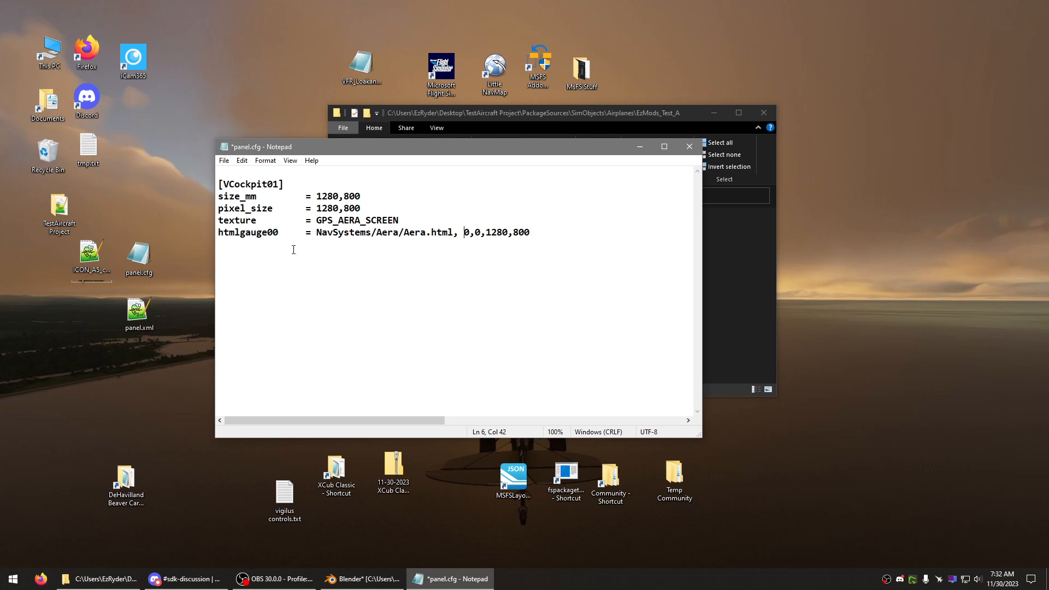
{"action": "left_click", "coordinate": [224, 162]}
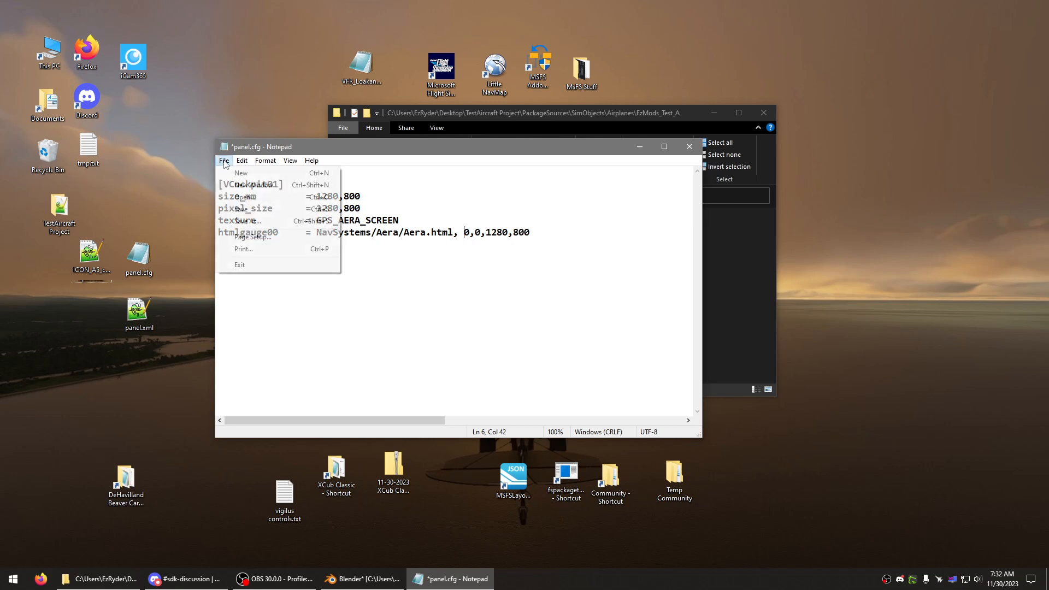
{"action": "left_click", "coordinate": [235, 208]}
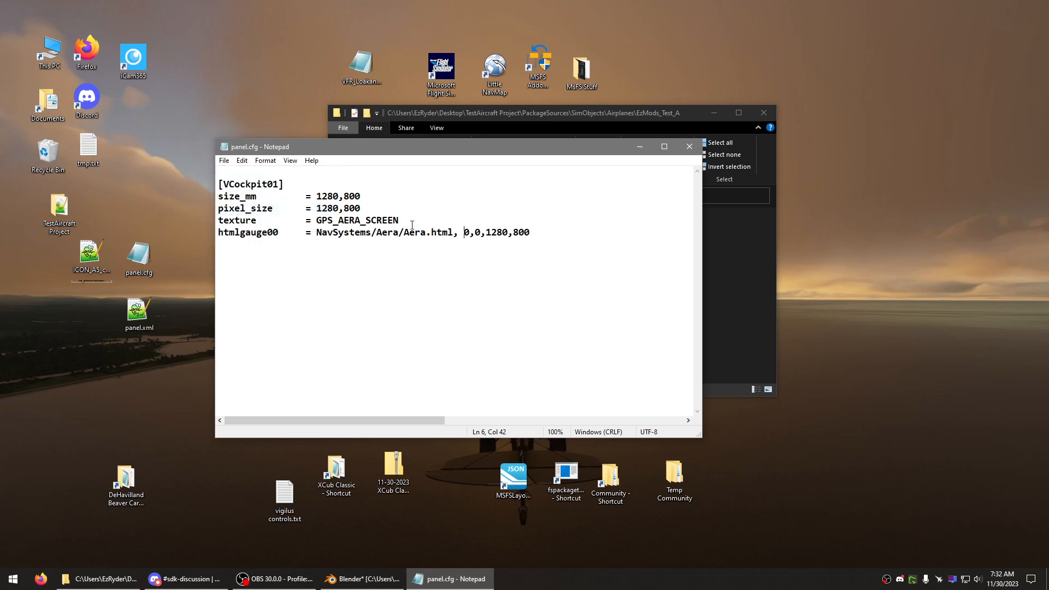
Step: Examine the texture name and the size_mm value in the [VCockpit01] section, moving the file window aside
{"action": "left_click_drag", "start_coordinate": [412, 224], "coordinate": [316, 221]}
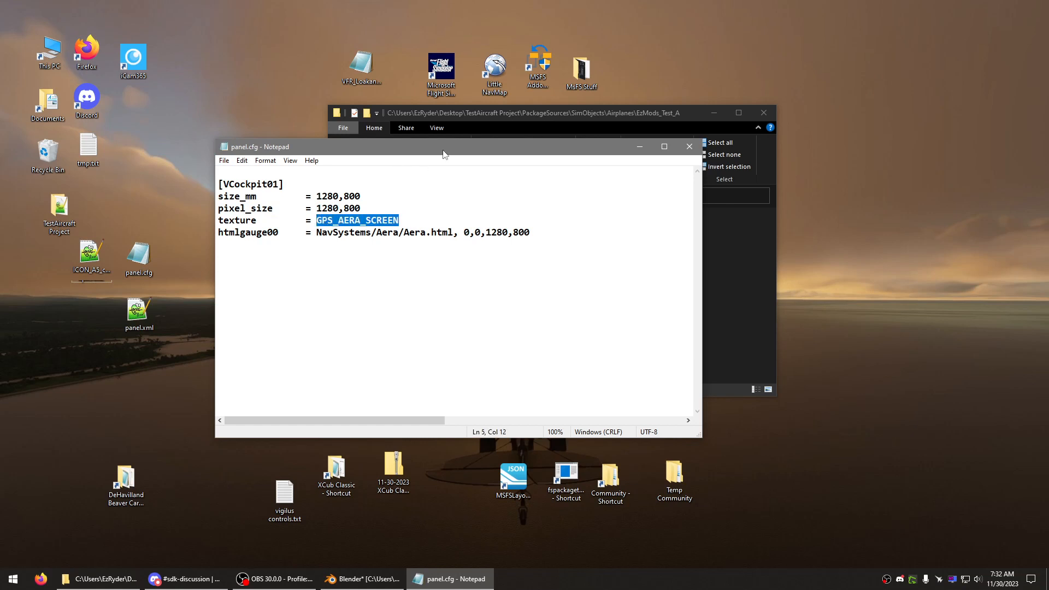
{"action": "left_click_drag", "start_coordinate": [442, 150], "coordinate": [326, 220]}
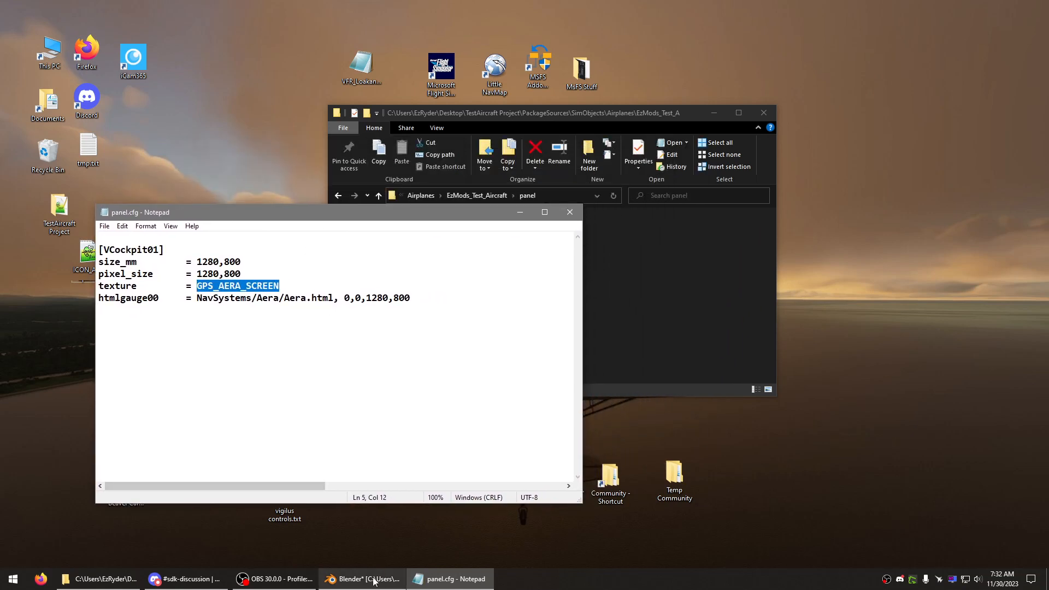
{"action": "left_click_drag", "start_coordinate": [241, 263], "coordinate": [196, 256]}
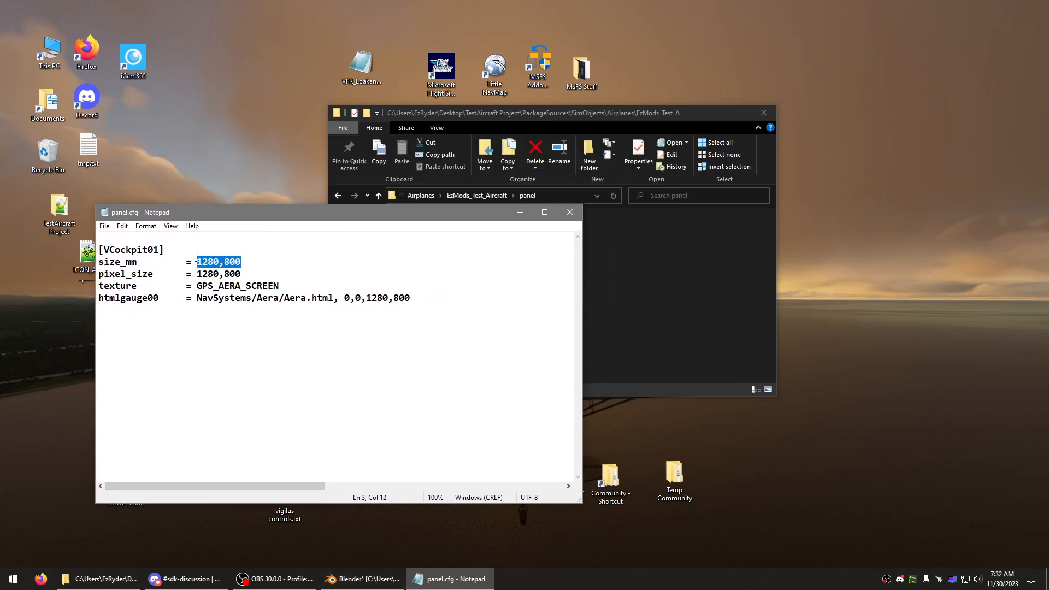
{"action": "left_click", "coordinate": [257, 257]}
Step: Switch to Blender and scale the upright plane along global Z to about 0.677, making it about 1.35' high
{"action": "left_click", "coordinate": [362, 581]}
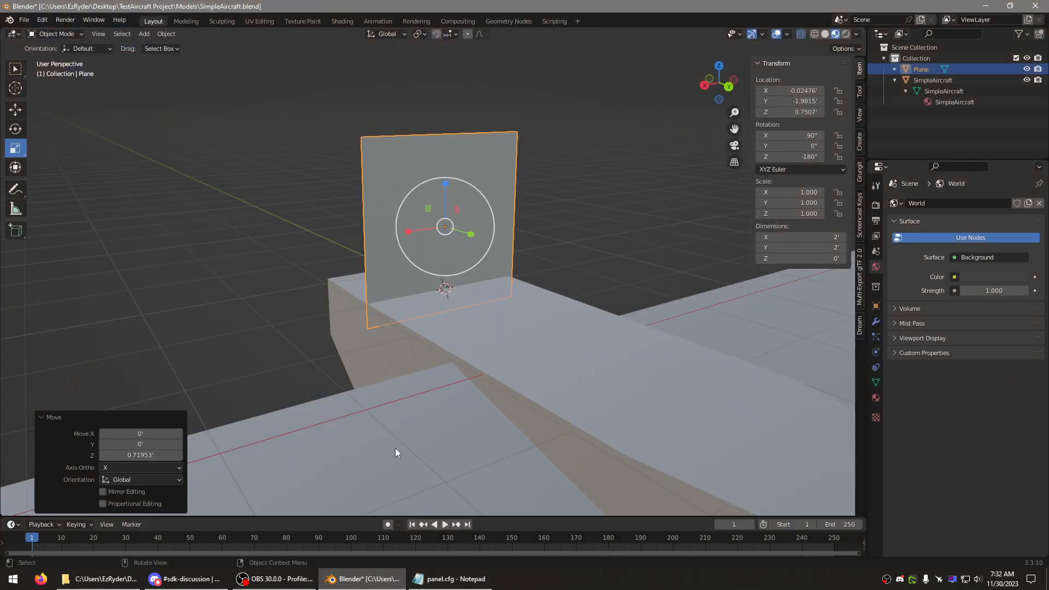
{"action": "left_click", "coordinate": [361, 581]}
{"action": "left_click", "coordinate": [362, 580]}
{"action": "middle_click_drag", "start_coordinate": [536, 217], "coordinate": [480, 188]}
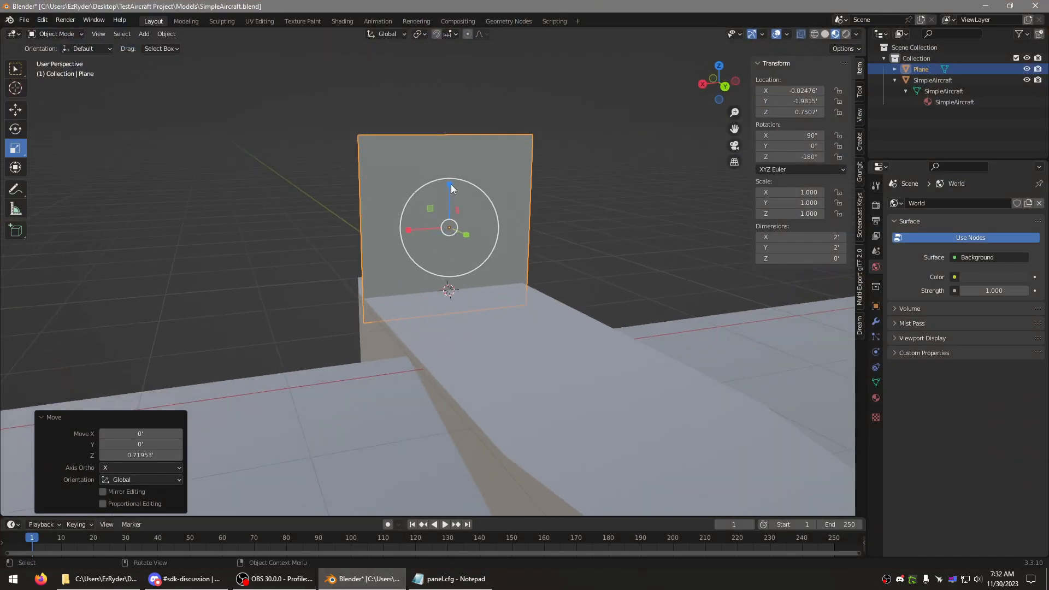
{"action": "left_click_drag", "start_coordinate": [449, 186], "coordinate": [450, 200]}
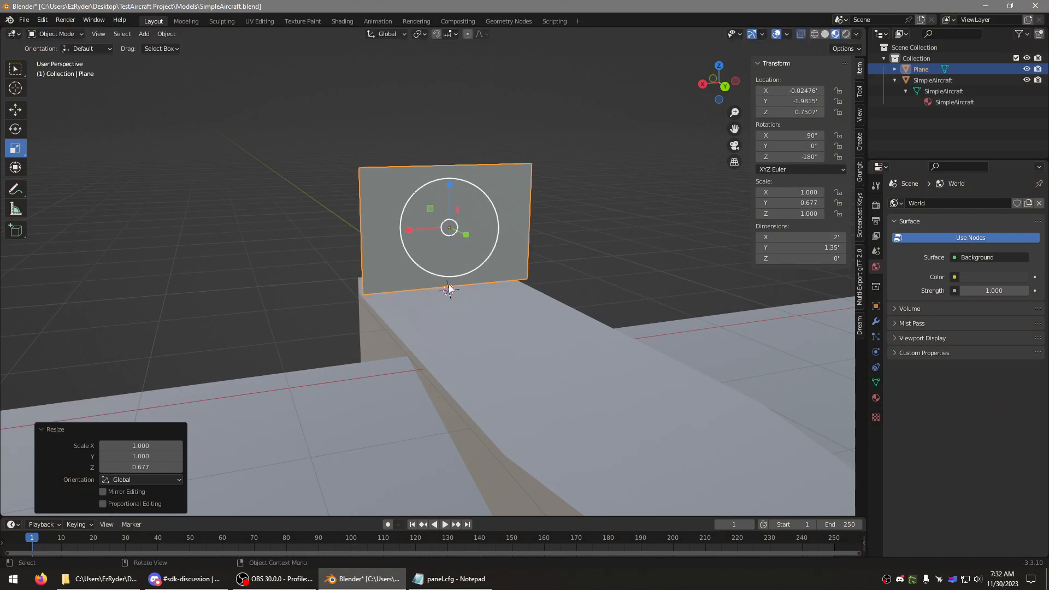
{"action": "scroll", "coordinate": [448, 285], "scroll_direction": "up", "scroll_amount": 3}
{"action": "middle_click_drag", "start_coordinate": [447, 284], "coordinate": [556, 274]}
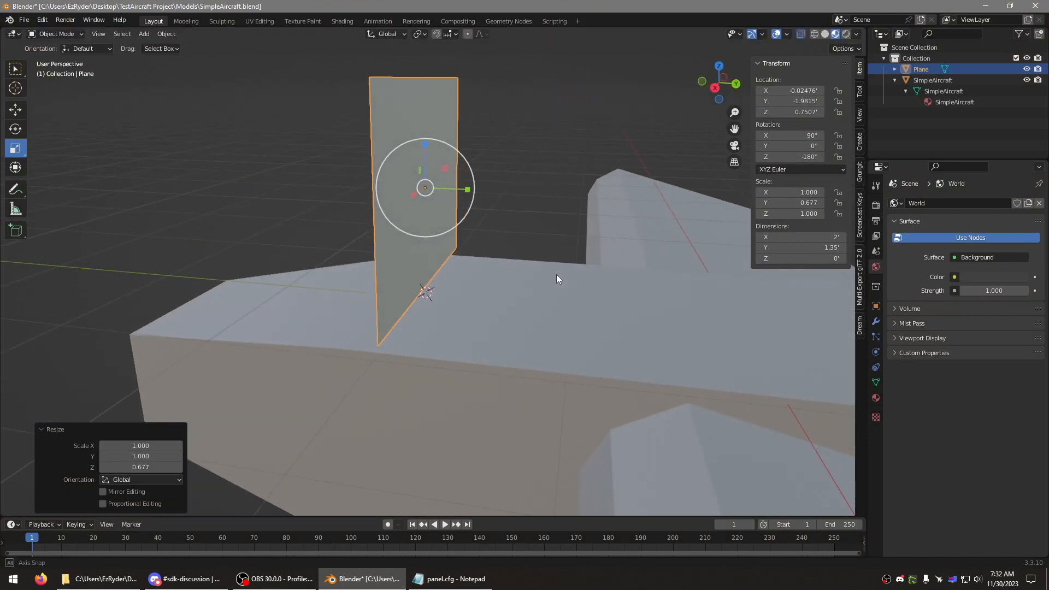
{"action": "middle_click_drag", "start_coordinate": [454, 323], "coordinate": [467, 273]}
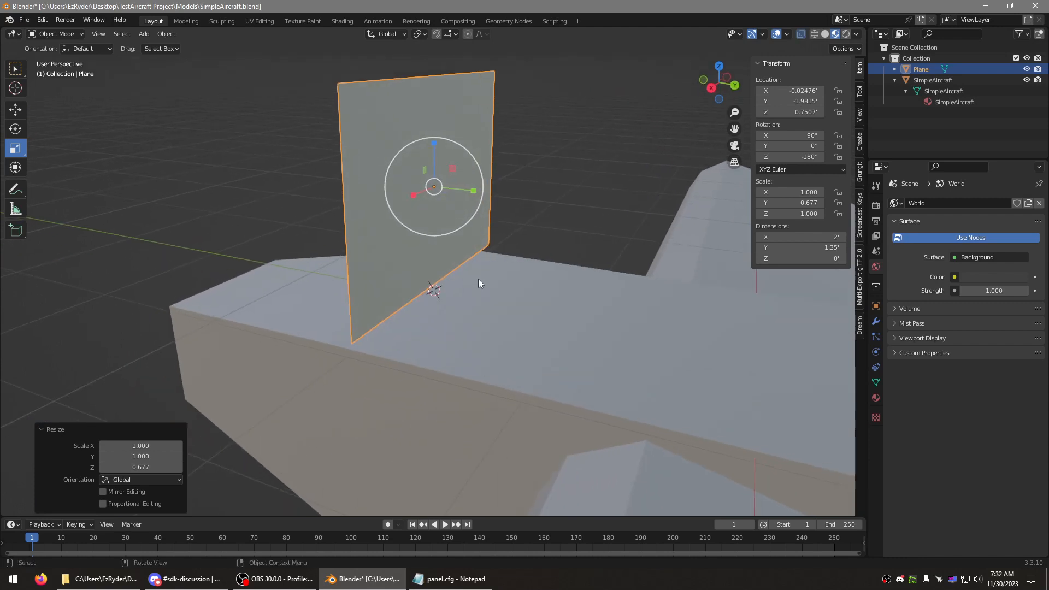
{"action": "scroll", "coordinate": [479, 281], "scroll_direction": "down", "scroll_amount": 2}
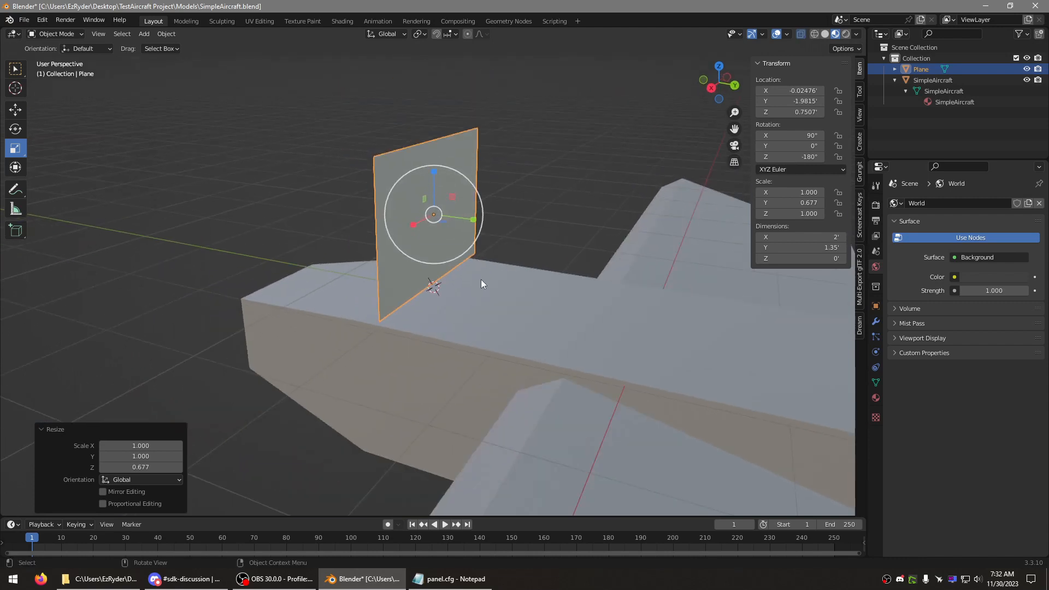
{"action": "left_click", "coordinate": [19, 124]}
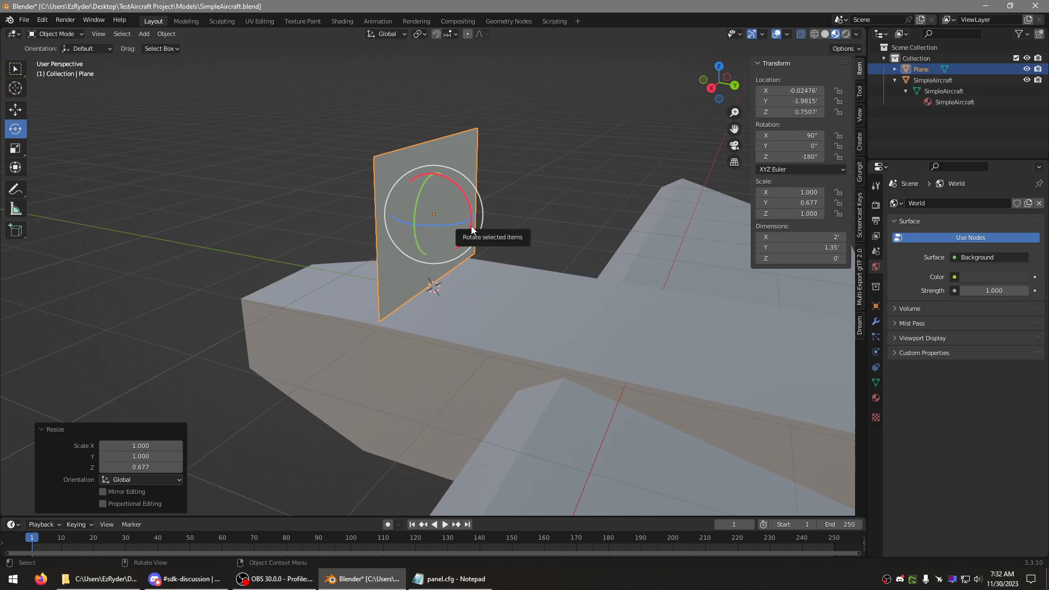
{"action": "left_click_drag", "start_coordinate": [471, 228], "coordinate": [471, 222]}
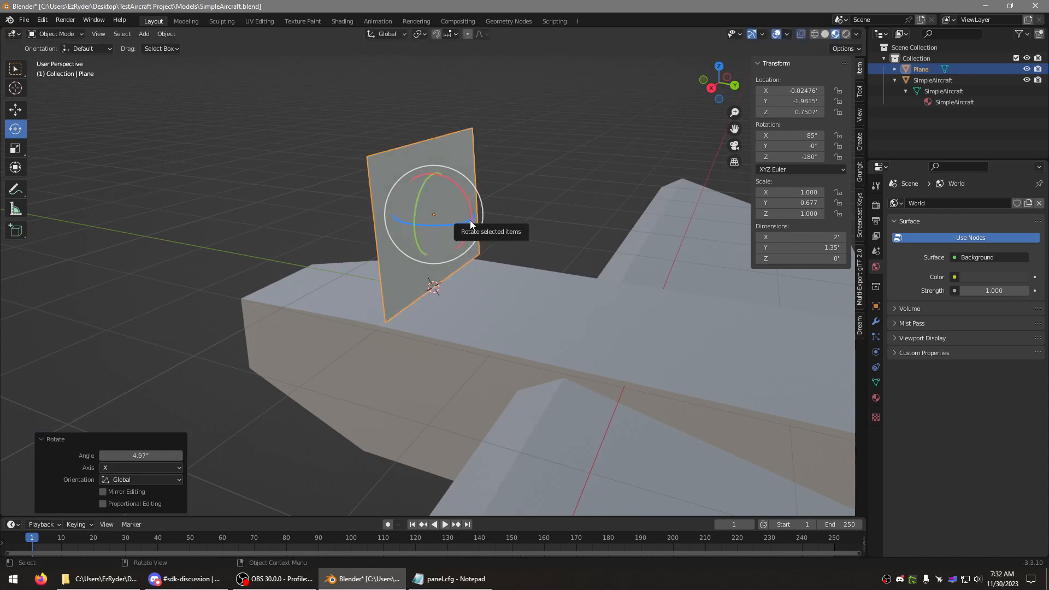
{"action": "key", "text": "ctrl+z"}
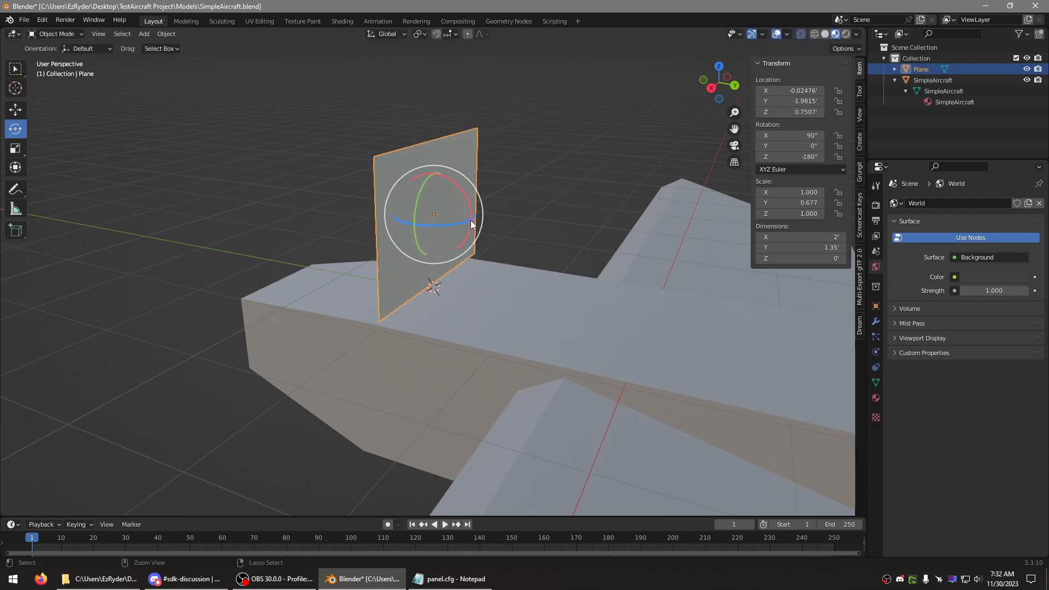
Step: Scale the screen plane uniformly to about 0.535 and lower it about 0.372' along global Z onto the fuselage
{"action": "left_click", "coordinate": [17, 149]}
{"action": "left_click_drag", "start_coordinate": [443, 246], "coordinate": [439, 232]}
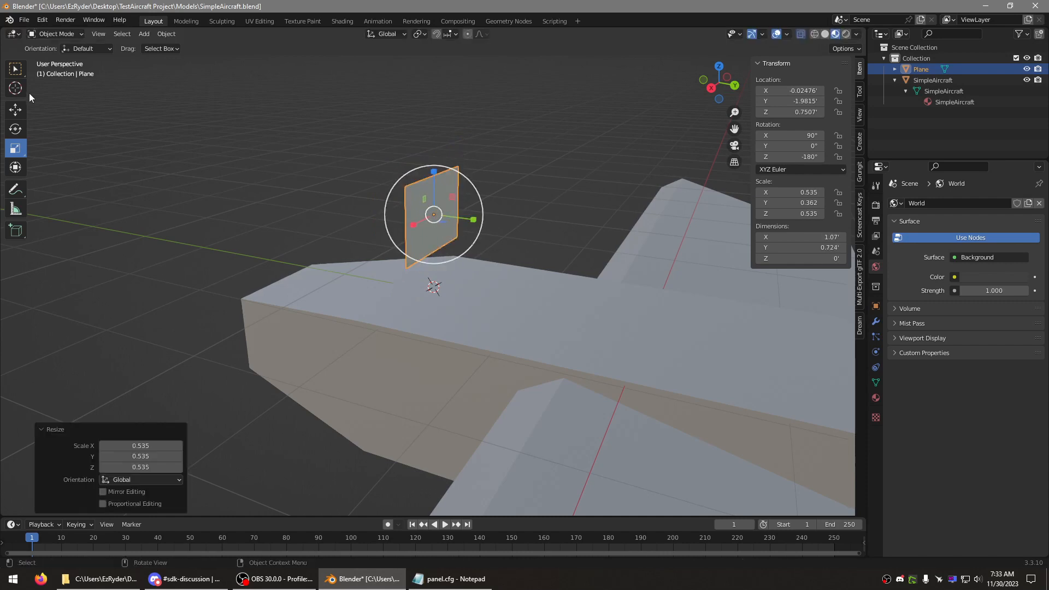
{"action": "left_click", "coordinate": [17, 109]}
{"action": "left_click_drag", "start_coordinate": [435, 176], "coordinate": [436, 214]}
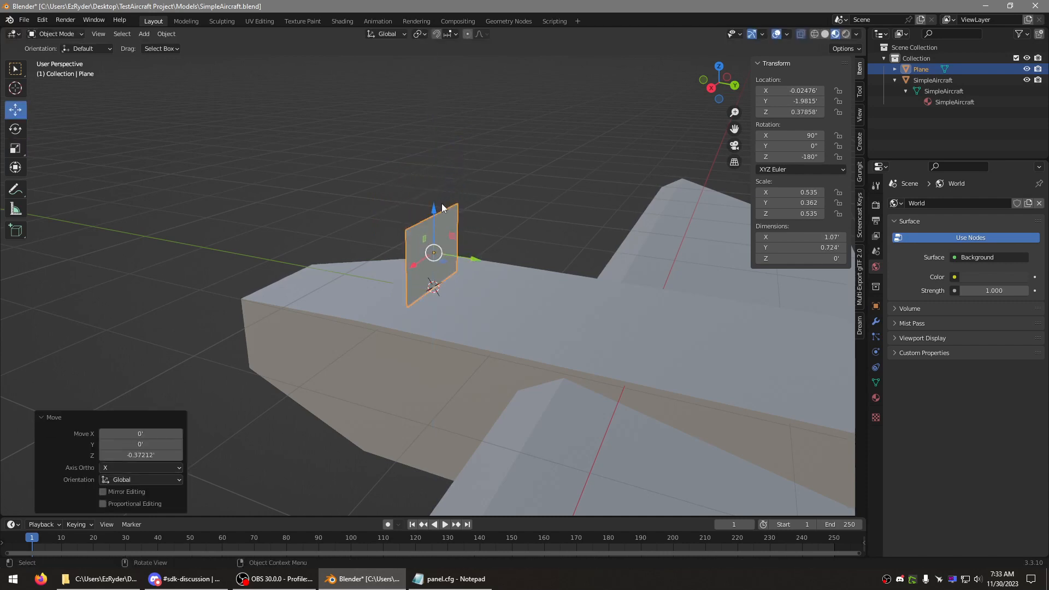
Step: Tilt the screen plane about 10.1° around global X, apply its scale, and deselect it
{"action": "left_click", "coordinate": [16, 129]}
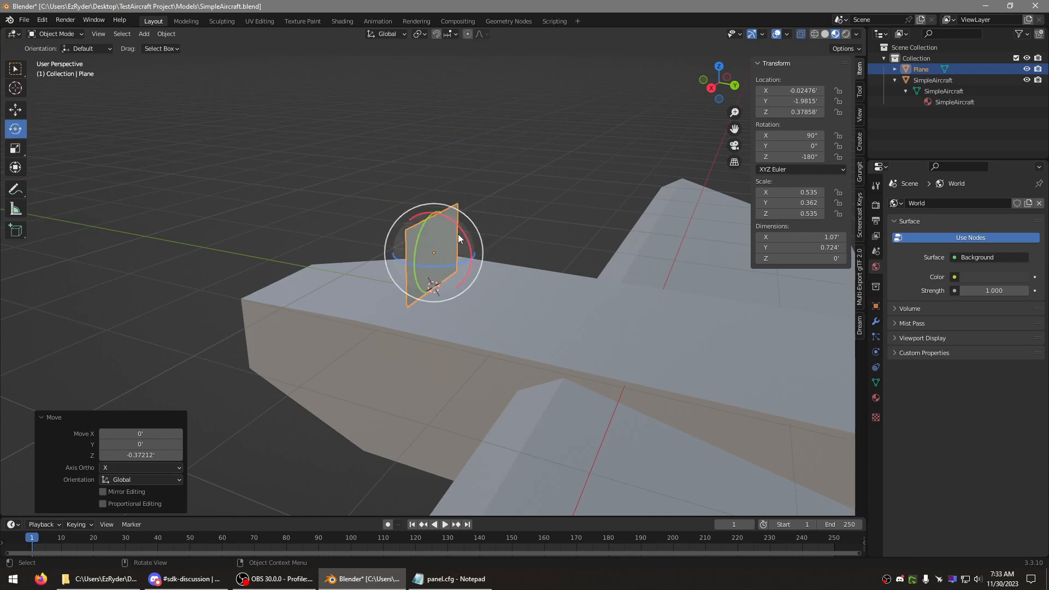
{"action": "left_click_drag", "start_coordinate": [467, 240], "coordinate": [465, 232]}
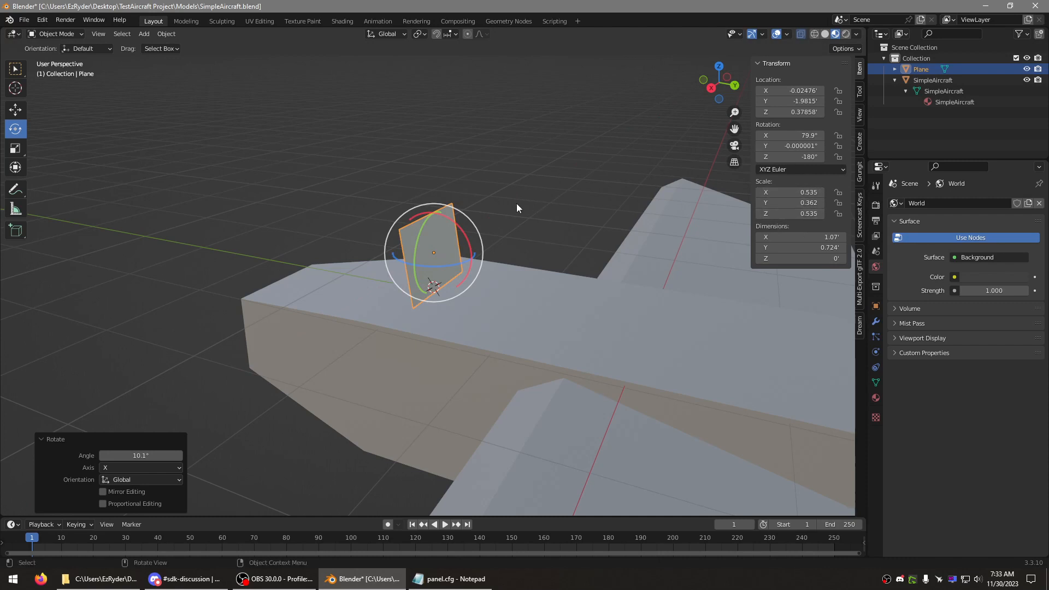
{"action": "key", "text": "ctrl+a"}
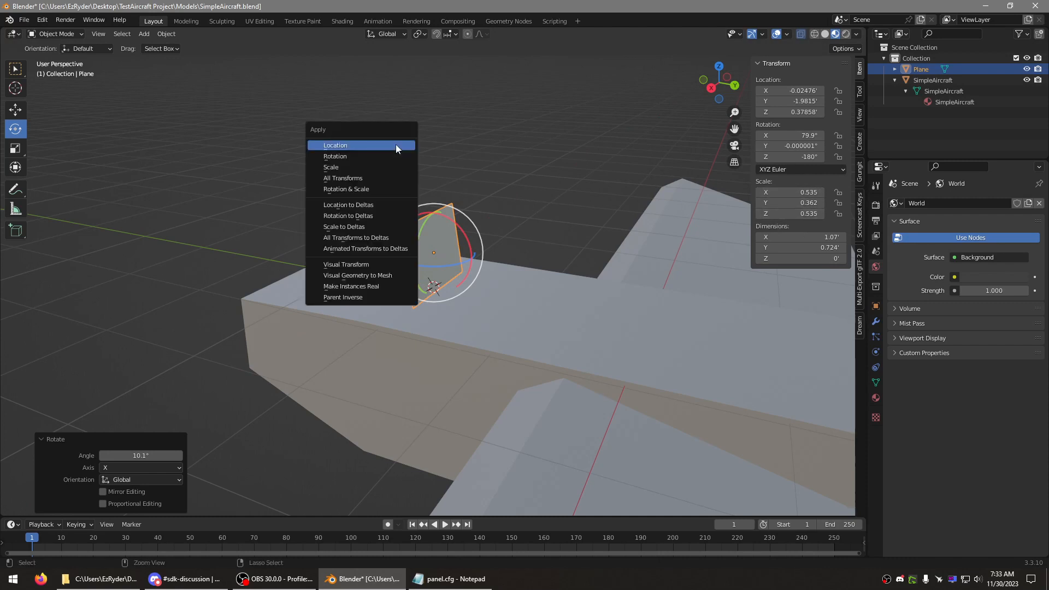
{"action": "left_click", "coordinate": [341, 168]}
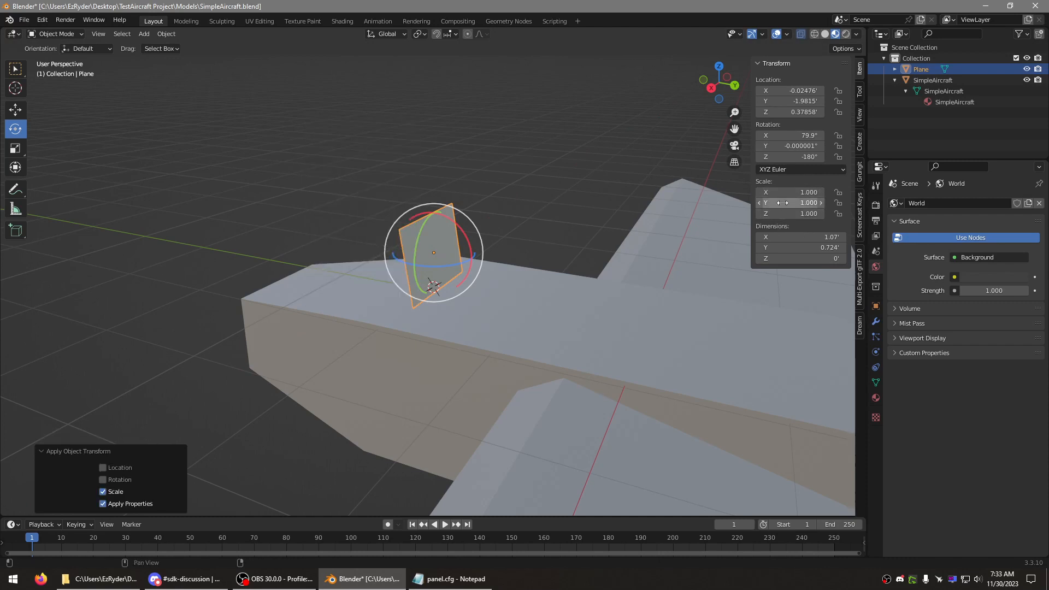
{"action": "left_click", "coordinate": [593, 164]}
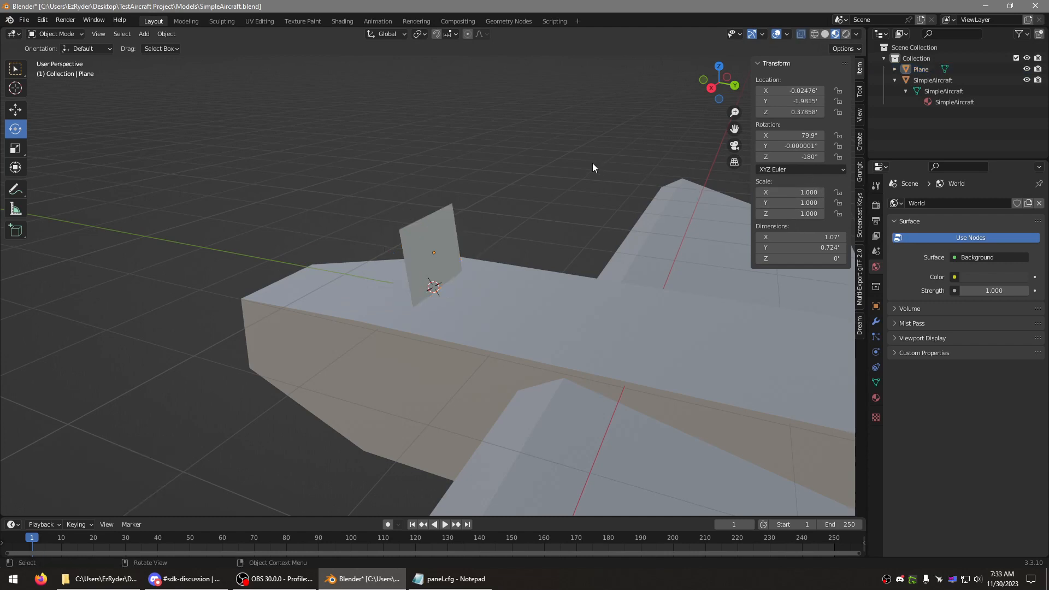
Step: Set the plane's Y rotation to 0° and reselect the plane with the Select Box tool active
{"action": "double_click", "coordinate": [802, 146]}
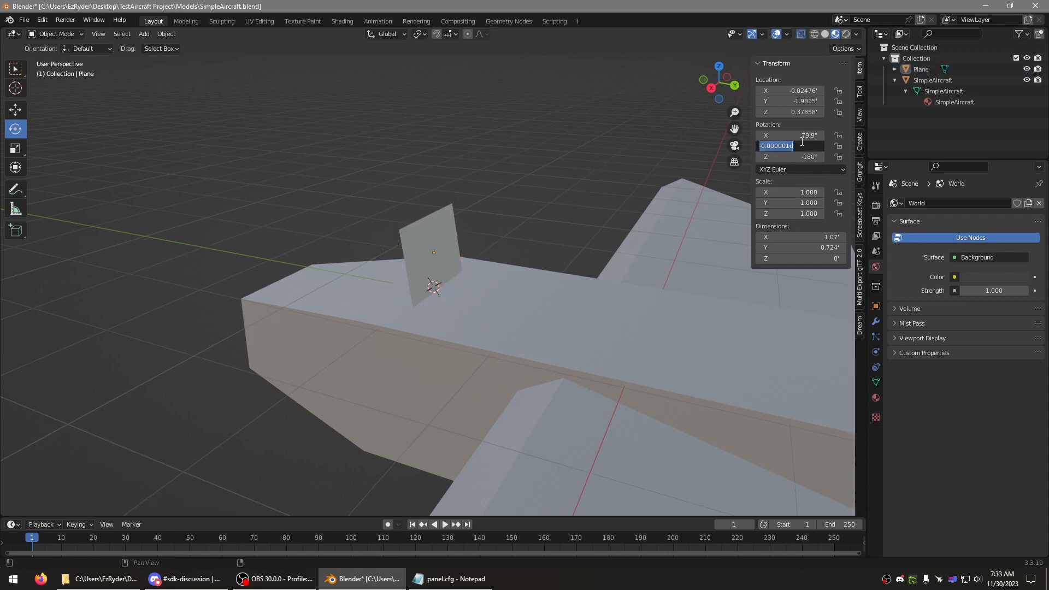
{"action": "type", "text": "0"}
{"action": "key", "text": "Return"}
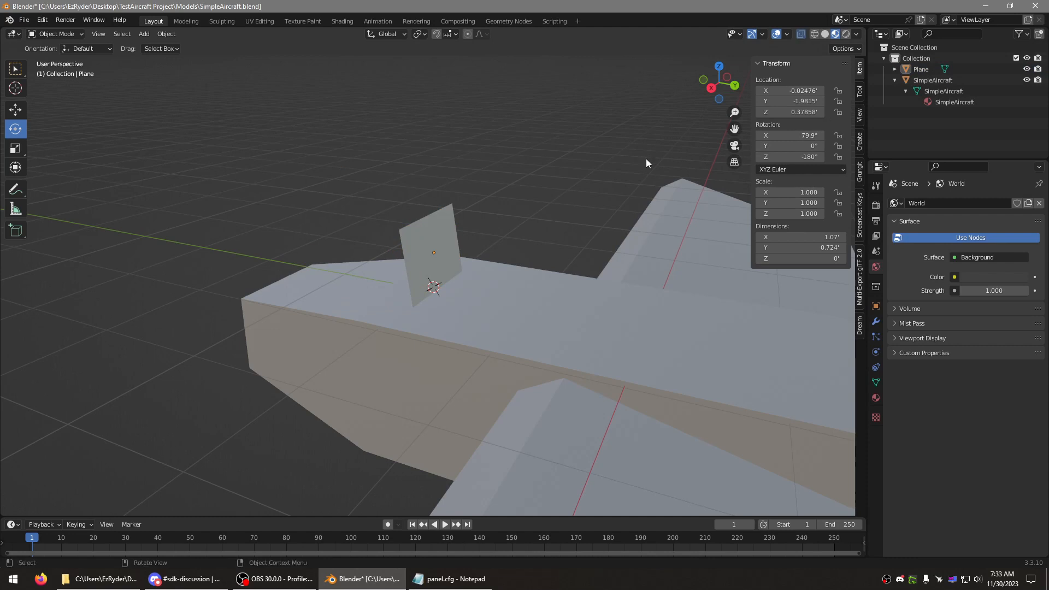
{"action": "middle_click_drag", "start_coordinate": [647, 158], "coordinate": [458, 247]}
{"action": "left_click", "coordinate": [458, 247]}
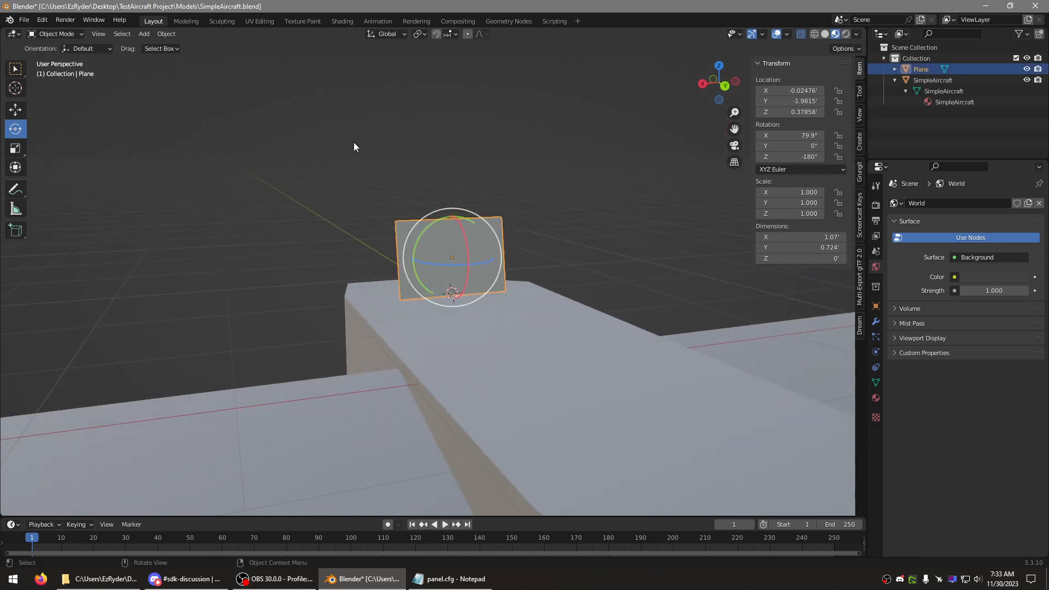
{"action": "left_click", "coordinate": [24, 77]}
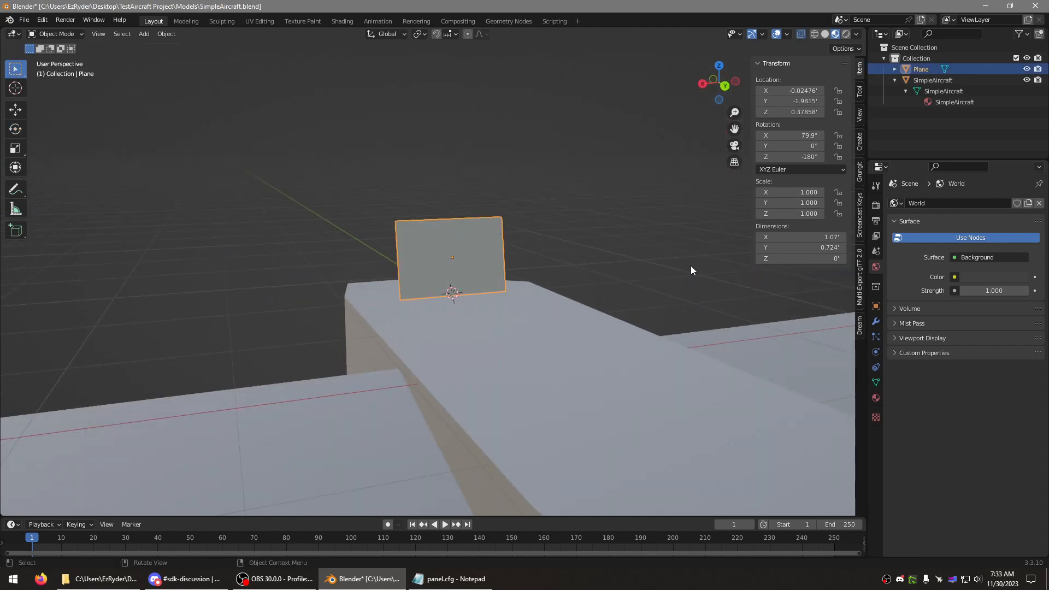
{"action": "middle_click_drag", "start_coordinate": [691, 268], "coordinate": [743, 303]}
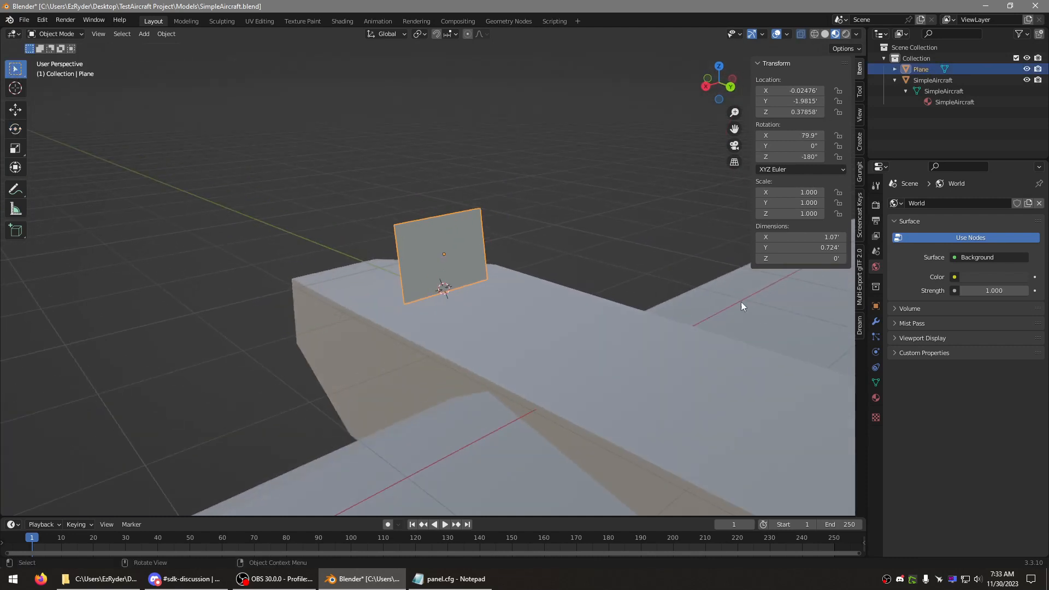
Step: Switch to panel.cfg in Notepad, replace the texture name with $Aera_Test, and copy the new name
{"action": "left_click", "coordinate": [877, 397]}
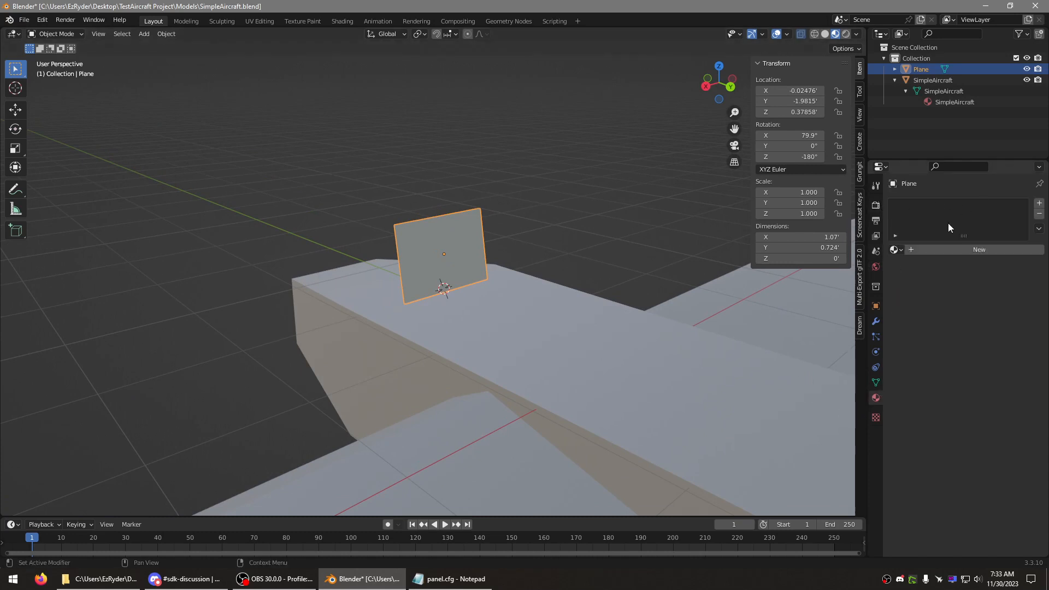
{"action": "left_click", "coordinate": [450, 579]}
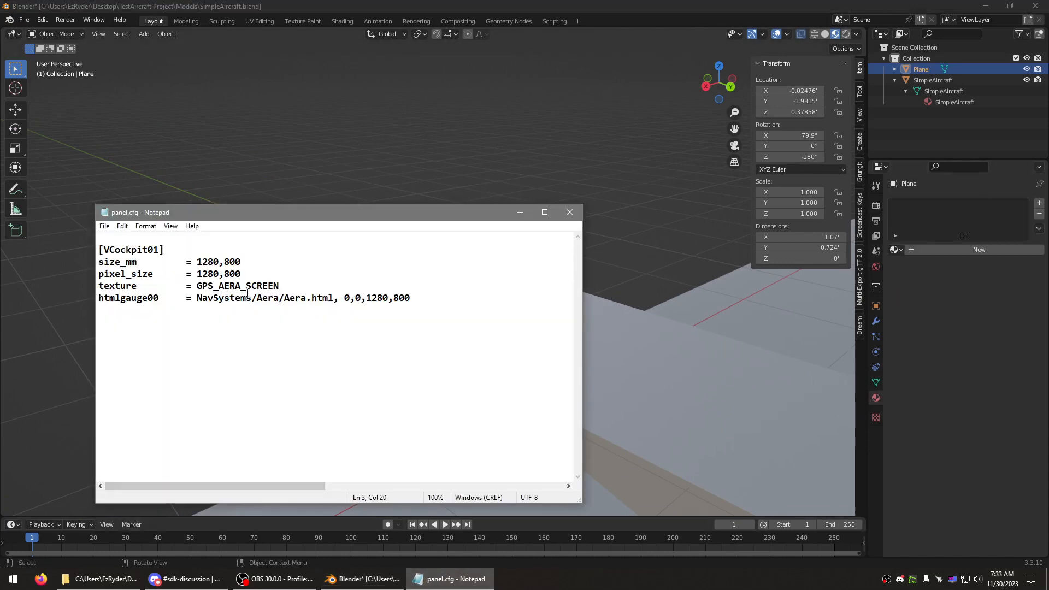
{"action": "left_click_drag", "start_coordinate": [276, 284], "coordinate": [197, 282]}
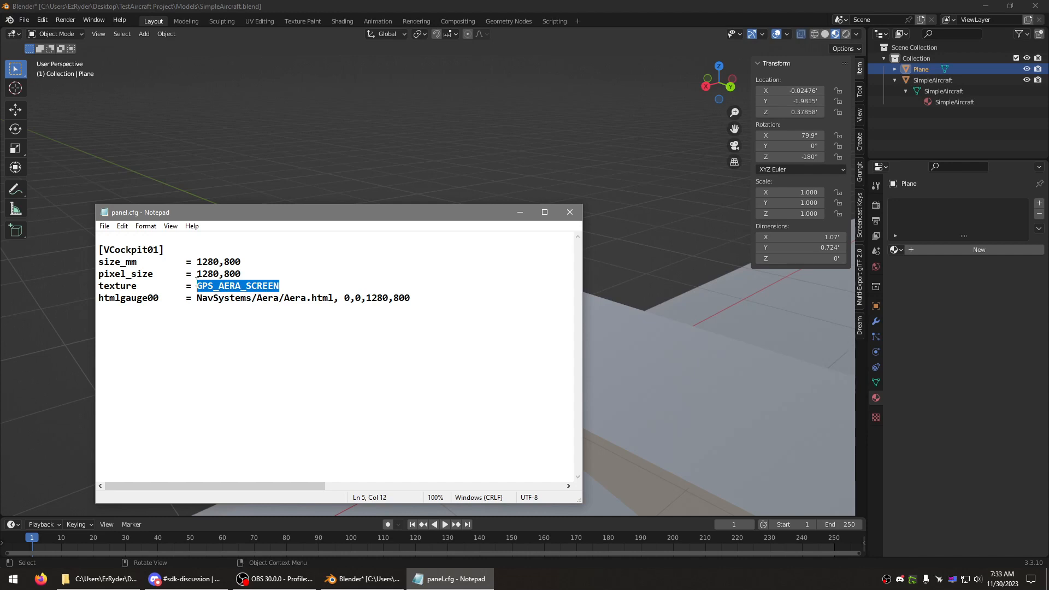
{"action": "type", "text": "$"}
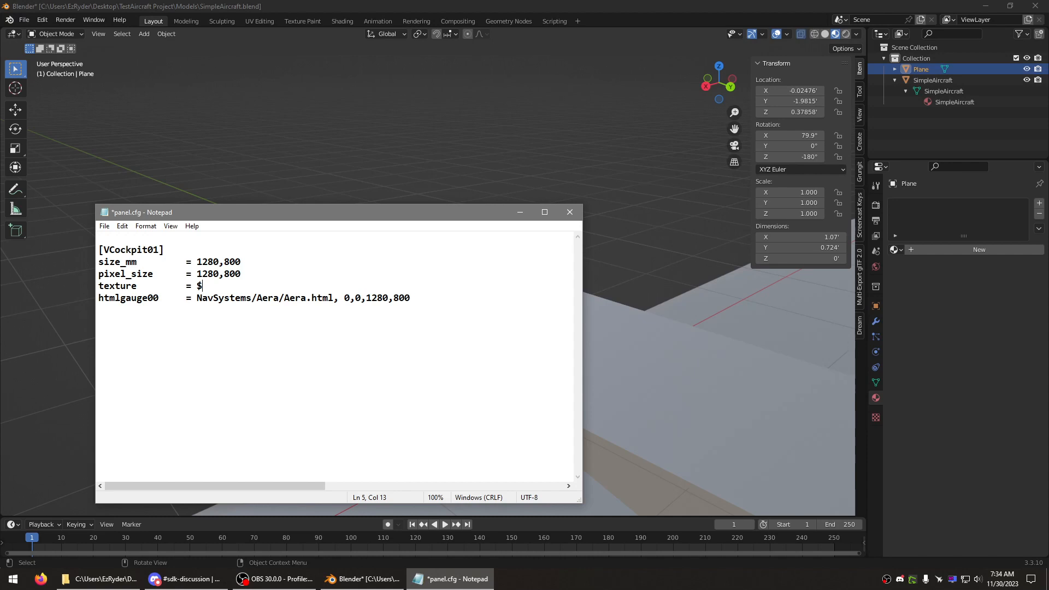
{"action": "type", "text": "Aera_Test"}
{"action": "left_click_drag", "start_coordinate": [281, 285], "coordinate": [199, 283]}
{"action": "right_click", "coordinate": [211, 283]}
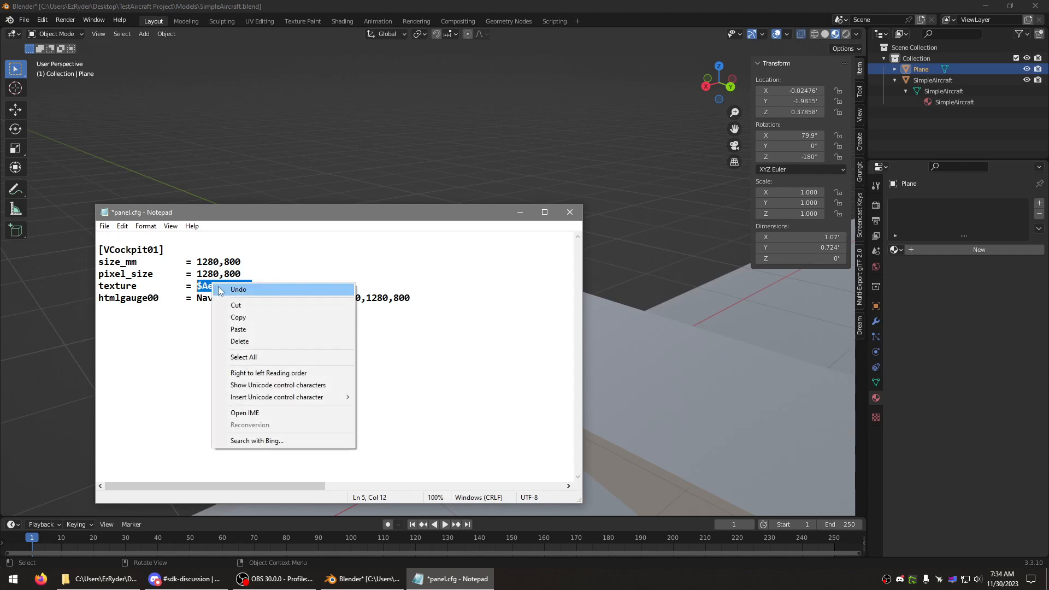
{"action": "left_click", "coordinate": [239, 318]}
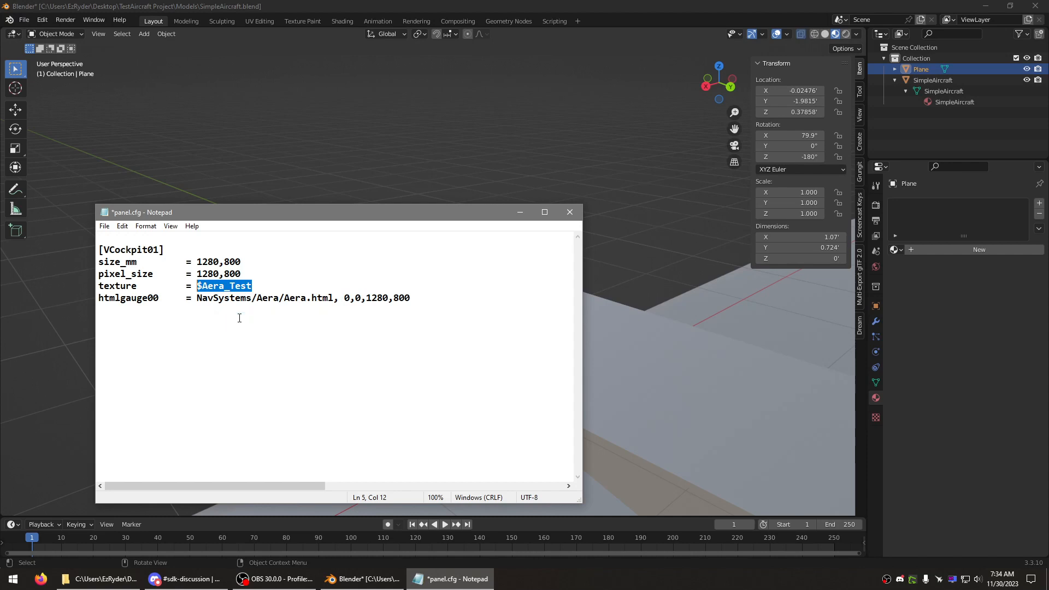
Step: Back in Blender, create a new material on the screen plane and name it $Aera_Test
{"action": "left_click", "coordinate": [941, 184]}
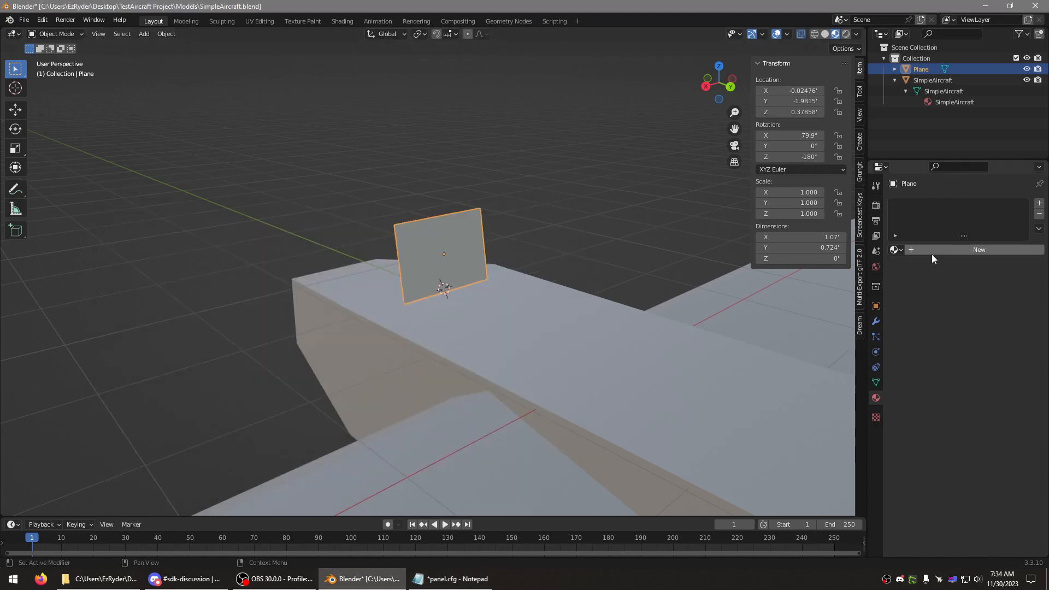
{"action": "left_click", "coordinate": [895, 69]}
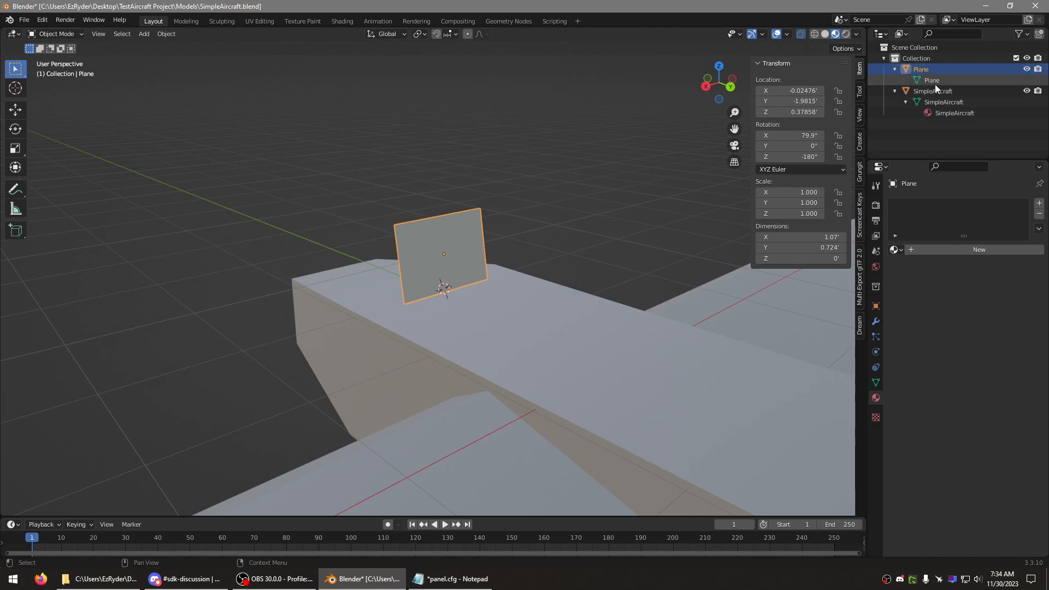
{"action": "left_click", "coordinate": [923, 250]}
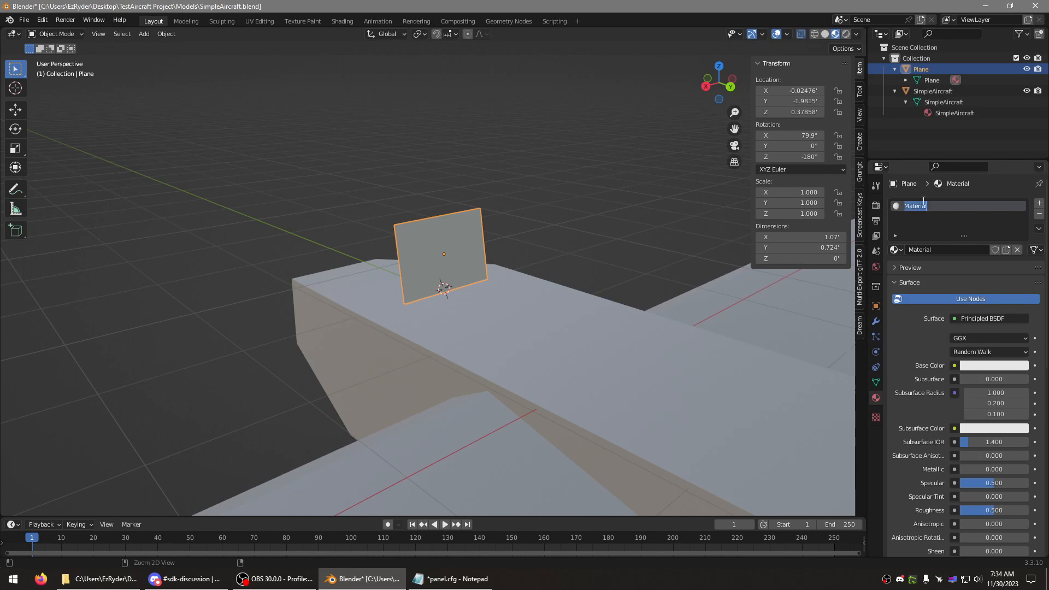
{"action": "key", "text": "ctrl+v"}
{"action": "key", "text": "Return"}
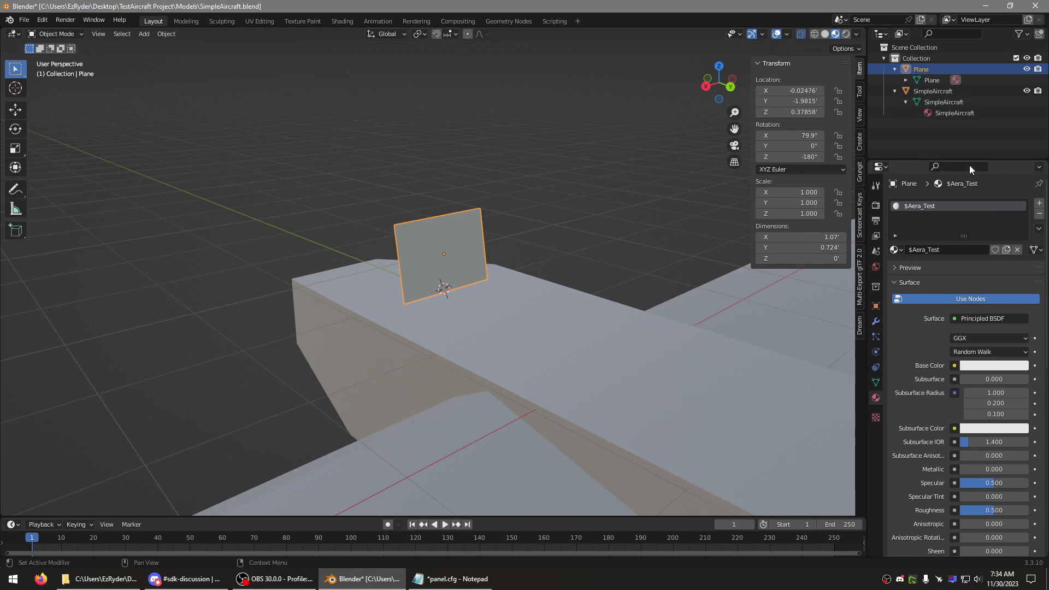
Step: Set the $Aera_Test material's subsurface method to Christensen-Burley and its Metallic value to 1.000
{"action": "left_click_drag", "start_coordinate": [971, 161], "coordinate": [971, 133]}
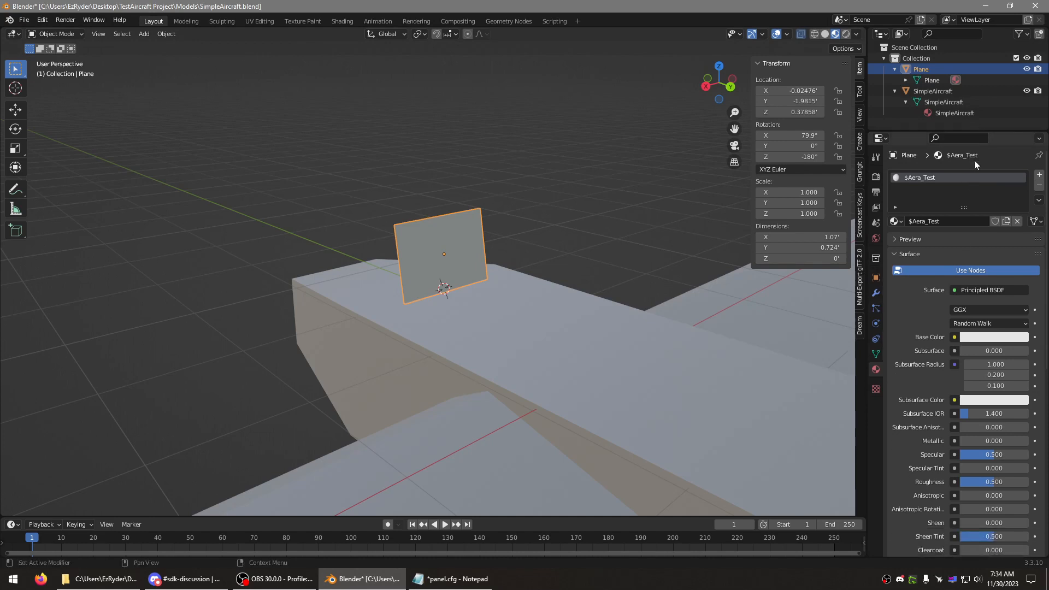
{"action": "scroll", "coordinate": [940, 276], "scroll_direction": "down", "scroll_amount": 2}
{"action": "left_click", "coordinate": [905, 210]}
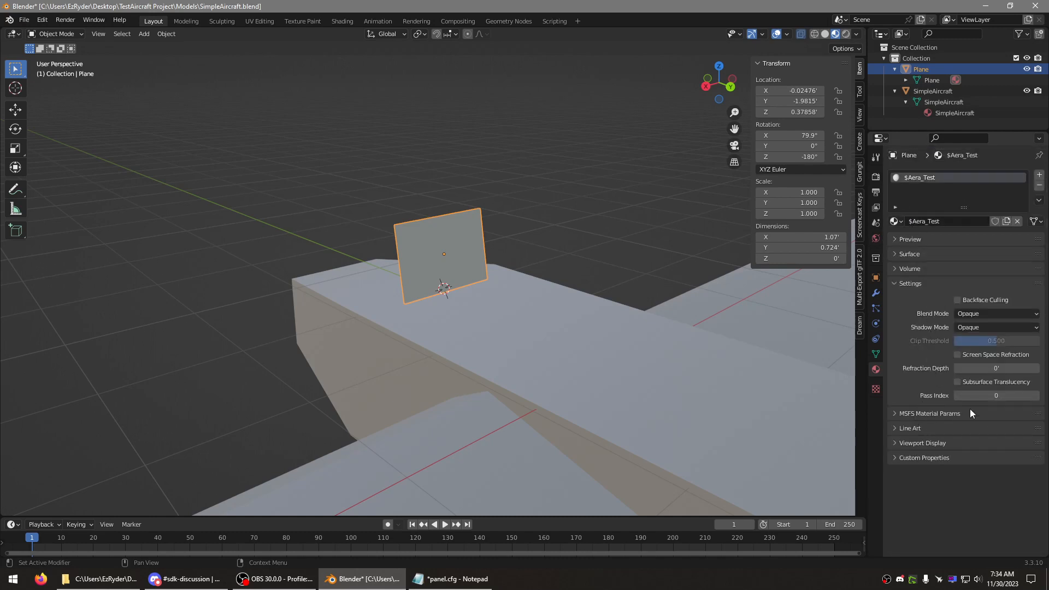
{"action": "left_click", "coordinate": [893, 253]}
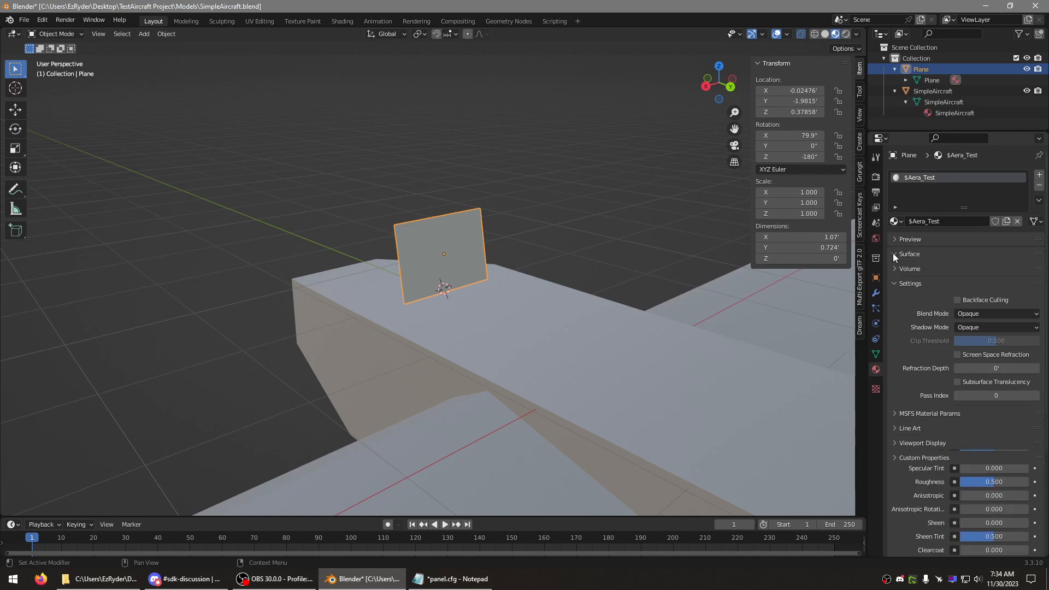
{"action": "left_click", "coordinate": [990, 323]}
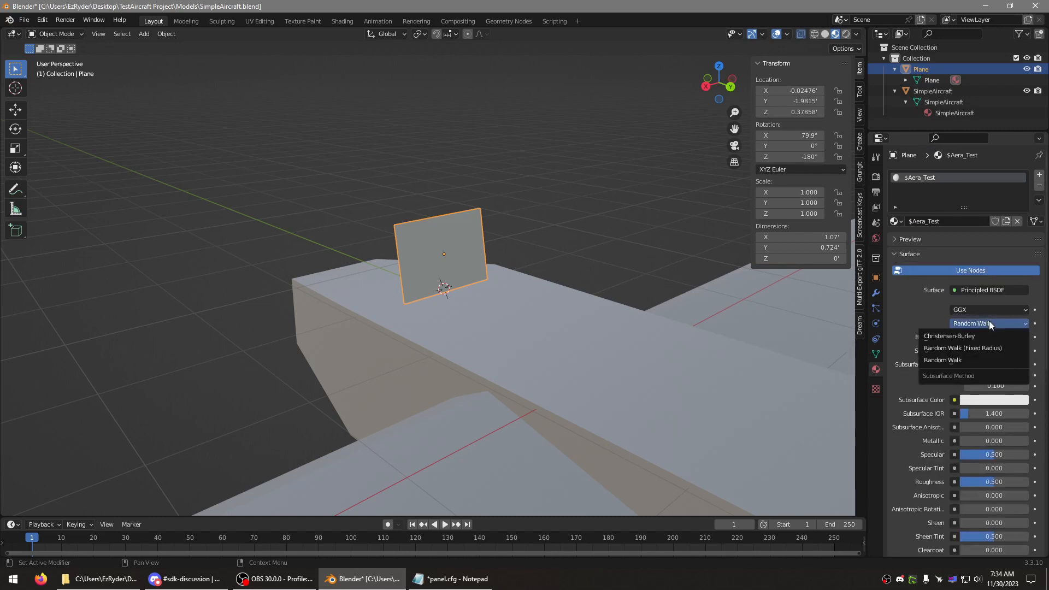
{"action": "left_click", "coordinate": [945, 336]}
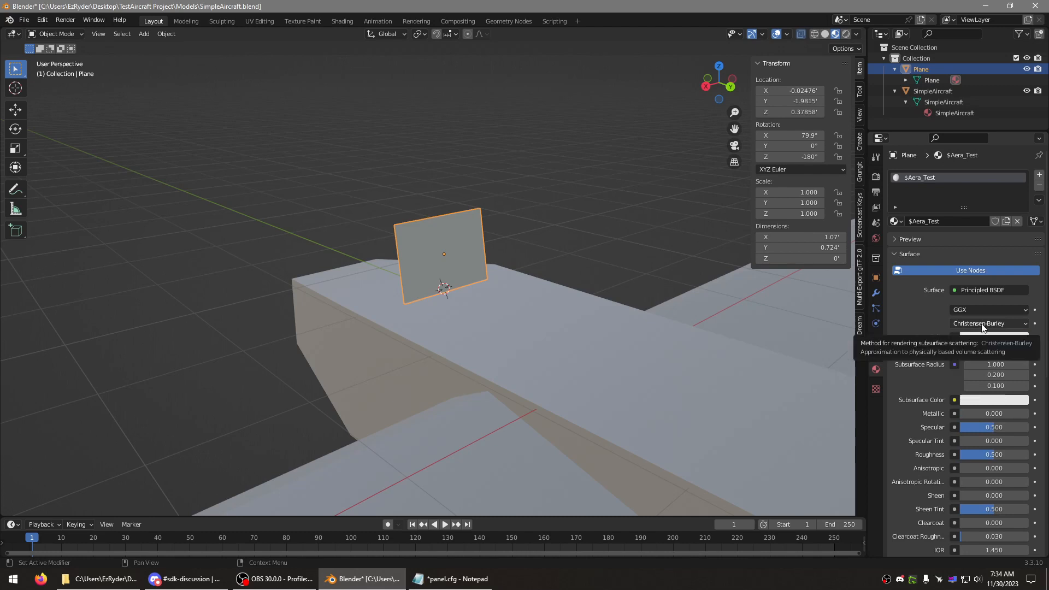
{"action": "scroll", "coordinate": [930, 329], "scroll_direction": "down", "scroll_amount": 2}
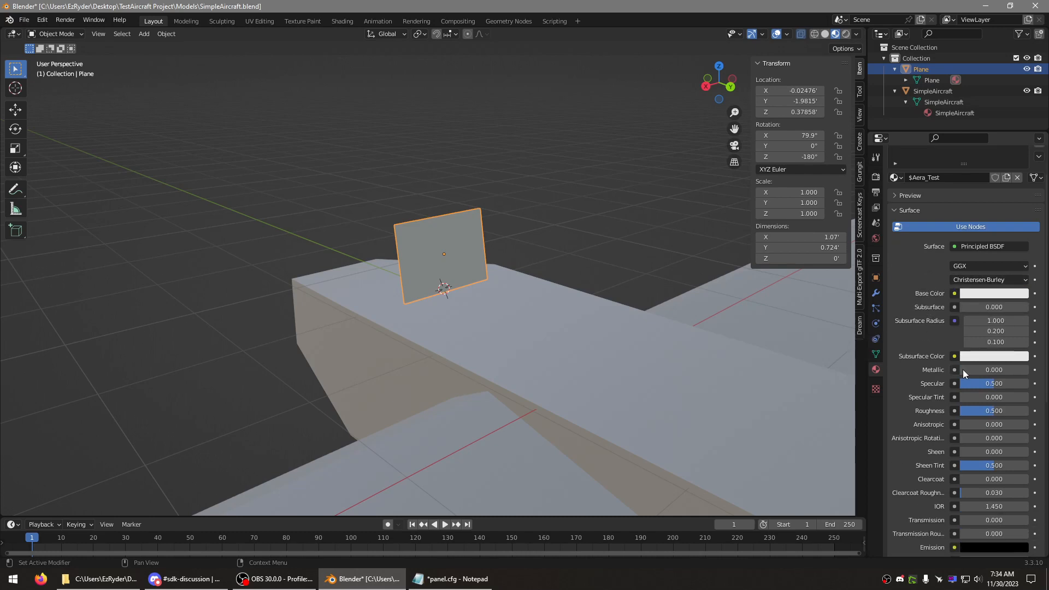
{"action": "left_click_drag", "start_coordinate": [964, 370], "coordinate": [1012, 379]}
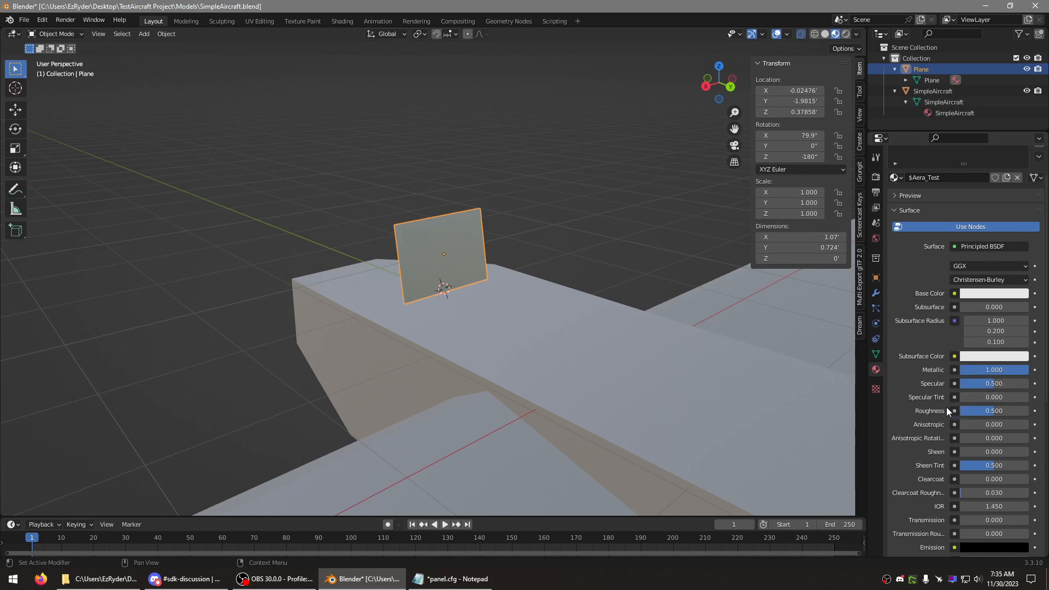
Step: Set the $Aera_Test material's Roughness to 1.000 and its Emission color to full white
{"action": "left_click_drag", "start_coordinate": [973, 412], "coordinate": [1007, 412]}
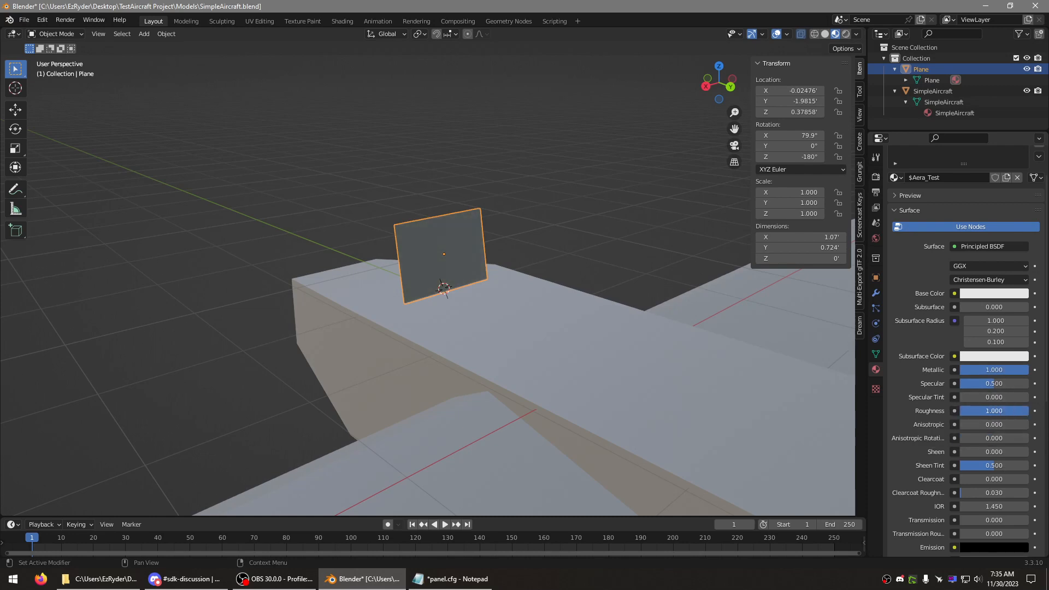
{"action": "scroll", "coordinate": [900, 392], "scroll_direction": "down", "scroll_amount": 5}
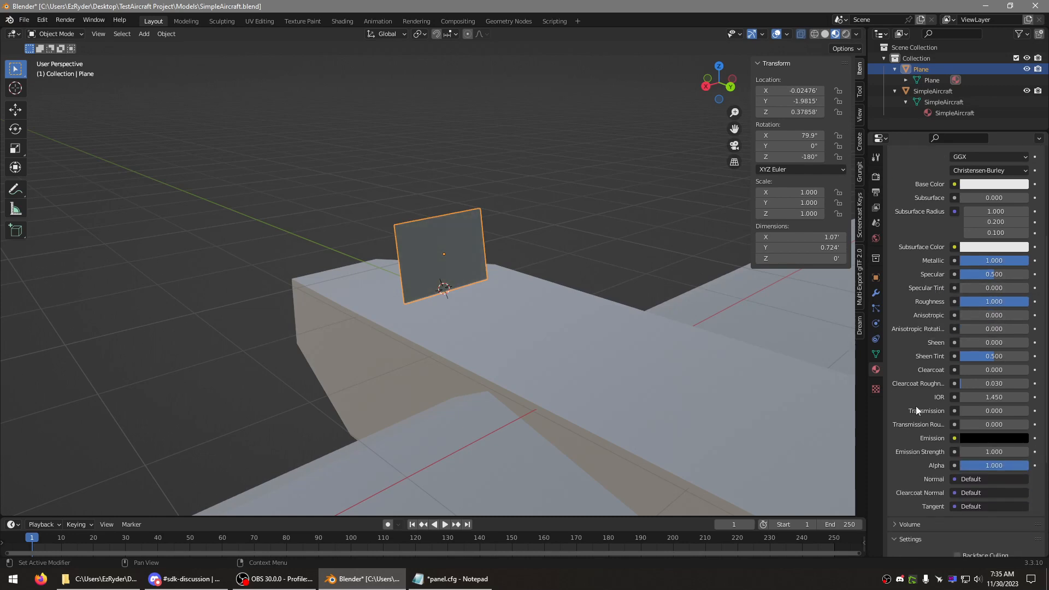
{"action": "left_click", "coordinate": [985, 438]}
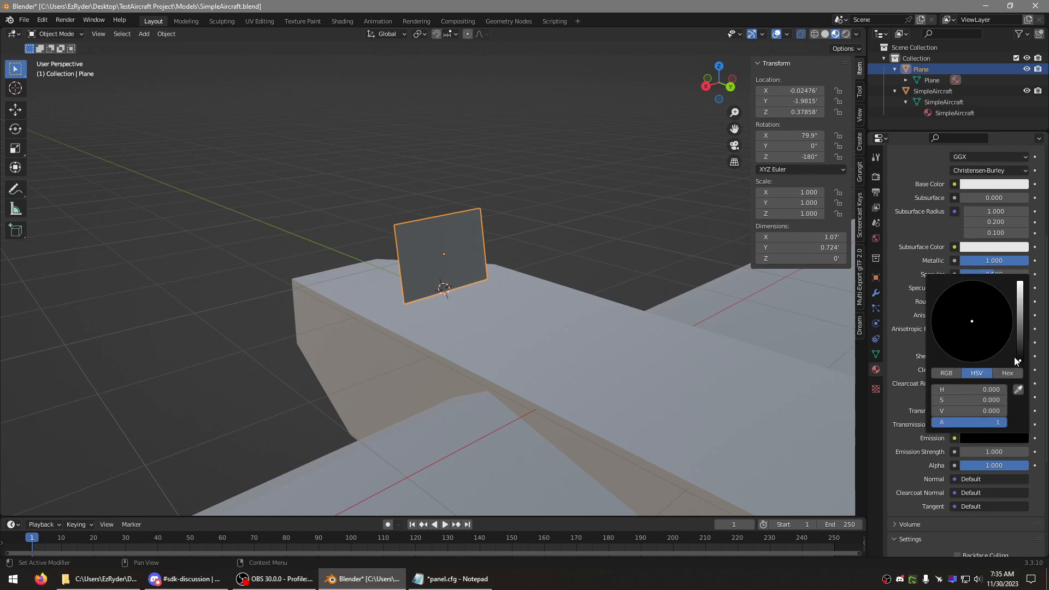
{"action": "left_click_drag", "start_coordinate": [1020, 354], "coordinate": [1020, 283]}
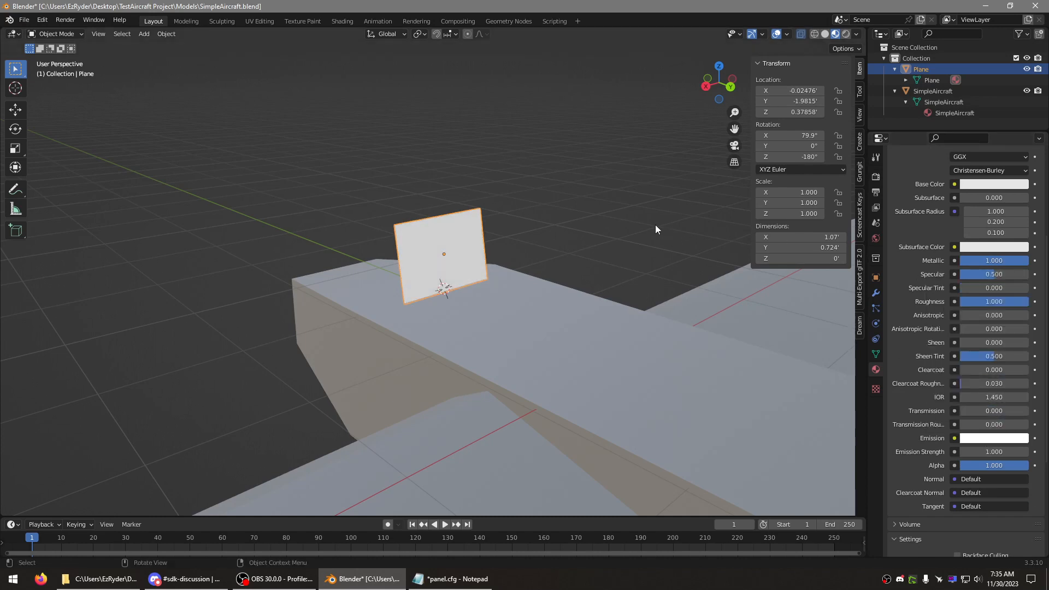
Step: Save the SimpleAircraft.blend file with the updated screen plane material
{"action": "middle_click_drag", "start_coordinate": [625, 234], "coordinate": [681, 252]}
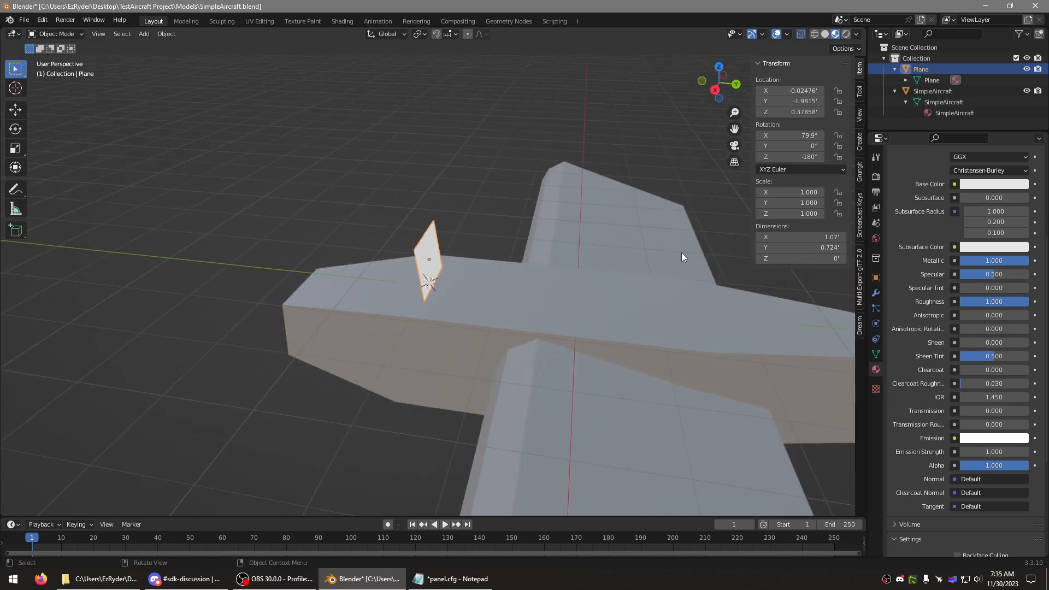
{"action": "left_click", "coordinate": [24, 20]}
{"action": "left_click", "coordinate": [45, 90]}
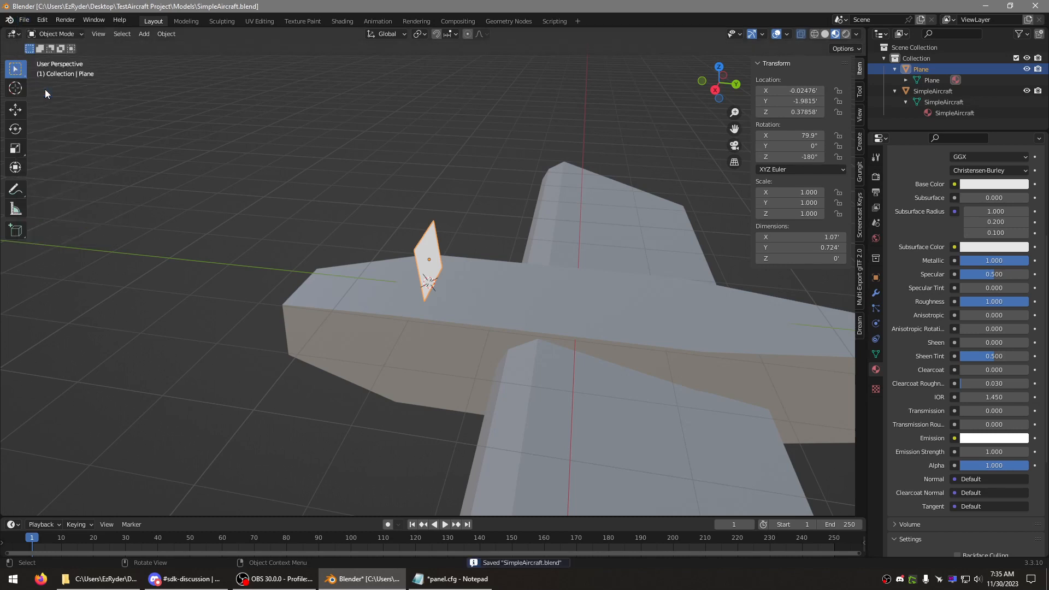
Step: Switch to panel.cfg in Notepad and add the line emissive = 0 directly below the texture entry
{"action": "left_click", "coordinate": [453, 579]}
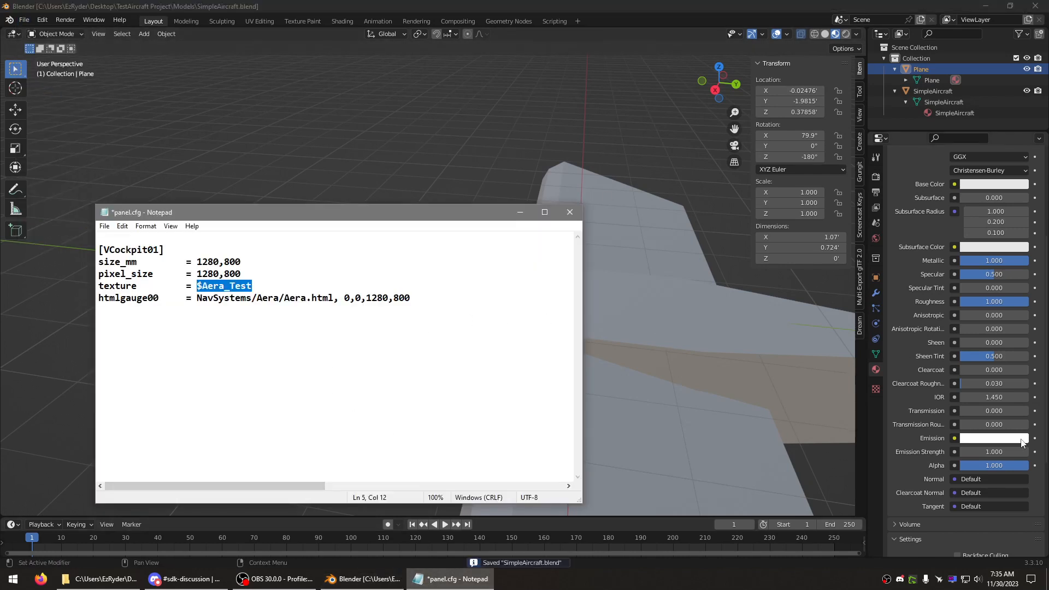
{"action": "left_click", "coordinate": [264, 286]}
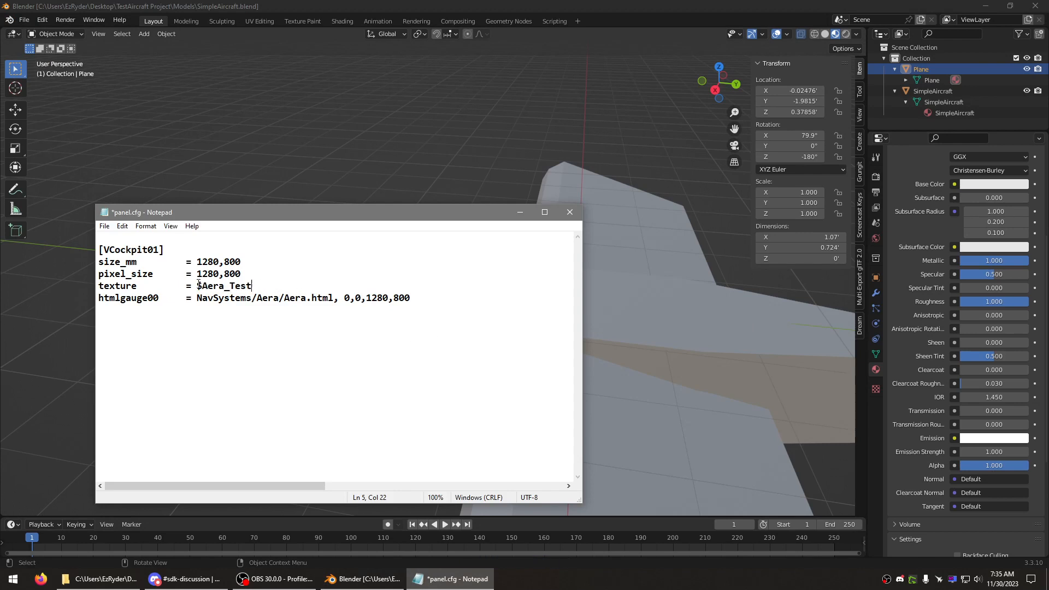
{"action": "key", "text": "Return"}
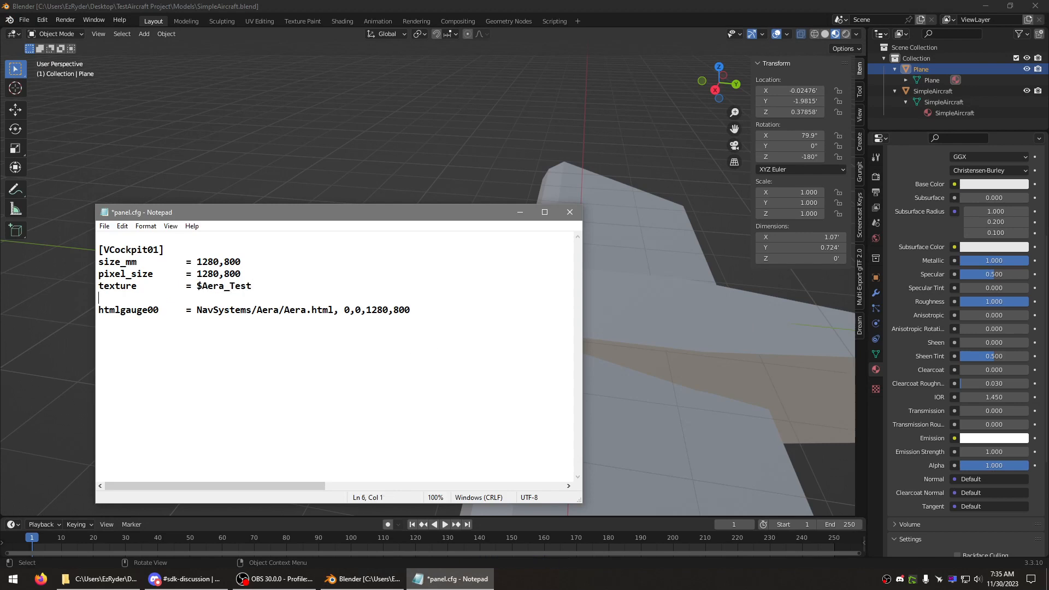
{"action": "type", "text": "emissive"}
{"action": "key", "text": "Tab"}
{"action": "type", "text": "= 0"}
Step: Review the texture name and emissive line in panel.cfg, and save the file
{"action": "left_click_drag", "start_coordinate": [202, 287], "coordinate": [197, 287]}
{"action": "left_click_drag", "start_coordinate": [209, 296], "coordinate": [102, 297]}
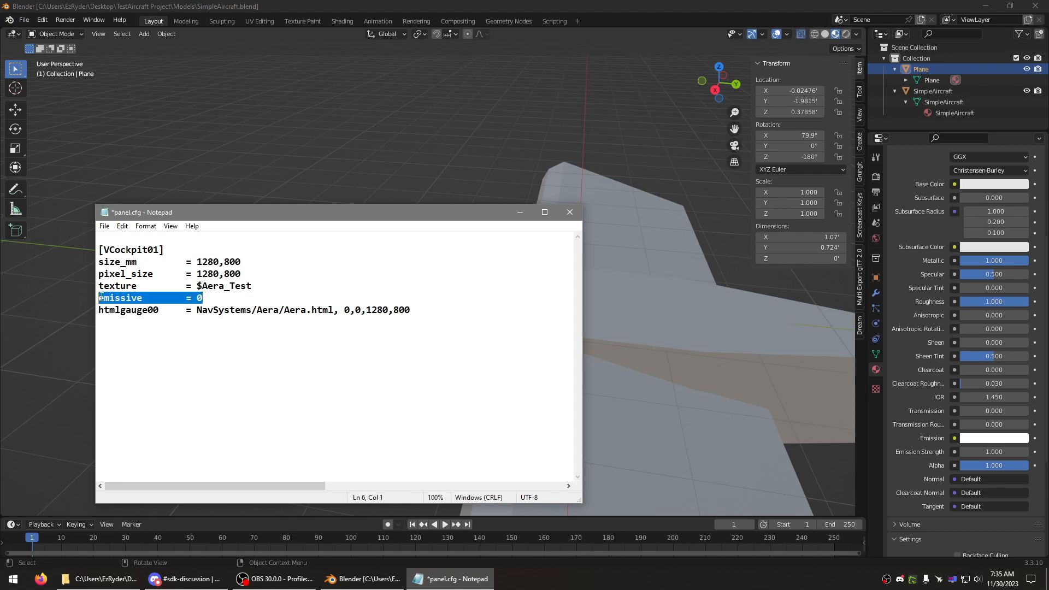
{"action": "left_click", "coordinate": [203, 287]}
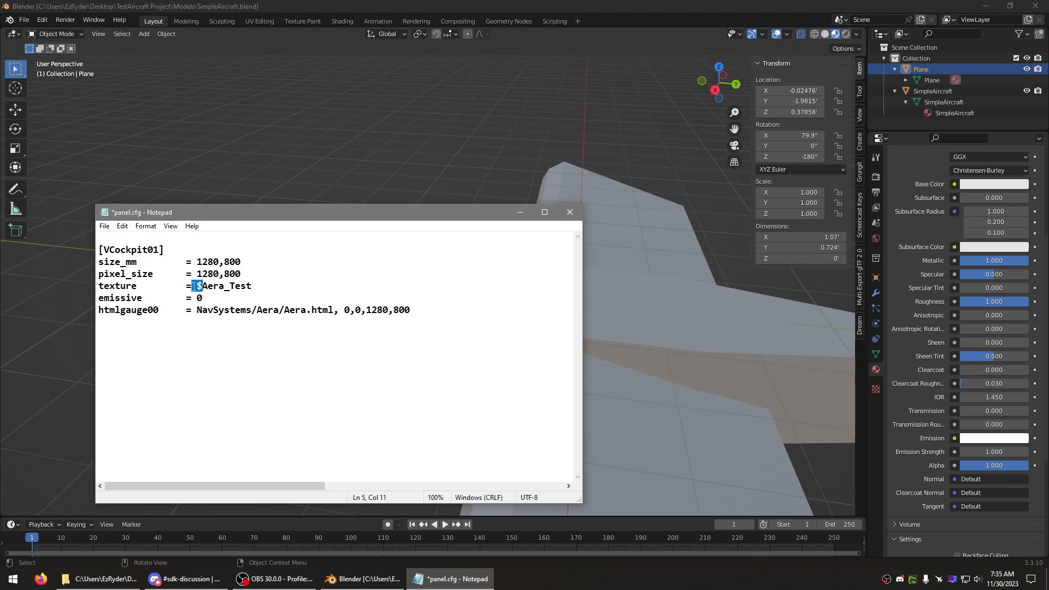
{"action": "left_click_drag", "start_coordinate": [203, 286], "coordinate": [255, 287]}
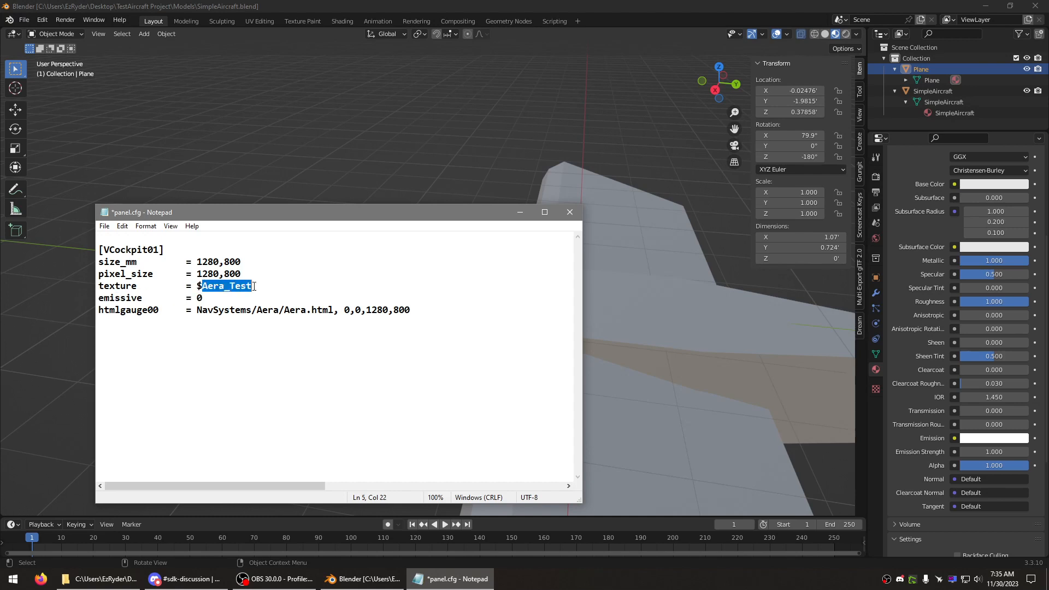
{"action": "left_click", "coordinate": [207, 300]}
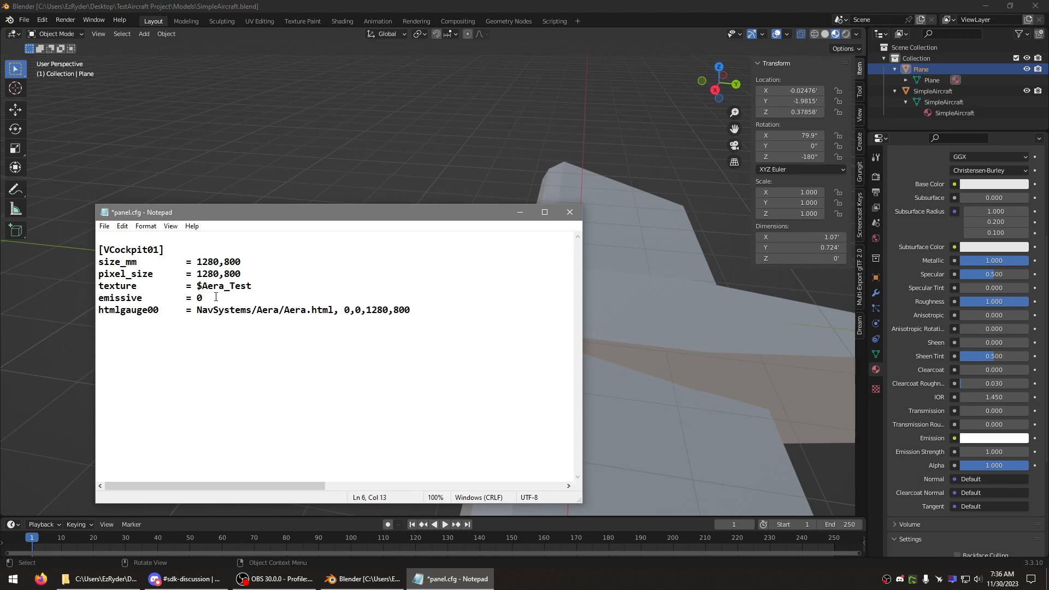
{"action": "left_click", "coordinate": [104, 226]}
{"action": "left_click", "coordinate": [128, 276]}
Step: Back in Blender, select both the SimpleAircraft body and the screen plane, and start a glTF 2.0 export
{"action": "left_click", "coordinate": [910, 113]}
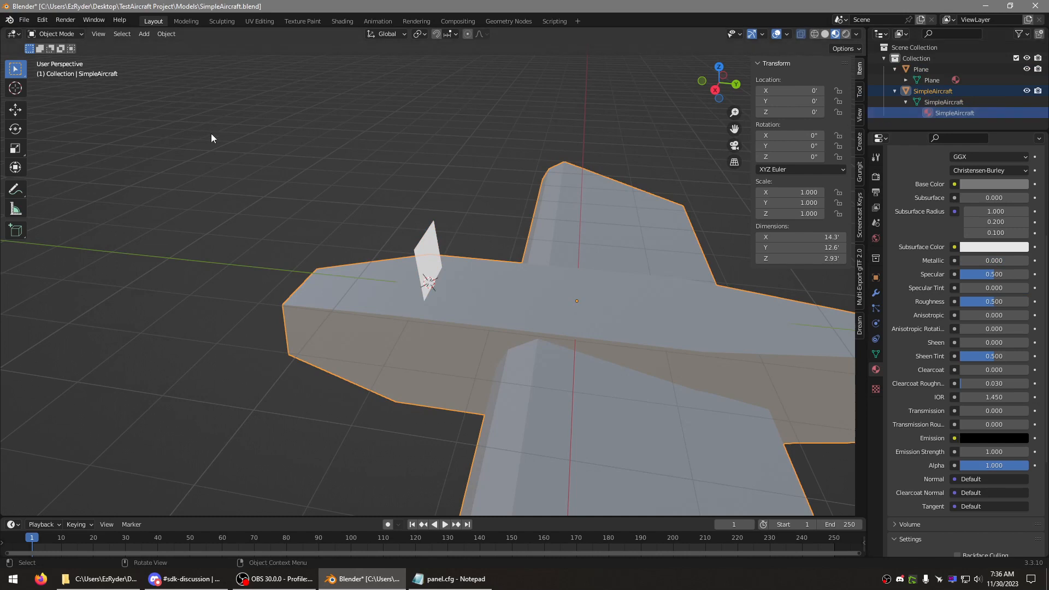
{"action": "left_click_drag", "start_coordinate": [523, 152], "coordinate": [307, 433]}
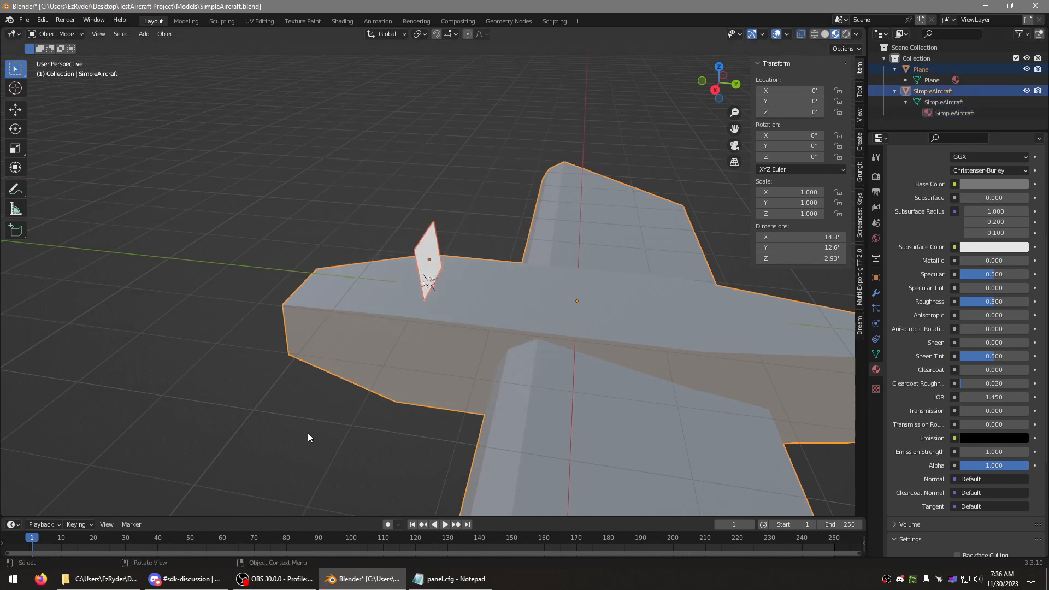
{"action": "left_click", "coordinate": [24, 22]}
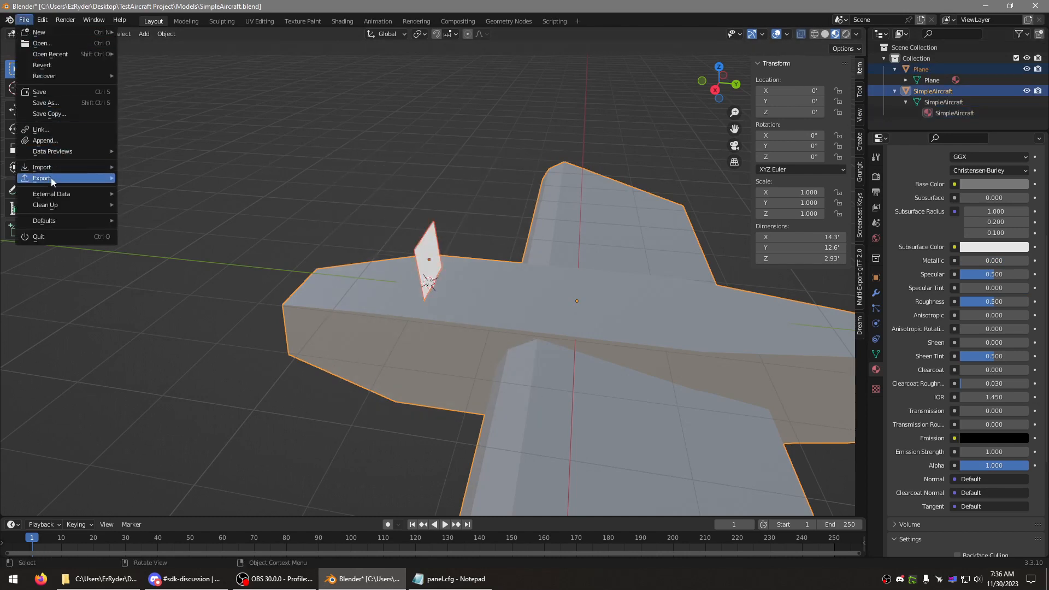
{"action": "mouse_move", "coordinate": [50, 178]}
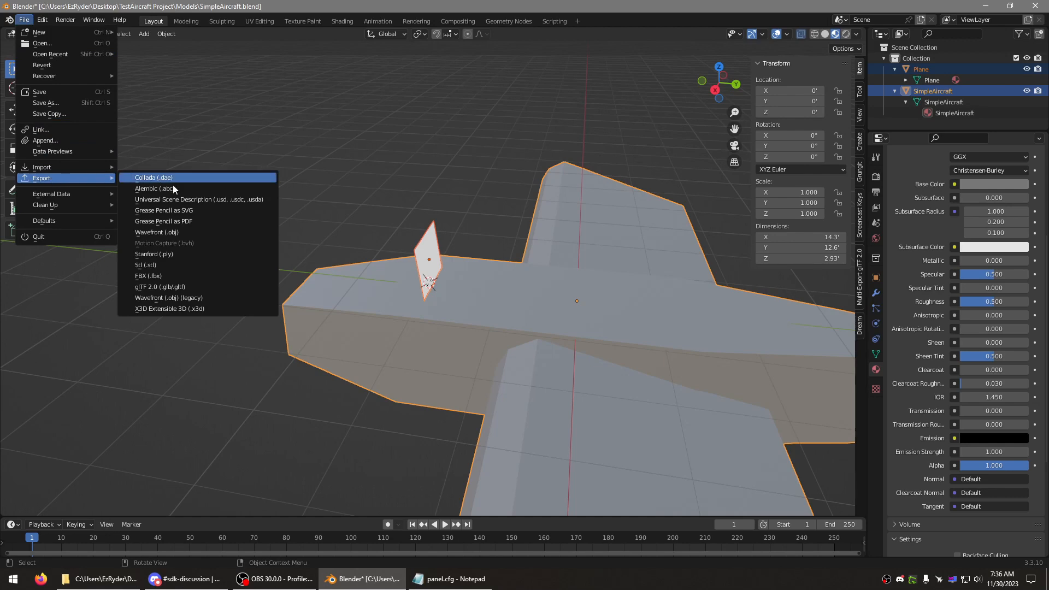
{"action": "left_click", "coordinate": [174, 287]}
Step: Browse to PackageSources\SimObjects\Airplanes\EzMods_Test_Aircraft\model and choose Test_Aircraft.gltf as the export target
{"action": "left_click", "coordinate": [427, 131]}
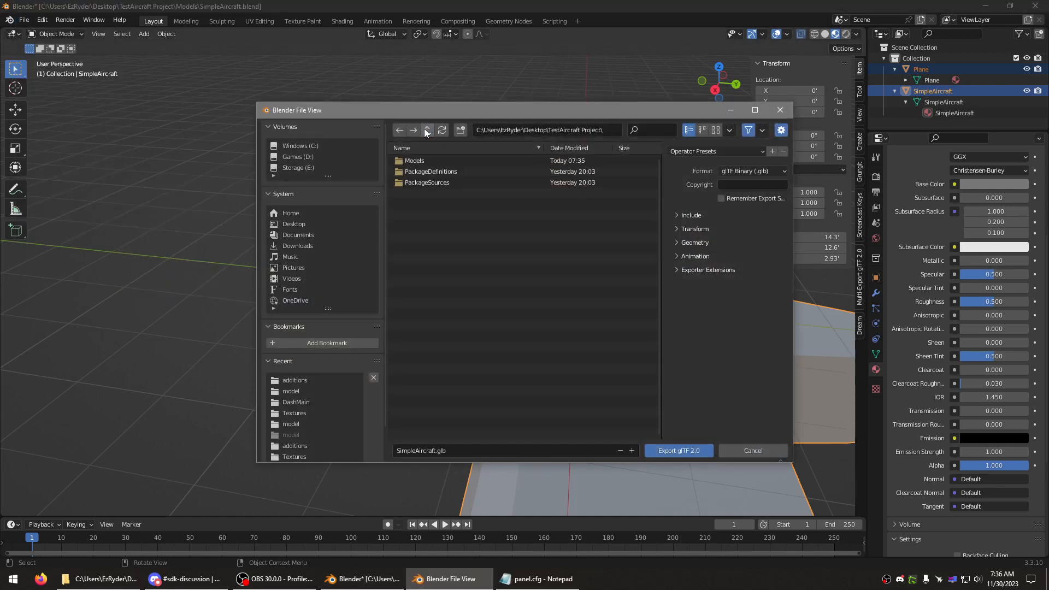
{"action": "left_click", "coordinate": [420, 184]}
{"action": "double_click", "coordinate": [420, 184]}
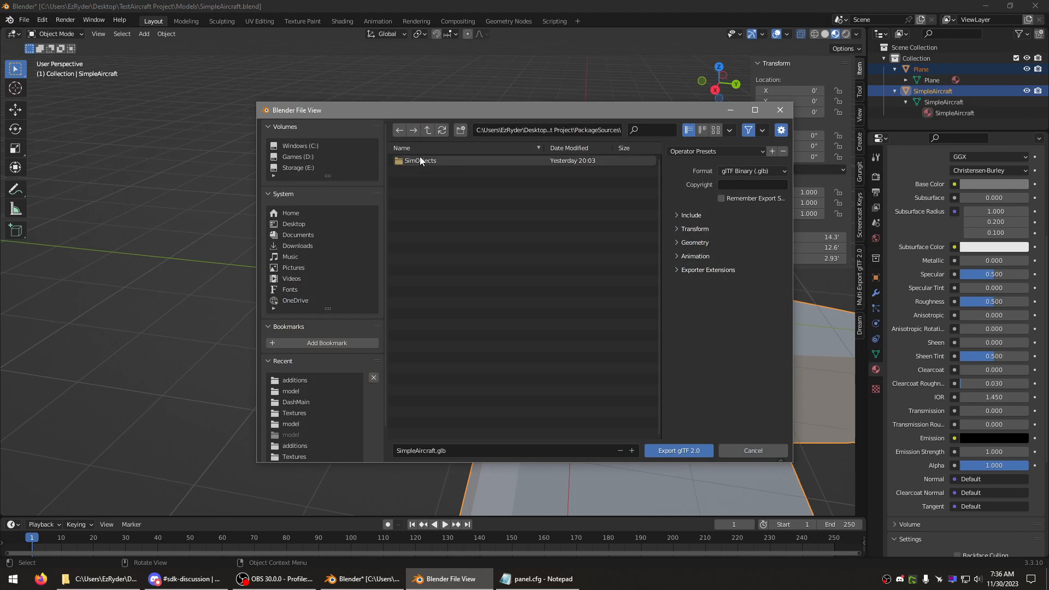
{"action": "left_click", "coordinate": [420, 155]}
{"action": "double_click", "coordinate": [420, 156]}
{"action": "left_click", "coordinate": [418, 160]}
{"action": "double_click", "coordinate": [417, 160]}
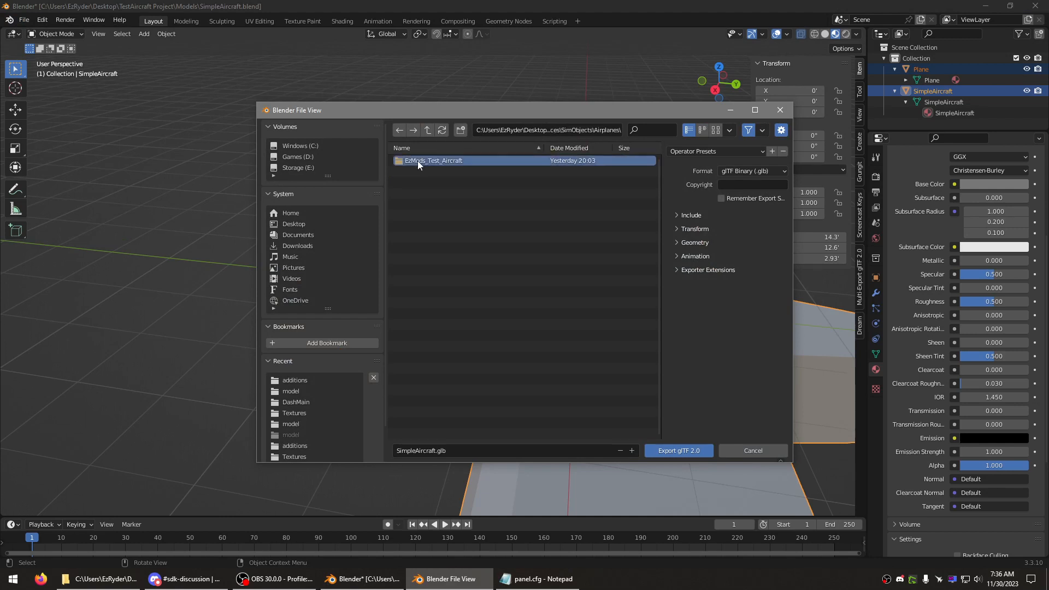
{"action": "double_click", "coordinate": [418, 161]}
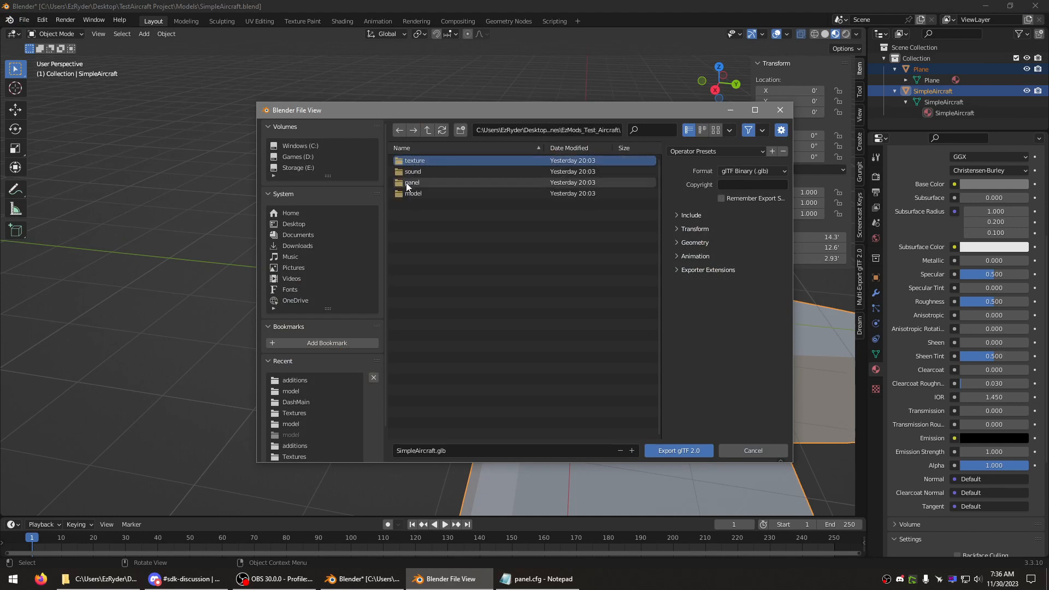
{"action": "left_click", "coordinate": [409, 191]}
{"action": "left_click", "coordinate": [417, 147]}
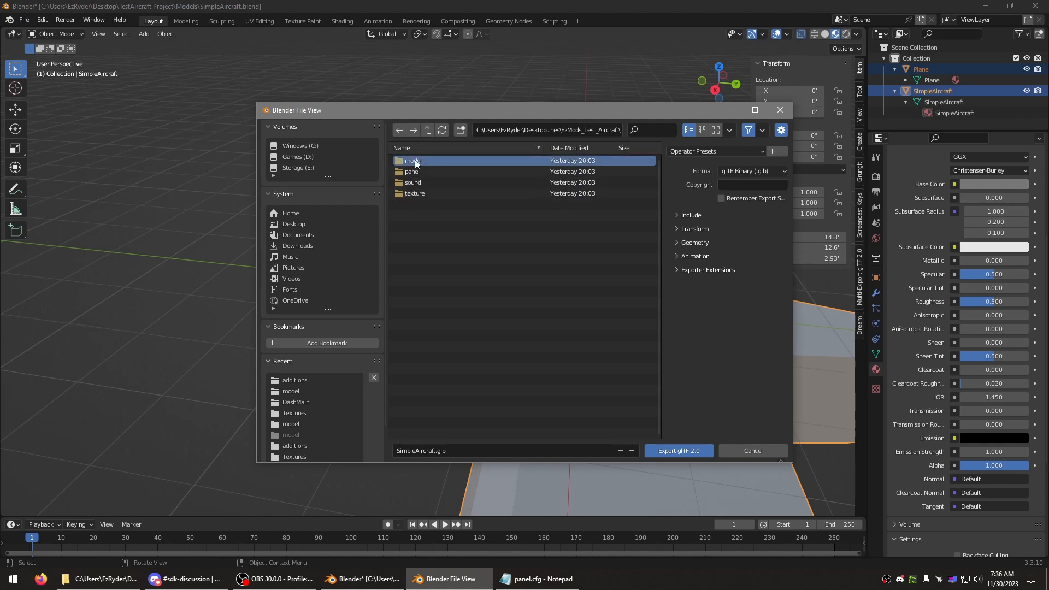
{"action": "double_click", "coordinate": [416, 162]}
{"action": "left_click", "coordinate": [430, 160]}
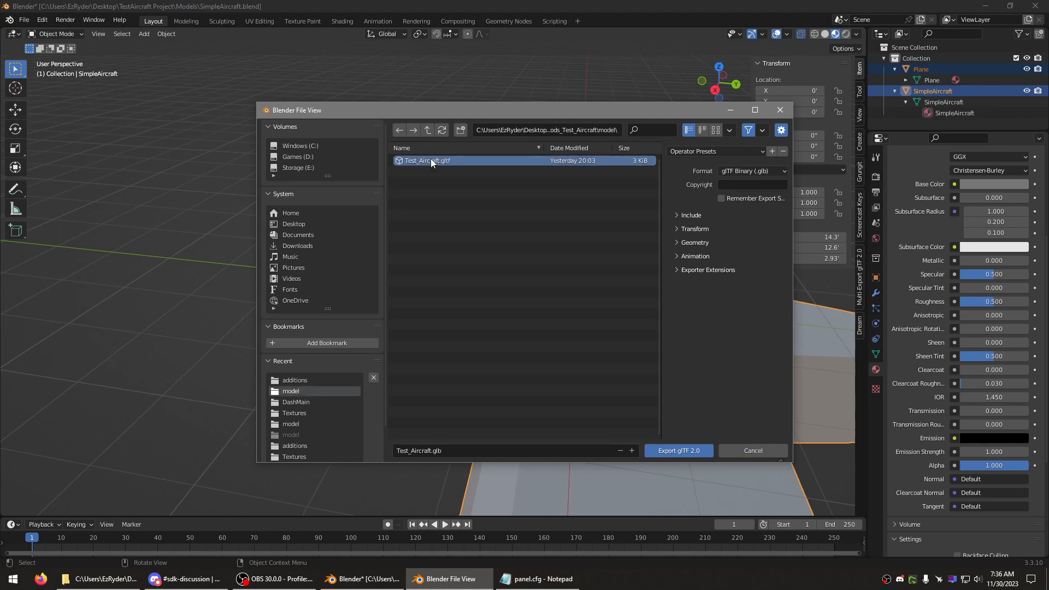
Step: Set the export format to glTF Separate (.gltf + .bin + textures) and paste the aircraft's texture folder path as the Textures location
{"action": "left_click", "coordinate": [756, 172]}
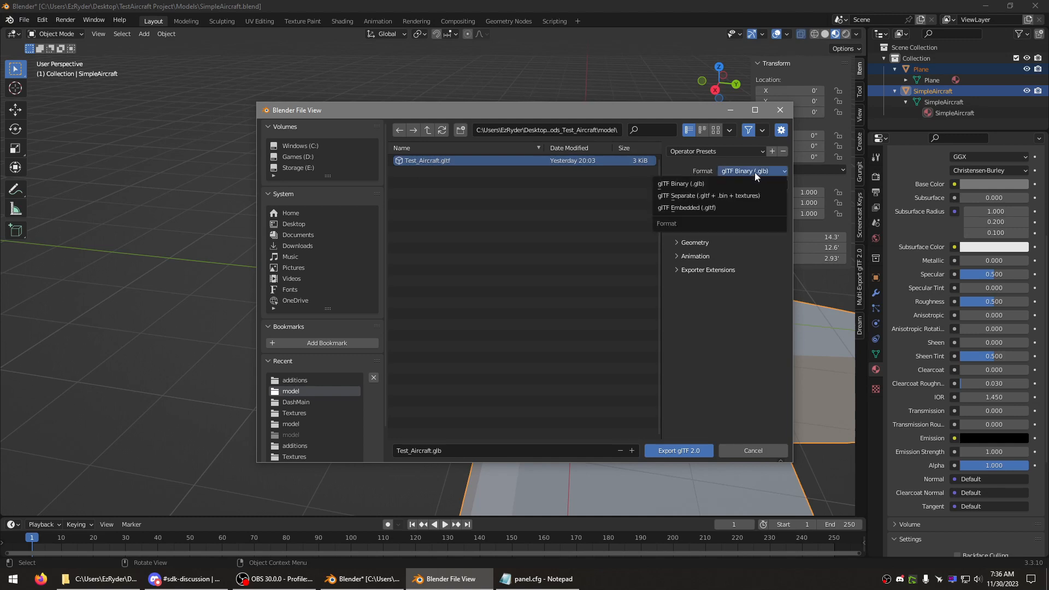
{"action": "left_click", "coordinate": [716, 198]}
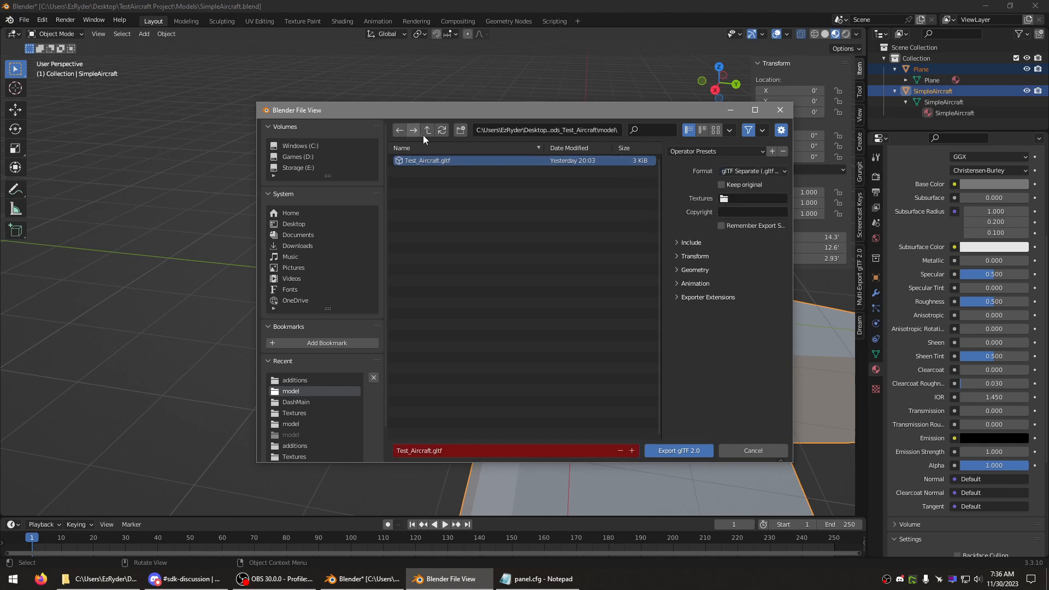
{"action": "left_click", "coordinate": [749, 198]}
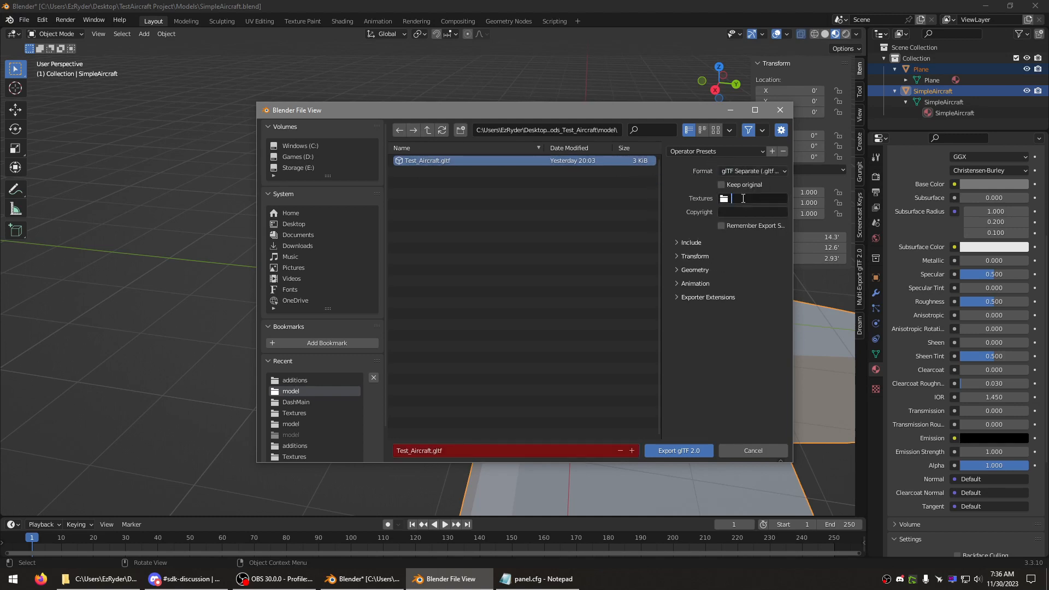
{"action": "left_click", "coordinate": [427, 131]}
{"action": "left_click", "coordinate": [428, 129]}
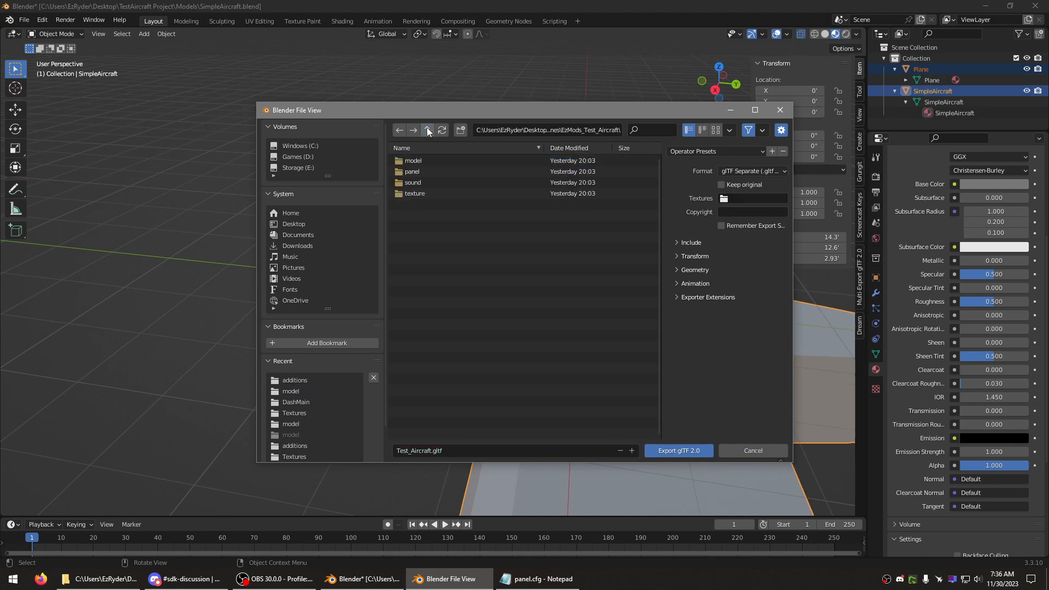
{"action": "left_click", "coordinate": [414, 194]}
{"action": "left_click", "coordinate": [542, 129]}
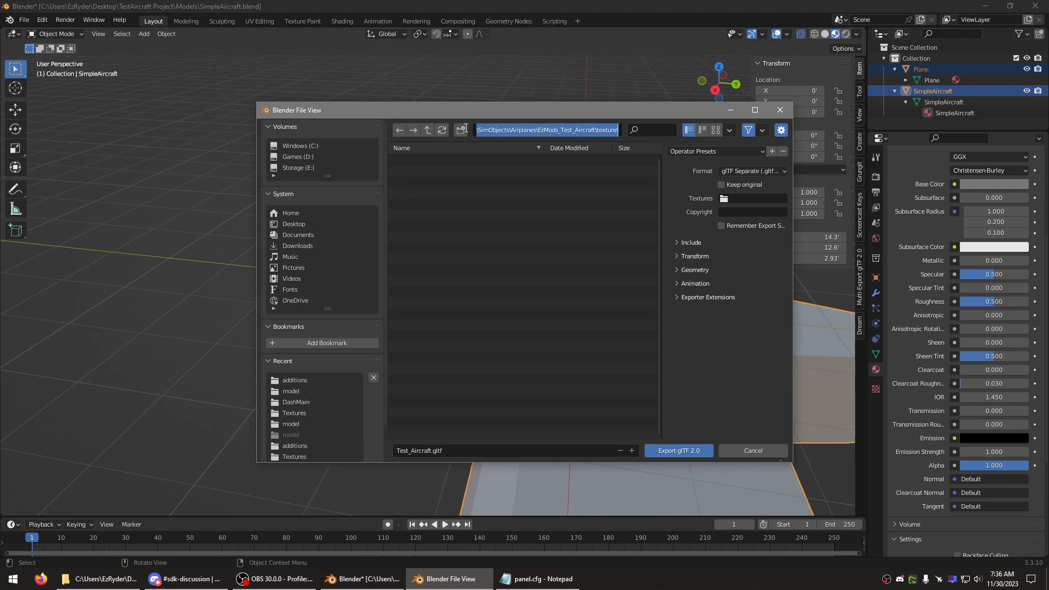
{"action": "left_click", "coordinate": [739, 199]}
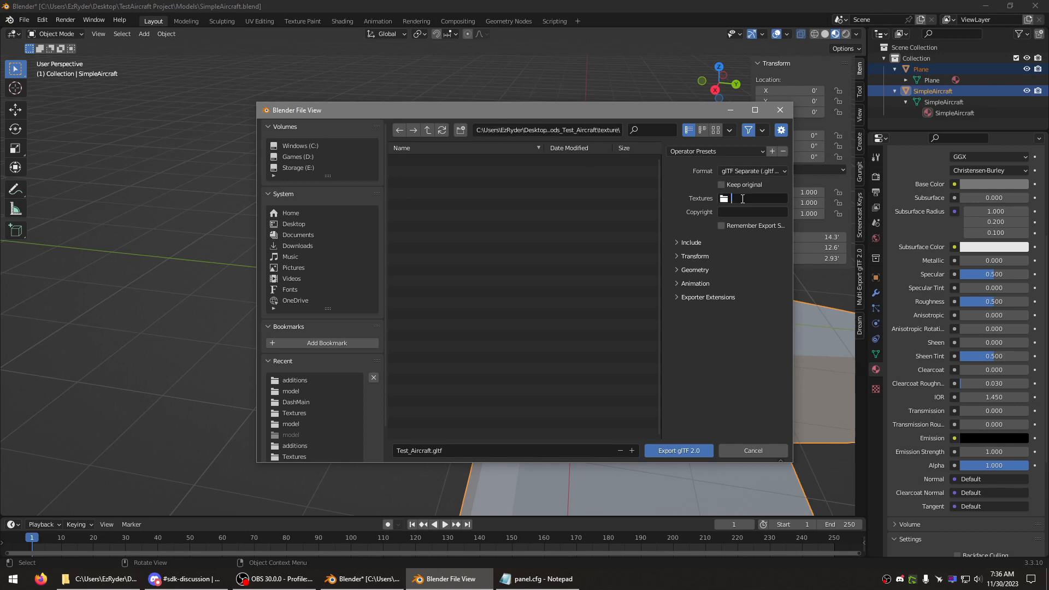
{"action": "key", "text": "ctrl+v"}
{"action": "key", "text": "Return"}
Step: Enable remembering the export settings, check the MSFS exporter extensions, and export over Test_Aircraft.gltf in the model folder
{"action": "left_click", "coordinate": [722, 224]}
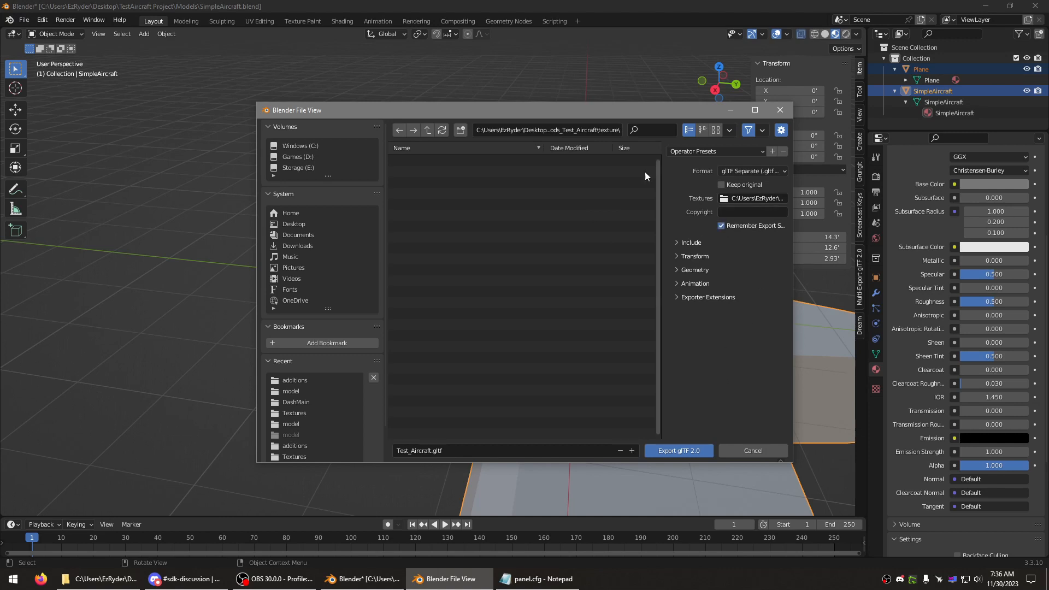
{"action": "left_click", "coordinate": [427, 133]}
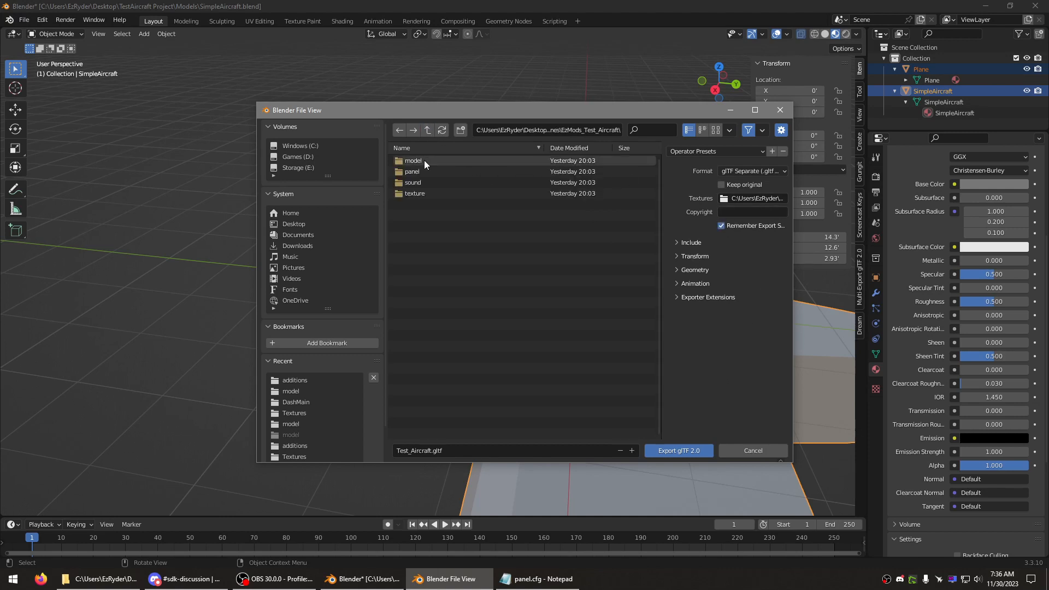
{"action": "left_click", "coordinate": [417, 162]}
{"action": "left_click", "coordinate": [418, 161]}
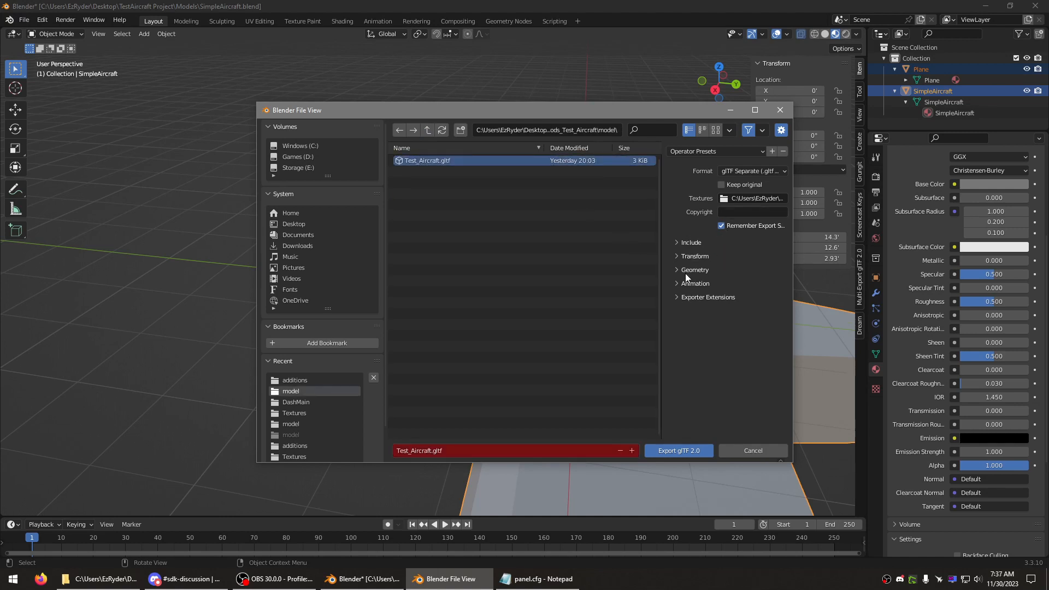
{"action": "left_click", "coordinate": [674, 297]}
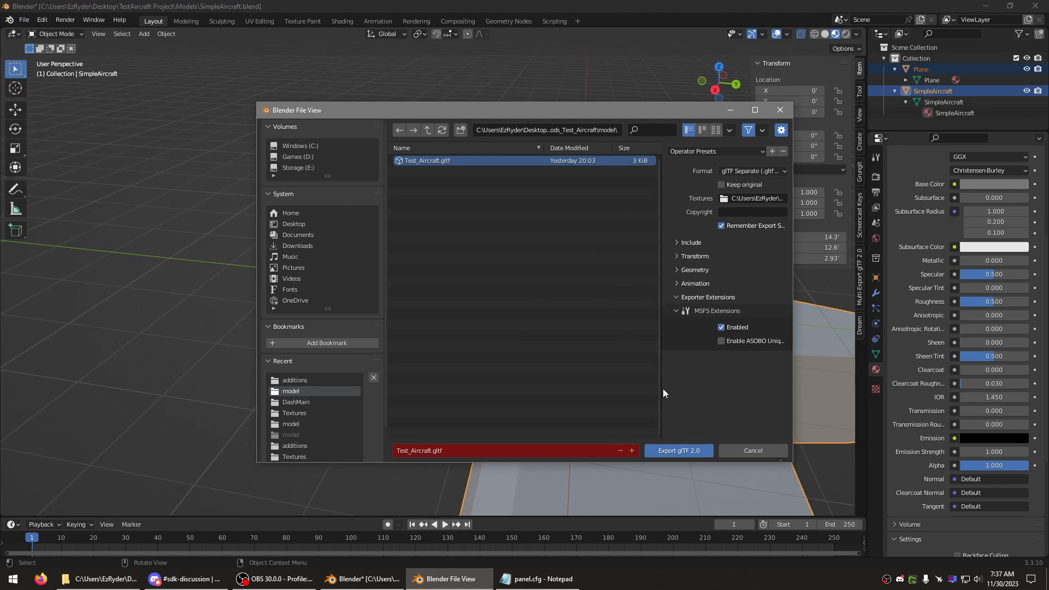
{"action": "left_click", "coordinate": [692, 452]}
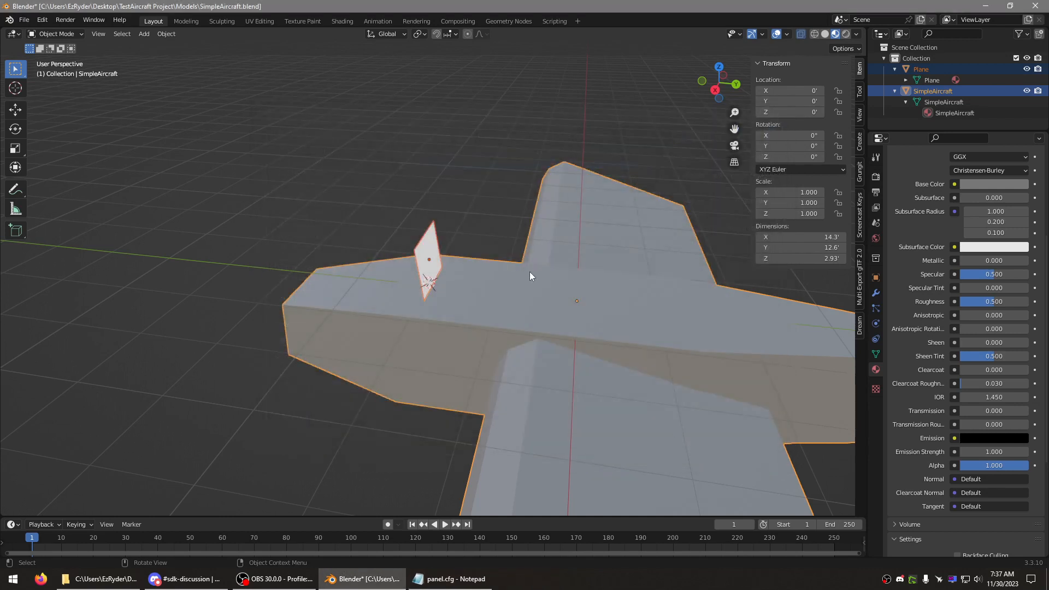
Step: Close Blender, saving the changes to SimpleAircraft.blend, and close the open panel.cfg
{"action": "left_click", "coordinate": [1038, 6]}
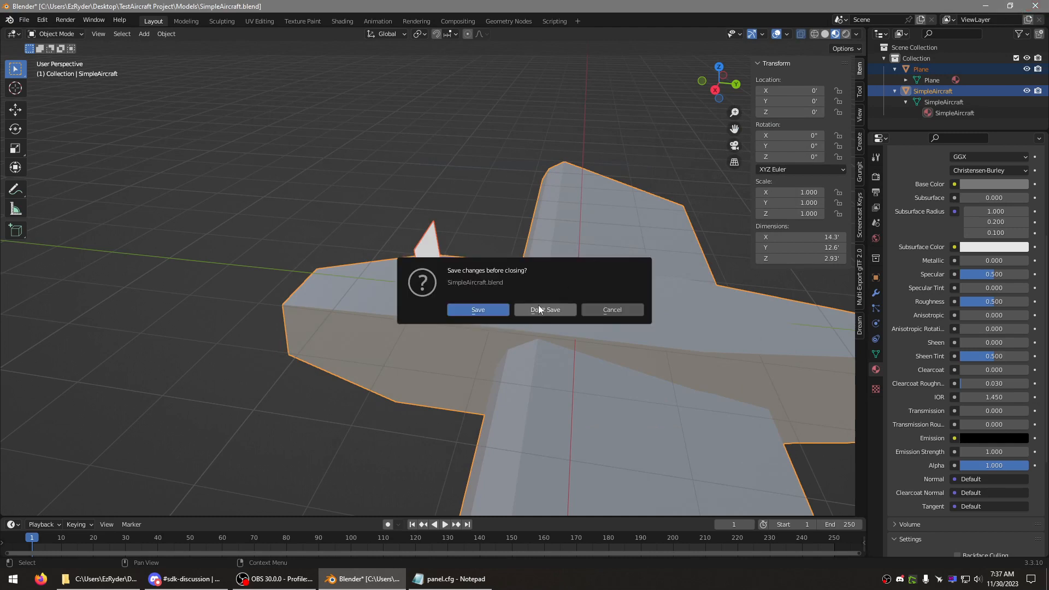
{"action": "left_click", "coordinate": [465, 310]}
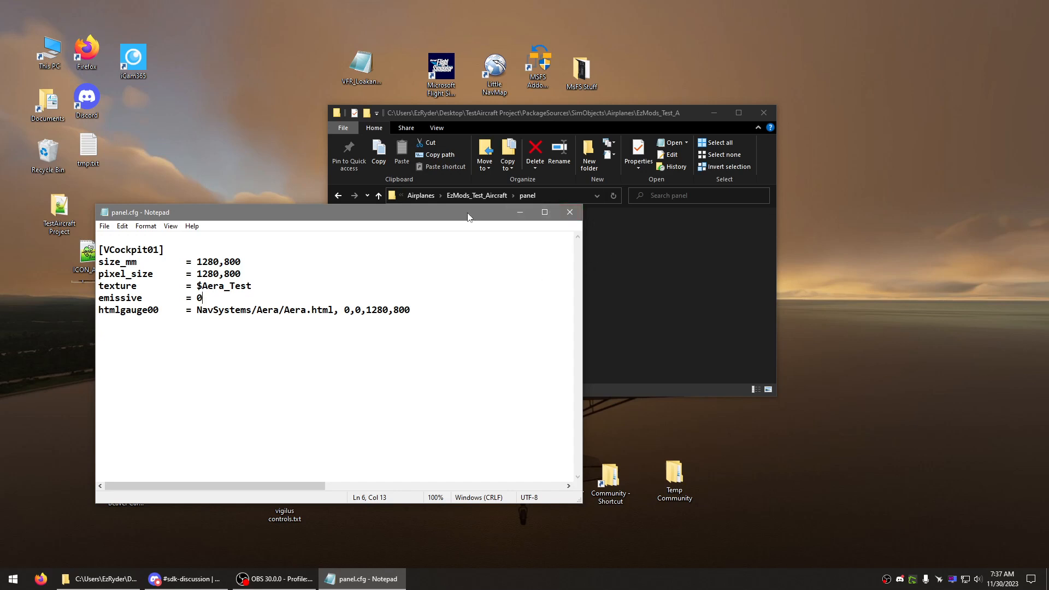
{"action": "left_click_drag", "start_coordinate": [471, 216], "coordinate": [879, 112]}
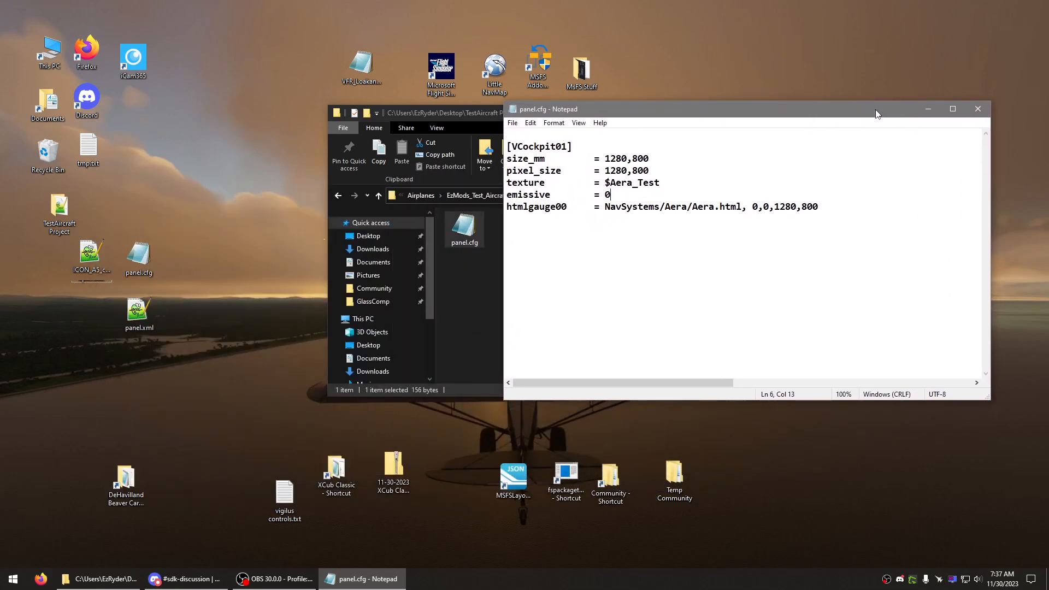
{"action": "left_click", "coordinate": [971, 116]}
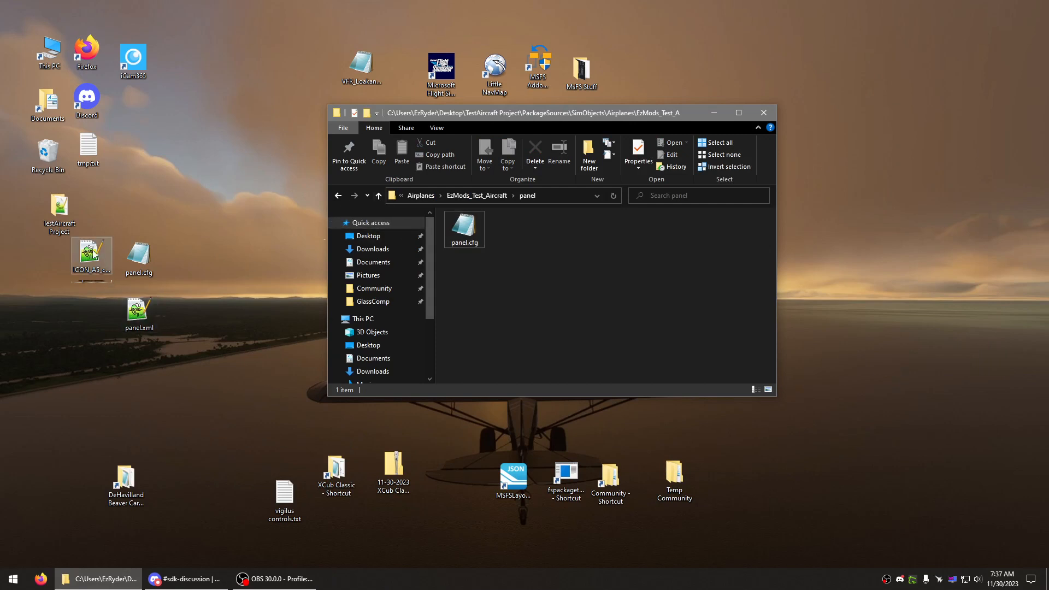
Step: Open Test_Aircraft.xml from the model folder of EzMods_Test_Aircraft for editing
{"action": "left_click_drag", "start_coordinate": [137, 311], "coordinate": [219, 276]}
{"action": "left_click", "coordinate": [492, 300]}
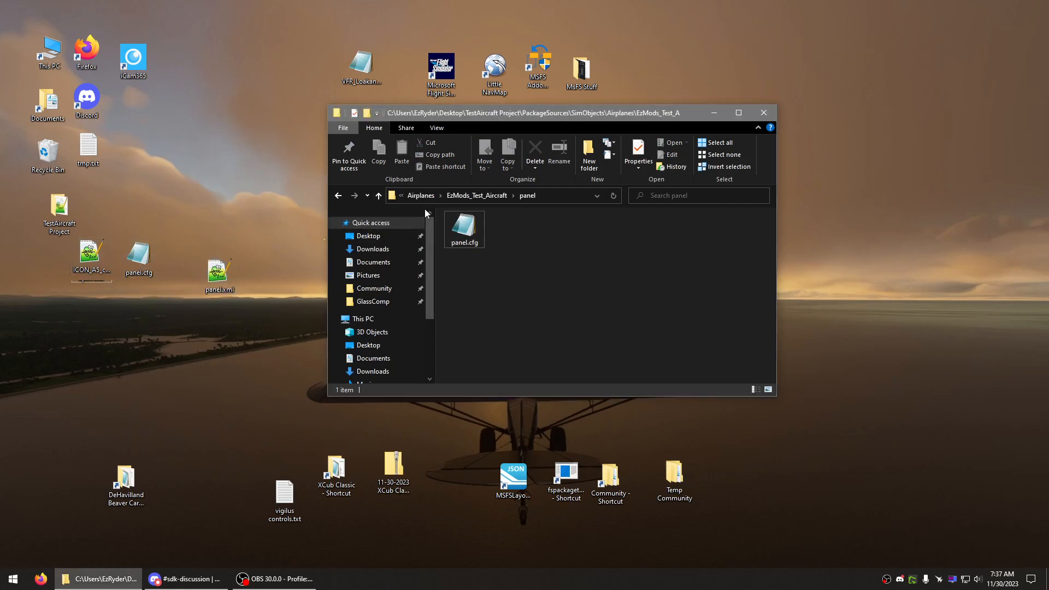
{"action": "left_click", "coordinate": [377, 196]}
{"action": "double_click", "coordinate": [470, 229]}
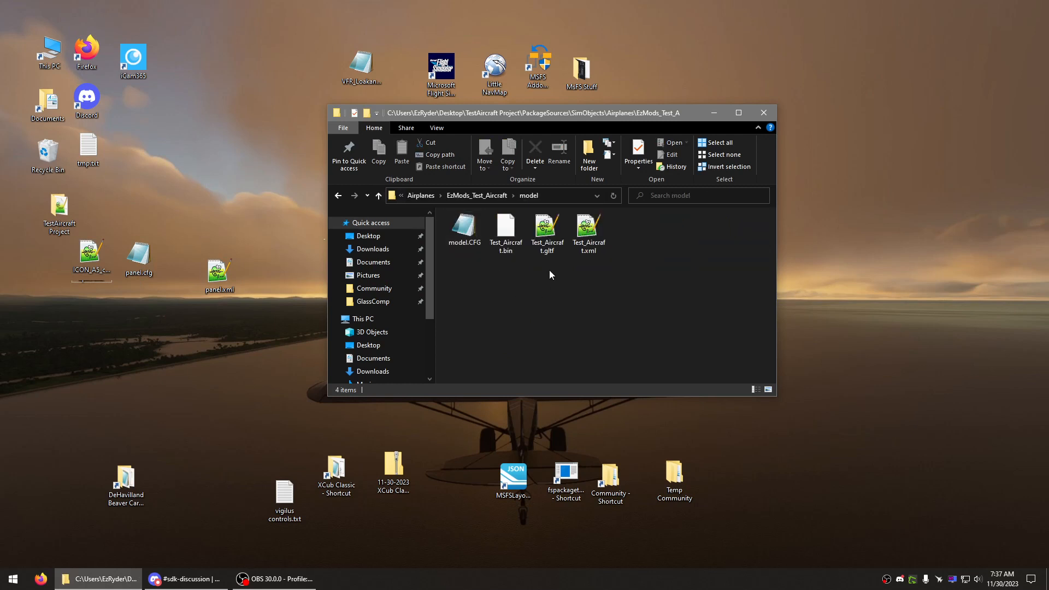
{"action": "left_click", "coordinate": [590, 238]}
{"action": "left_click", "coordinate": [593, 282]}
{"action": "double_click", "coordinate": [602, 225]}
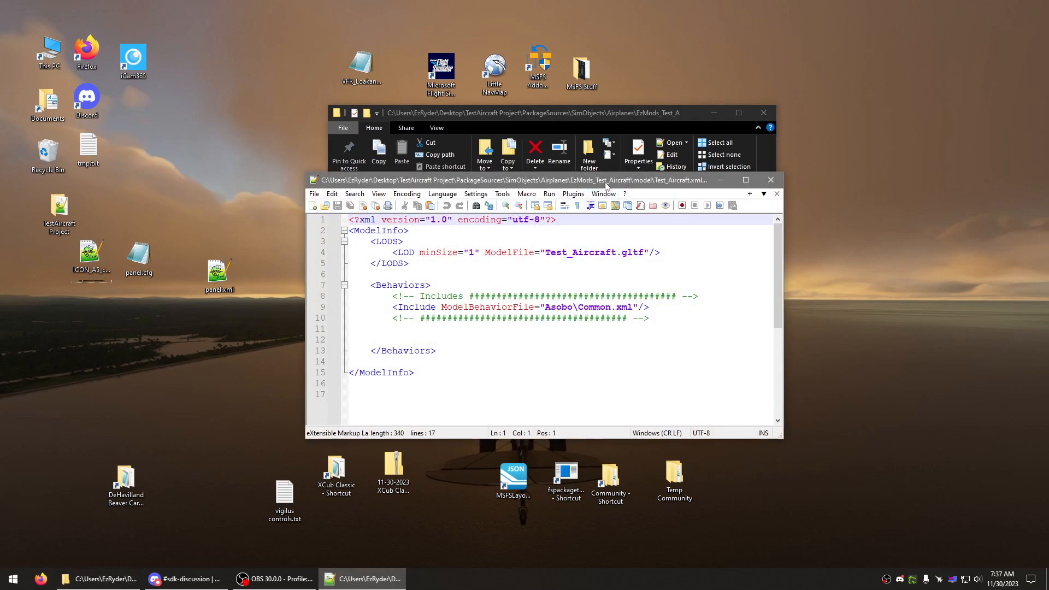
{"action": "left_click_drag", "start_coordinate": [650, 175], "coordinate": [715, 312]}
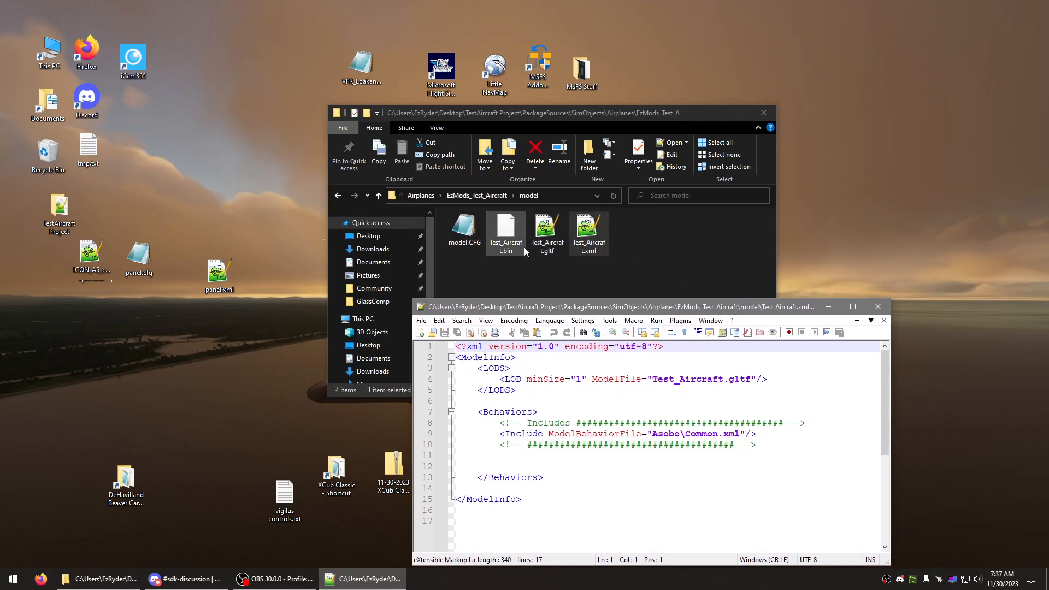
Step: Open model.CFG and check which XML file the normal entry under [models] points to, and close the file
{"action": "double_click", "coordinate": [472, 234]}
{"action": "left_click_drag", "start_coordinate": [639, 220], "coordinate": [546, 221]}
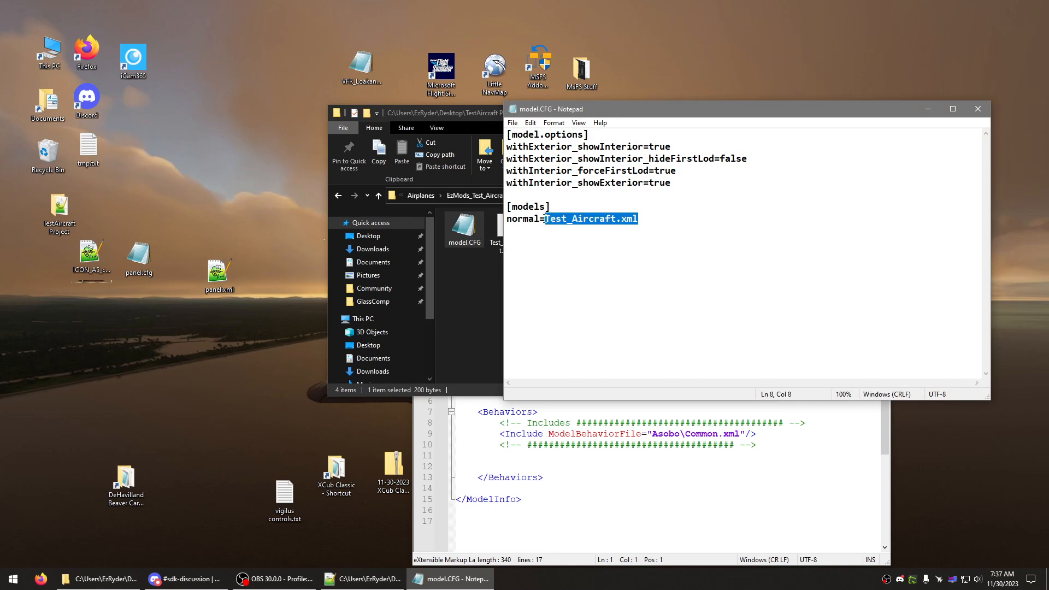
{"action": "left_click", "coordinate": [973, 111]}
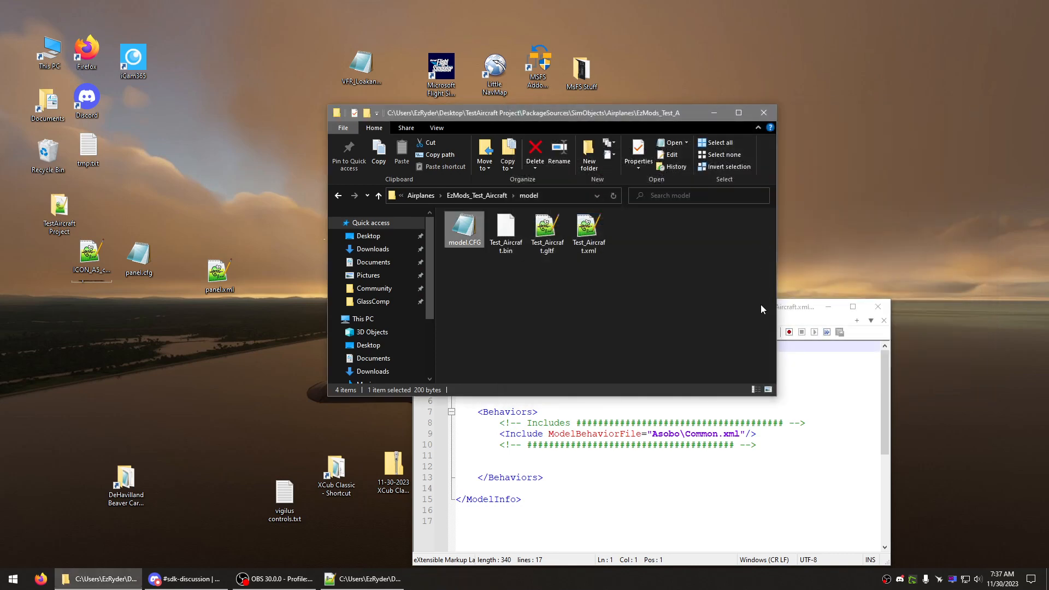
{"action": "left_click", "coordinate": [808, 403]}
{"action": "double_click", "coordinate": [464, 230]}
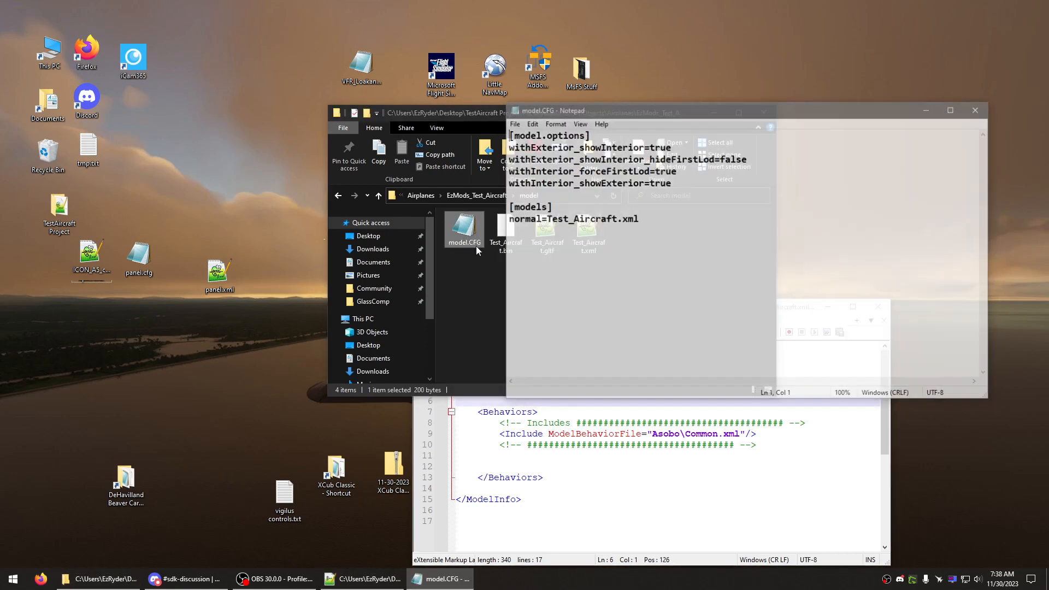
{"action": "left_click_drag", "start_coordinate": [646, 224], "coordinate": [506, 220]}
{"action": "left_click", "coordinate": [530, 234]}
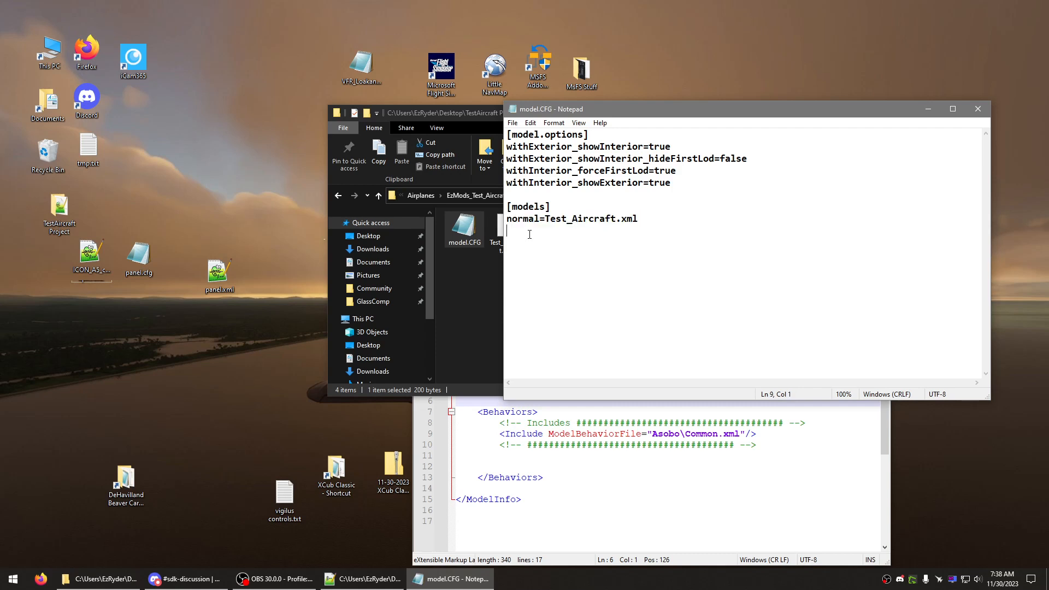
{"action": "left_click", "coordinate": [978, 109]}
Step: Locate the Asobo\Common.xml include in Test_Aircraft.xml and open ICON_A5_cockpit.XML from the desktop beside it
{"action": "left_click", "coordinate": [765, 434]}
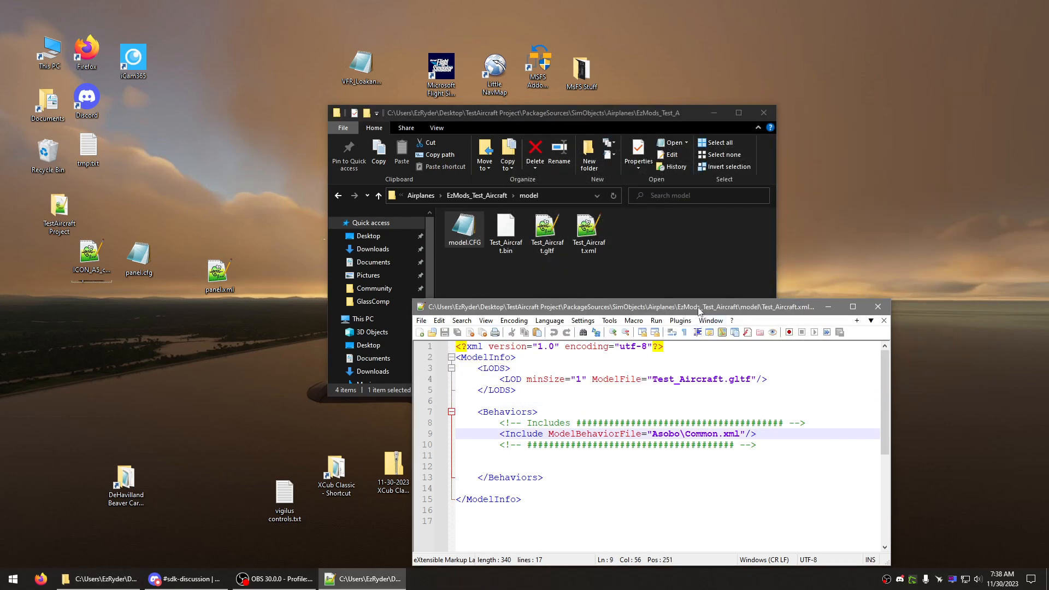
{"action": "left_click_drag", "start_coordinate": [700, 309], "coordinate": [582, 267]}
{"action": "left_click_drag", "start_coordinate": [643, 393], "coordinate": [336, 396]}
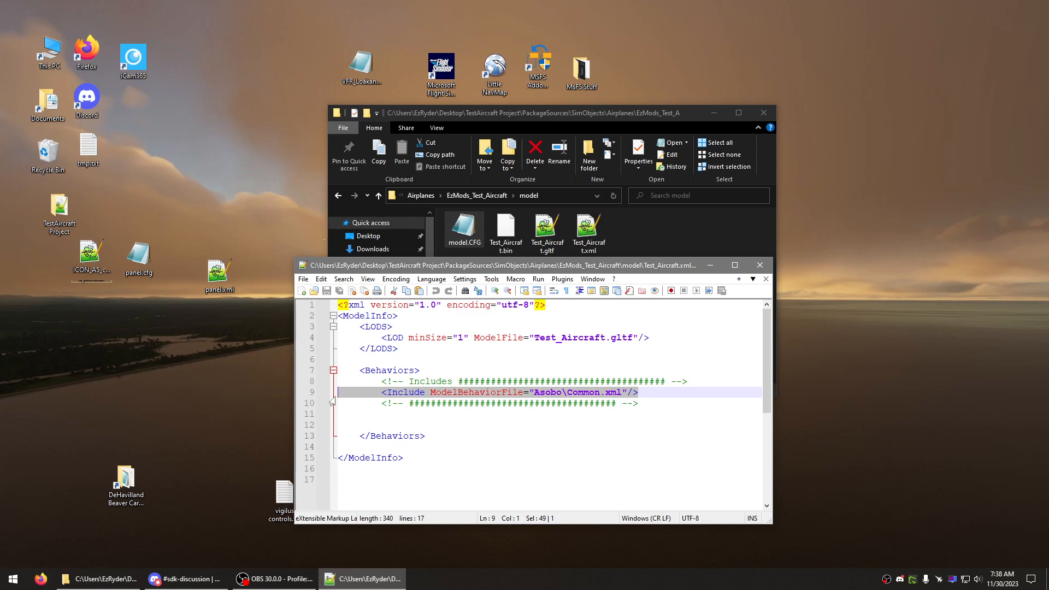
{"action": "left_click", "coordinate": [81, 277]}
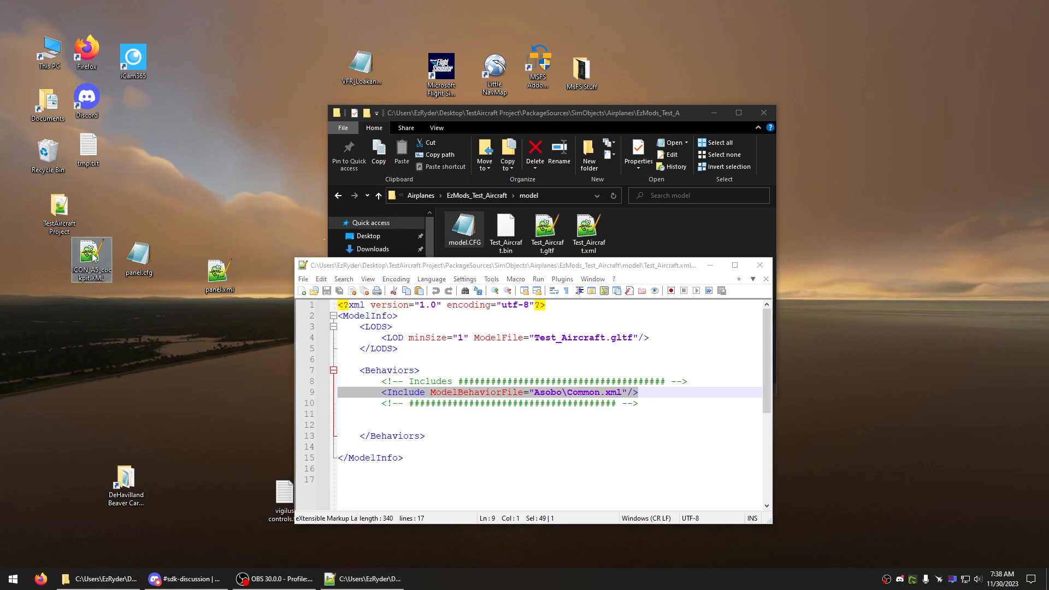
{"action": "left_click_drag", "start_coordinate": [89, 257], "coordinate": [83, 281]}
{"action": "double_click", "coordinate": [82, 279]}
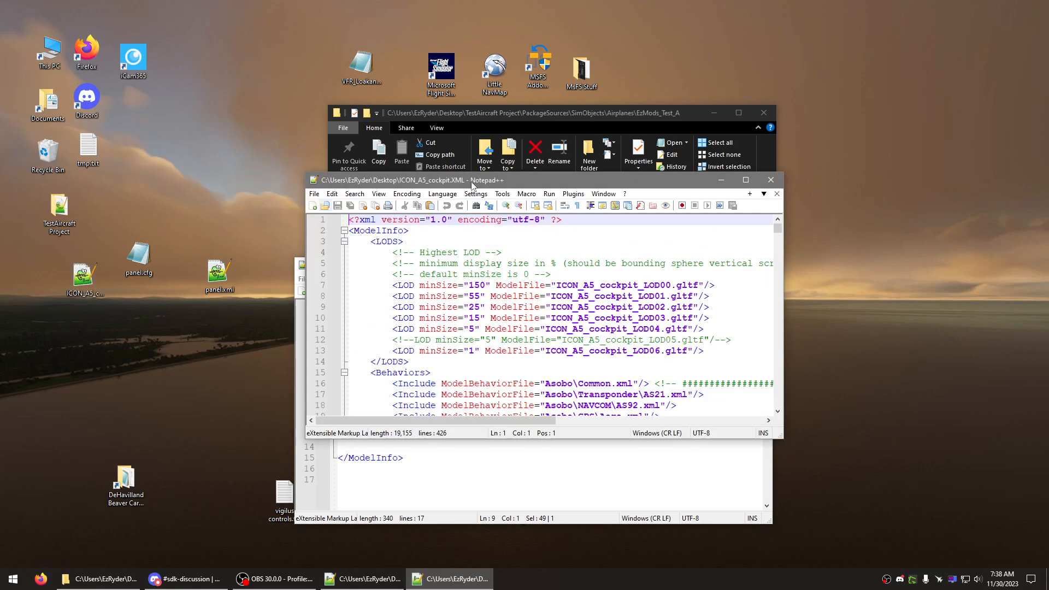
{"action": "left_click_drag", "start_coordinate": [399, 152], "coordinate": [267, 88]}
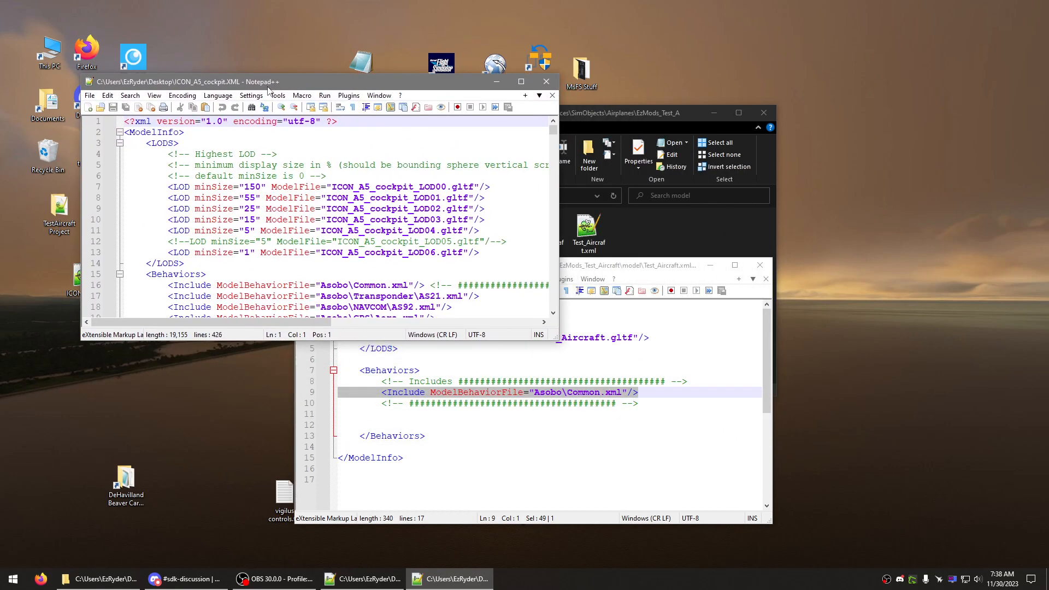
Step: Copy the Include line for the ModelBehaviorFile Asobo\GPS\Aera.xml from the Behaviors section of ICON_A5_cockpit.XML
{"action": "left_click", "coordinate": [353, 219]}
{"action": "scroll", "coordinate": [357, 217], "scroll_direction": "down", "scroll_amount": 2}
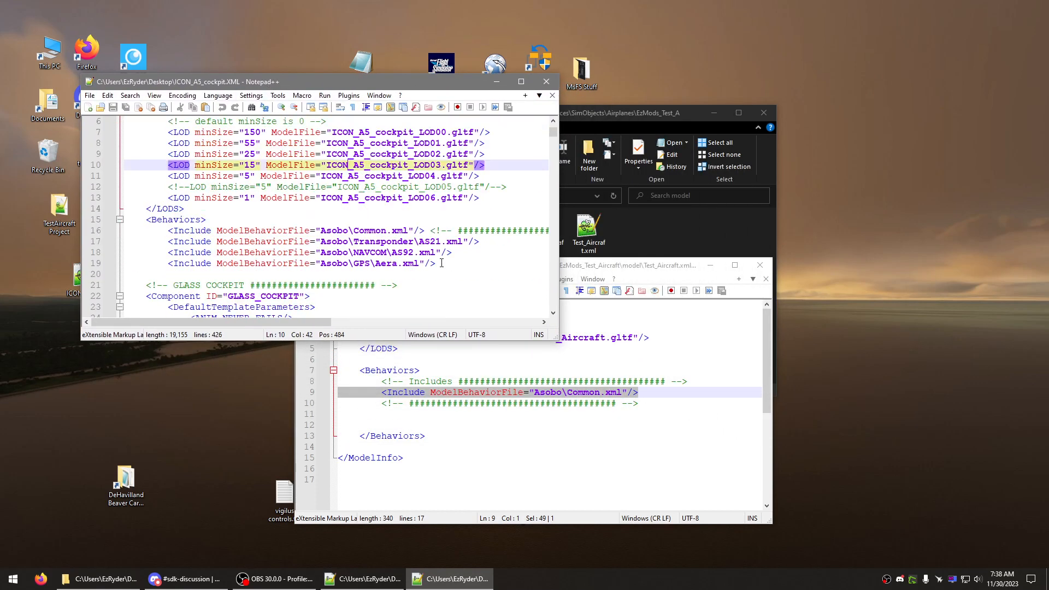
{"action": "left_click_drag", "start_coordinate": [437, 264], "coordinate": [170, 266]}
{"action": "right_click", "coordinate": [188, 265]}
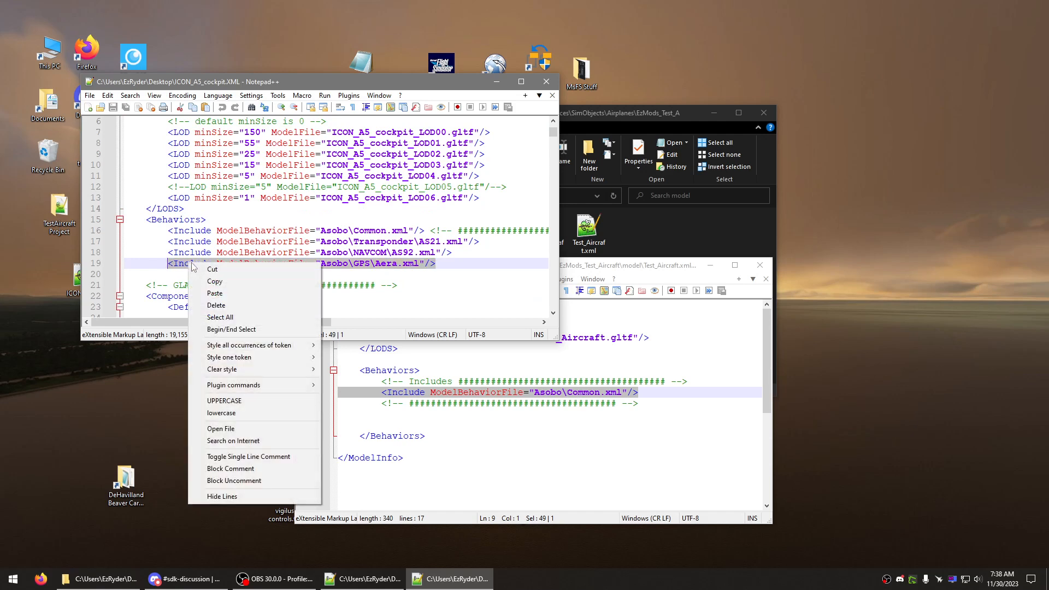
{"action": "left_click", "coordinate": [208, 282]}
Step: Paste the Asobo\GPS\Aera.xml include on a new line below the Asobo\Common.xml include in Test_Aircraft.xml, and close the file with changes saved
{"action": "left_click", "coordinate": [650, 391]}
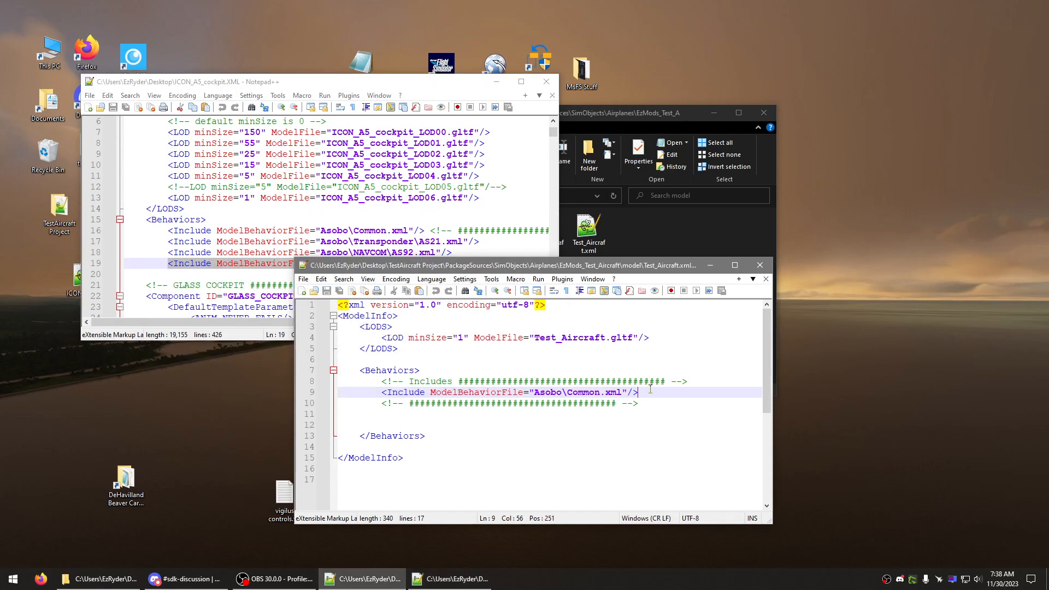
{"action": "key", "text": "Return"}
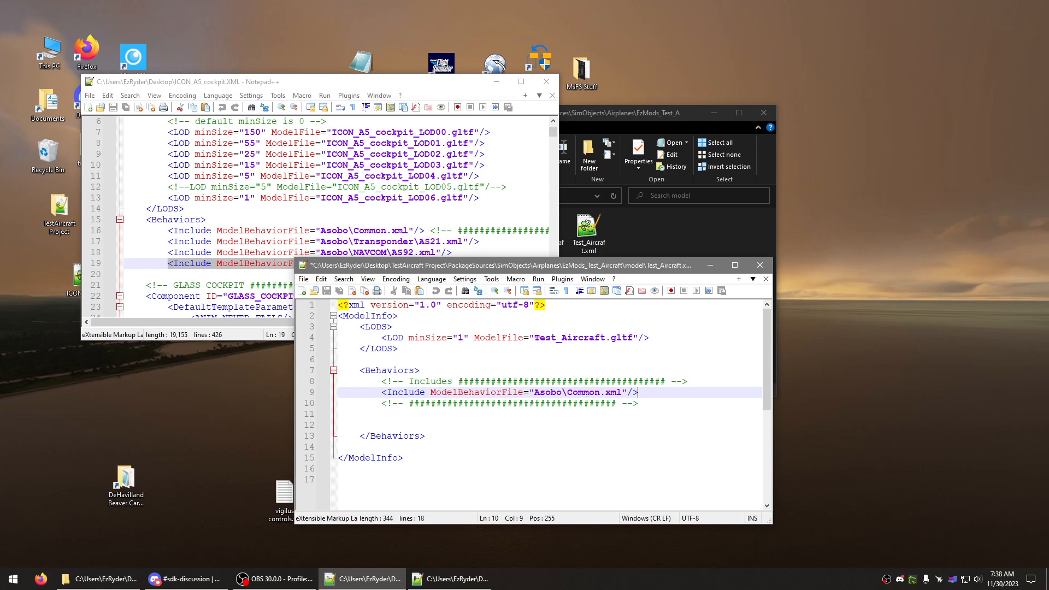
{"action": "right_click", "coordinate": [417, 407]}
{"action": "left_click", "coordinate": [405, 405]}
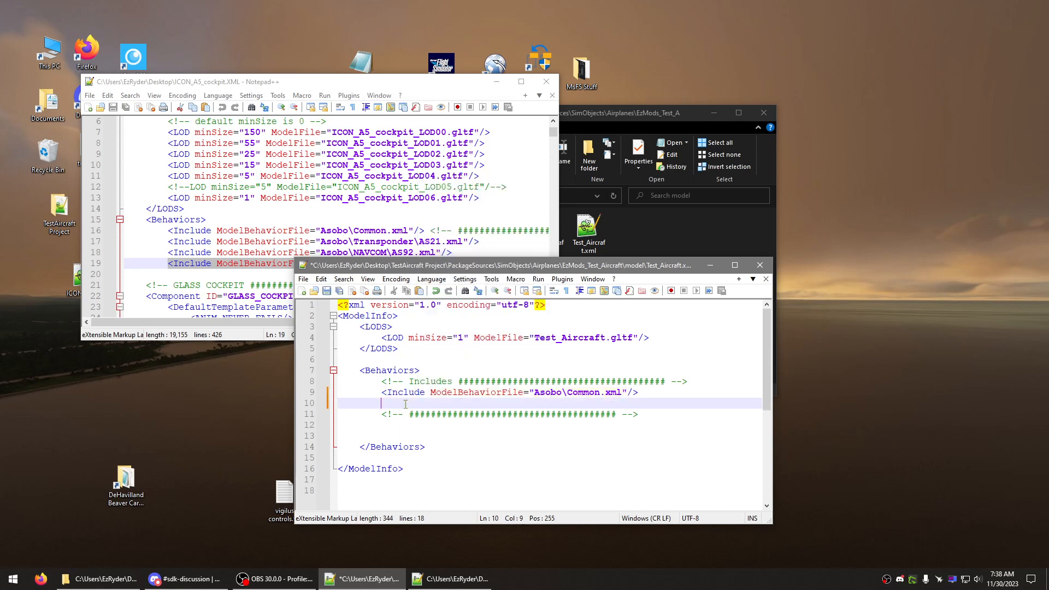
{"action": "right_click", "coordinate": [405, 404]}
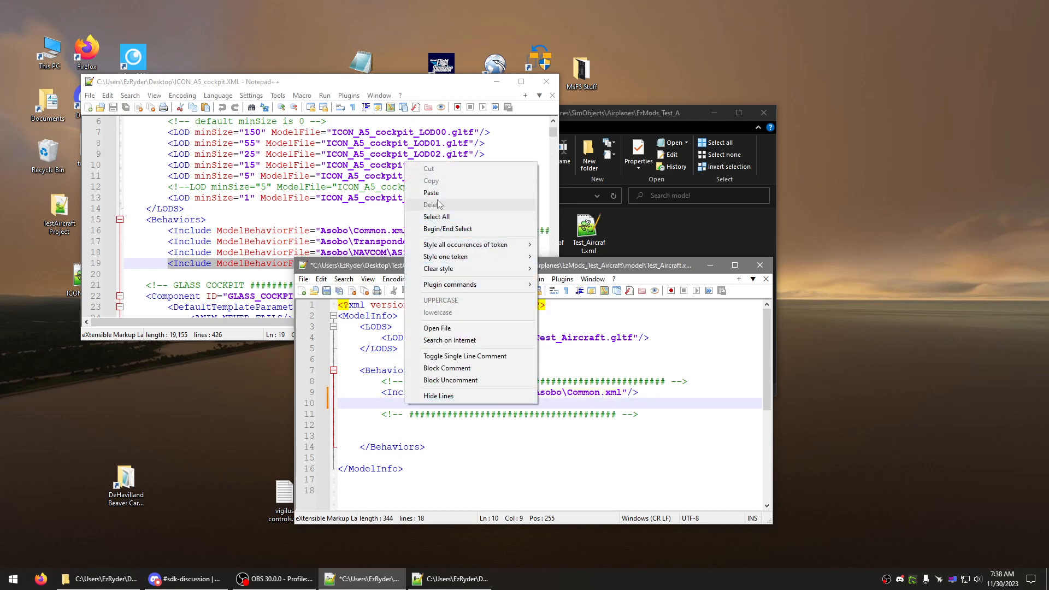
{"action": "left_click", "coordinate": [432, 193]}
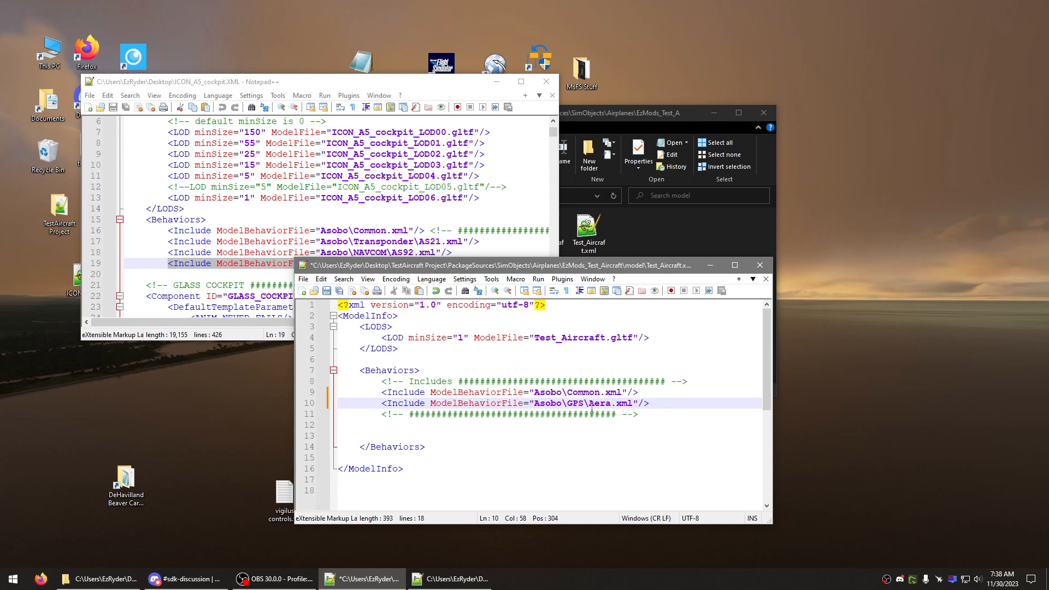
{"action": "left_click", "coordinate": [760, 265]}
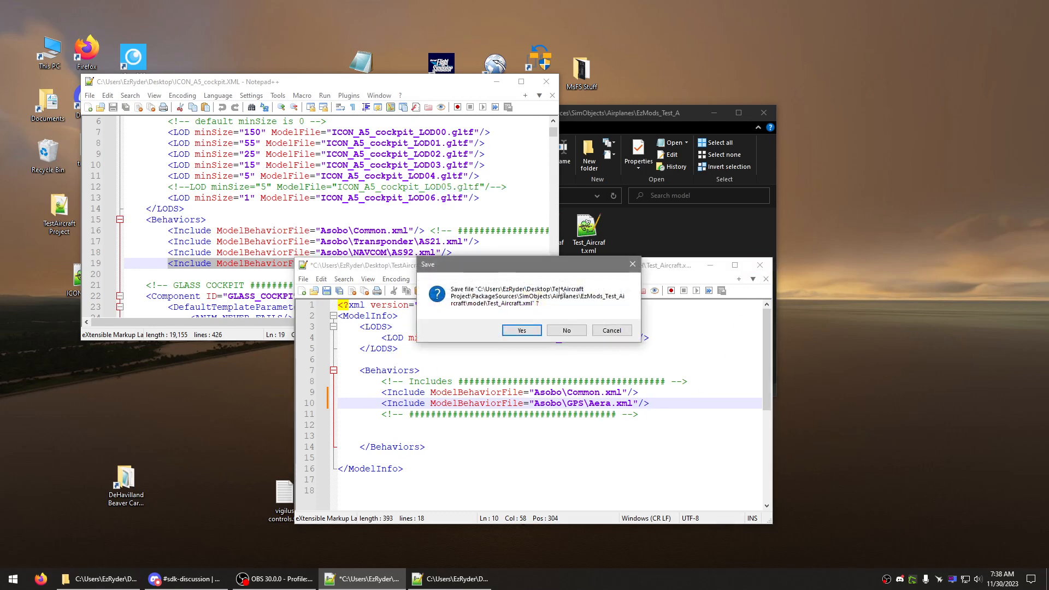
{"action": "left_click", "coordinate": [522, 330]}
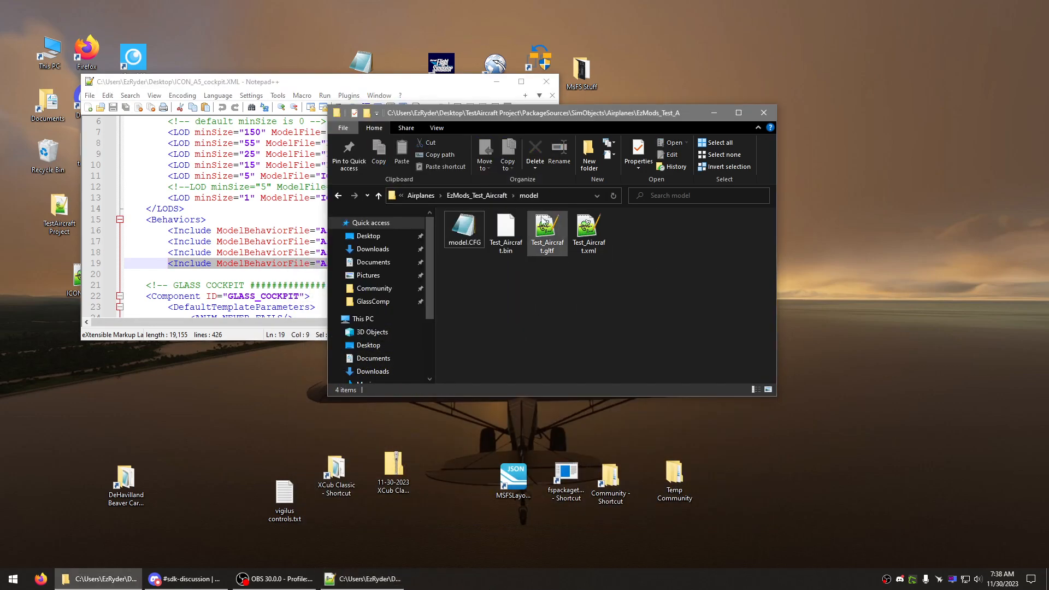
Step: Go back up to the EzMods_Test_Aircraft folder and close ICON_A5_cockpit.XML
{"action": "left_click", "coordinate": [379, 196]}
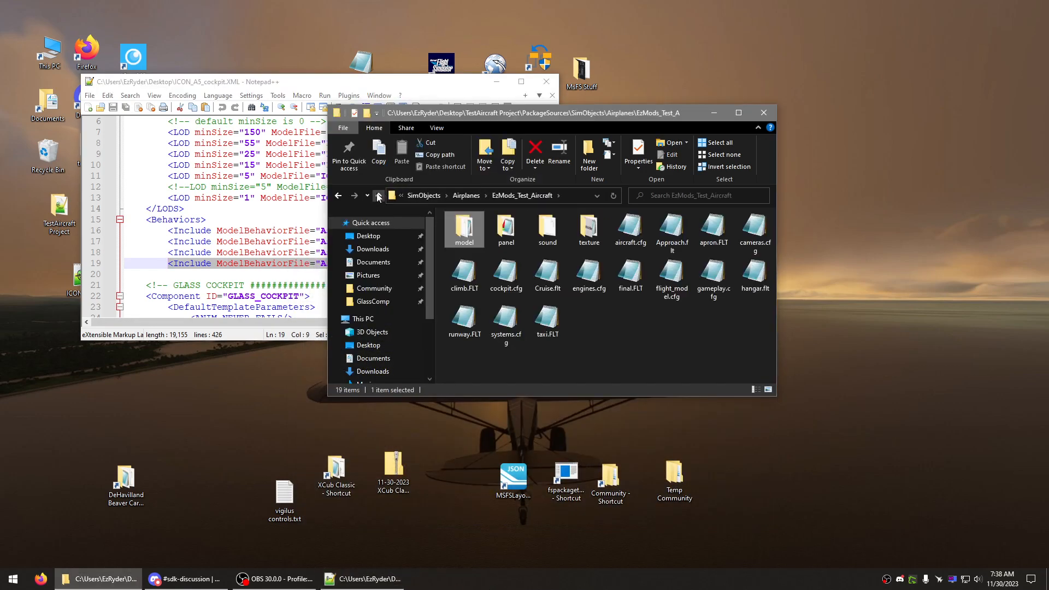
{"action": "left_click", "coordinate": [274, 209]}
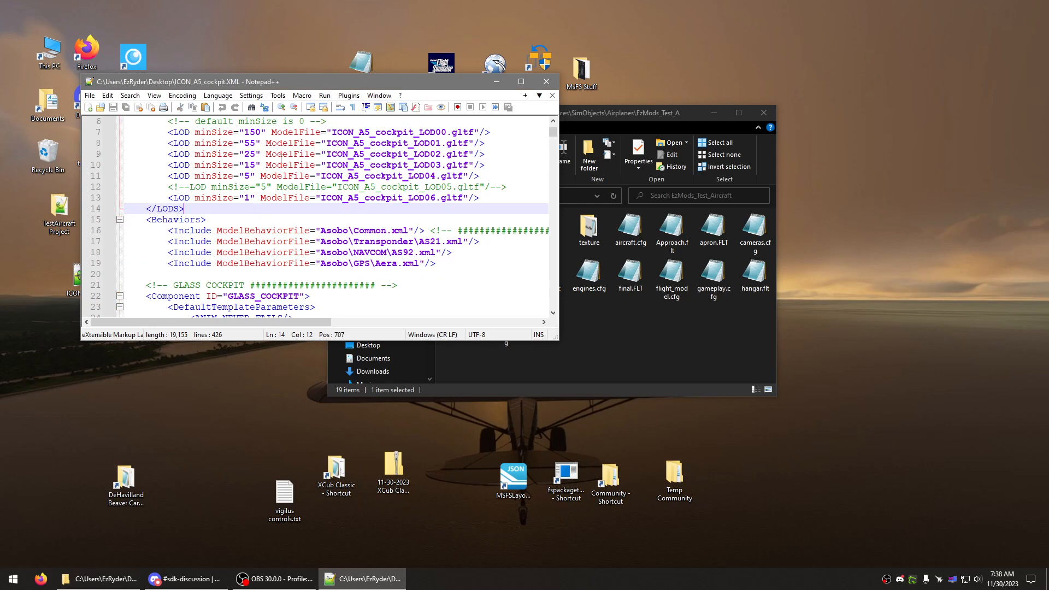
{"action": "left_click", "coordinate": [441, 259]}
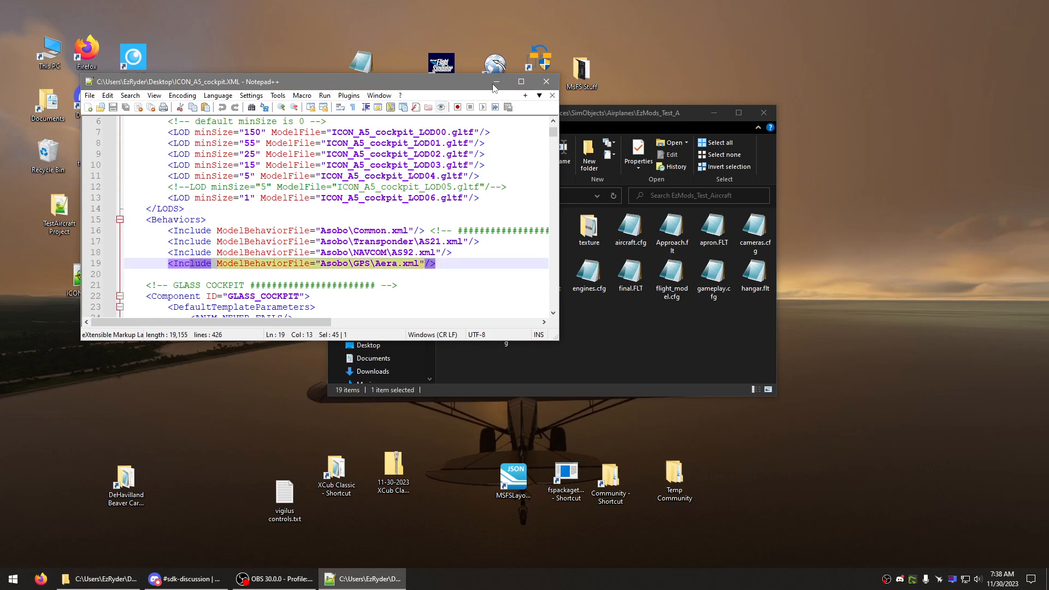
{"action": "left_click", "coordinate": [547, 81]}
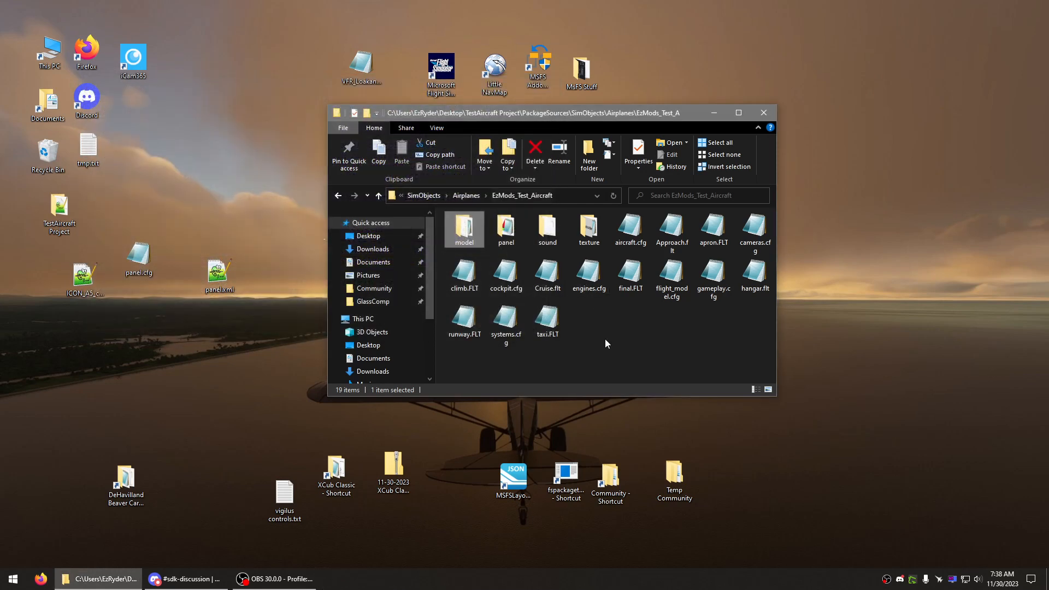
Step: Open panel.cfg from the panel folder, review its whole [VCockpit01] section, and close it
{"action": "double_click", "coordinate": [504, 228]}
{"action": "double_click", "coordinate": [467, 229]}
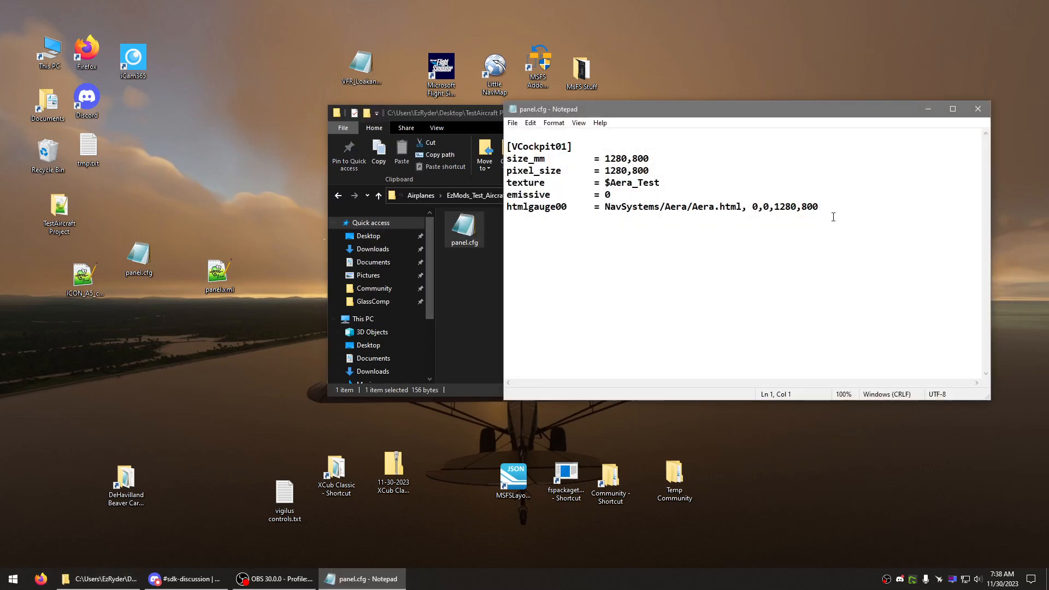
{"action": "left_click_drag", "start_coordinate": [834, 217], "coordinate": [507, 145]}
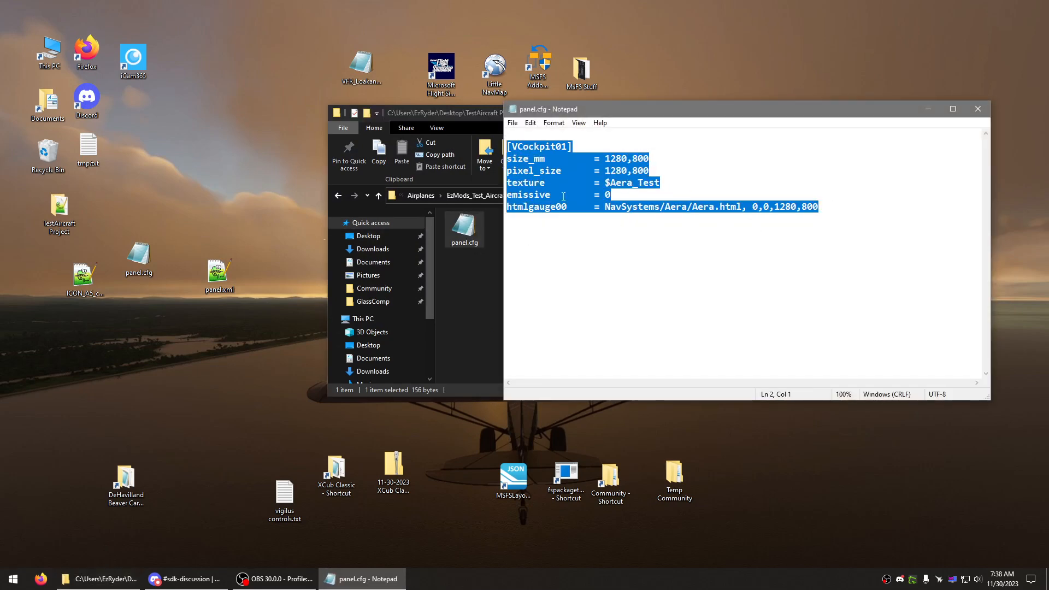
{"action": "left_click", "coordinate": [979, 109]}
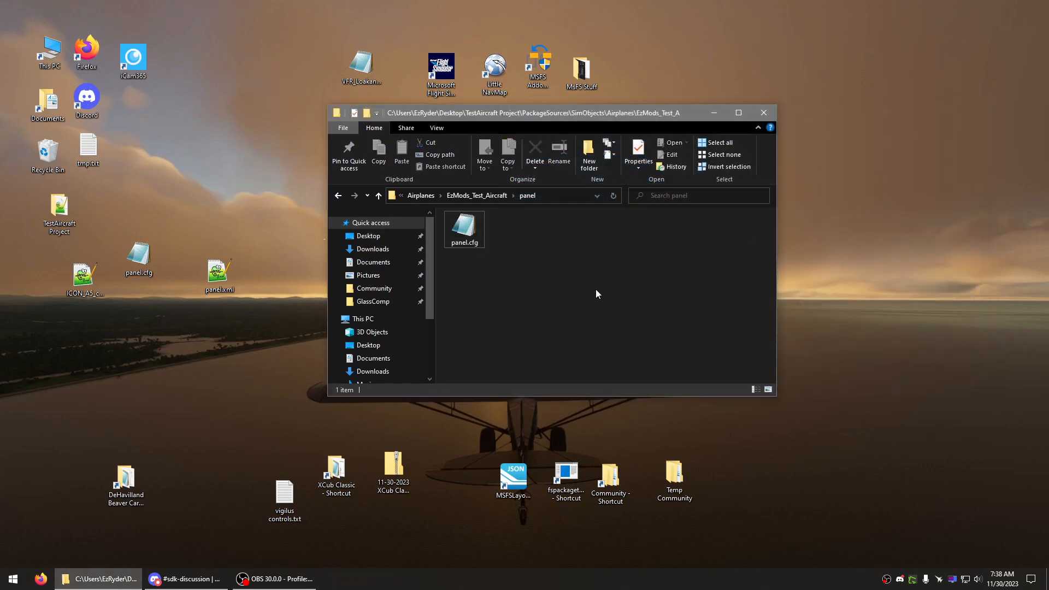
Step: Move the panel.xml file icon on the desktop to just below panel.cfg
{"action": "left_click", "coordinate": [83, 279]}
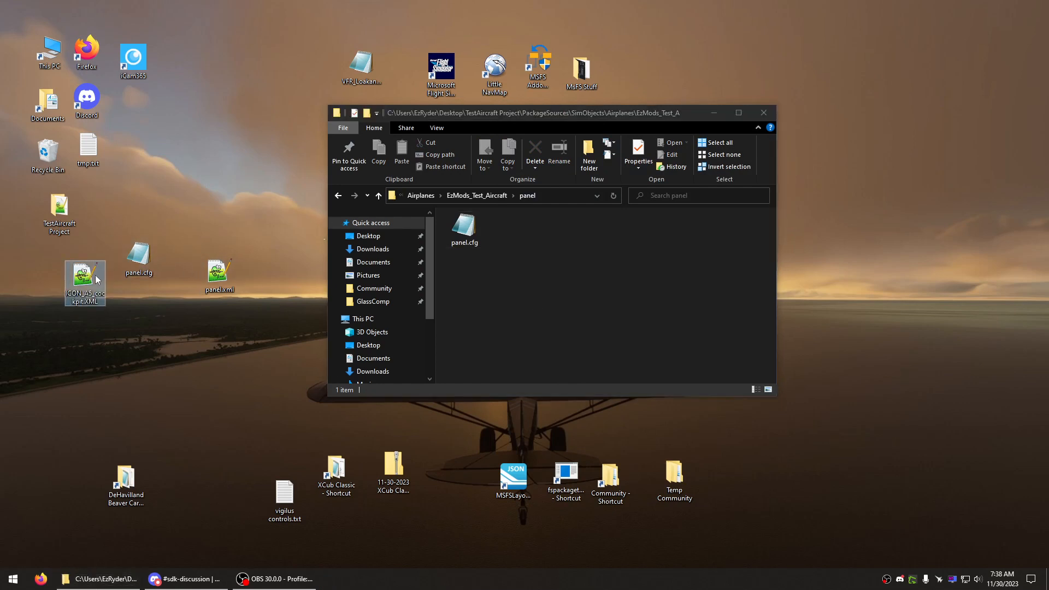
{"action": "left_click", "coordinate": [153, 271], "text": "ctrl"}
{"action": "left_click_drag", "start_coordinate": [218, 273], "coordinate": [131, 320]}
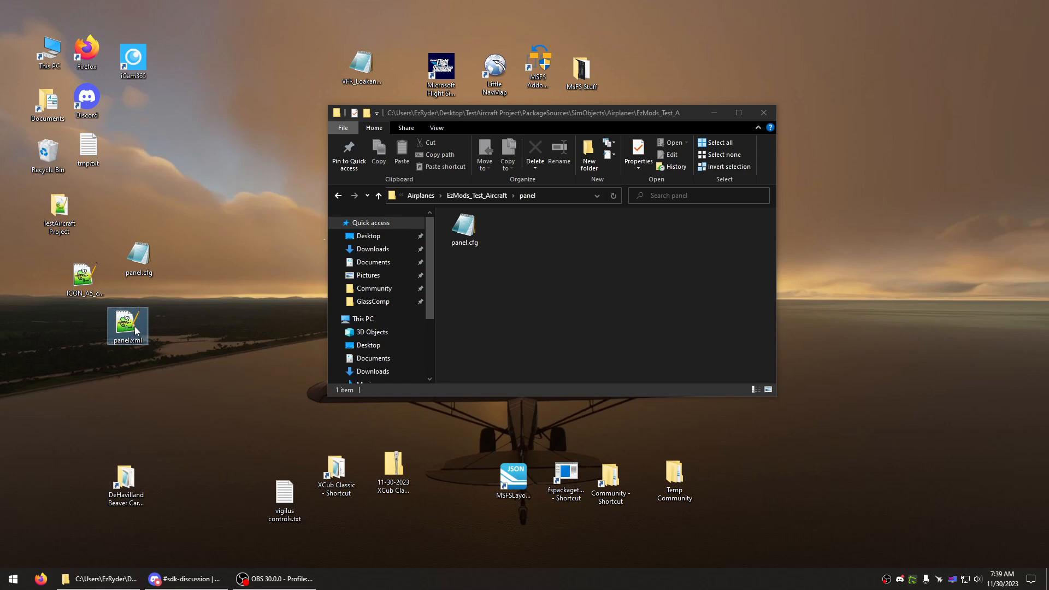
Step: Open panel.xml from the desktop and examine the Aera instrument block up to the start of the VoicesAlerts section
{"action": "double_click", "coordinate": [135, 329]}
{"action": "left_click_drag", "start_coordinate": [364, 82], "coordinate": [411, 77]}
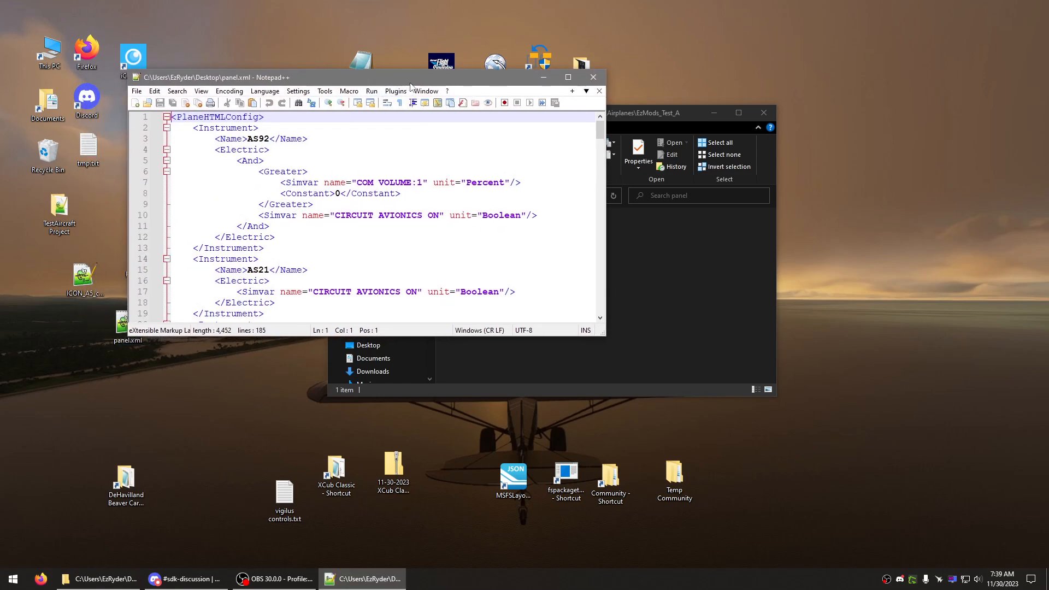
{"action": "scroll", "coordinate": [361, 177], "scroll_direction": "down", "scroll_amount": 5}
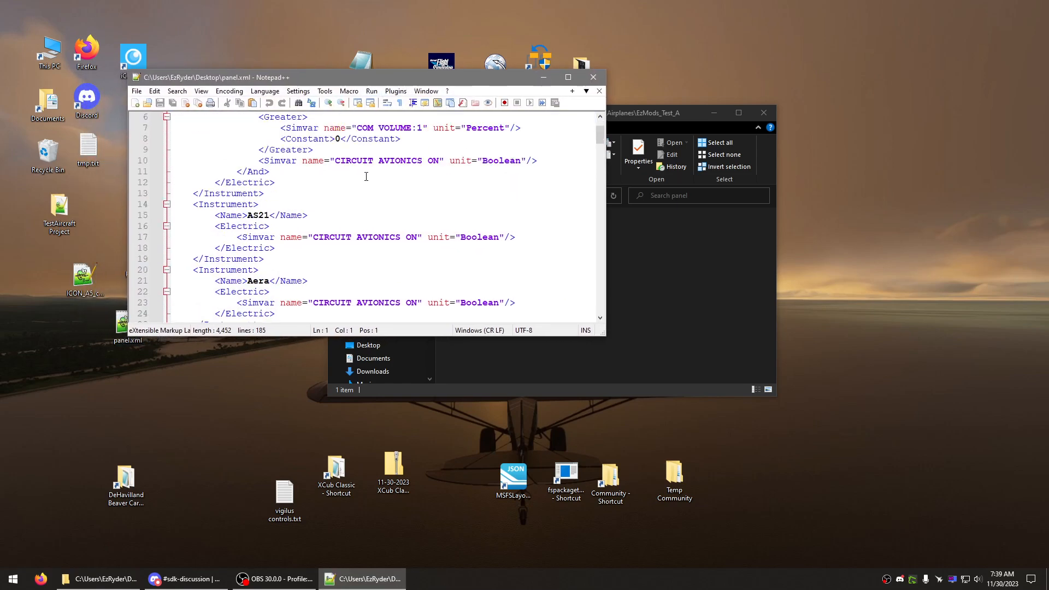
{"action": "left_click", "coordinate": [243, 160]}
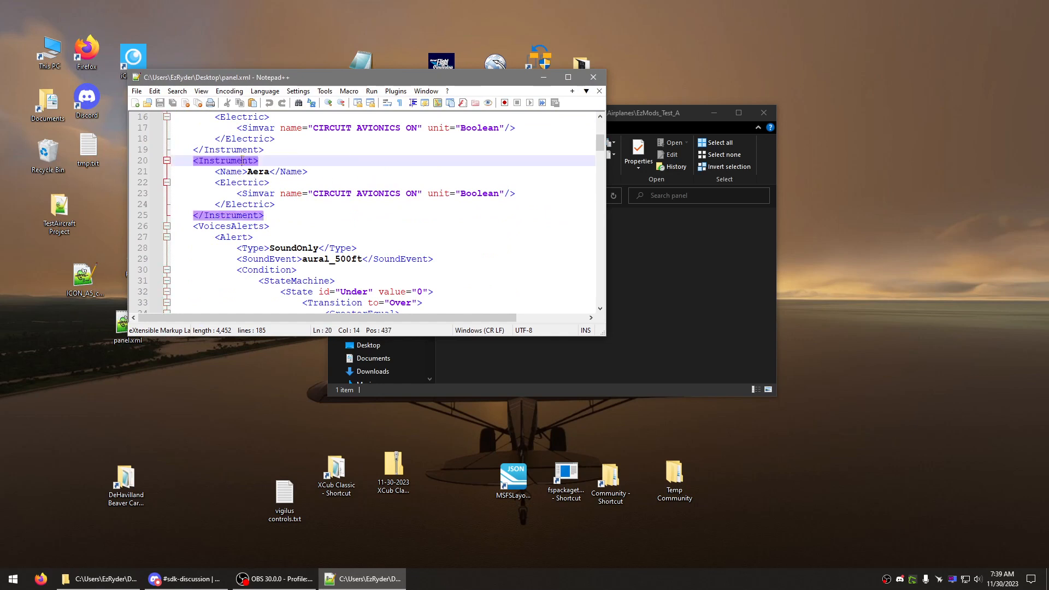
{"action": "left_click_drag", "start_coordinate": [270, 215], "coordinate": [126, 179]}
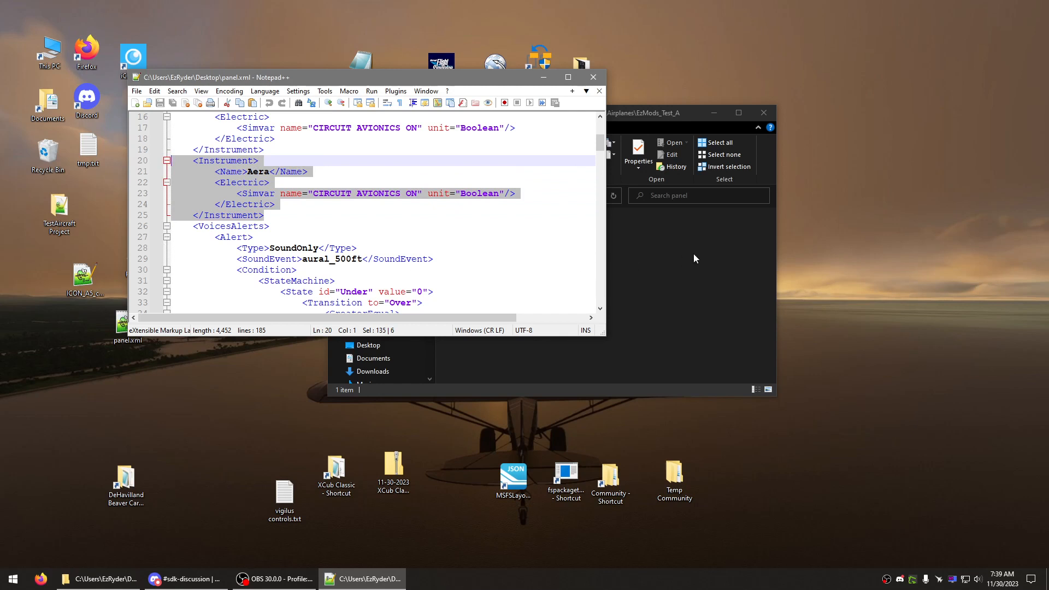
{"action": "left_click", "coordinate": [736, 268]}
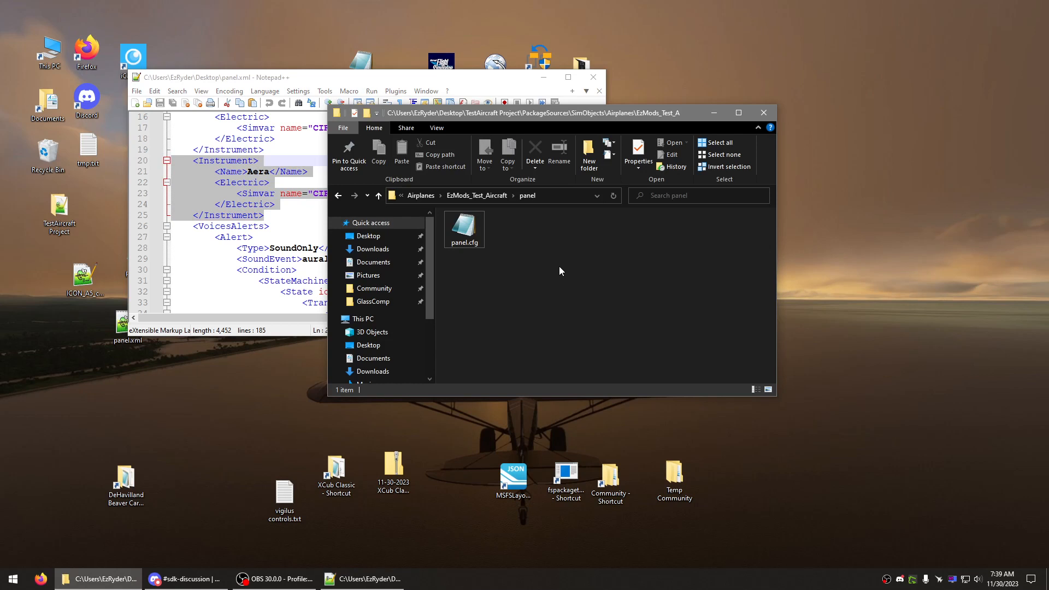
{"action": "left_click", "coordinate": [420, 81]}
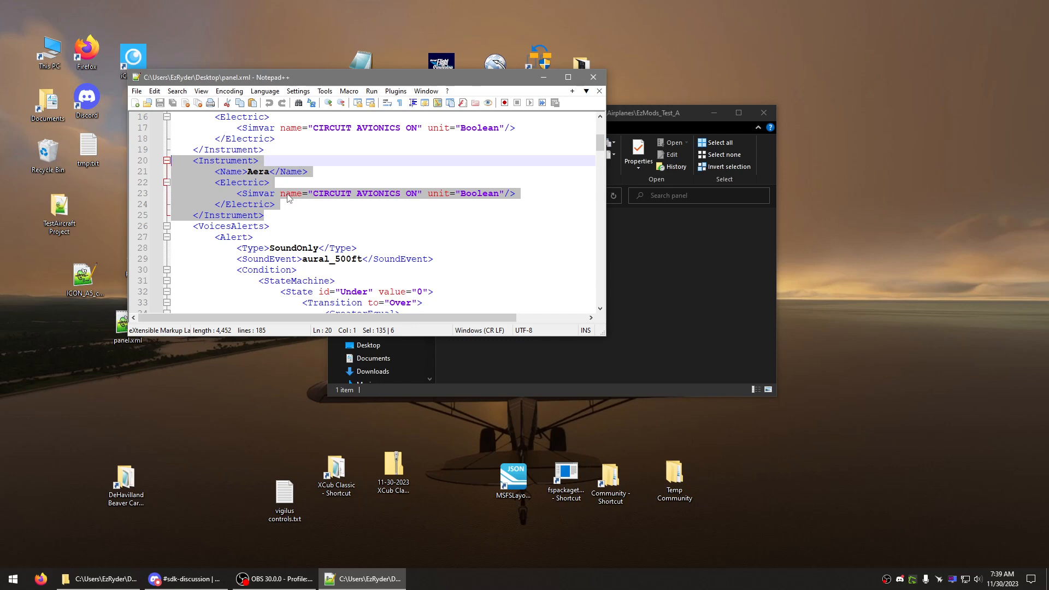
{"action": "left_click", "coordinate": [203, 226]}
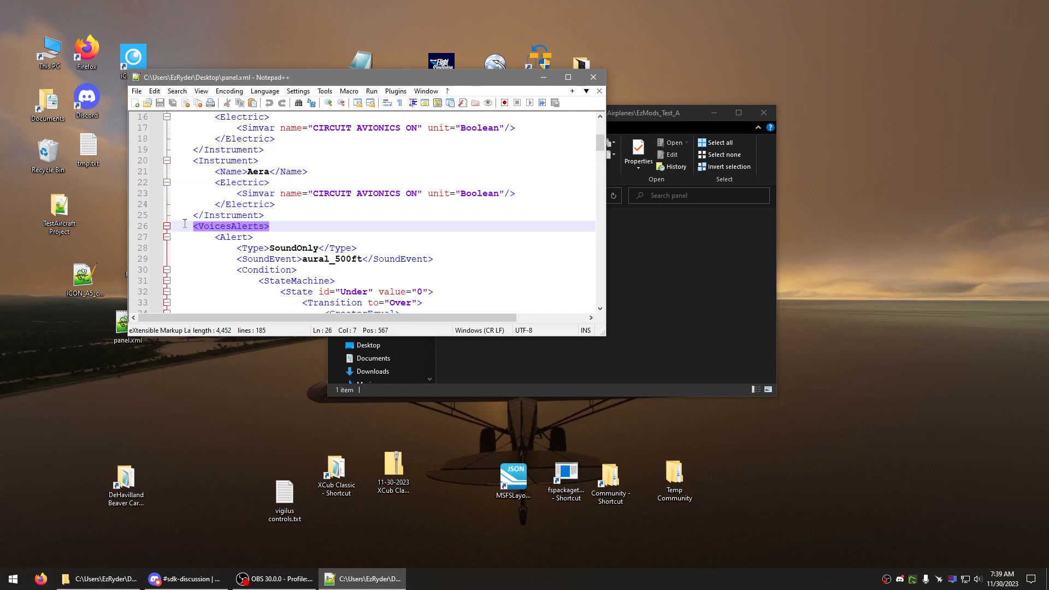
Step: Maximize panel.xml and review the whole VoicesAlerts section down to the end of the file and back to the beginning
{"action": "double_click", "coordinate": [417, 75]}
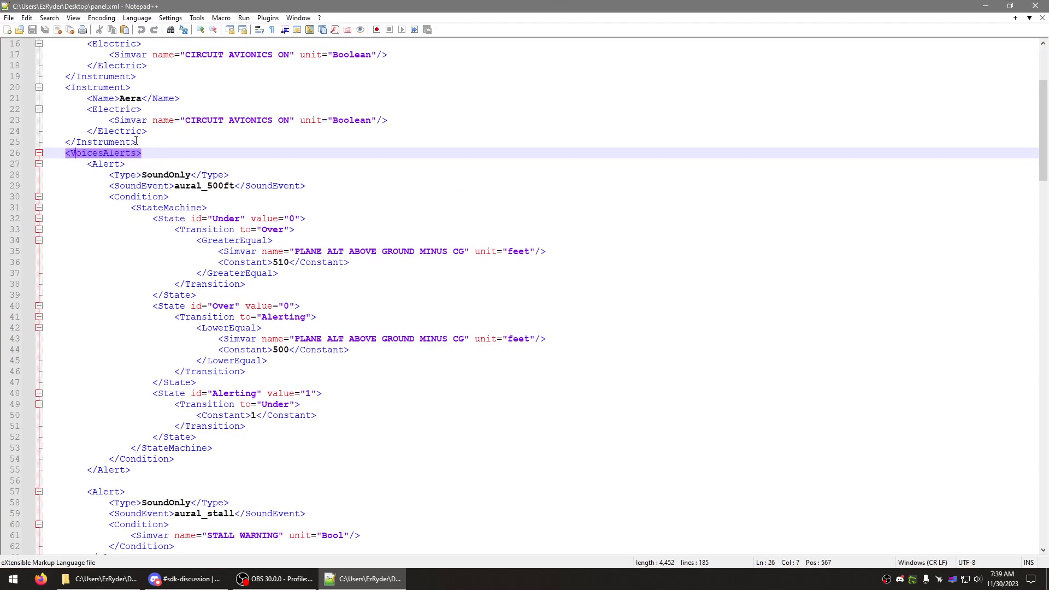
{"action": "left_click_drag", "start_coordinate": [1048, 147], "coordinate": [1048, 437]}
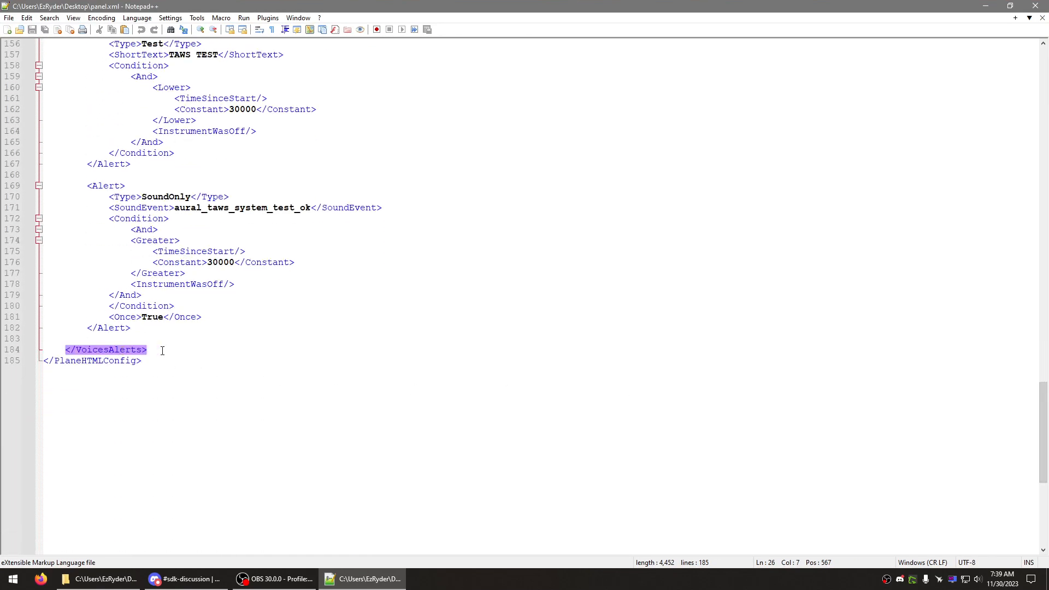
{"action": "scroll", "coordinate": [175, 328], "scroll_direction": "up", "scroll_amount": 20}
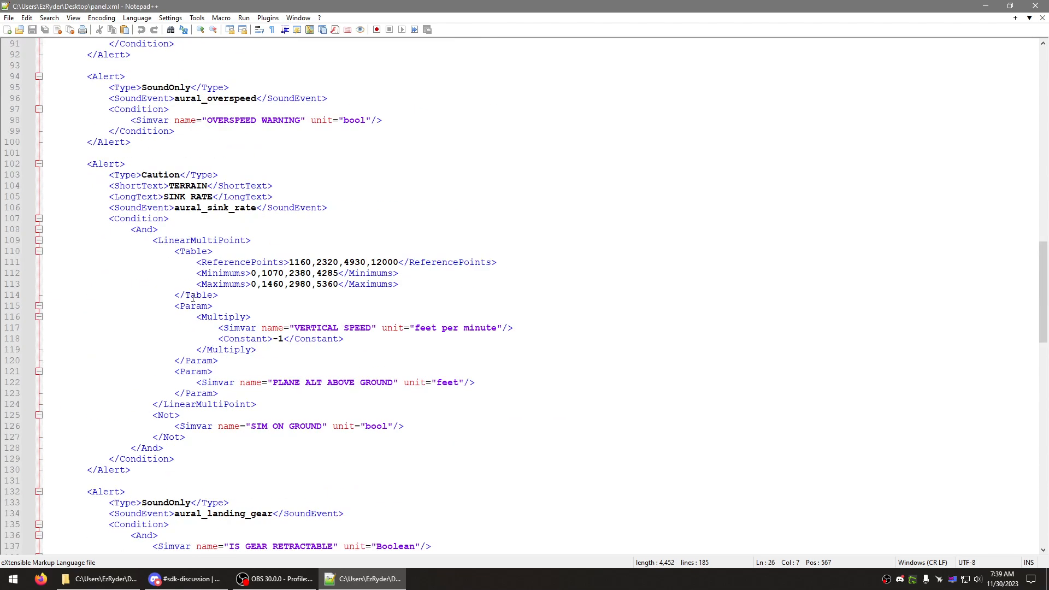
{"action": "scroll", "coordinate": [193, 296], "scroll_direction": "up", "scroll_amount": 20}
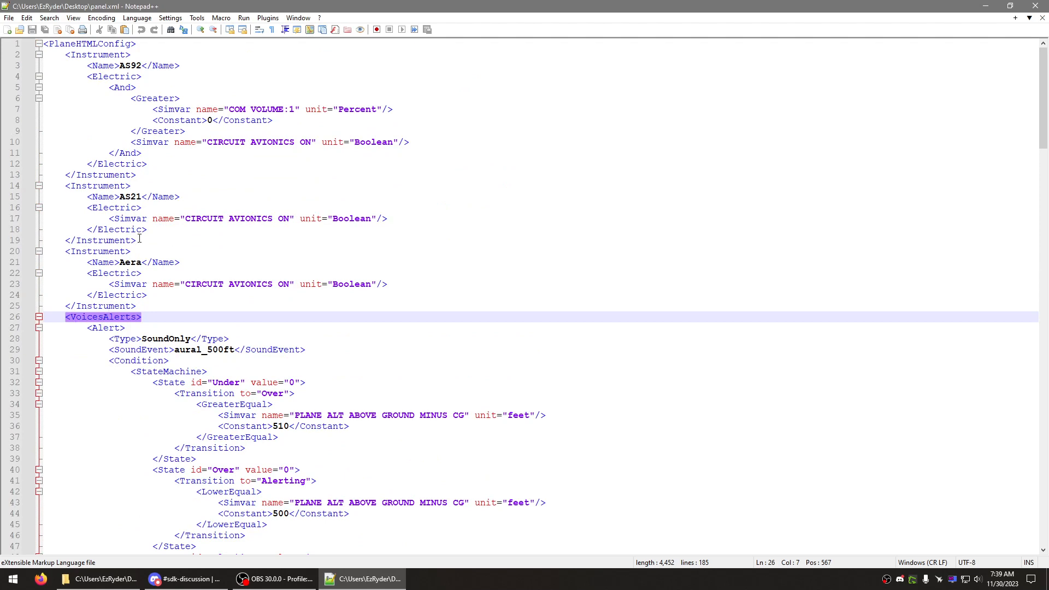
Step: Delete the AS92 and AS21 instrument blocks from panel.xml, including the empty line left above the Aera block
{"action": "left_click_drag", "start_coordinate": [138, 241], "coordinate": [39, 55]}
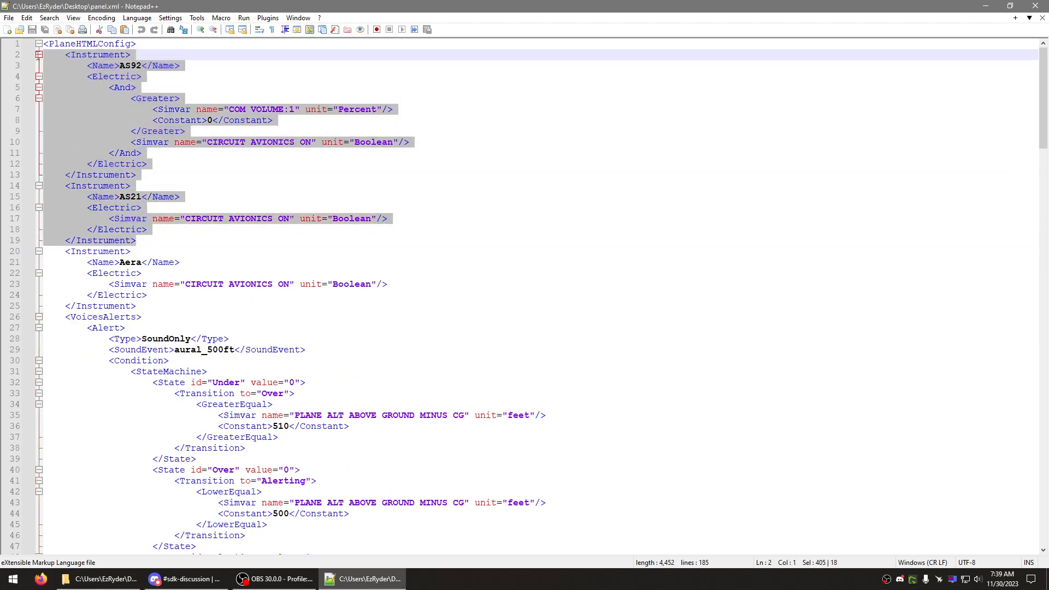
{"action": "left_click", "coordinate": [109, 54]}
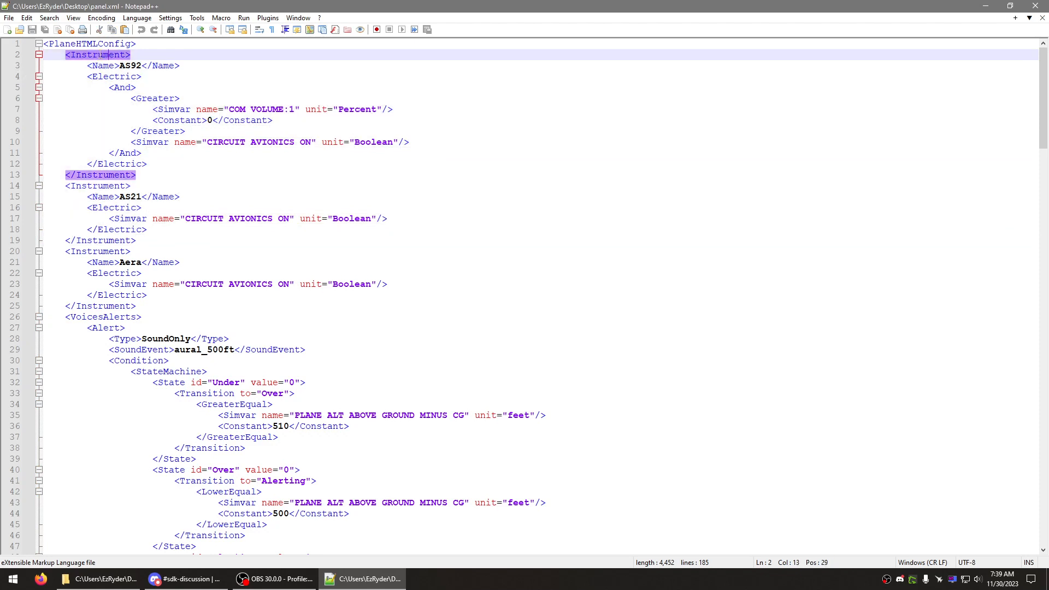
{"action": "left_click", "coordinate": [99, 186]}
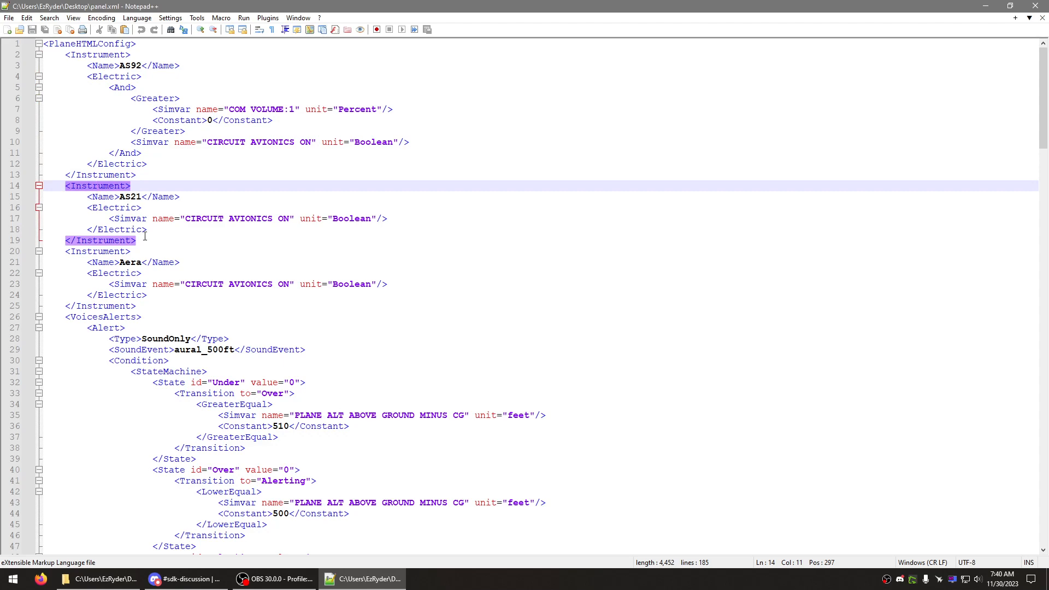
{"action": "left_click_drag", "start_coordinate": [144, 241], "coordinate": [36, 52]}
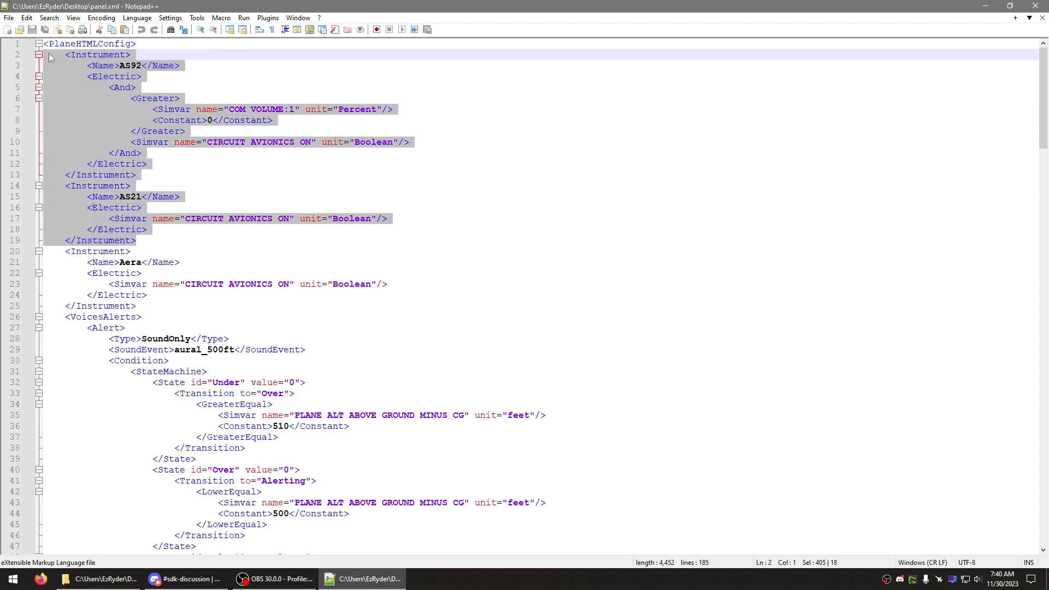
{"action": "key", "text": "Delete"}
{"action": "key", "text": "BackSpace"}
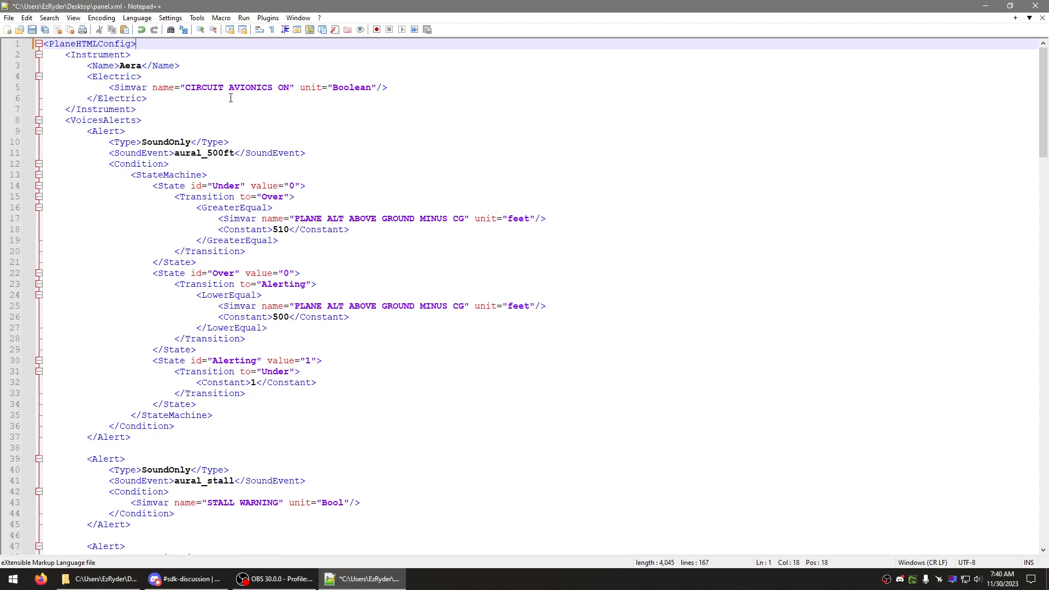
Step: Separate the Aera instrument block from the VoicesAlerts section with one blank line, checking the enclosing PlaneHTMLConfig tags
{"action": "left_click", "coordinate": [131, 110]}
{"action": "left_click", "coordinate": [39, 119]}
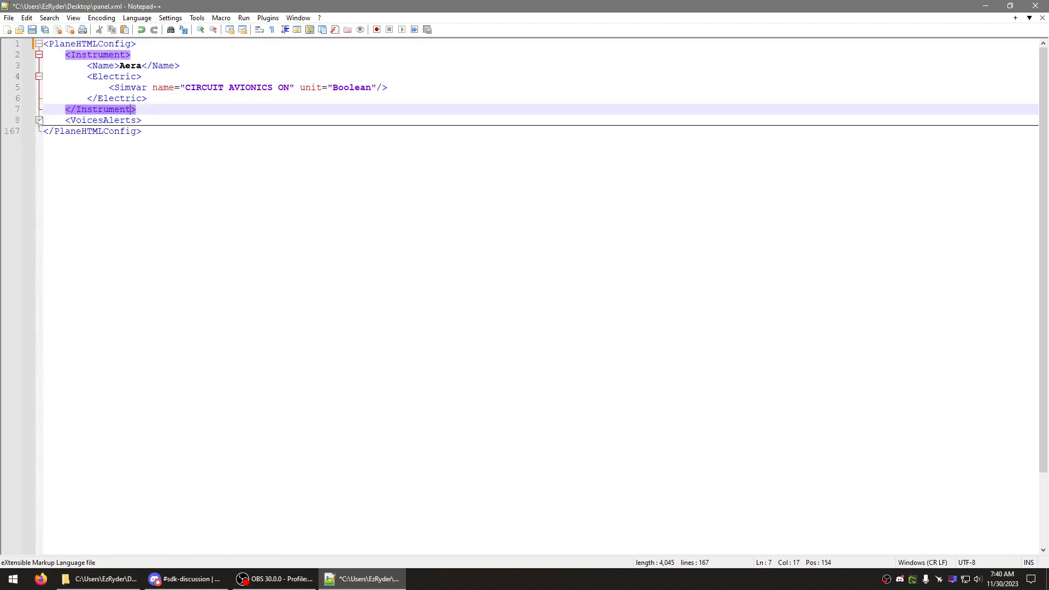
{"action": "left_click", "coordinate": [46, 119]}
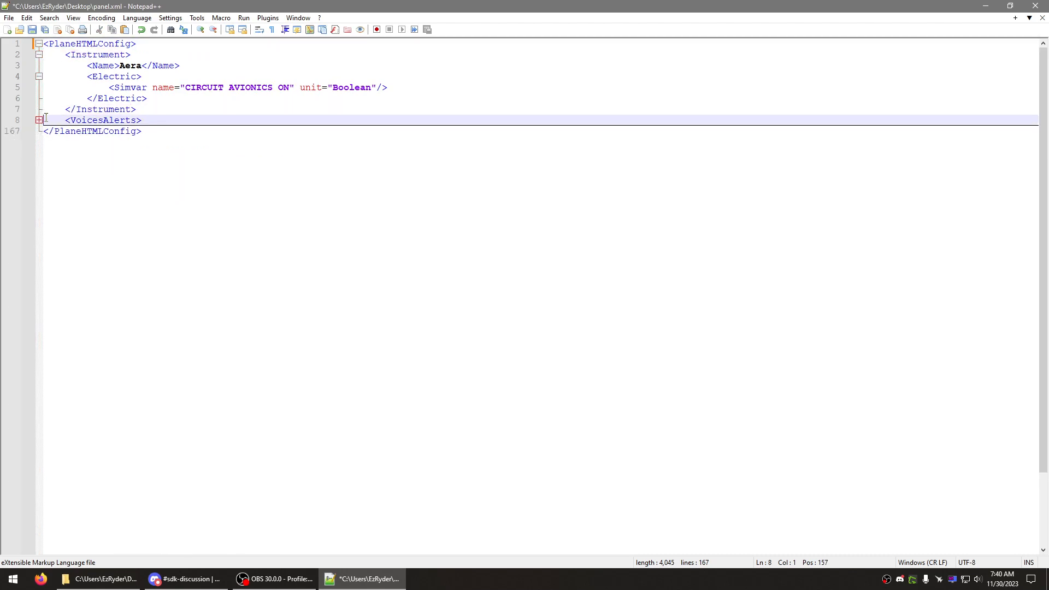
{"action": "key", "text": "Return"}
{"action": "key", "text": "Return"}
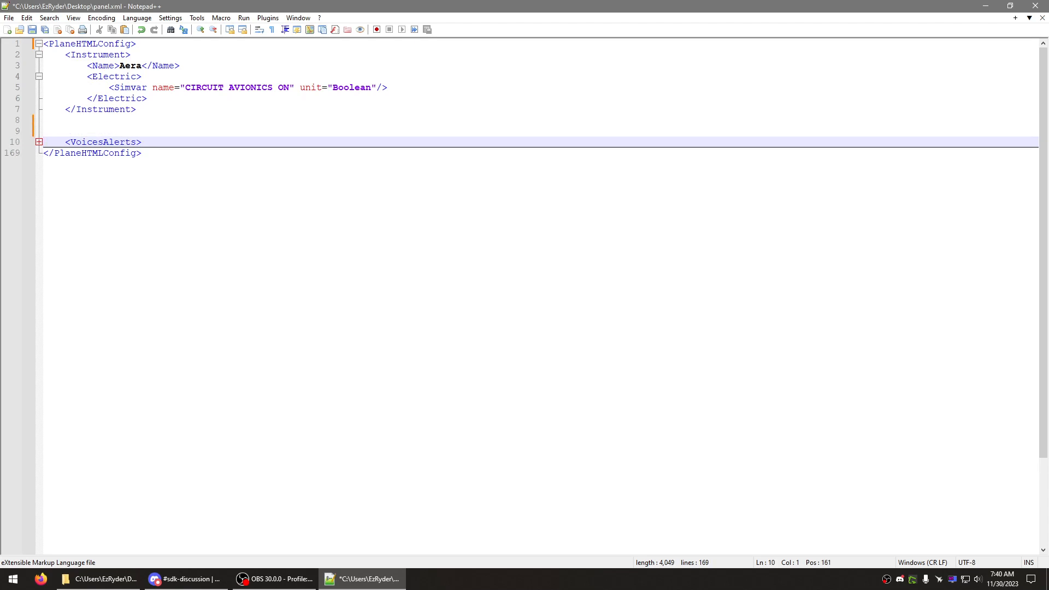
{"action": "left_click_drag", "start_coordinate": [177, 118], "coordinate": [44, 44]}
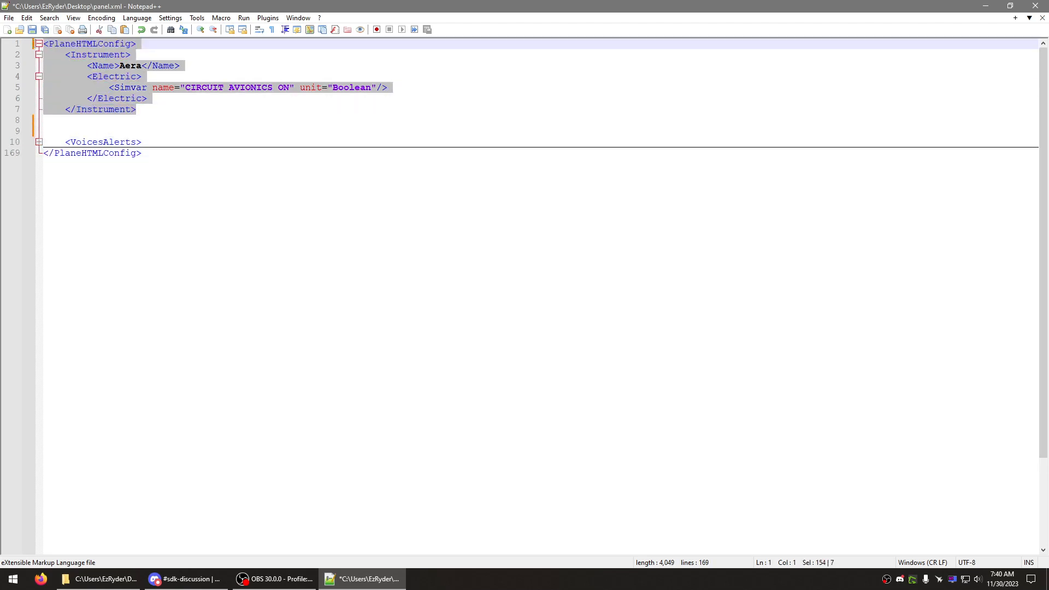
{"action": "left_click", "coordinate": [108, 153]}
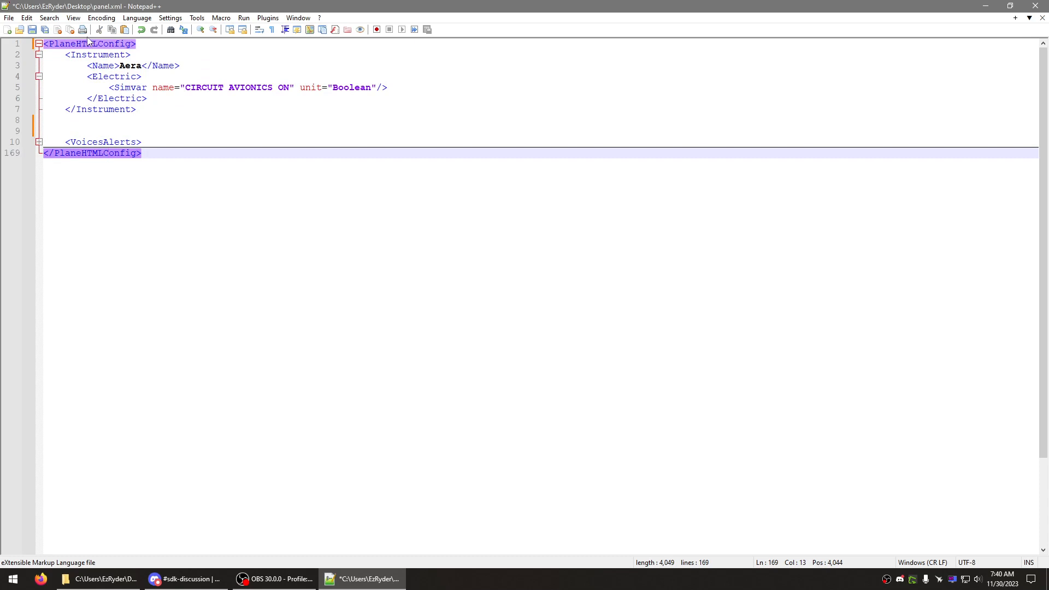
{"action": "left_click", "coordinate": [39, 141]}
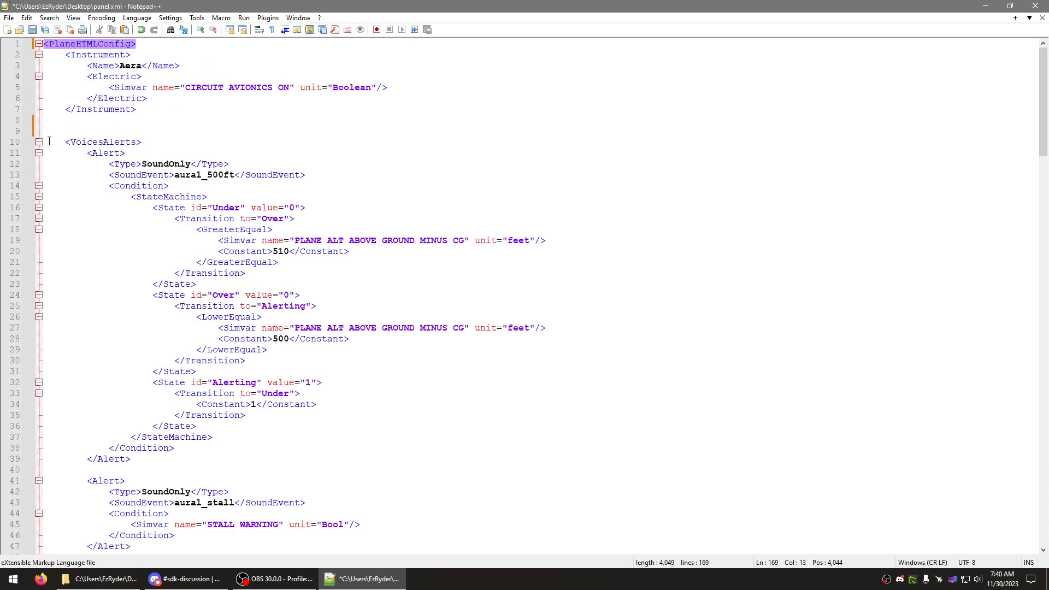
{"action": "left_click", "coordinate": [39, 142]}
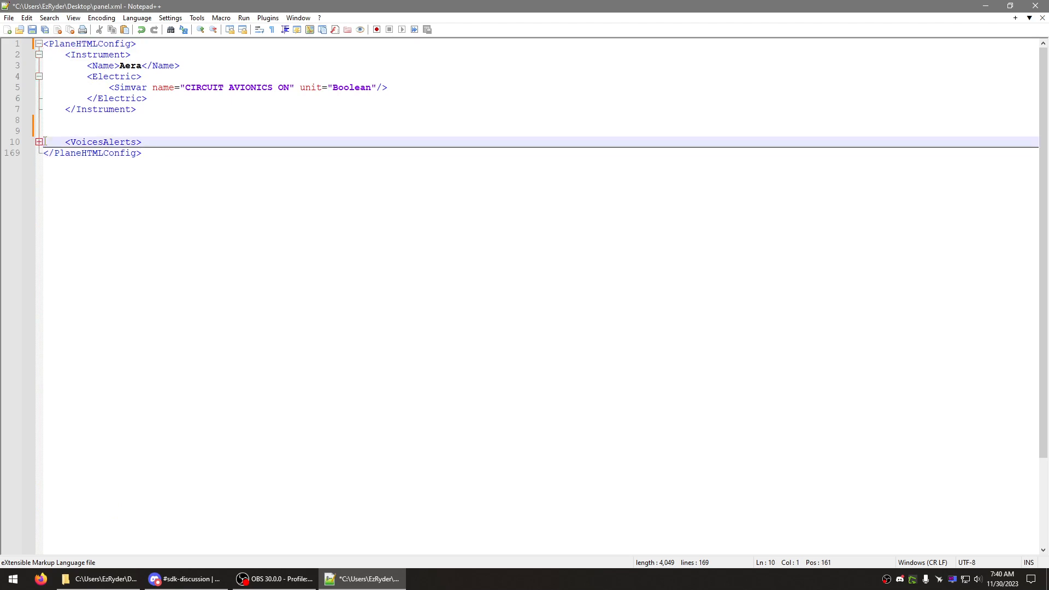
{"action": "key", "text": "BackSpace"}
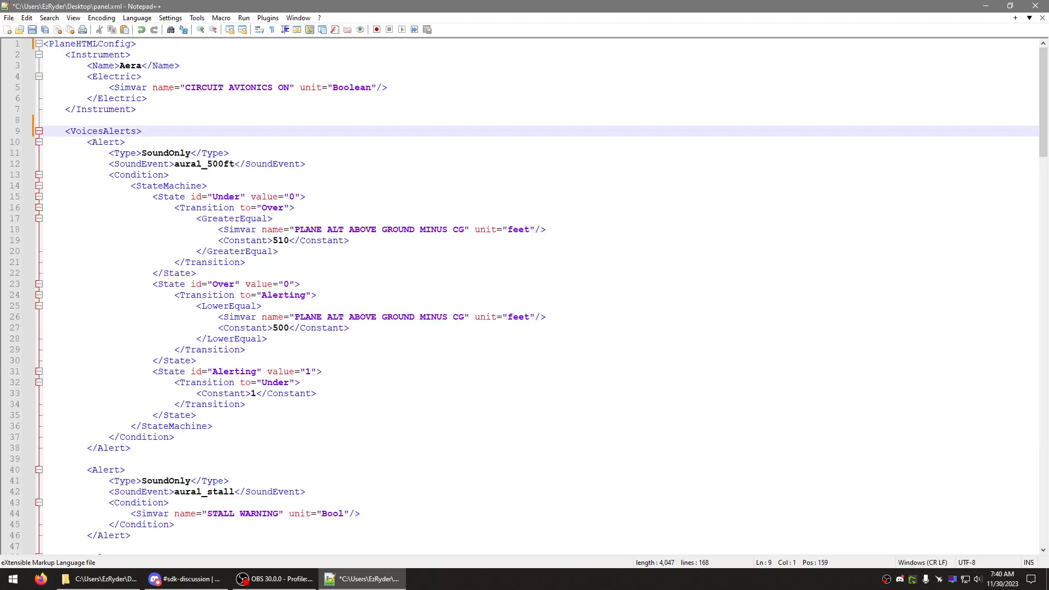
Step: Save panel.xml, restore its window to normal size and close it
{"action": "left_click", "coordinate": [32, 29]}
{"action": "double_click", "coordinate": [224, 5]}
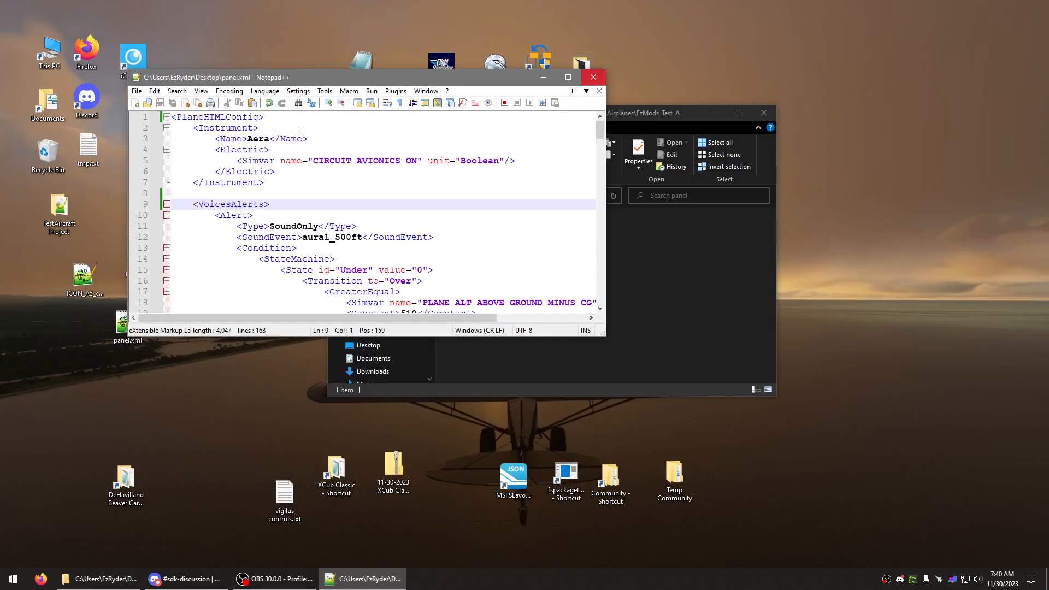
{"action": "left_click", "coordinate": [594, 77]}
Step: Copy the edited panel.xml from the desktop into the EzMods_Test_Aircraft panel folder
{"action": "right_click", "coordinate": [94, 295]}
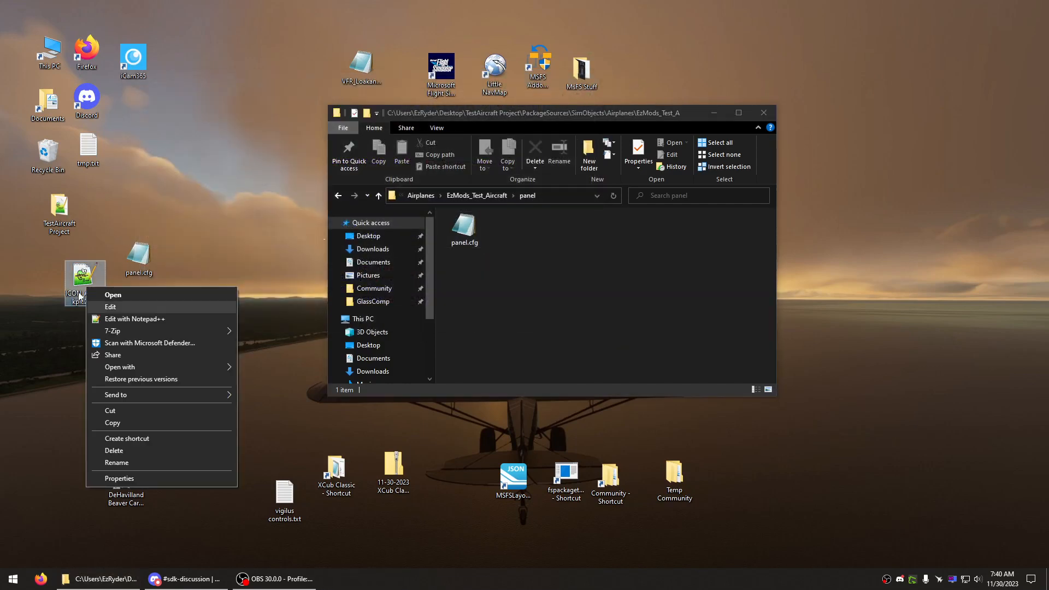
{"action": "left_click", "coordinate": [132, 303]}
{"action": "right_click", "coordinate": [131, 339]}
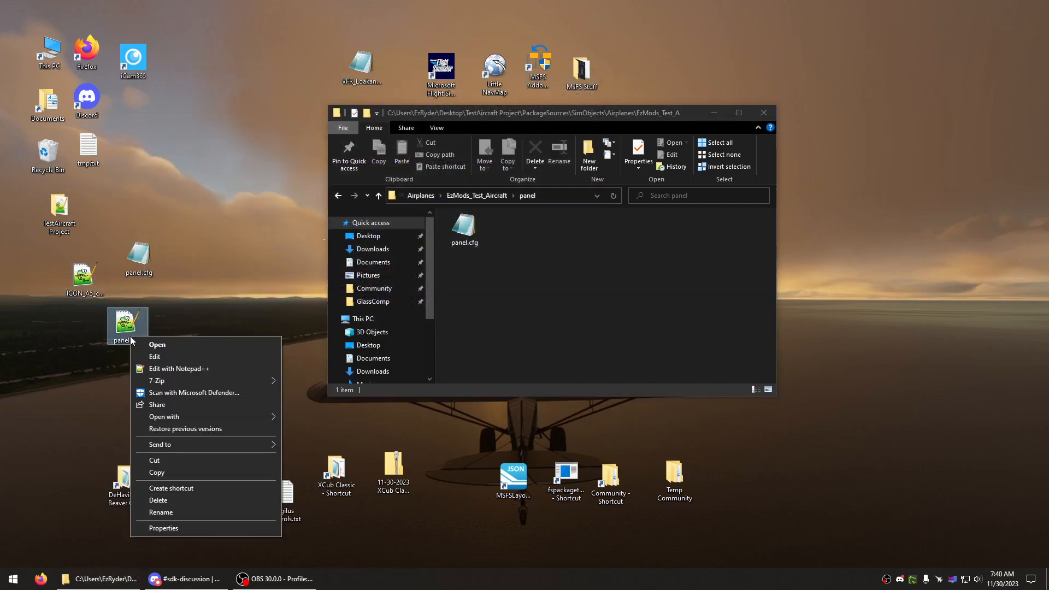
{"action": "left_click", "coordinate": [162, 472]}
{"action": "right_click", "coordinate": [530, 271]}
{"action": "left_click", "coordinate": [558, 348]}
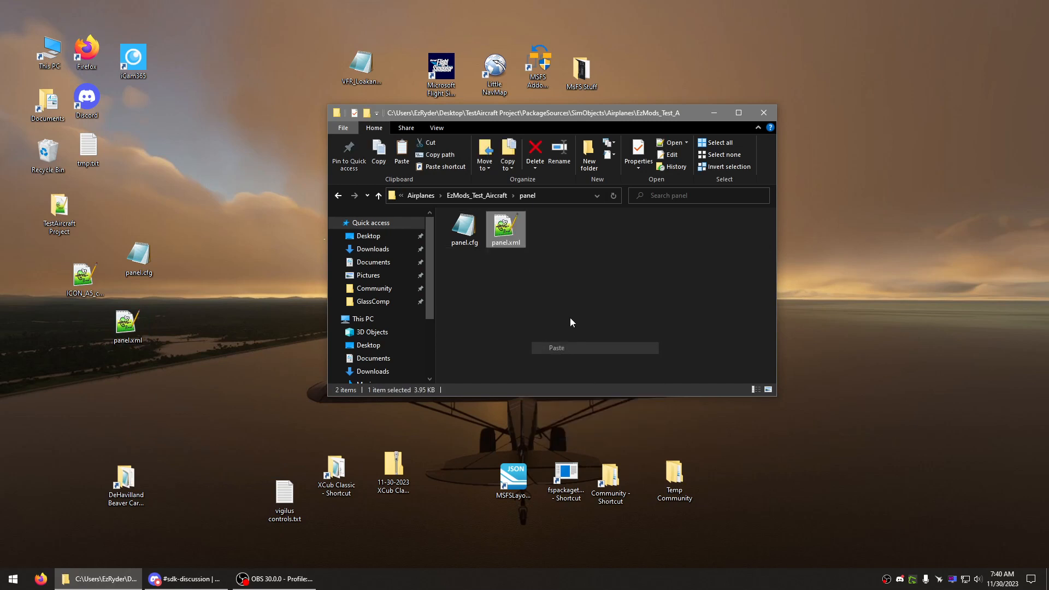
Step: Go up to the TestAircraft Project folder and reposition its window on the desktop
{"action": "left_click", "coordinate": [378, 197]}
{"action": "left_click", "coordinate": [378, 196]}
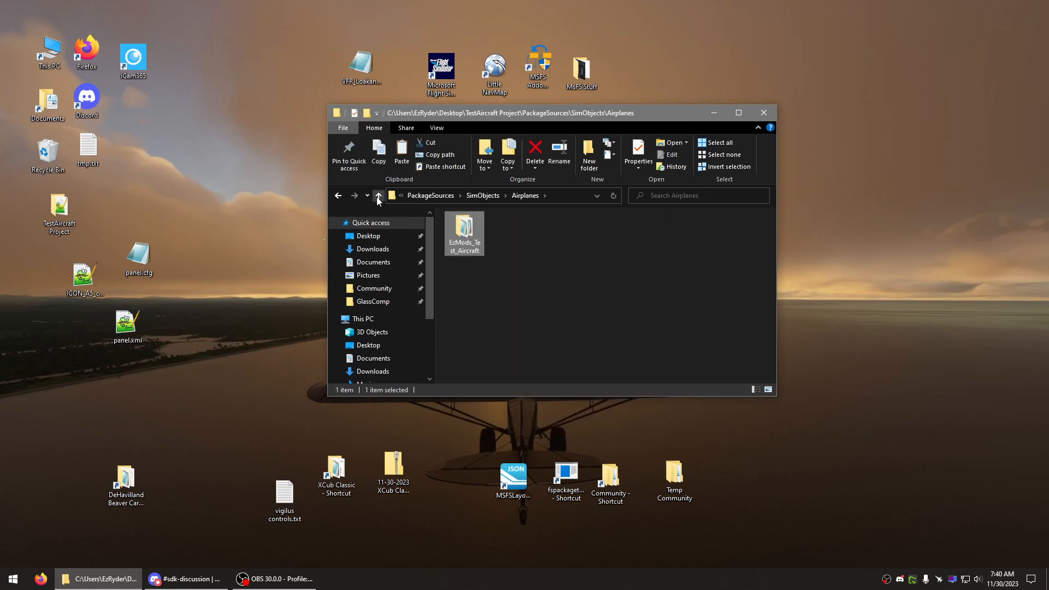
{"action": "left_click", "coordinate": [377, 197]}
{"action": "left_click", "coordinate": [378, 196]}
{"action": "left_click", "coordinate": [378, 197]}
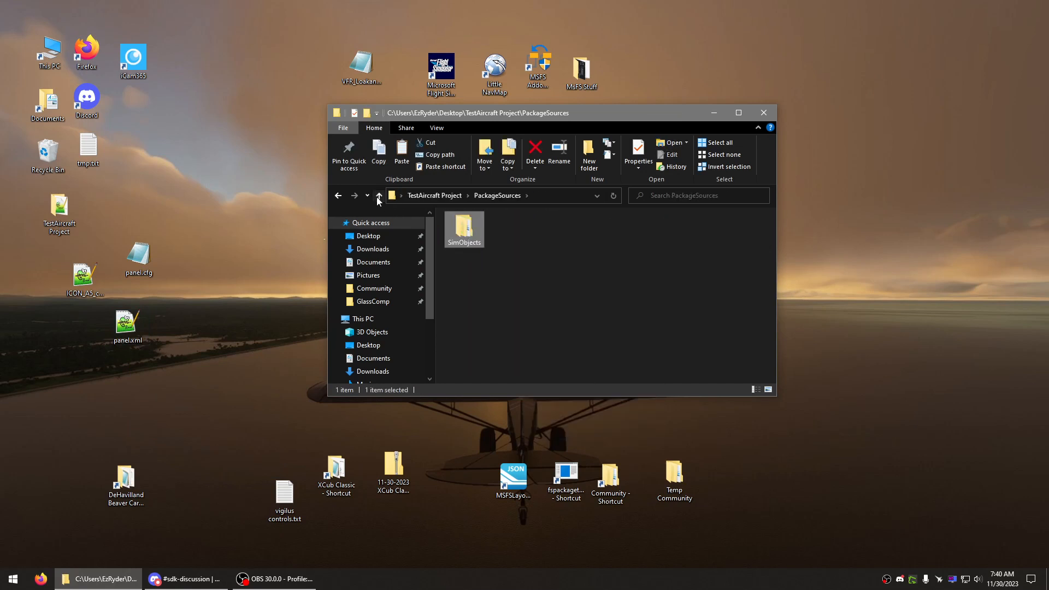
{"action": "left_click", "coordinate": [507, 286]}
{"action": "left_click_drag", "start_coordinate": [537, 120], "coordinate": [425, 101]}
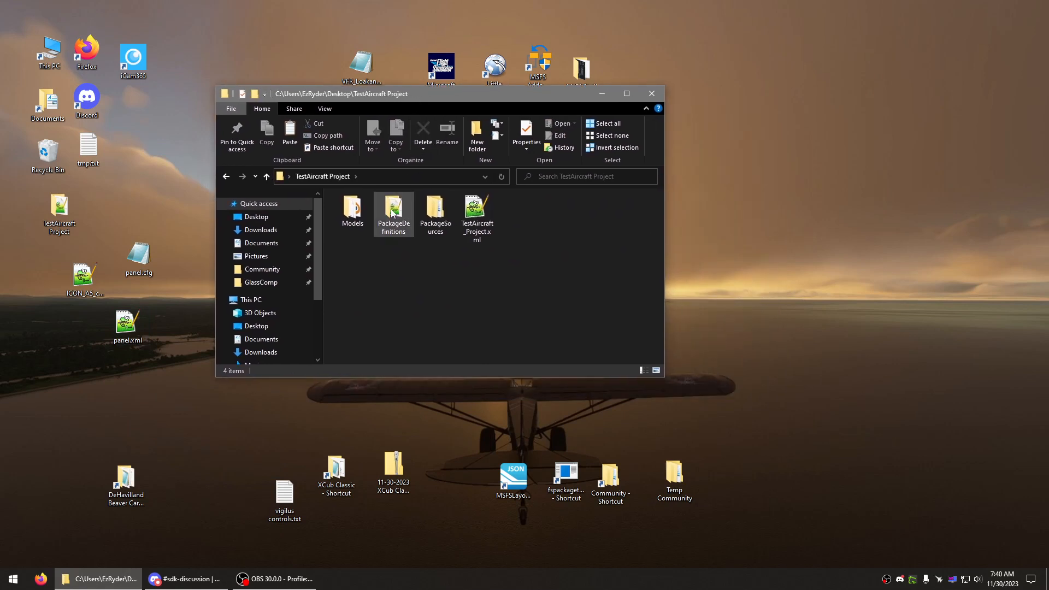
Step: Look inside the Models folder and return to the TestAircraft Project folder
{"action": "left_click", "coordinate": [358, 220]}
{"action": "double_click", "coordinate": [359, 220]}
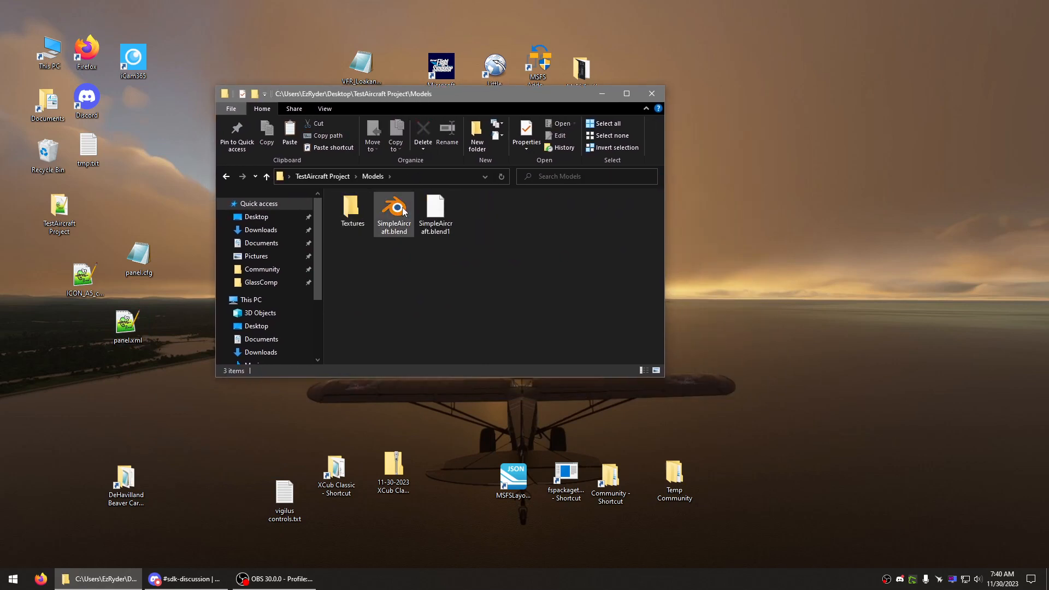
{"action": "left_click", "coordinate": [268, 177]}
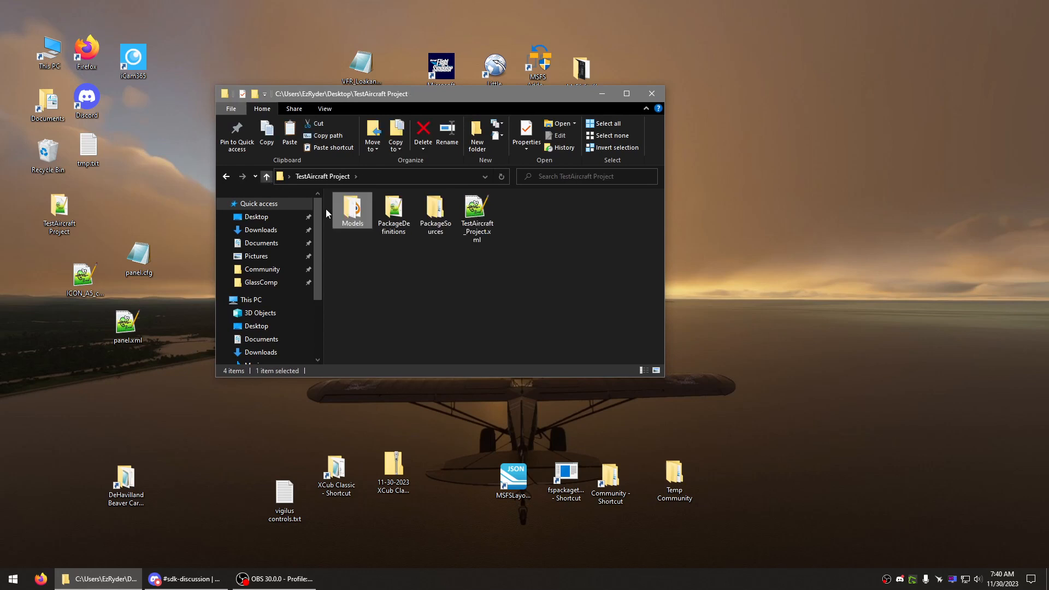
Step: Build the aircraft package by running TestAircraft_Project.xml through the fspackagetool desktop shortcut
{"action": "left_click_drag", "start_coordinate": [469, 219], "coordinate": [522, 267]}
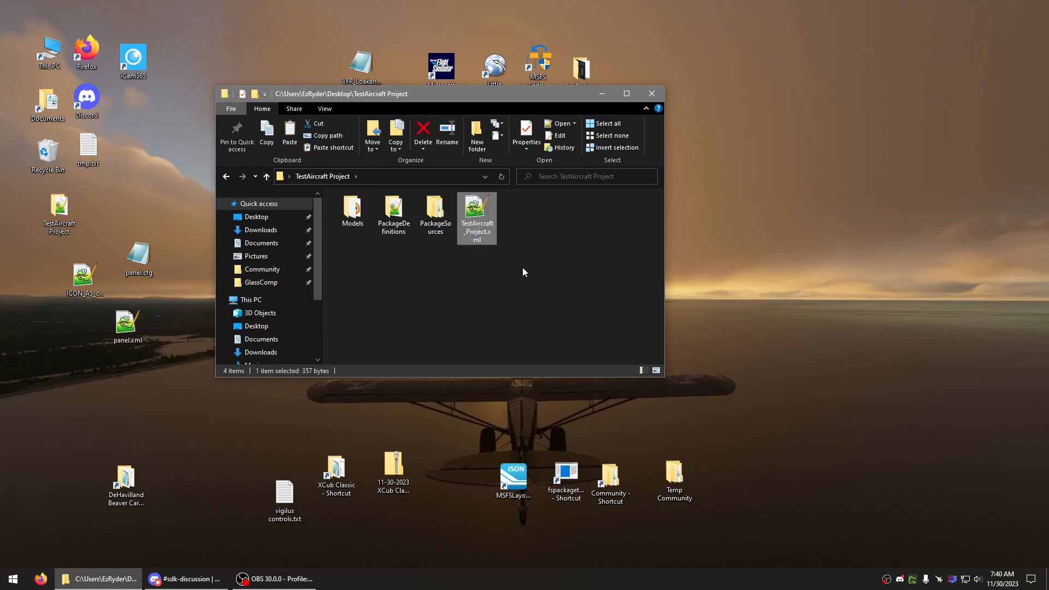
{"action": "left_click_drag", "start_coordinate": [514, 476], "coordinate": [494, 490]}
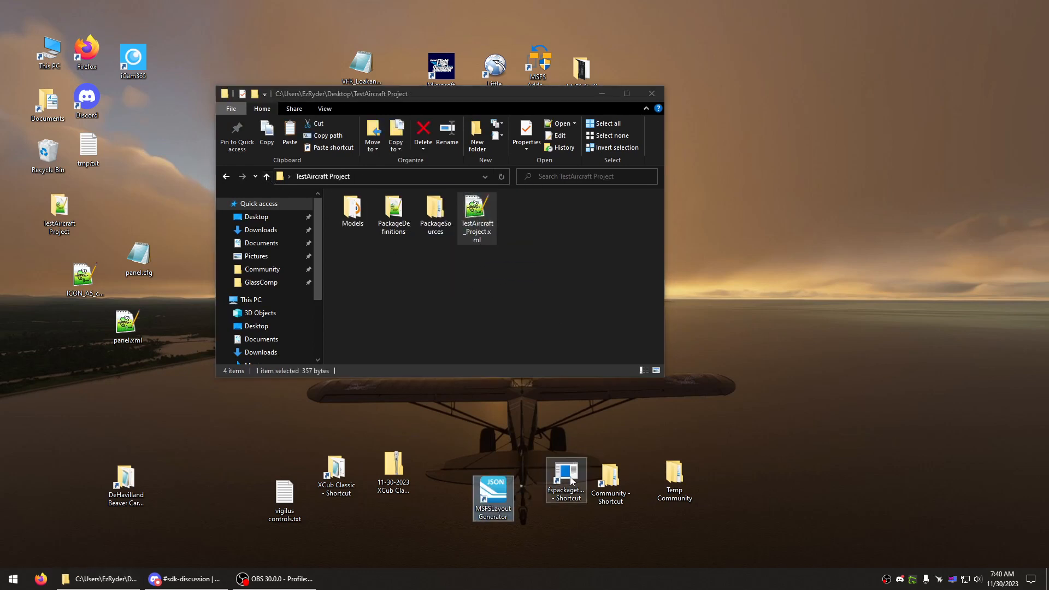
{"action": "left_click_drag", "start_coordinate": [571, 479], "coordinate": [554, 477]}
{"action": "left_click", "coordinate": [483, 219]}
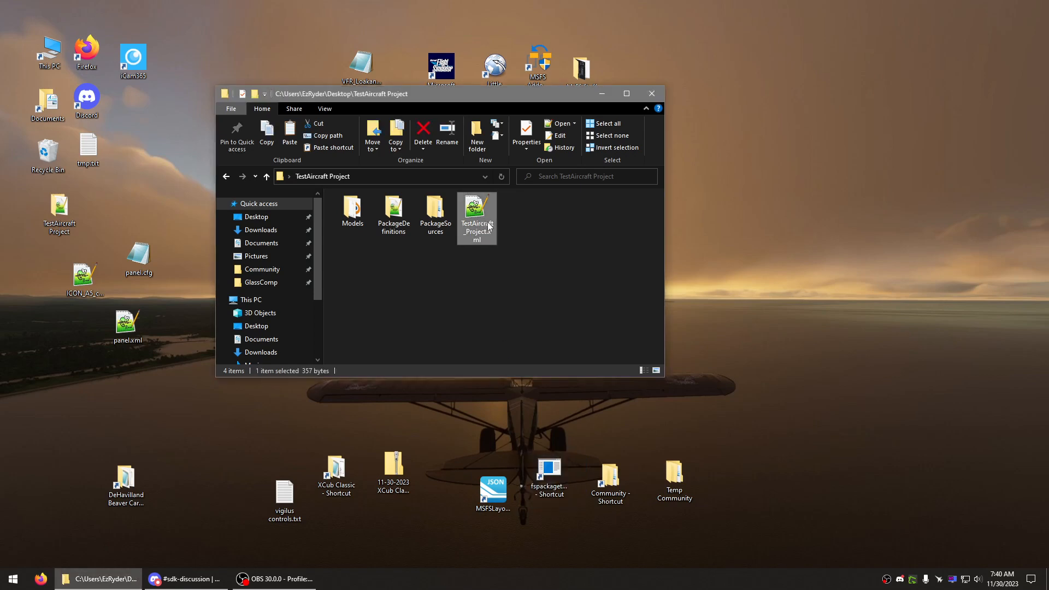
{"action": "left_click", "coordinate": [500, 219]}
{"action": "left_click_drag", "start_coordinate": [481, 218], "coordinate": [555, 471]}
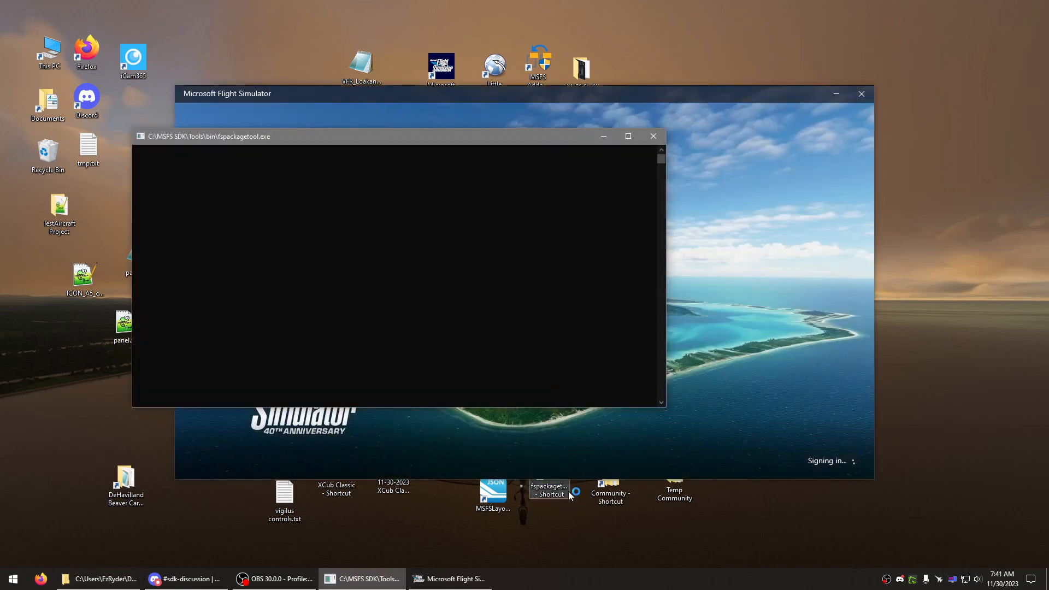
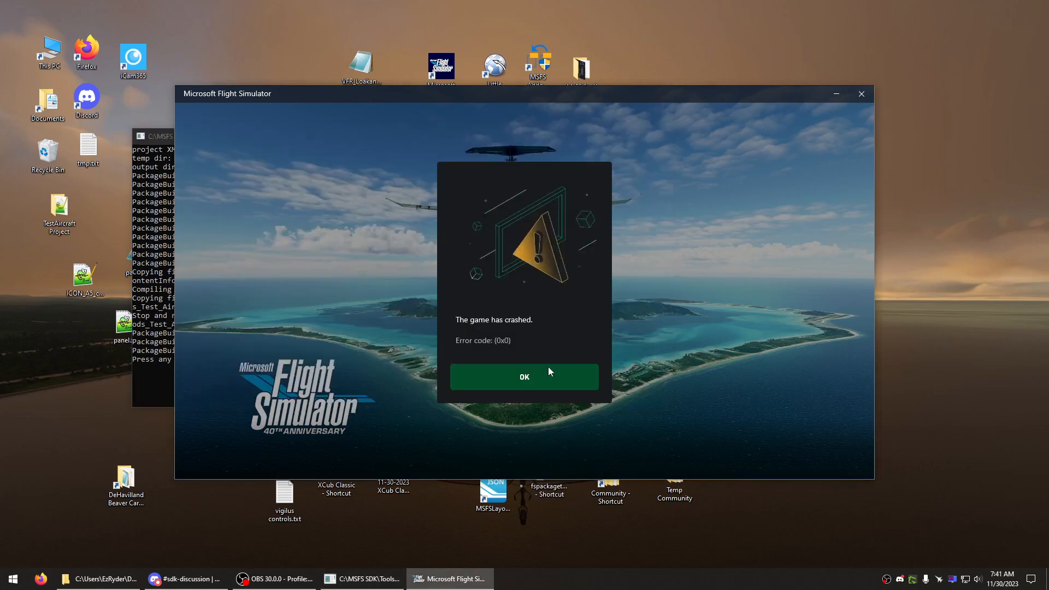
Step: Dismiss the simulator's crash dialog, close the finished package tool console and return to the TestAircraft Project folder
{"action": "left_click", "coordinate": [549, 368]}
{"action": "key", "text": "Return"}
{"action": "left_click", "coordinate": [520, 288]}
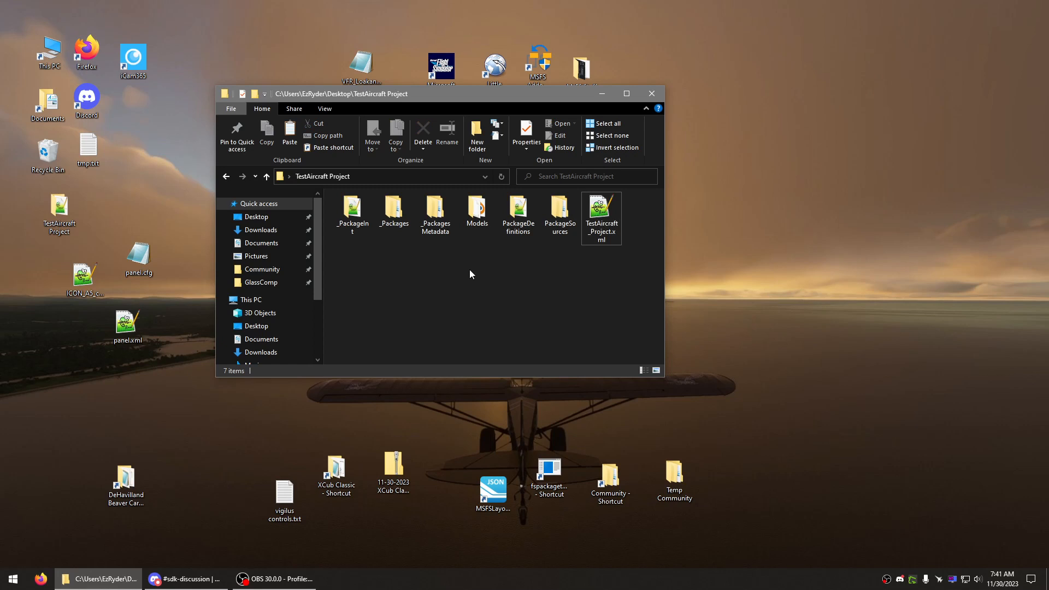
Step: Copy the built ezmods-aircraft-test package from the _Packages folder into the MSFS Community folder
{"action": "double_click", "coordinate": [393, 216]}
{"action": "right_click", "coordinate": [356, 210]}
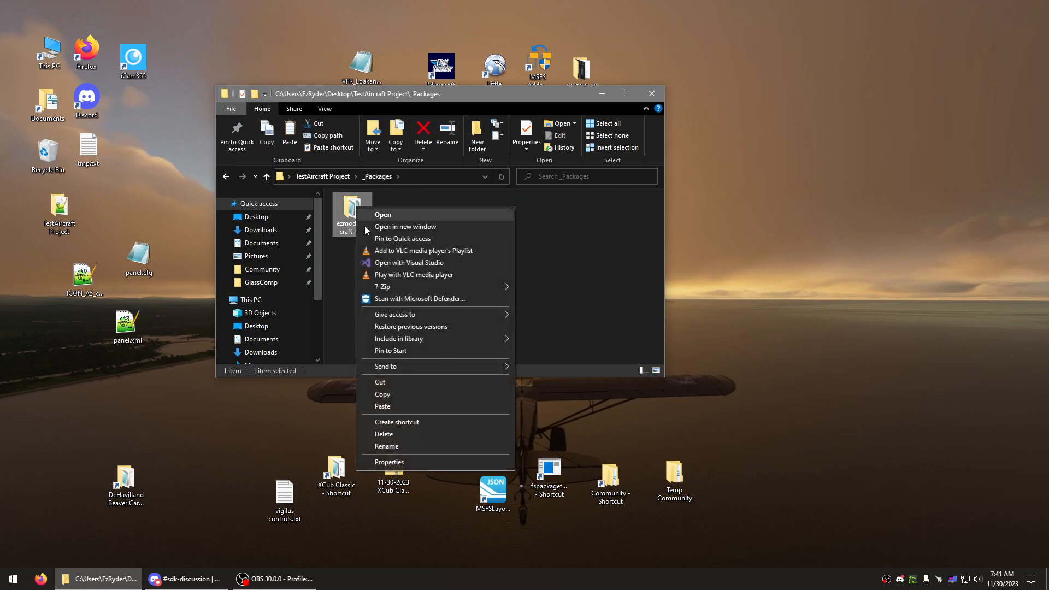
{"action": "left_click", "coordinate": [390, 393]}
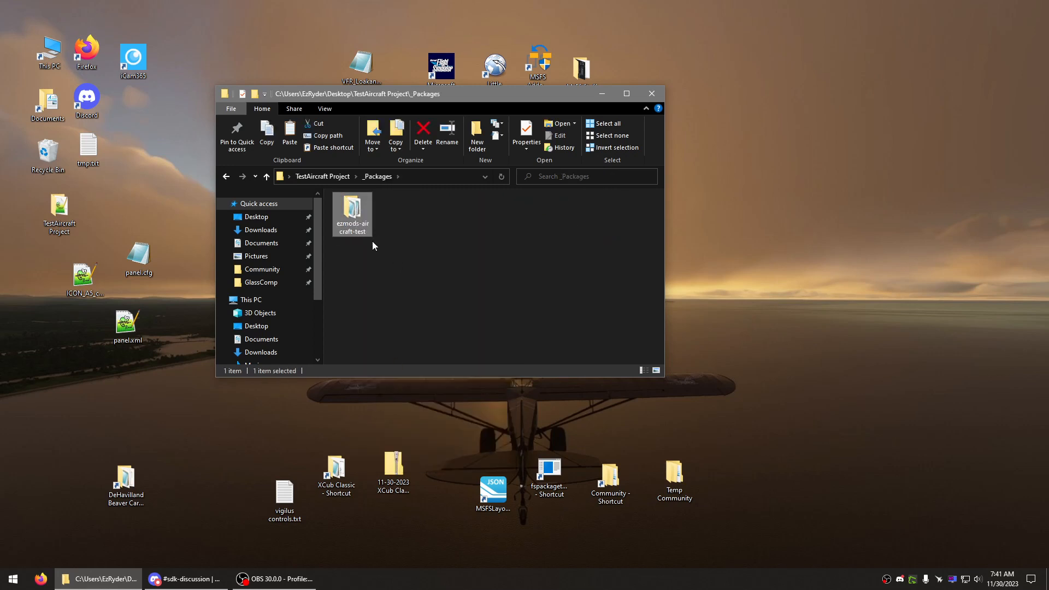
{"action": "double_click", "coordinate": [611, 484]}
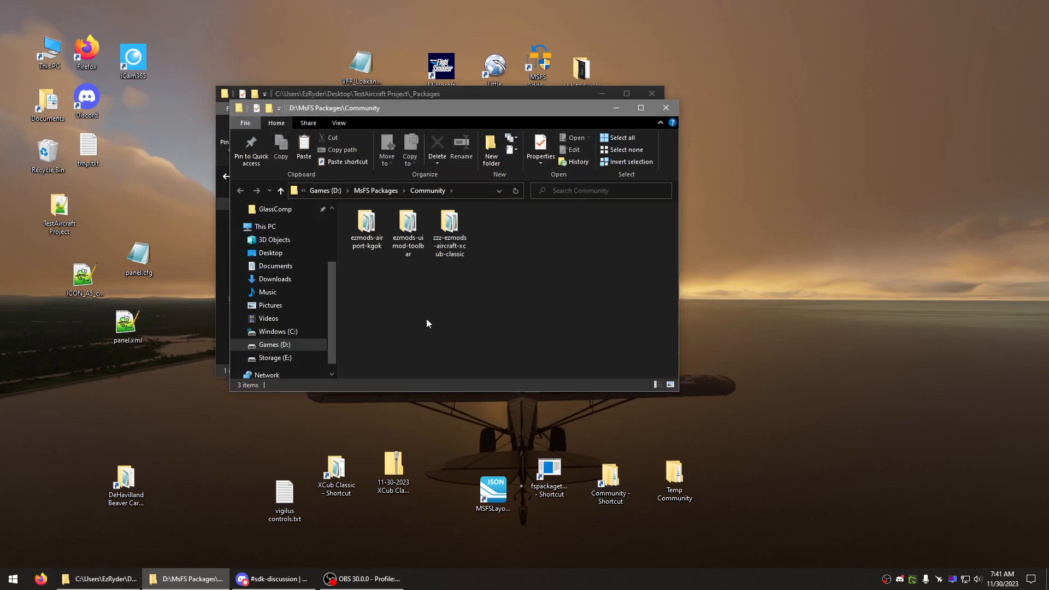
{"action": "left_click_drag", "start_coordinate": [474, 307], "coordinate": [366, 232]}
{"action": "left_click", "coordinate": [471, 292]}
{"action": "right_click", "coordinate": [507, 243]}
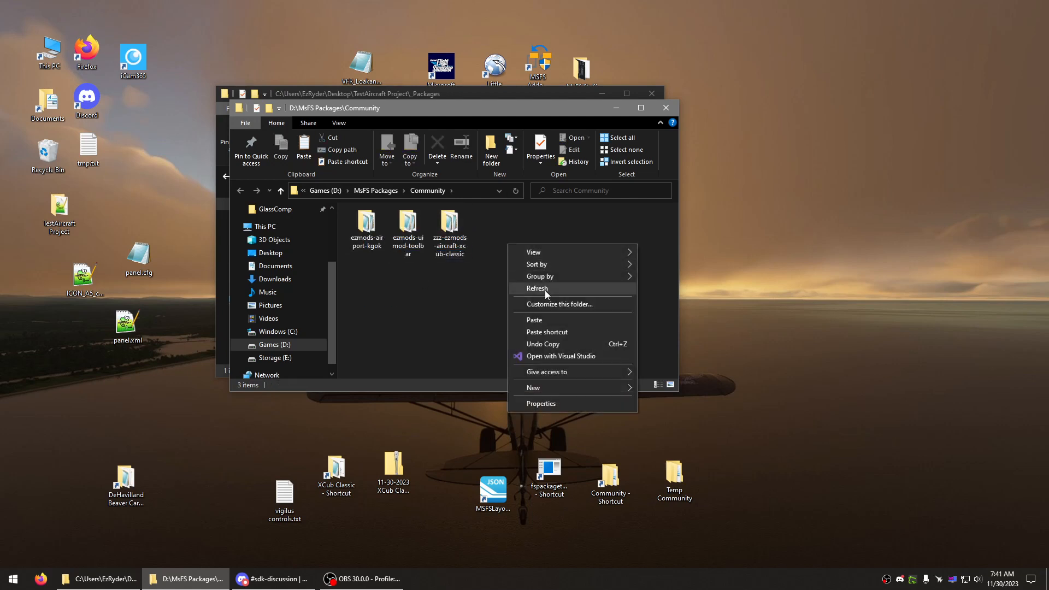
{"action": "left_click", "coordinate": [546, 317]}
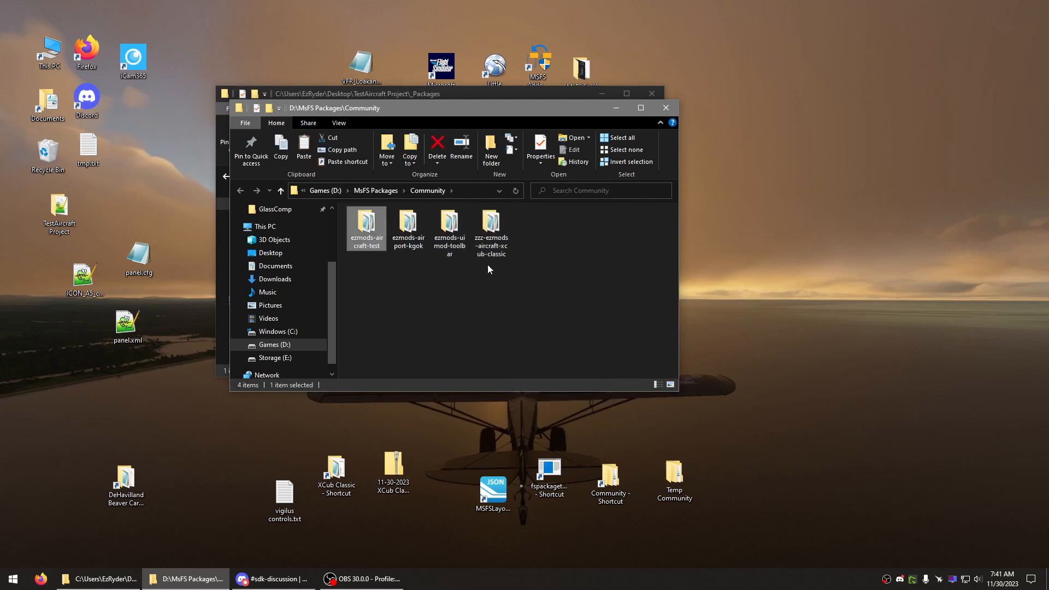
{"action": "left_click", "coordinate": [455, 296]}
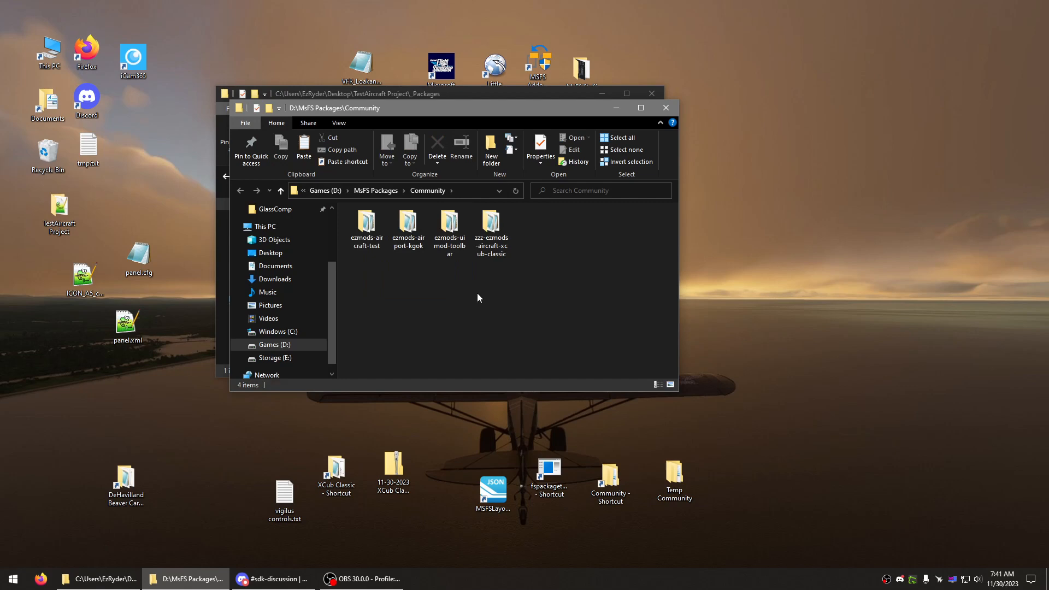
Step: Close both folder windows and launch Microsoft Flight Simulator from the desktop
{"action": "left_click", "coordinate": [667, 107]}
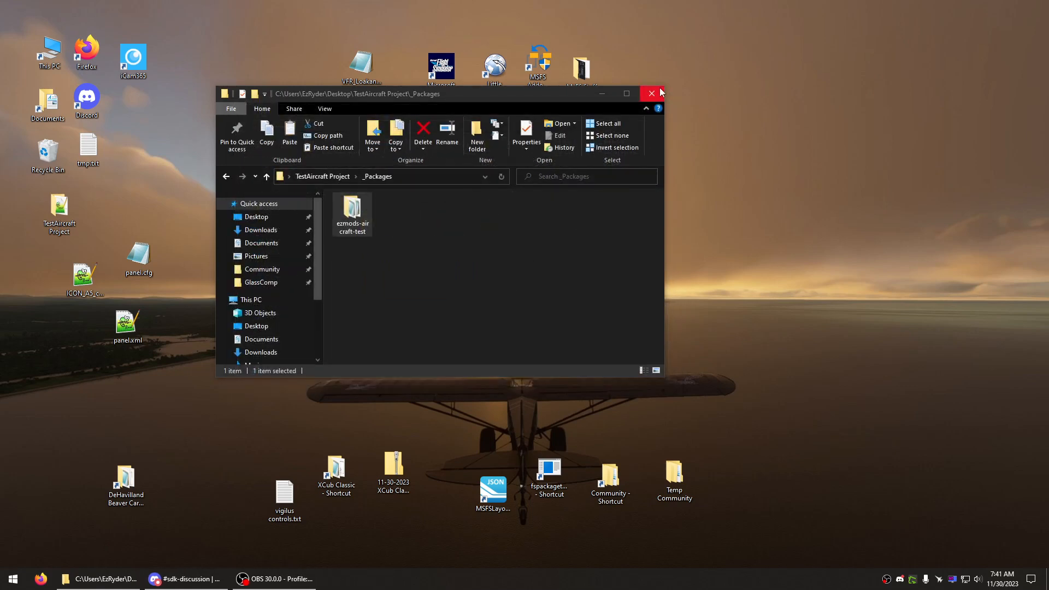
{"action": "left_click", "coordinate": [658, 97]}
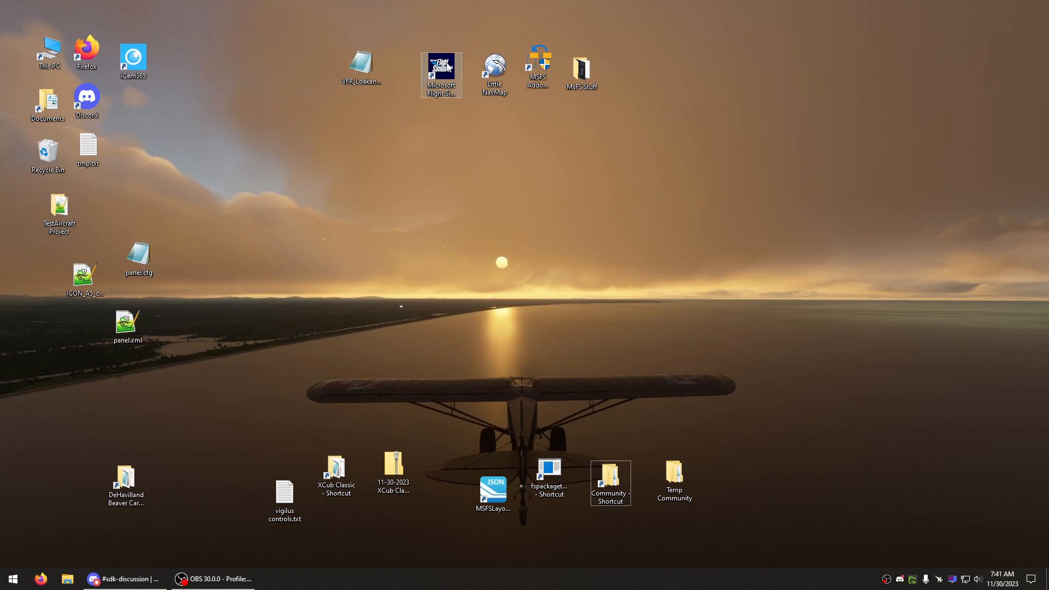
{"action": "left_click", "coordinate": [441, 71]}
{"action": "double_click", "coordinate": [442, 71]}
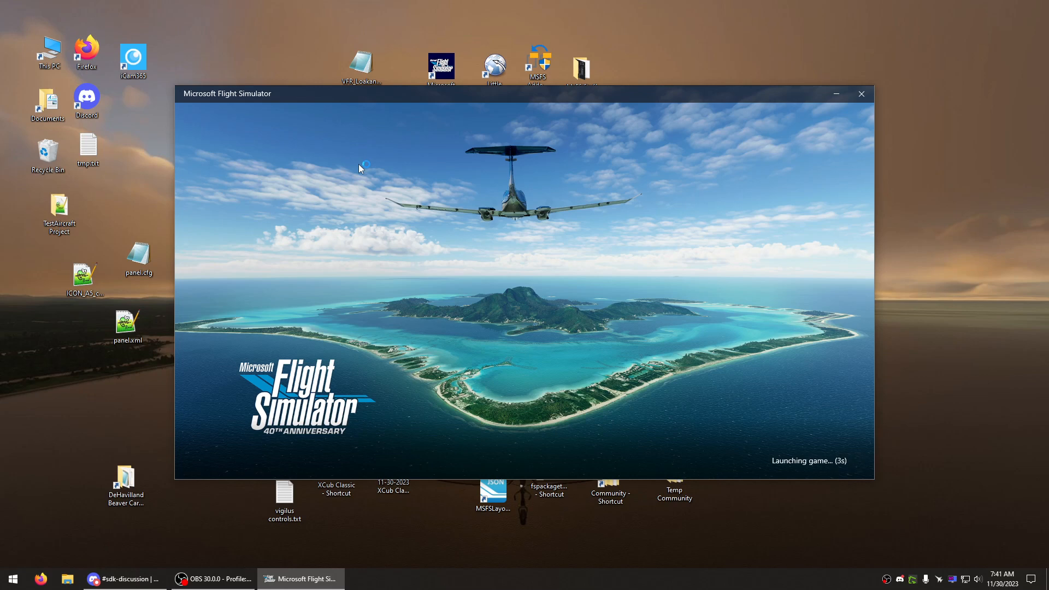
Step: Review the Aera's CIRCUIT AVIONICS ON electric simvar in the desktop panel.xml and close the file
{"action": "double_click", "coordinate": [125, 323]}
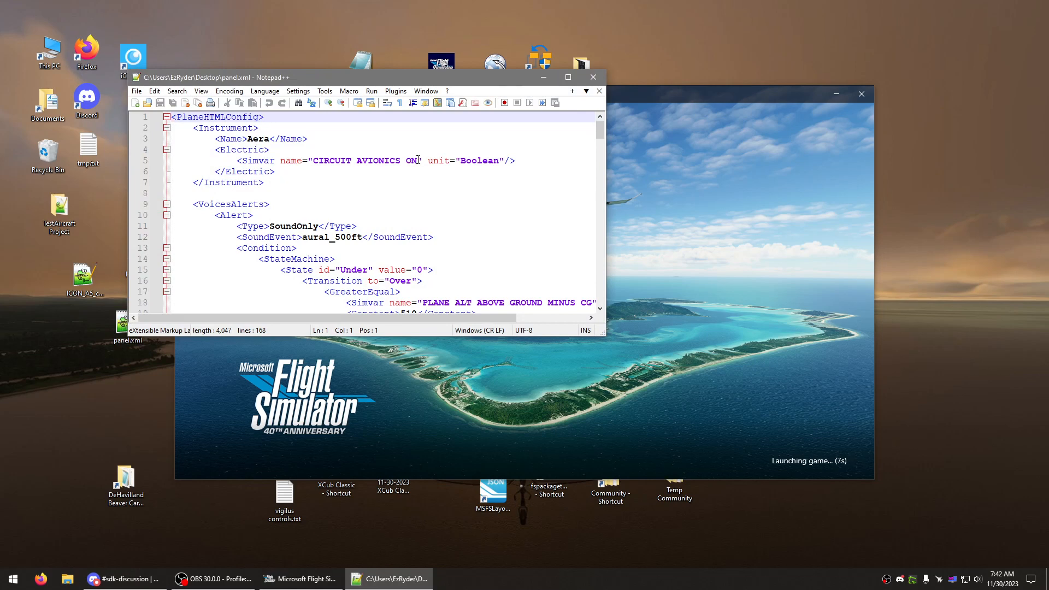
{"action": "left_click_drag", "start_coordinate": [418, 159], "coordinate": [316, 164]}
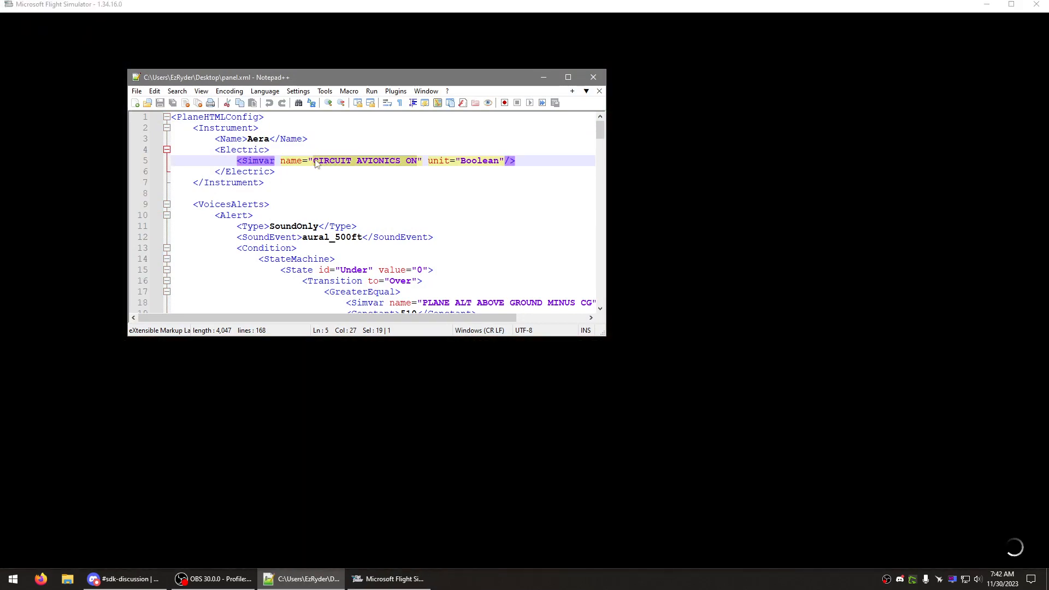
{"action": "left_click", "coordinate": [423, 159]}
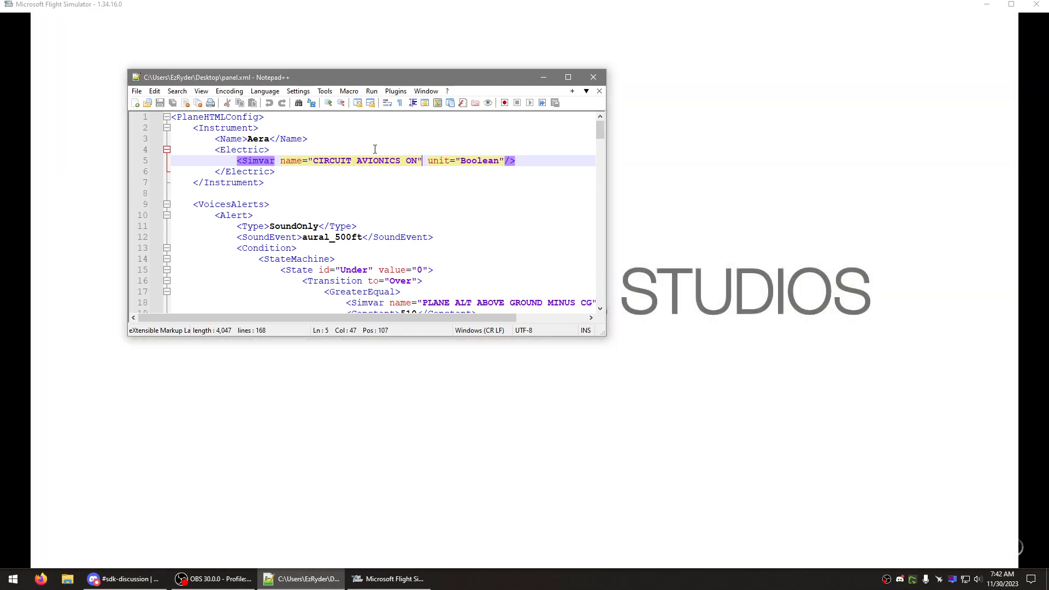
{"action": "left_click", "coordinate": [377, 149]}
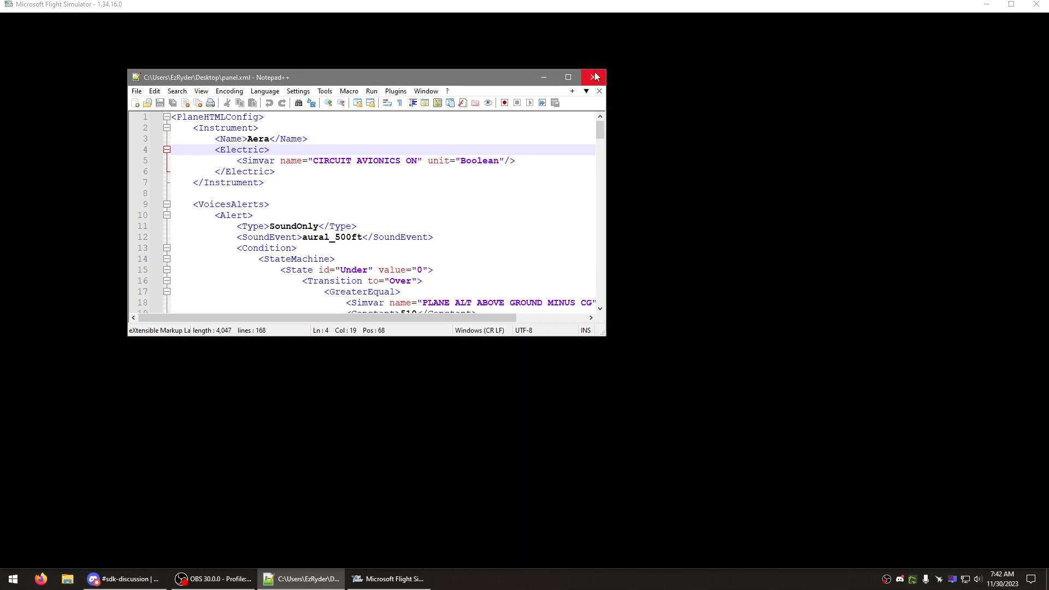
{"action": "left_click", "coordinate": [595, 77]}
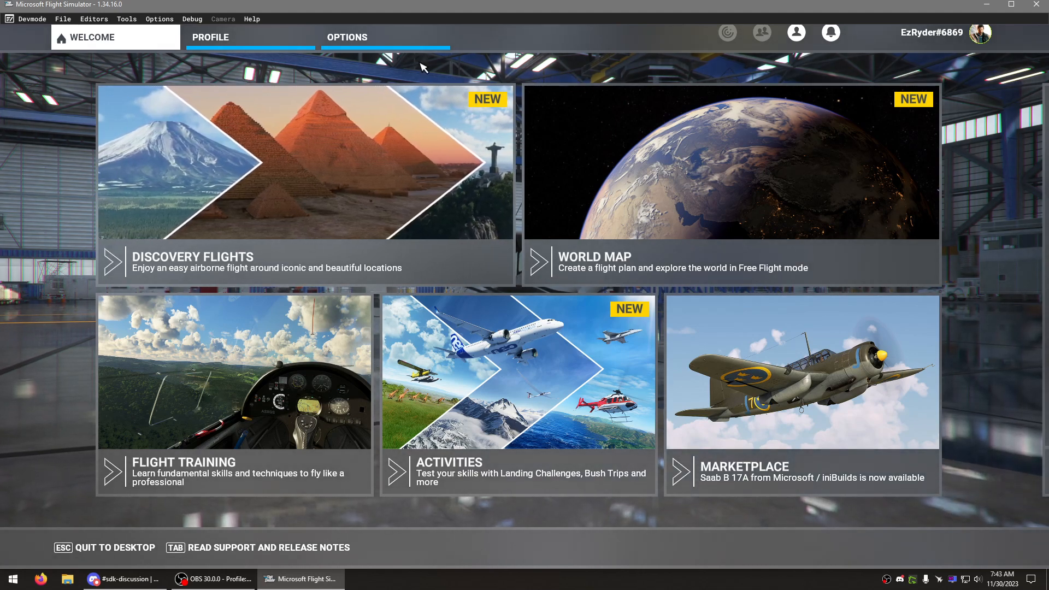
Step: Open the World Map and choose the Test Aircraft in the aircraft selection
{"action": "left_click", "coordinate": [648, 134]}
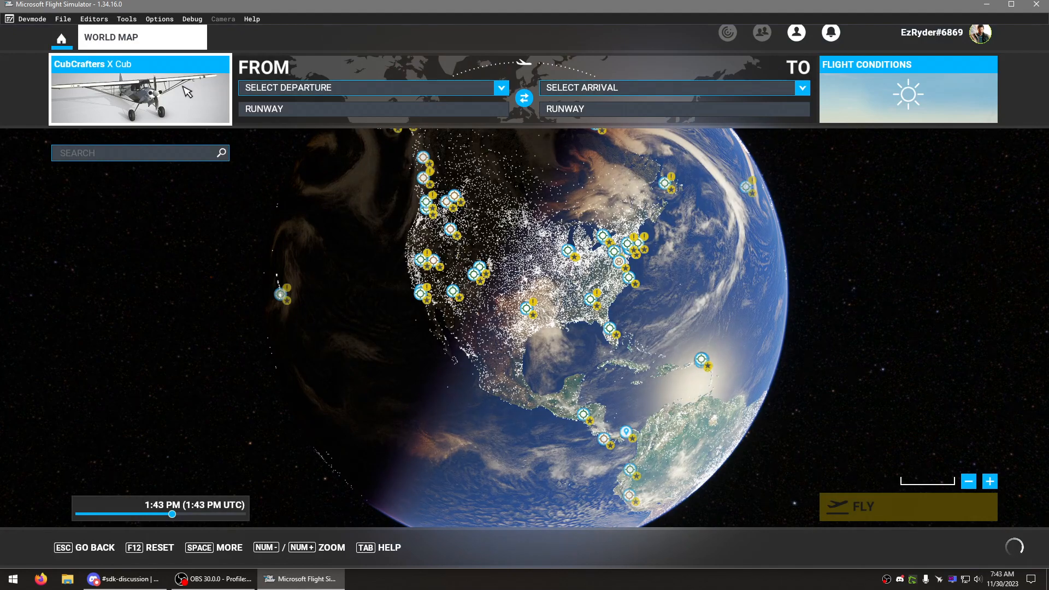
{"action": "left_click", "coordinate": [186, 92]}
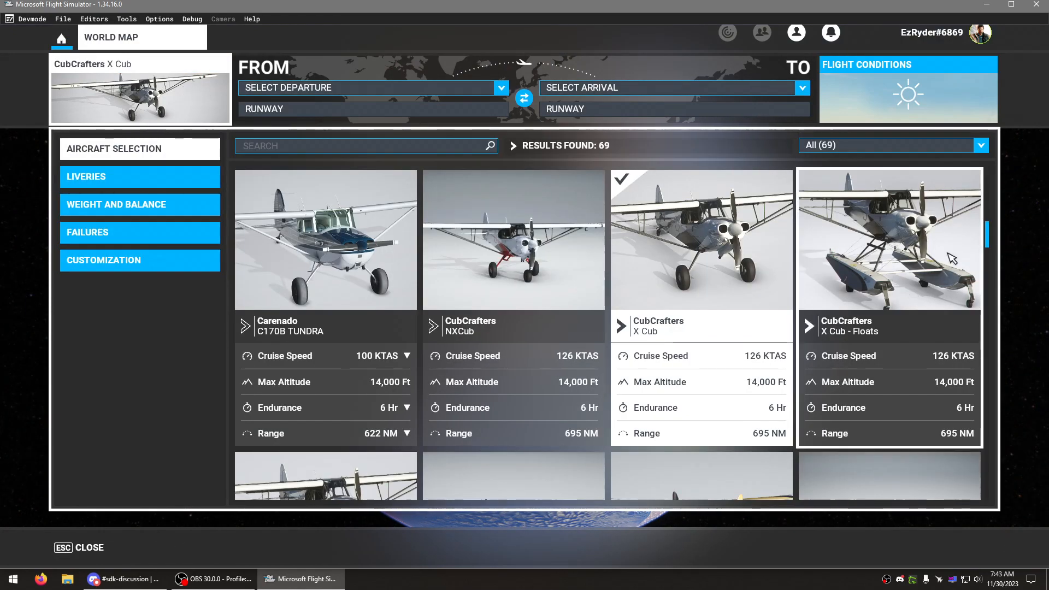
{"action": "scroll", "coordinate": [999, 229], "scroll_direction": "down", "scroll_amount": 5}
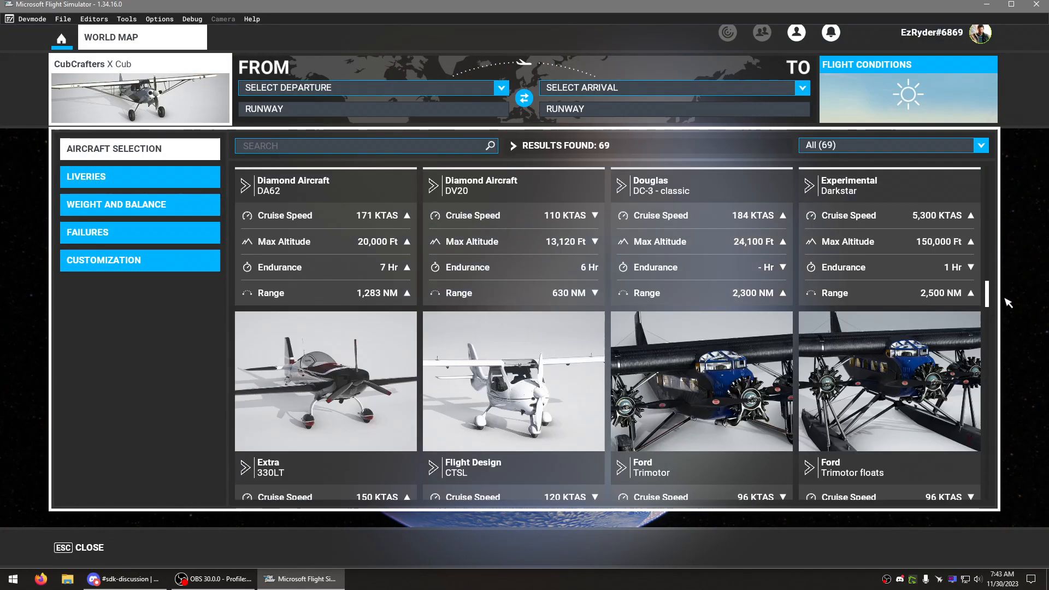
{"action": "scroll", "coordinate": [1009, 303], "scroll_direction": "down", "scroll_amount": 10}
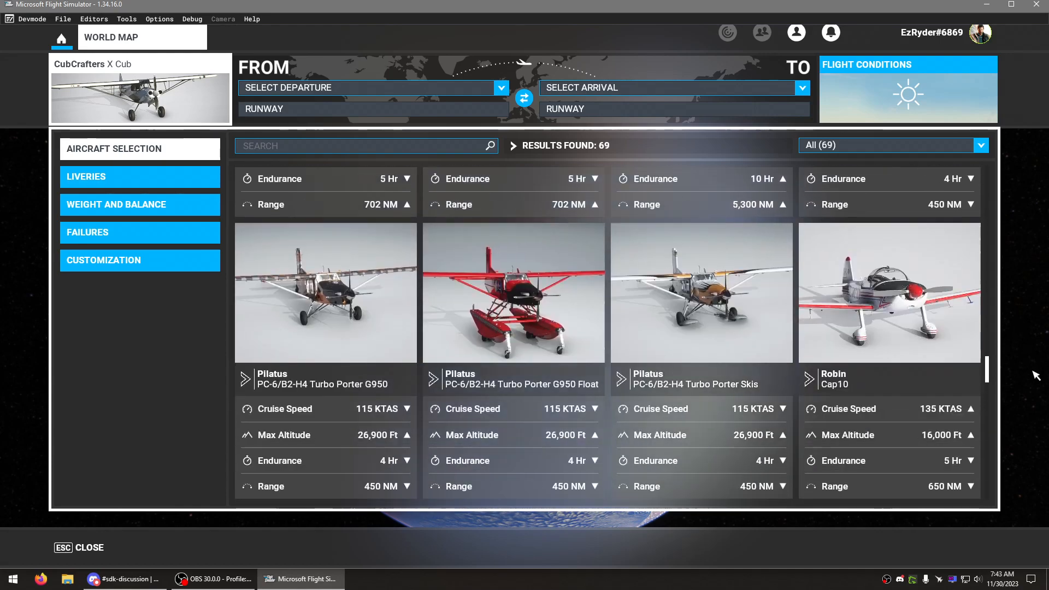
{"action": "mouse_move", "coordinate": [1034, 372]}
{"action": "left_mouse_down"}
{"action": "mouse_move", "coordinate": [1041, 403]}
{"action": "mouse_move", "coordinate": [1039, 375]}
{"action": "left_mouse_up"}
{"action": "scroll", "coordinate": [891, 398], "scroll_direction": "down", "scroll_amount": 3}
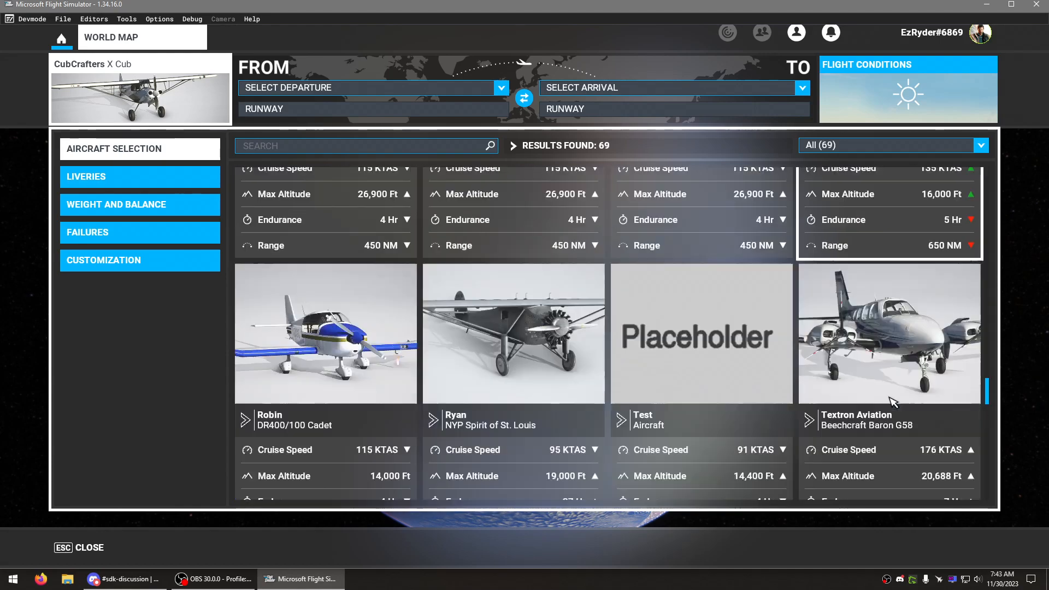
{"action": "left_click", "coordinate": [679, 297]}
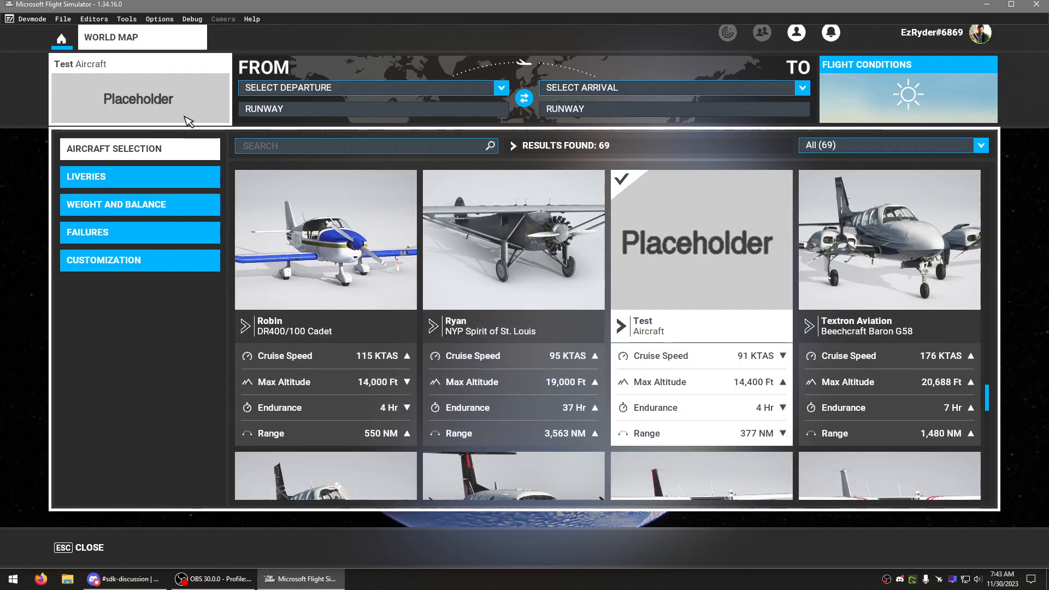
Step: Set departure to KGOK Guthrie Mun, Parking 2 – Ramp GA Small, at about 12:41 PM local time and start the flight
{"action": "left_click", "coordinate": [309, 90]}
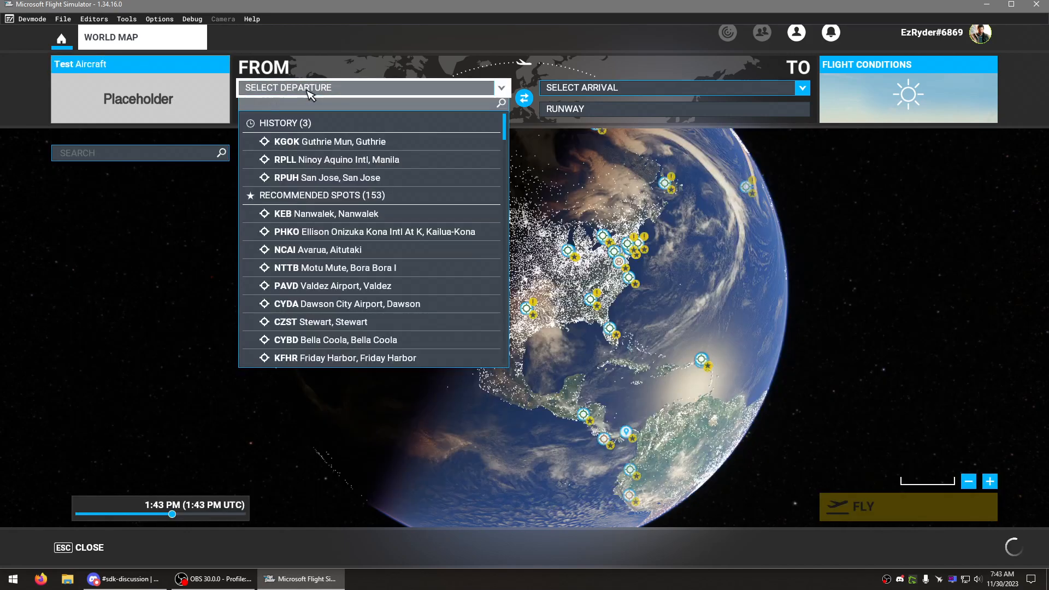
{"action": "left_click", "coordinate": [276, 142]}
{"action": "left_click", "coordinate": [325, 109]}
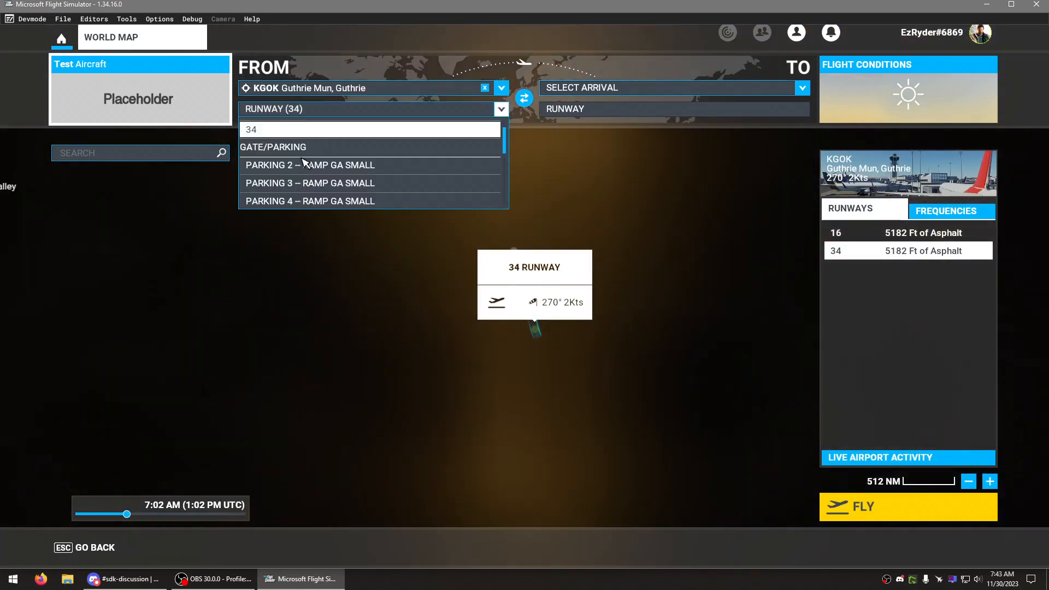
{"action": "left_click", "coordinate": [306, 164]}
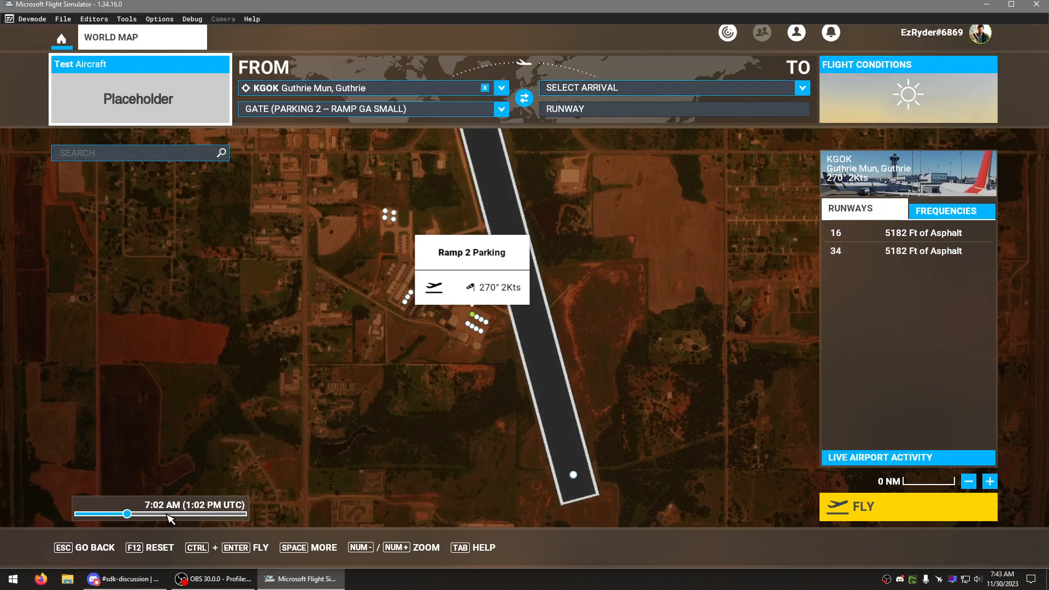
{"action": "left_click", "coordinate": [166, 514]}
{"action": "left_click", "coordinate": [852, 499]}
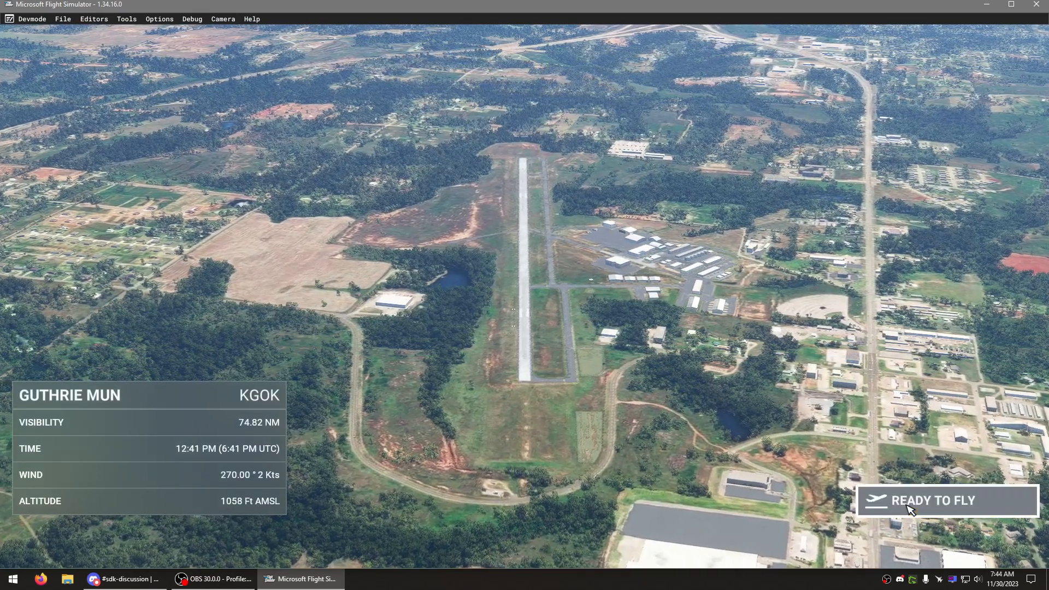
{"action": "left_click", "coordinate": [948, 501]}
Step: Inspect the GPS screen in the cockpit and the test aircraft from outside, ending back in the cockpit
{"action": "mouse_move", "coordinate": [567, 339]}
{"action": "right_mouse_down"}
{"action": "mouse_move", "coordinate": [634, 352]}
{"action": "mouse_move", "coordinate": [765, 492]}
{"action": "mouse_move", "coordinate": [591, 394]}
{"action": "mouse_move", "coordinate": [572, 338]}
{"action": "right_mouse_up"}
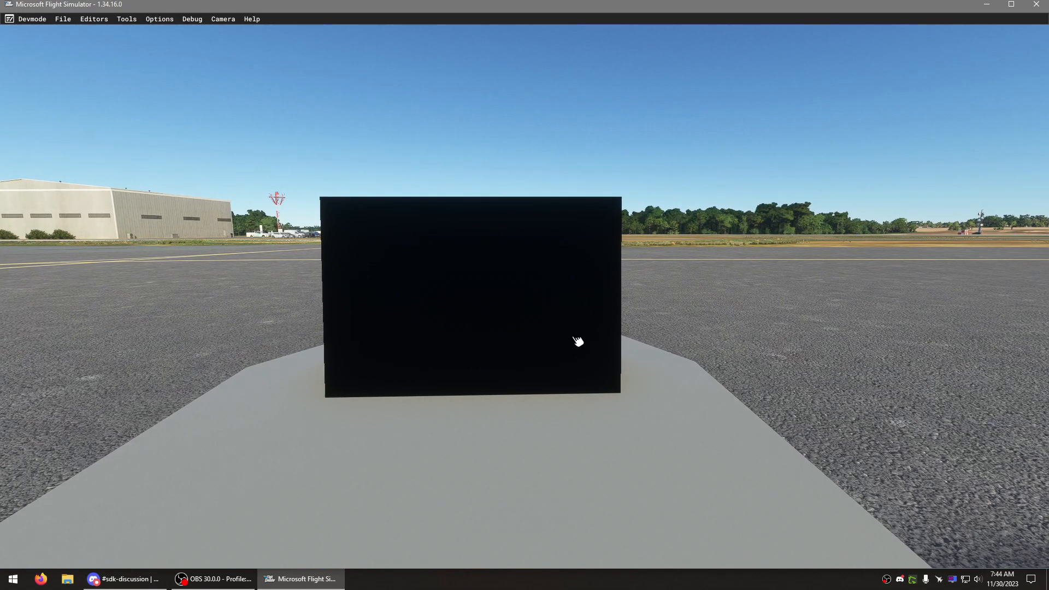
{"action": "key", "text": "End"}
{"action": "right_click_drag", "start_coordinate": [594, 355], "coordinate": [858, 354]}
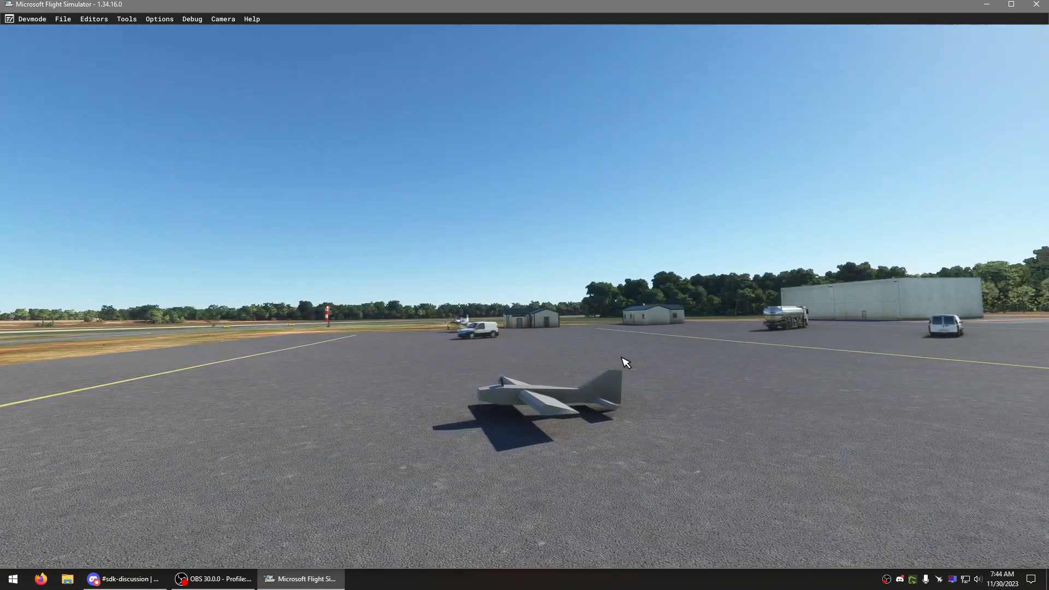
{"action": "key", "text": "End"}
{"action": "right_click_drag", "start_coordinate": [591, 279], "coordinate": [514, 256]}
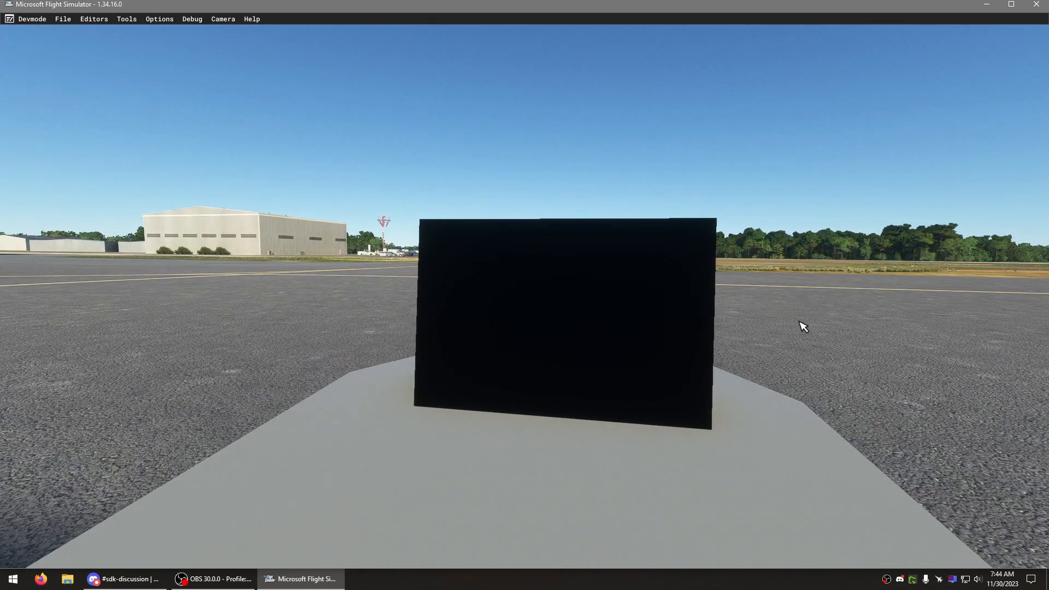
Step: Face the Aera GPS screen in the cockpit and show its Map page
{"action": "right_click_drag", "start_coordinate": [801, 326], "coordinate": [814, 323]}
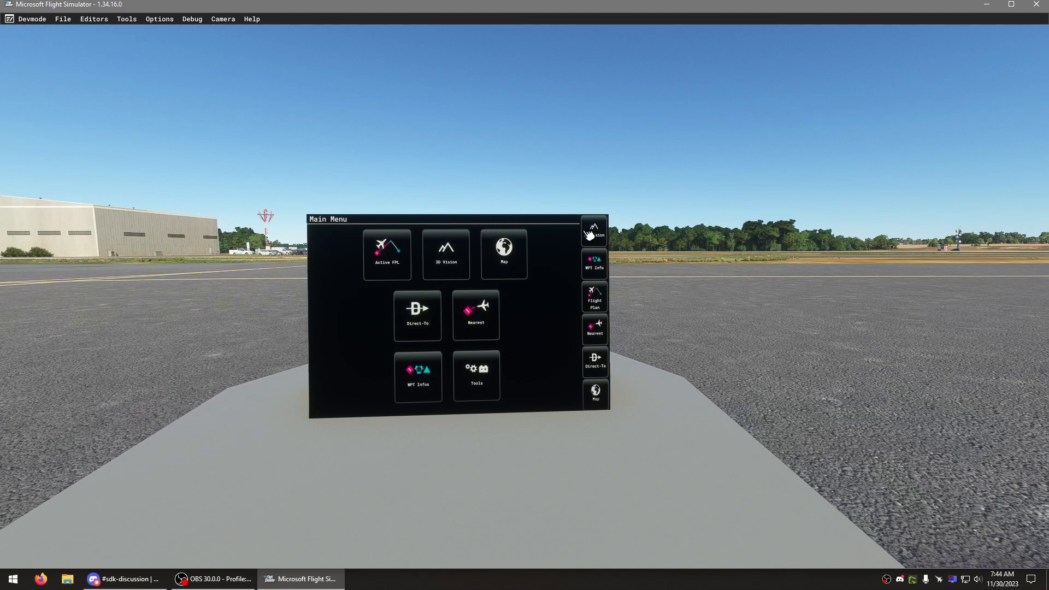
{"action": "left_click", "coordinate": [503, 252]}
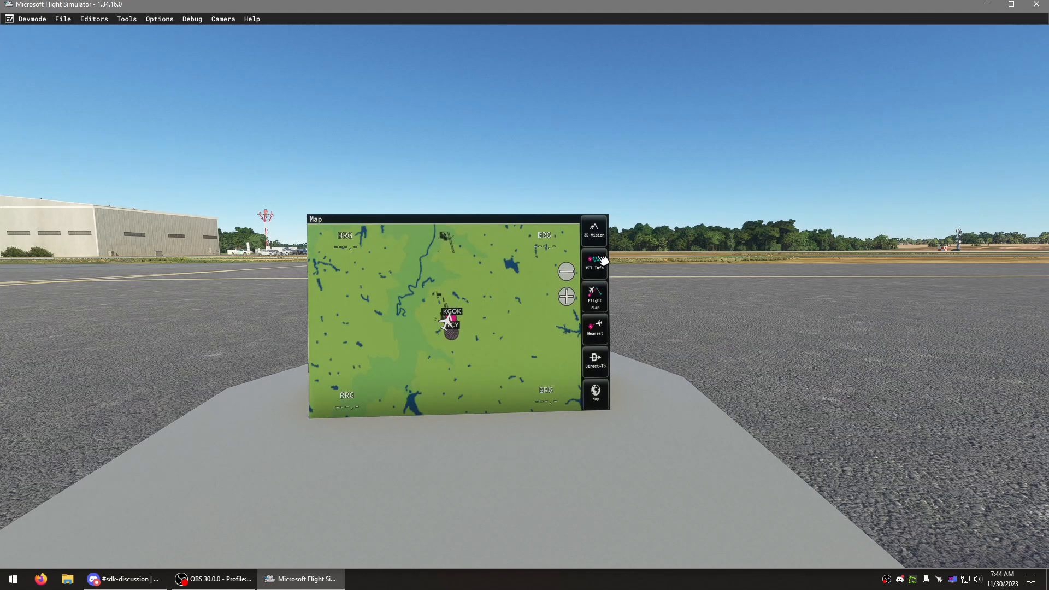
Step: Page through the Aera GPS's Direct-To, Nearest, Flight Plan, WPT Info and 3D Vision pages
{"action": "left_click", "coordinate": [600, 367]}
{"action": "left_click", "coordinate": [604, 329]}
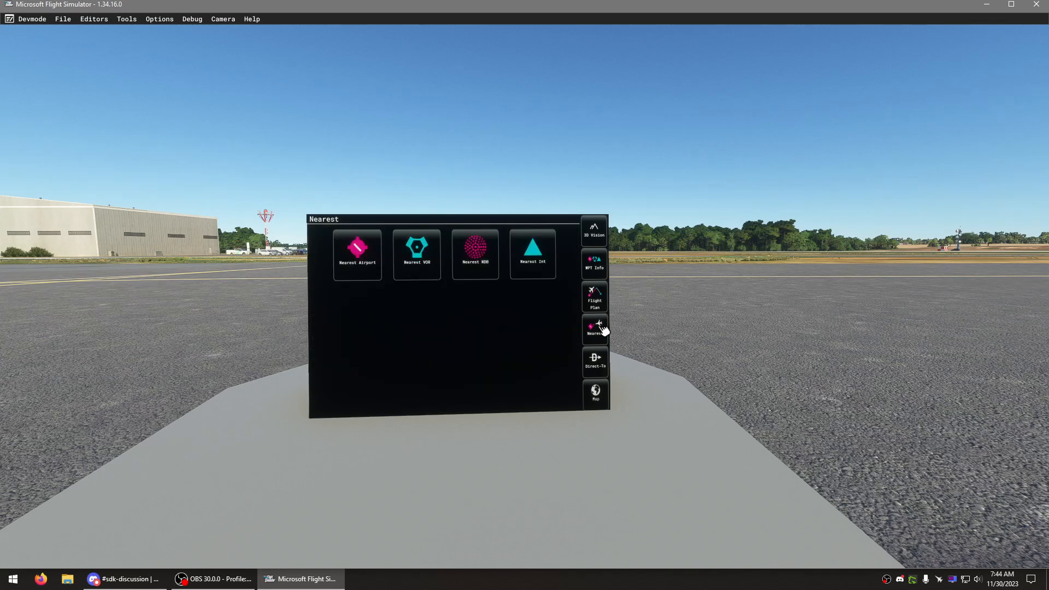
{"action": "left_click", "coordinate": [603, 294]}
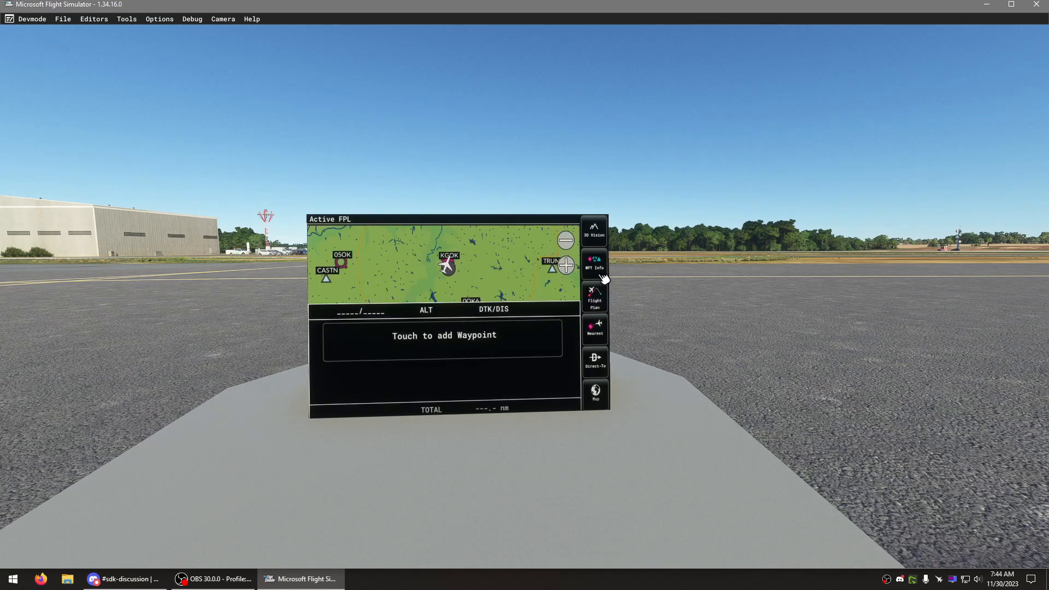
{"action": "left_click", "coordinate": [603, 265]}
{"action": "left_click", "coordinate": [604, 235]}
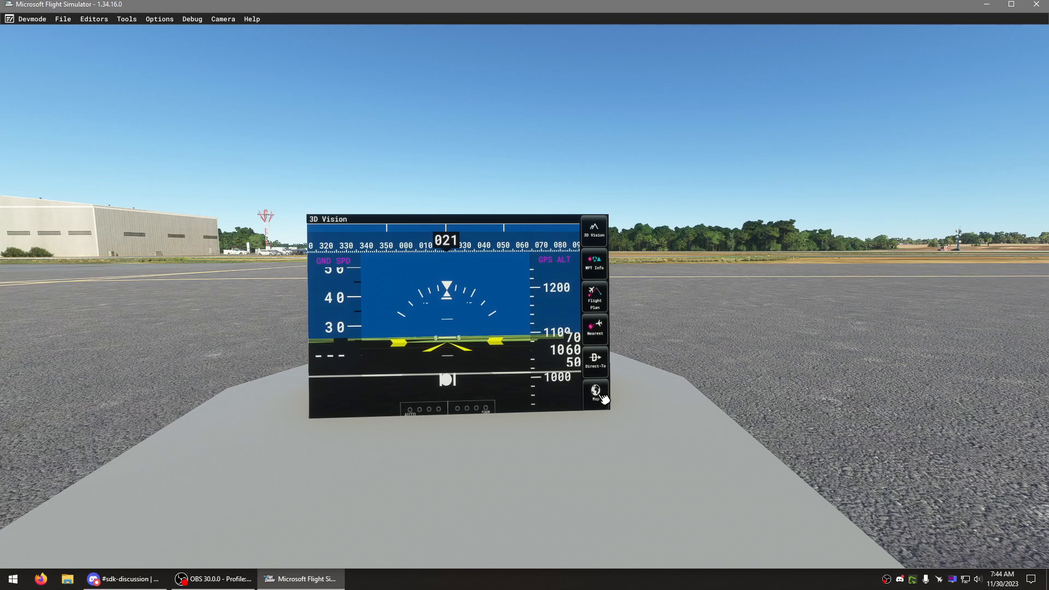
Step: View the 3D Vision page from slightly farther back in the cockpit, and close the simulator
{"action": "scroll", "coordinate": [637, 386], "scroll_direction": "down", "scroll_amount": 2}
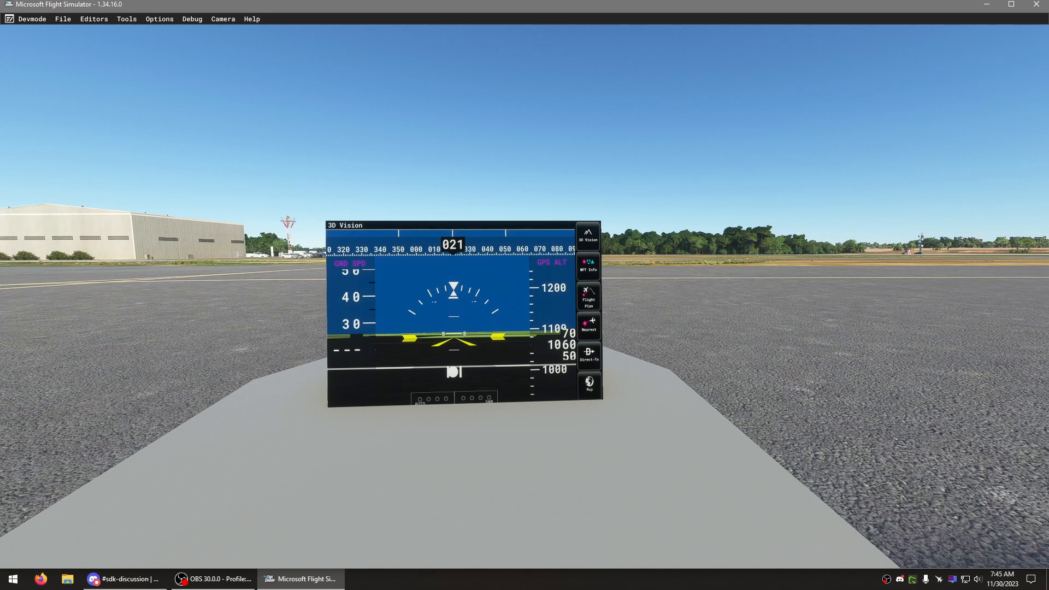
{"action": "right_click_drag", "start_coordinate": [628, 291], "coordinate": [738, 203]}
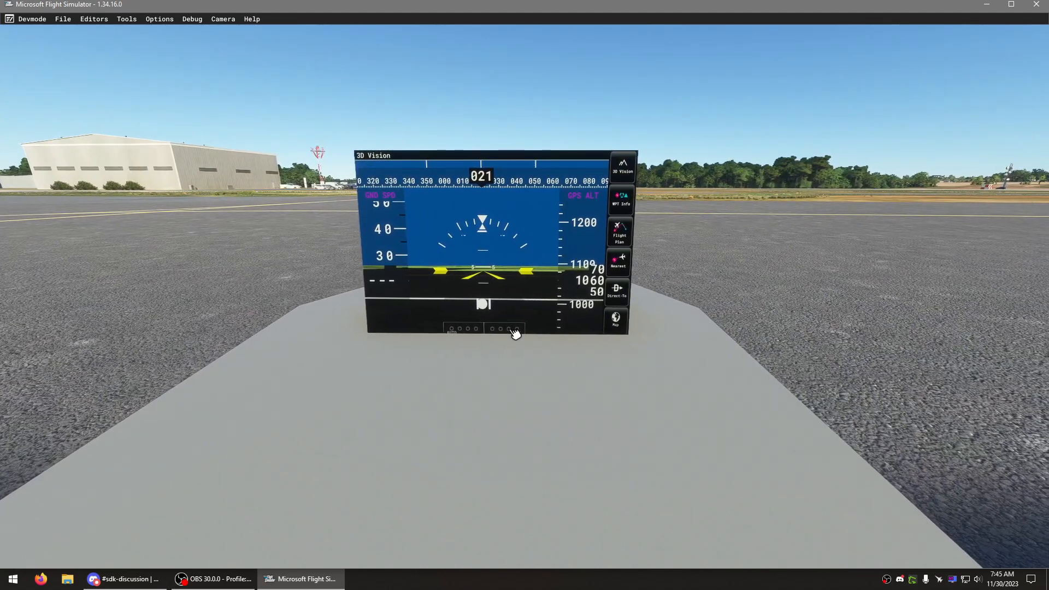
{"action": "right_click_drag", "start_coordinate": [523, 216], "coordinate": [538, 178]}
{"action": "left_click", "coordinate": [1038, 5]}
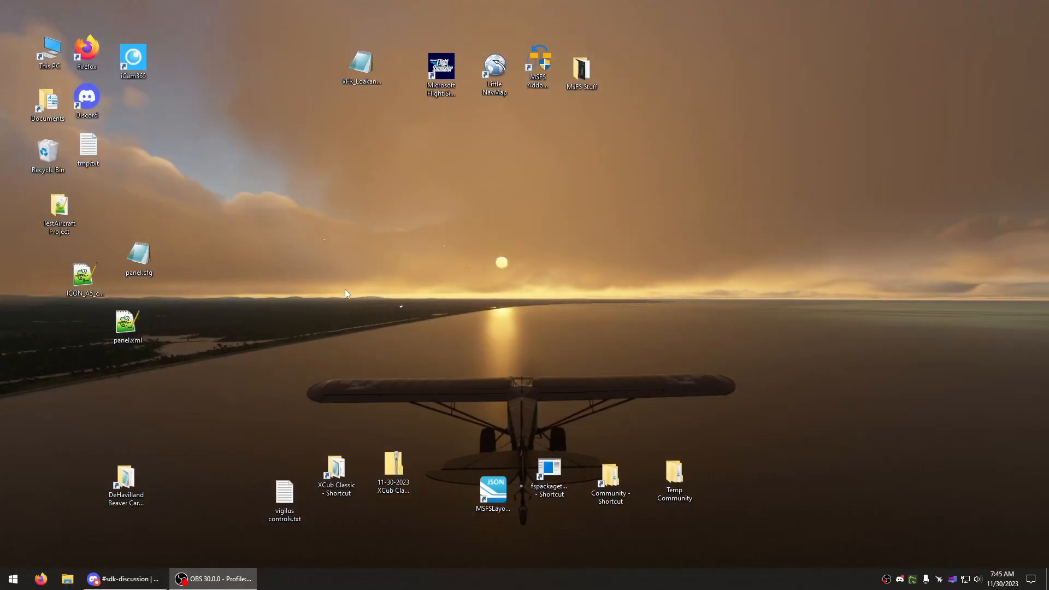
Step: Move panel.cfg and panel.xml away from ICON_A5_cockpit.XML on the desktop, and shift the cockpit file slightly lower
{"action": "left_click_drag", "start_coordinate": [198, 273], "coordinate": [76, 347]}
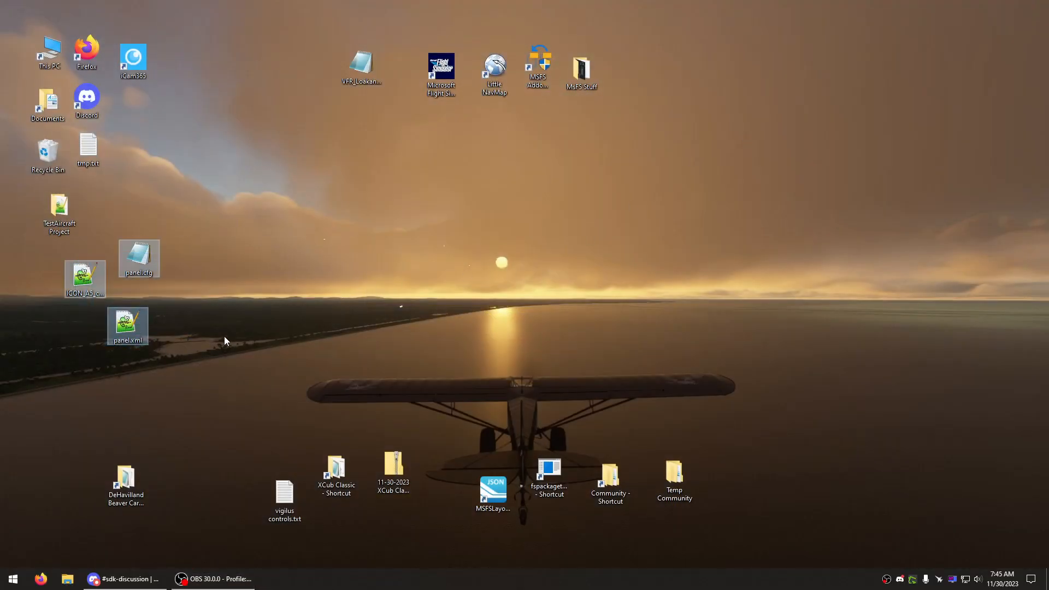
{"action": "left_click", "coordinate": [224, 337]}
{"action": "left_click_drag", "start_coordinate": [163, 250], "coordinate": [207, 313]}
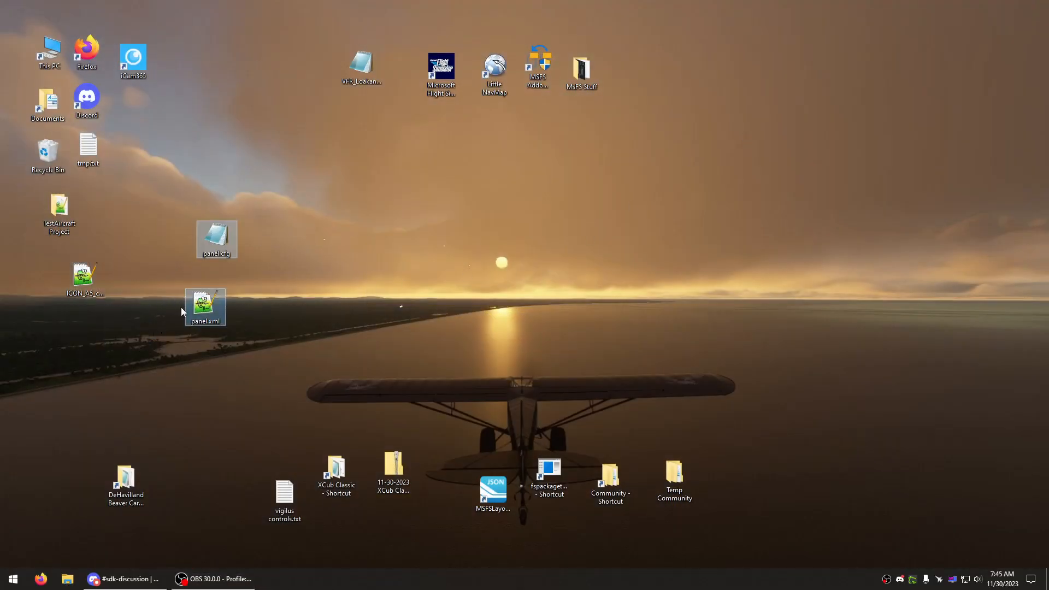
{"action": "left_click", "coordinate": [82, 279]}
{"action": "left_click_drag", "start_coordinate": [82, 279], "coordinate": [86, 323]}
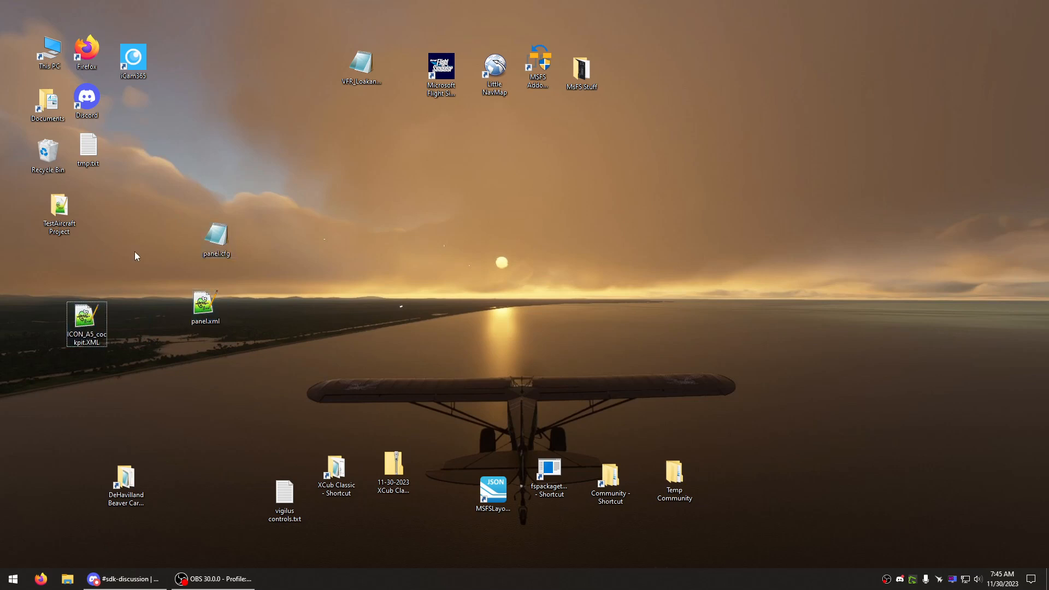
Step: Open panel.cfg from the EzMods_Test_Aircraft panel folder inside the TestAircraft Project's PackageSources
{"action": "double_click", "coordinate": [73, 205]}
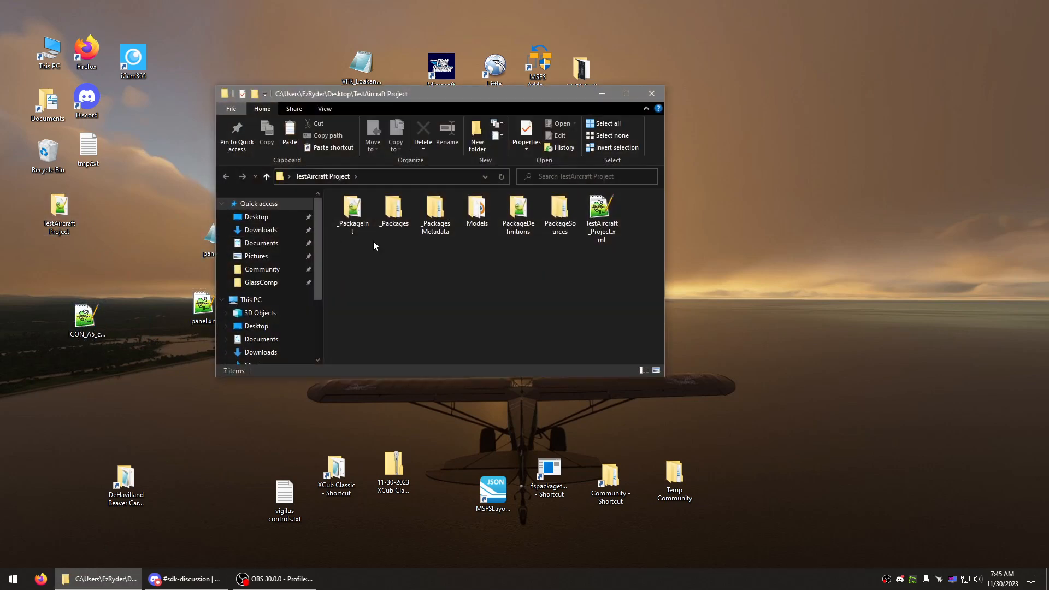
{"action": "double_click", "coordinate": [560, 211]}
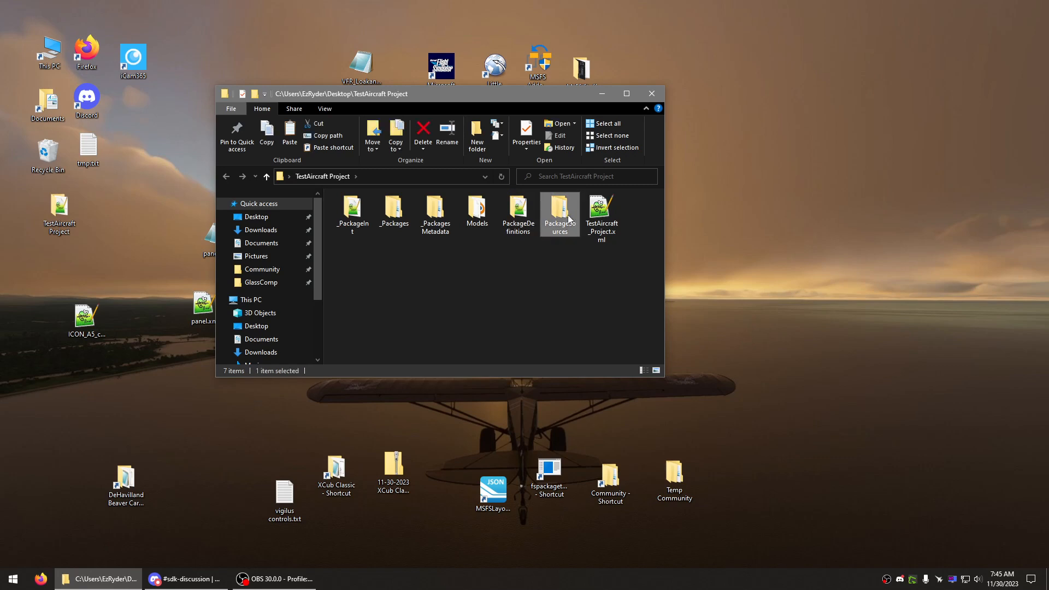
{"action": "double_click", "coordinate": [361, 211]}
{"action": "double_click", "coordinate": [364, 211]}
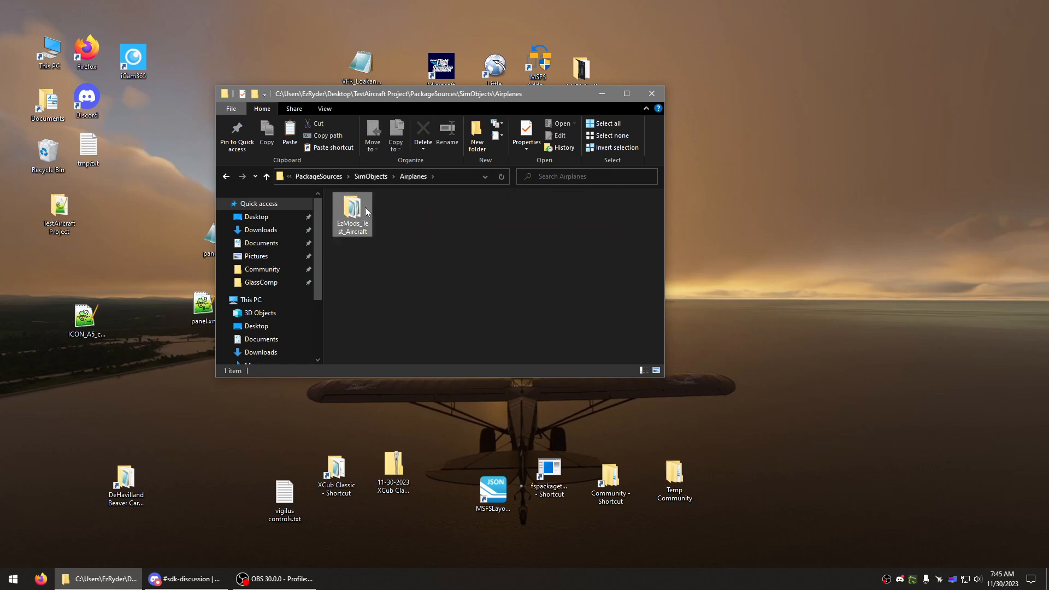
{"action": "double_click", "coordinate": [365, 212]}
{"action": "double_click", "coordinate": [393, 211]}
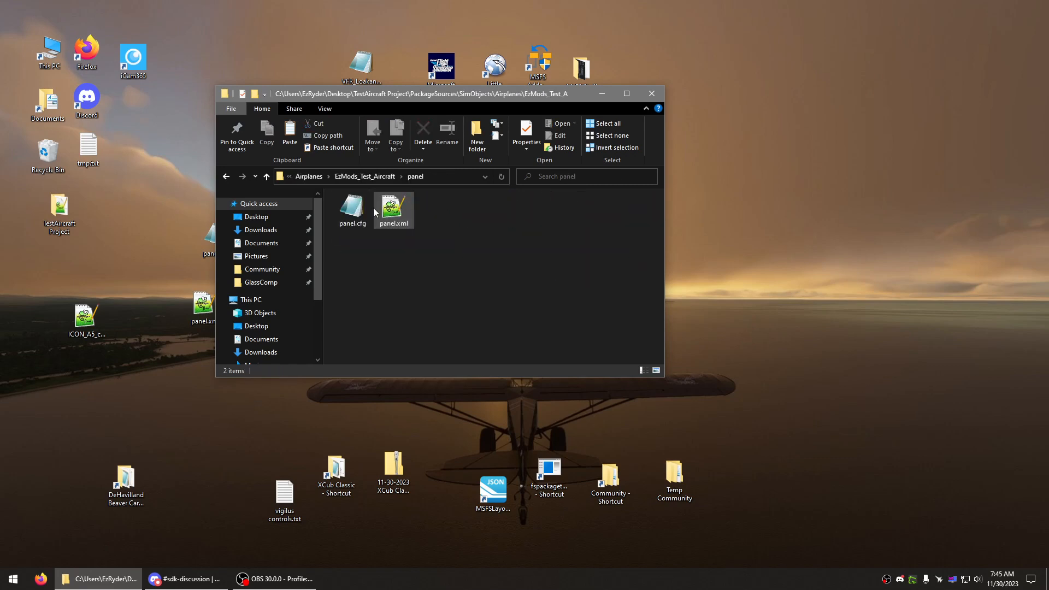
{"action": "left_click", "coordinate": [348, 212]}
{"action": "double_click", "coordinate": [348, 212]}
Step: Highlight the texture name $Aera_Test in the VCockpit01 section of panel.cfg
{"action": "left_click", "coordinate": [660, 182]}
{"action": "key", "text": "shift+Left"}
{"action": "key", "text": "shift+Left"}
{"action": "key", "text": "shift+Left"}
{"action": "key", "text": "shift+Left"}
{"action": "key", "text": "shift+Left"}
{"action": "key", "text": "shift+Left"}
{"action": "key", "text": "shift+Left"}
{"action": "key", "text": "shift+Left"}
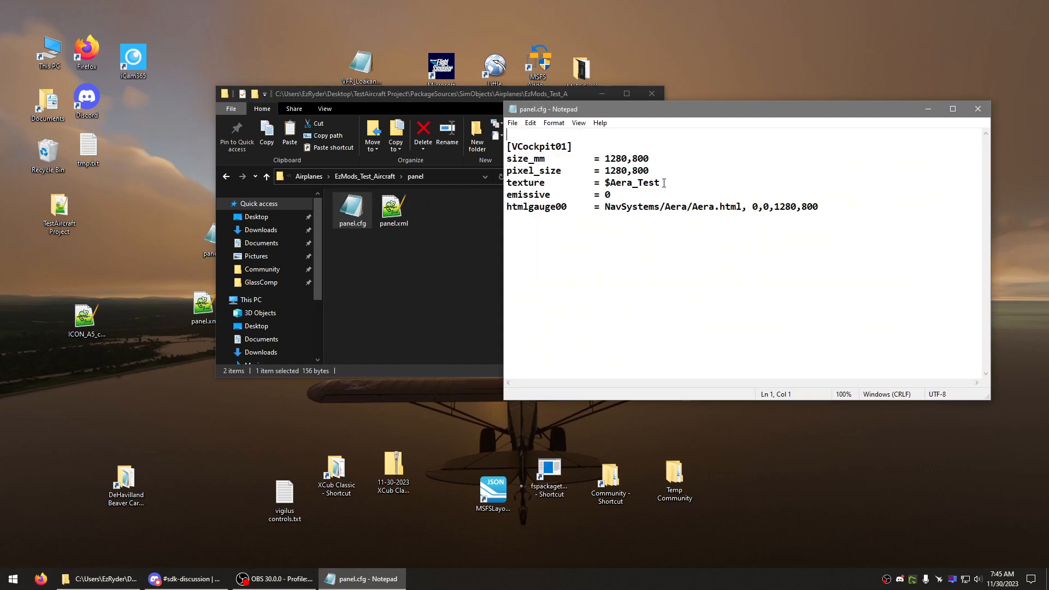
{"action": "left_click", "coordinate": [604, 183], "text": "shift"}
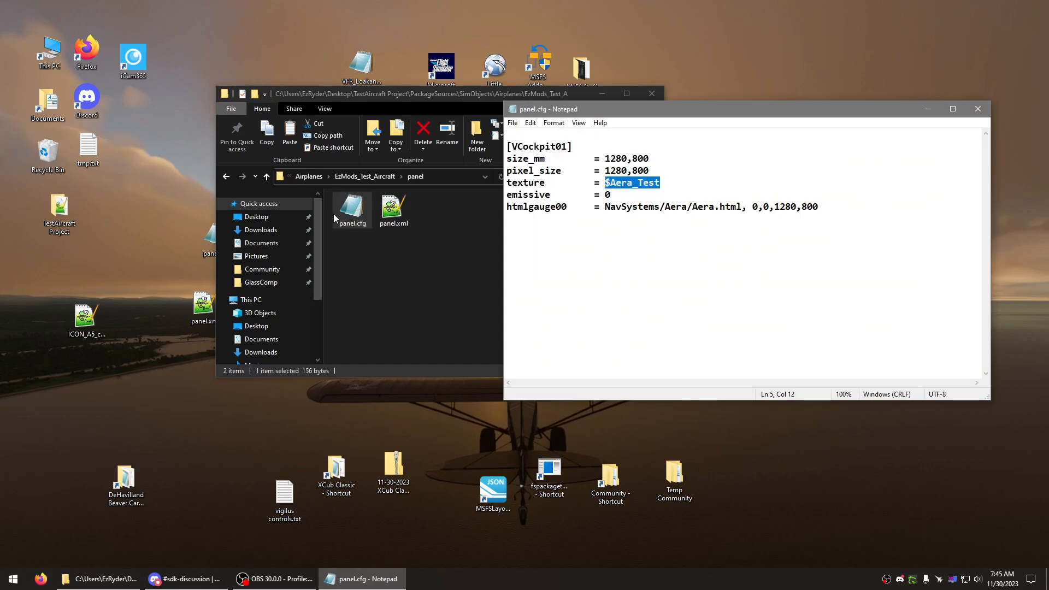
Step: Open the SimpleAircraft model in Blender from the TestAircraft Project's Models folder
{"action": "double_click", "coordinate": [59, 213]}
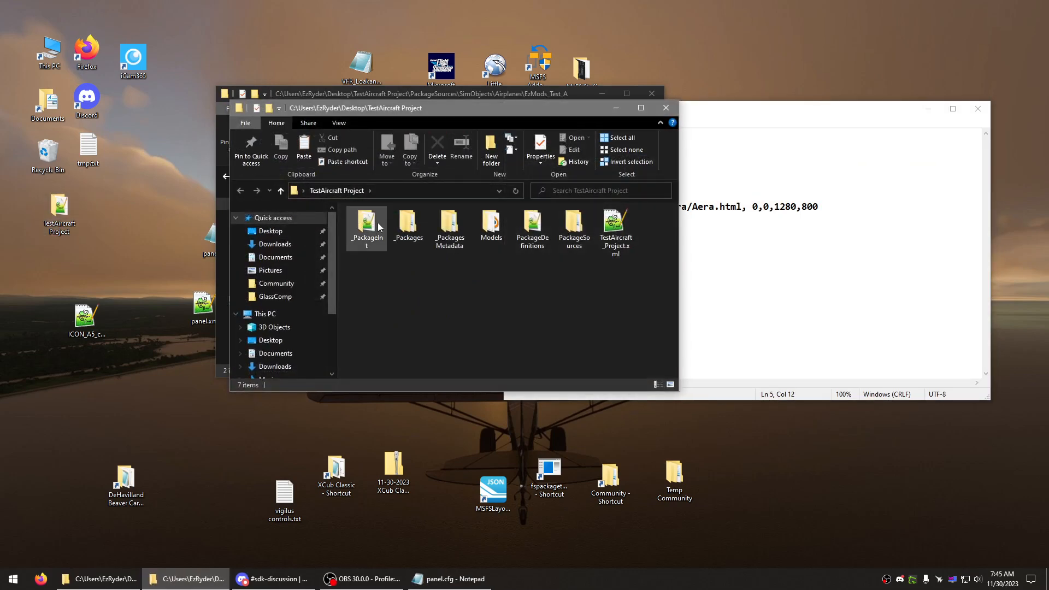
{"action": "double_click", "coordinate": [492, 224]}
{"action": "left_click_drag", "start_coordinate": [451, 120], "coordinate": [274, 149]}
{"action": "double_click", "coordinate": [238, 251]}
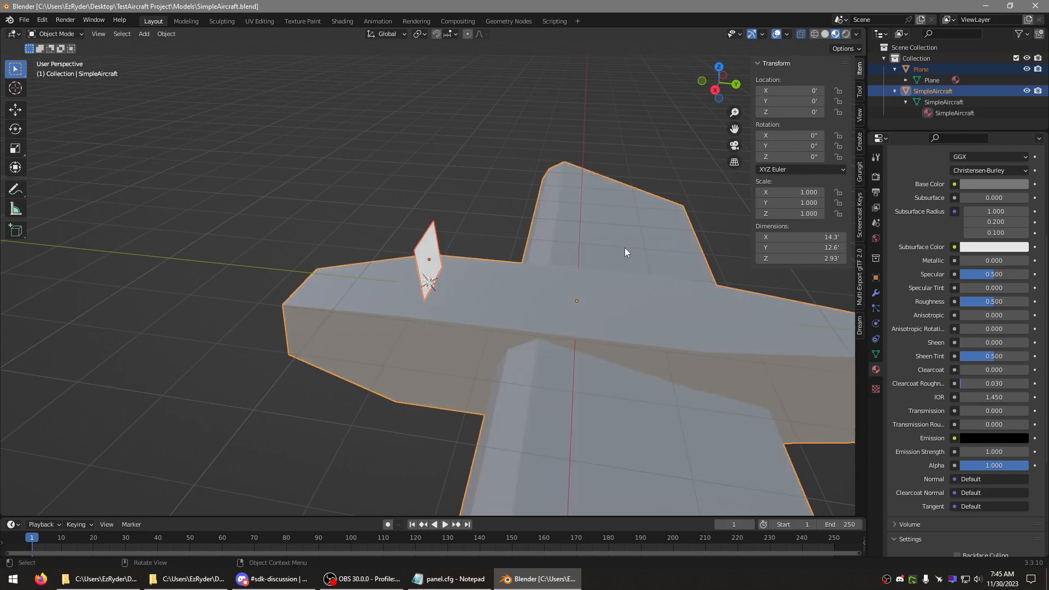
Step: Examine the material name of the GPS screen plane in its material settings and the object hierarchy, and close Blender
{"action": "left_click", "coordinate": [436, 250]}
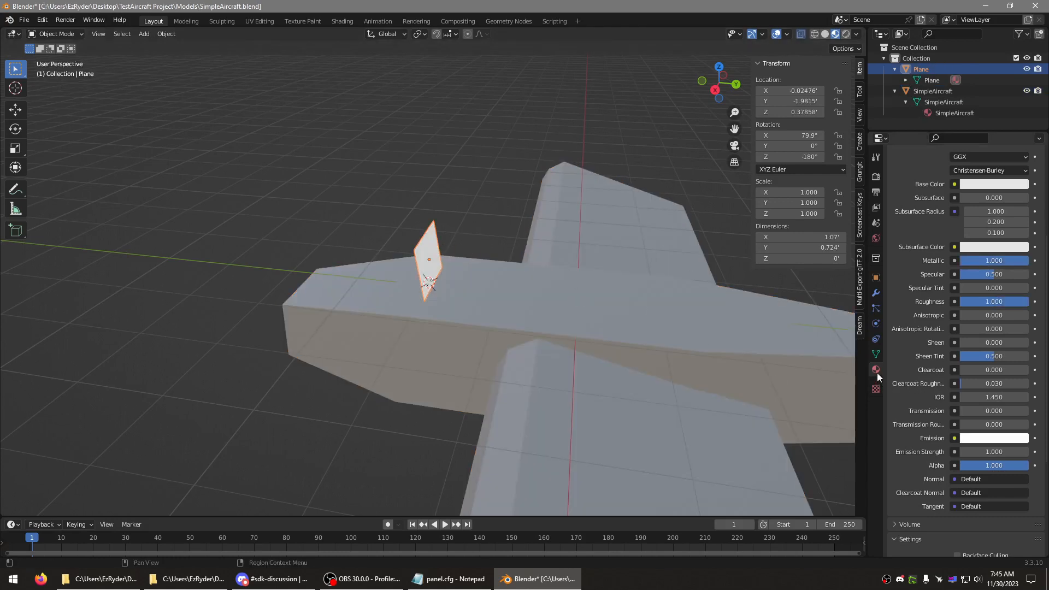
{"action": "scroll", "coordinate": [923, 372], "scroll_direction": "up", "scroll_amount": 7}
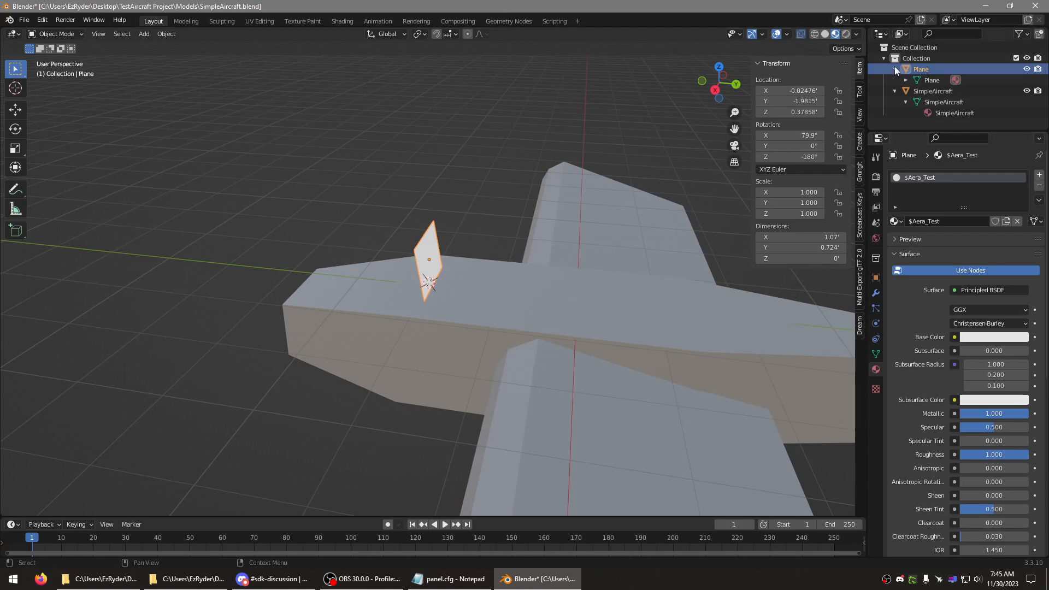
{"action": "left_click", "coordinate": [906, 80]}
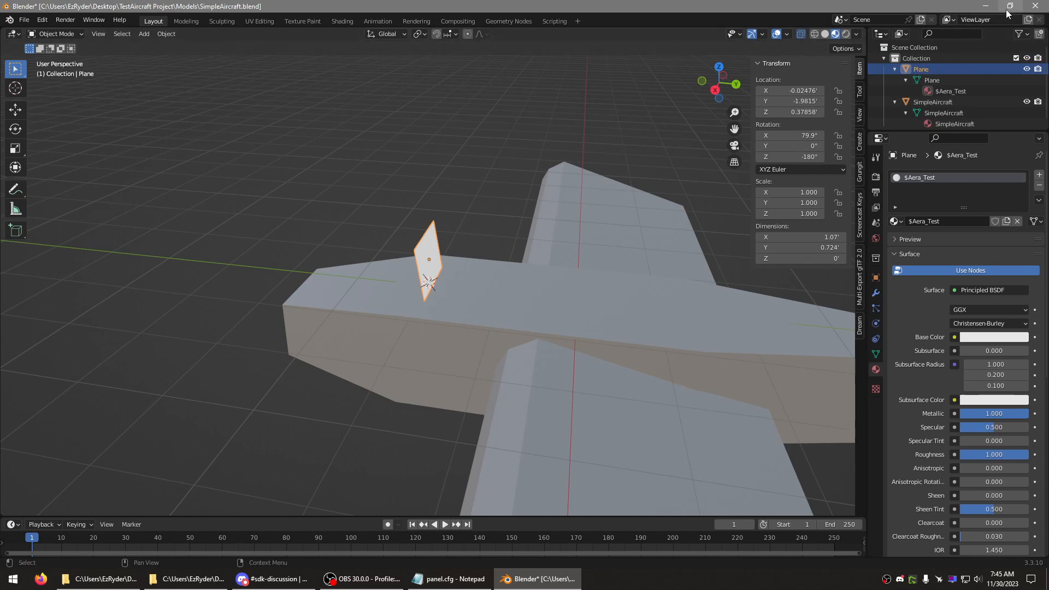
{"action": "left_click", "coordinate": [1035, 6]}
{"action": "left_click", "coordinate": [483, 303]}
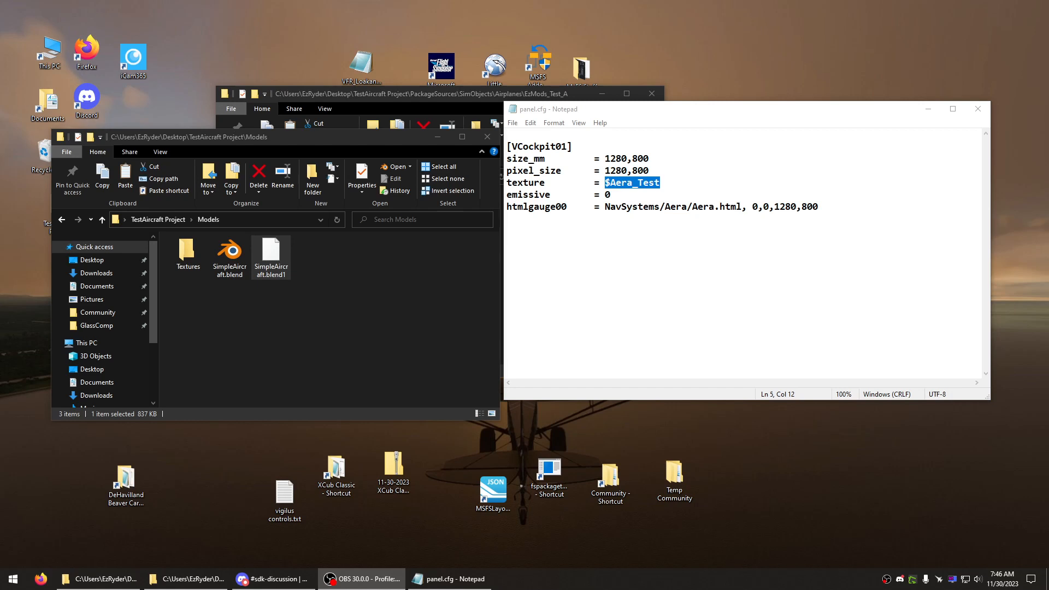
Step: Close panel.cfg and rearrange the Models and panel folder windows so the contents of both are visible
{"action": "left_click", "coordinate": [978, 109]}
{"action": "left_click_drag", "start_coordinate": [393, 137], "coordinate": [404, 187]}
{"action": "left_click_drag", "start_coordinate": [433, 93], "coordinate": [621, 77]}
{"action": "left_click", "coordinate": [644, 254]}
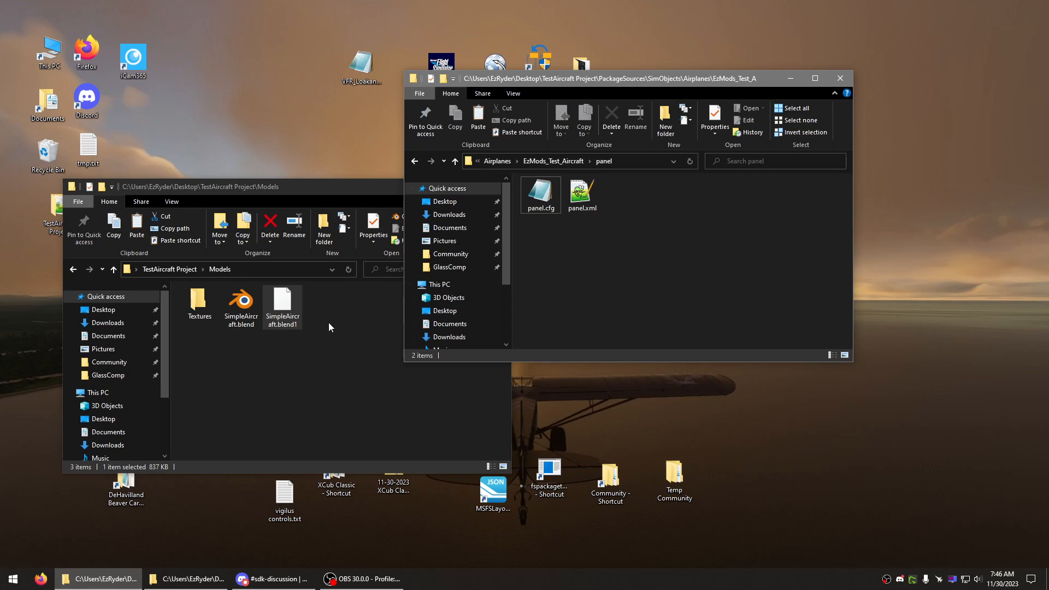
{"action": "key", "text": "alt+Tab"}
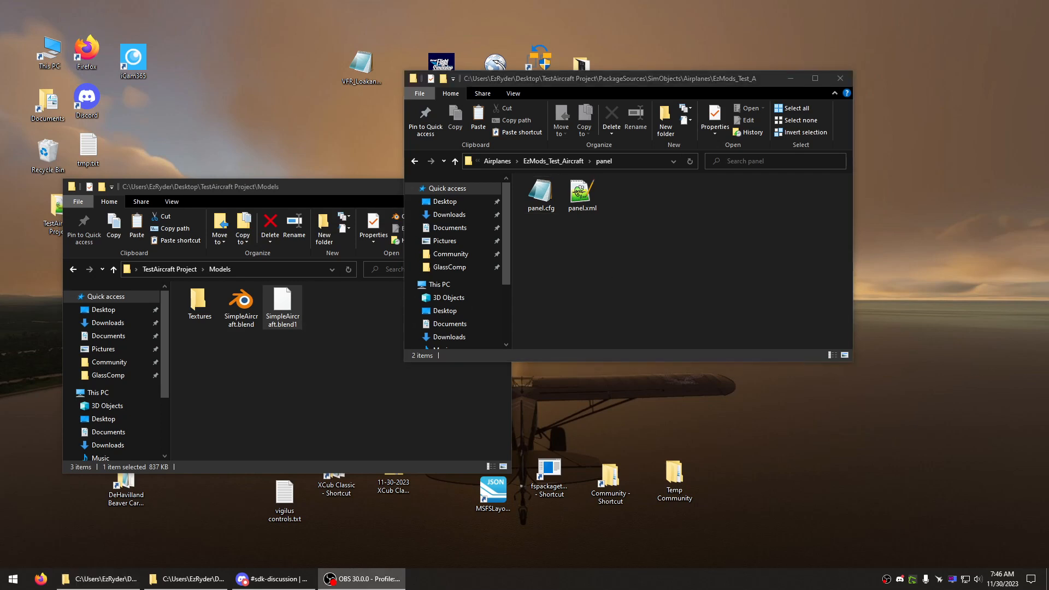